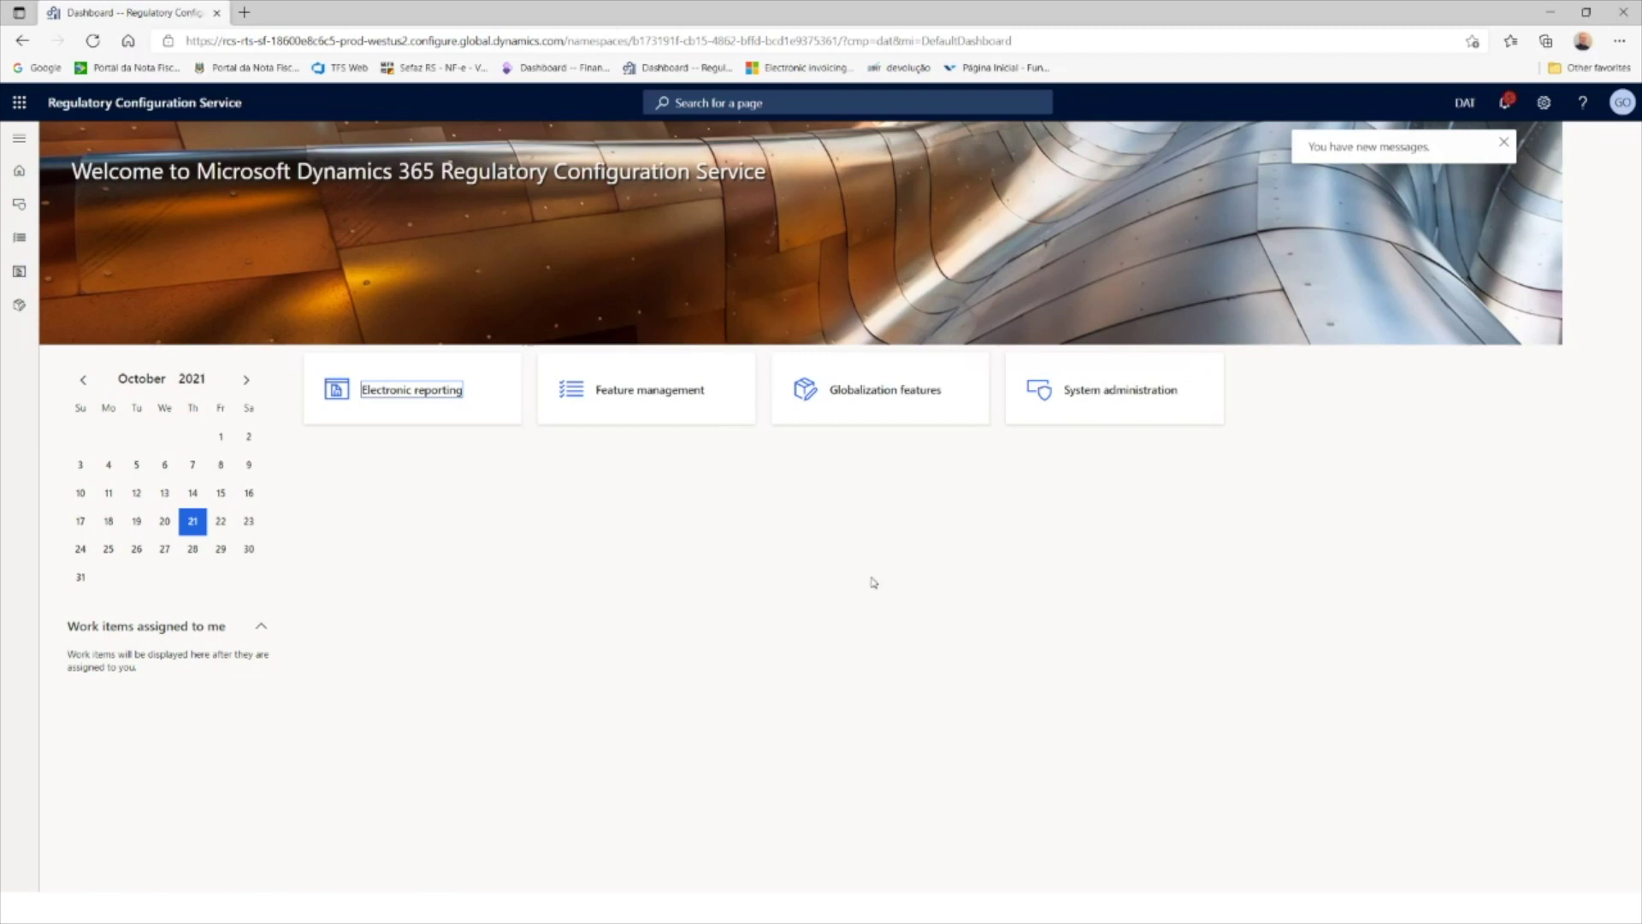
Step: Select Brazilian NF-e (BR) under Electronic invoicing features and glance at the Global repository import list
click(876, 398)
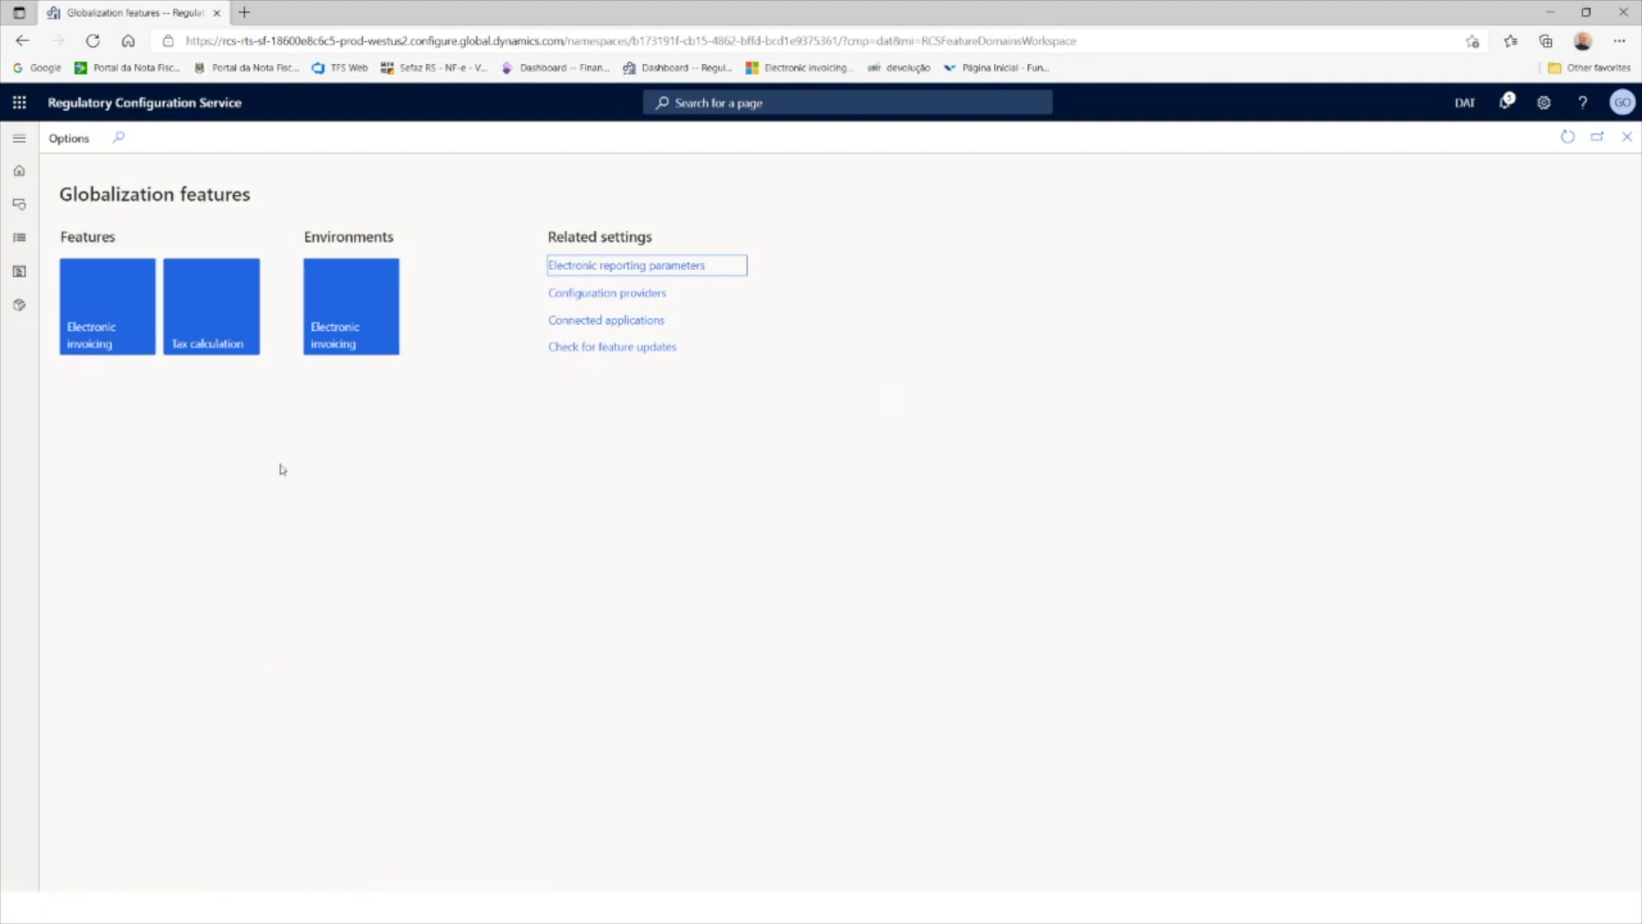
click(96, 333)
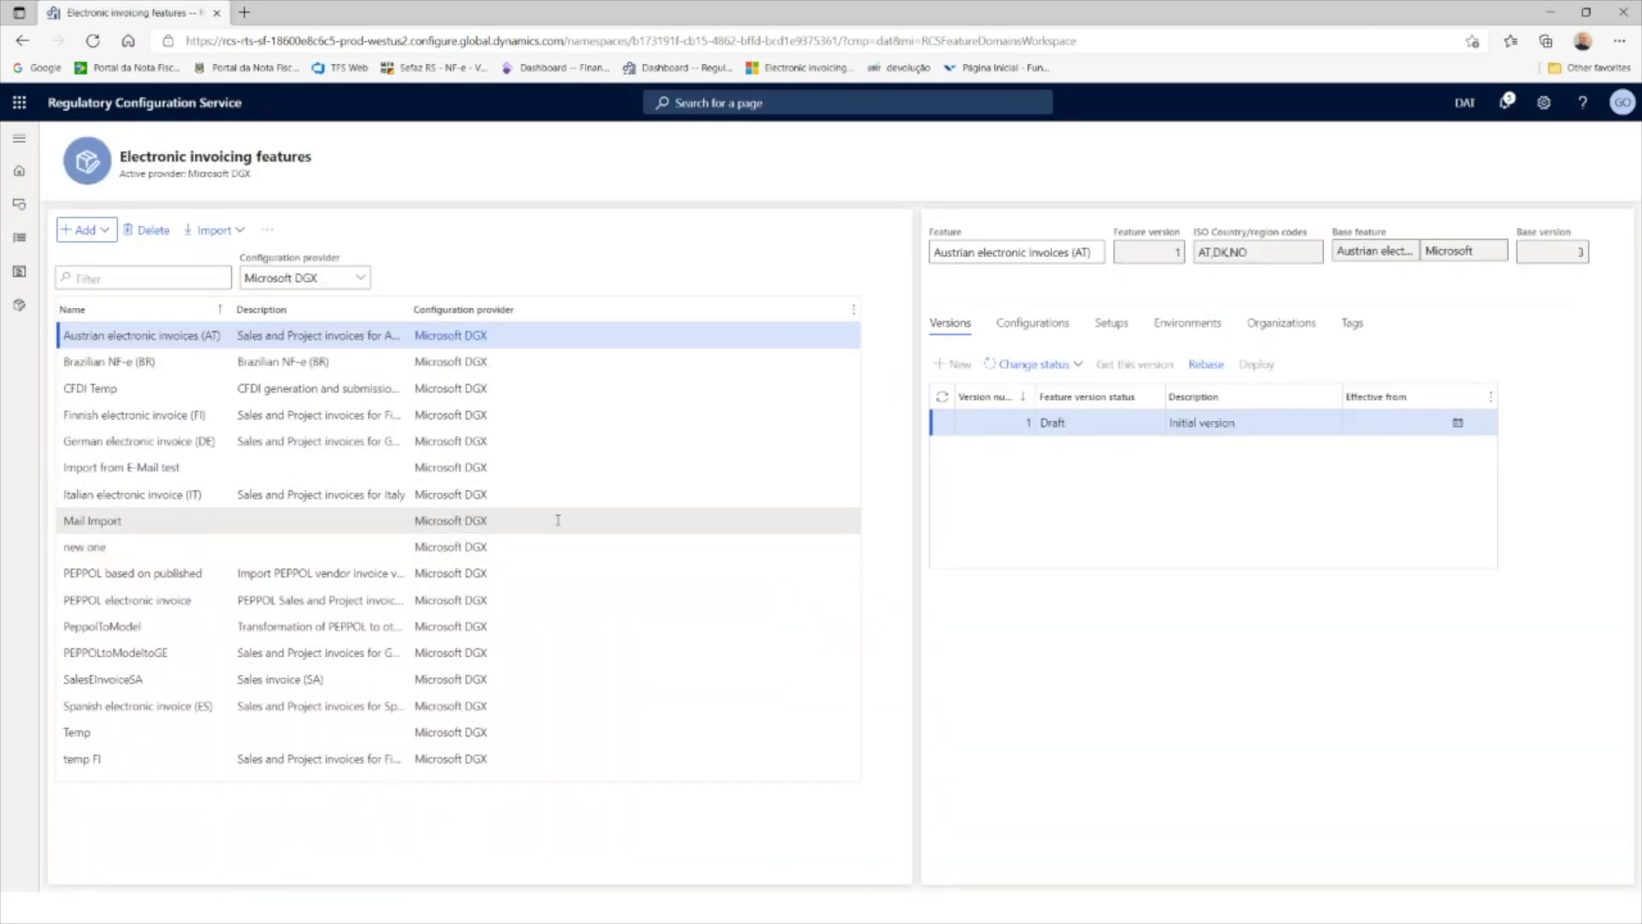
click(354, 364)
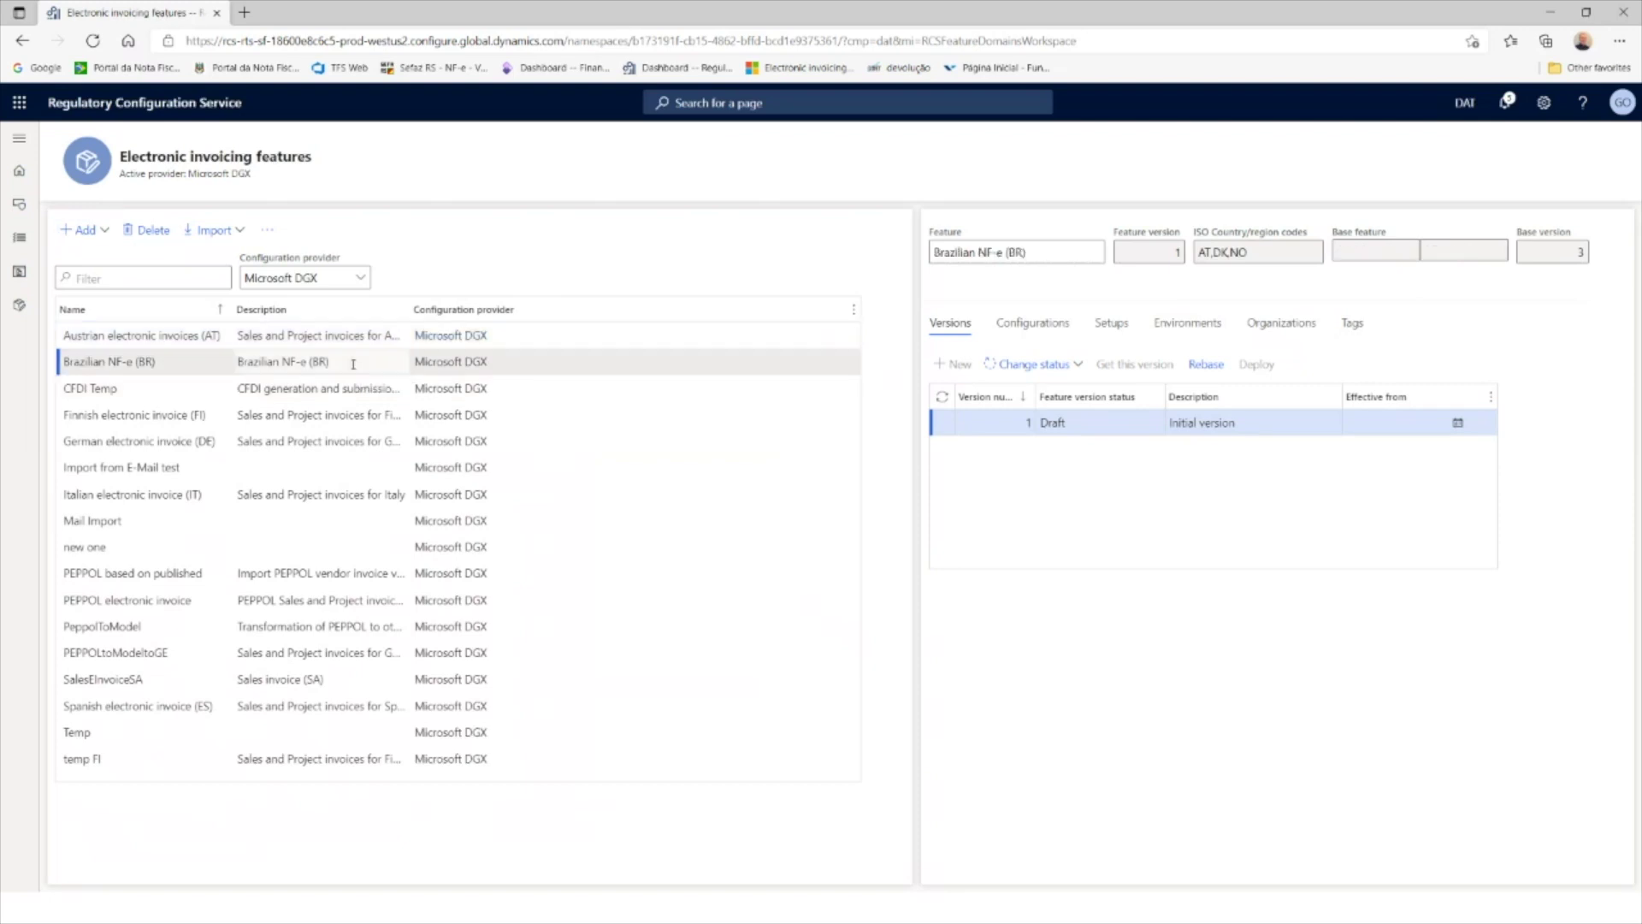
click(237, 239)
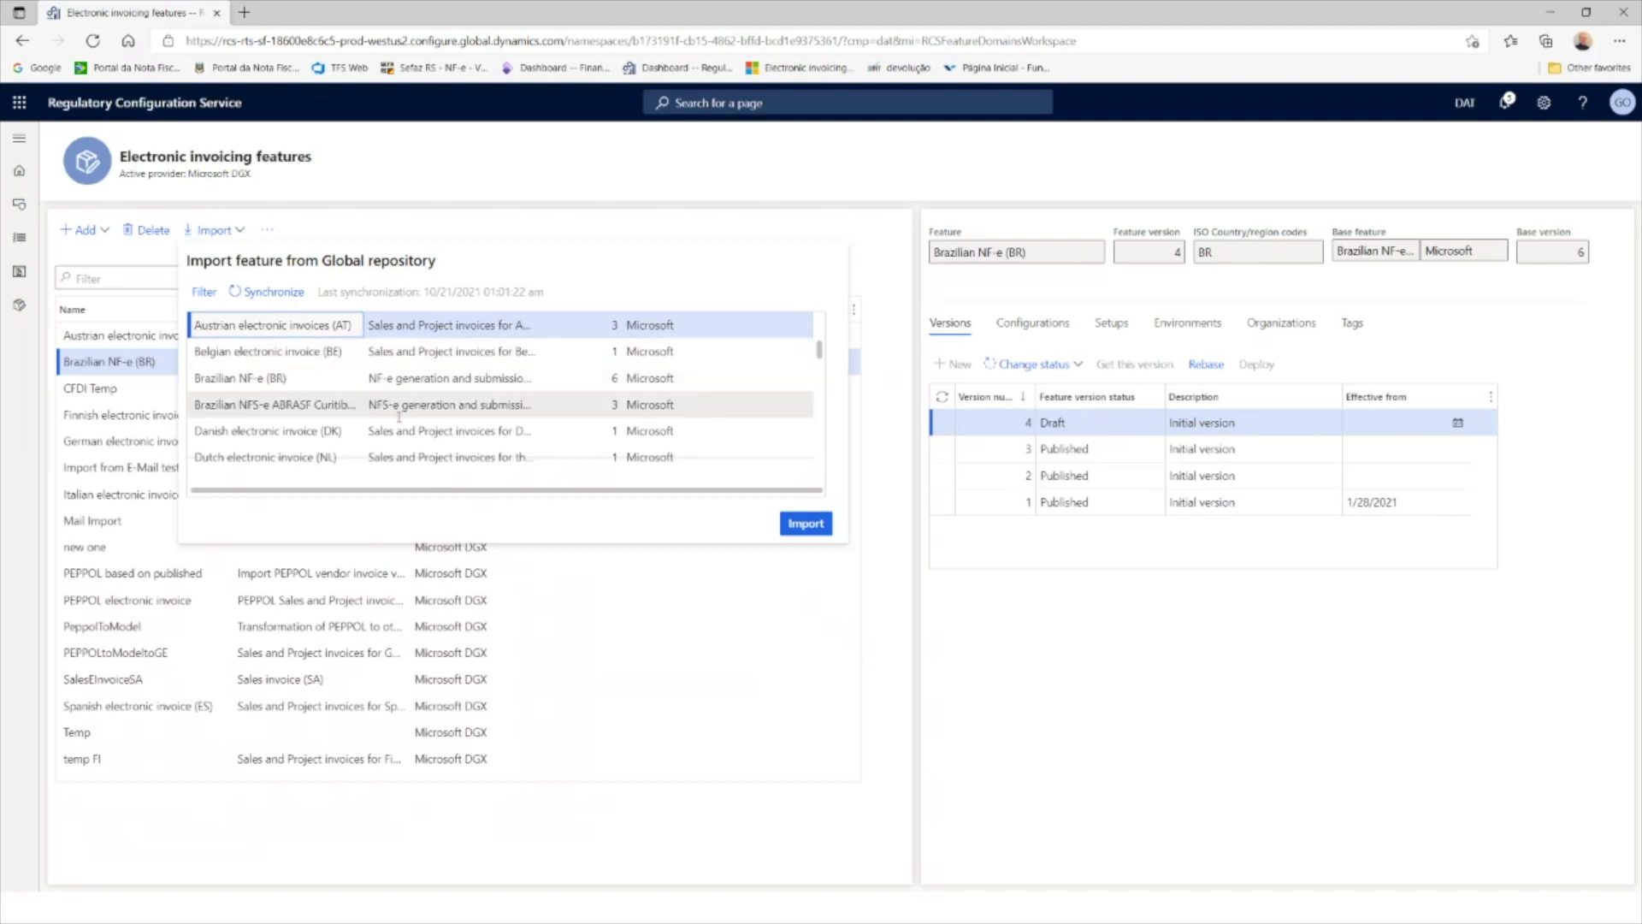
click(785, 588)
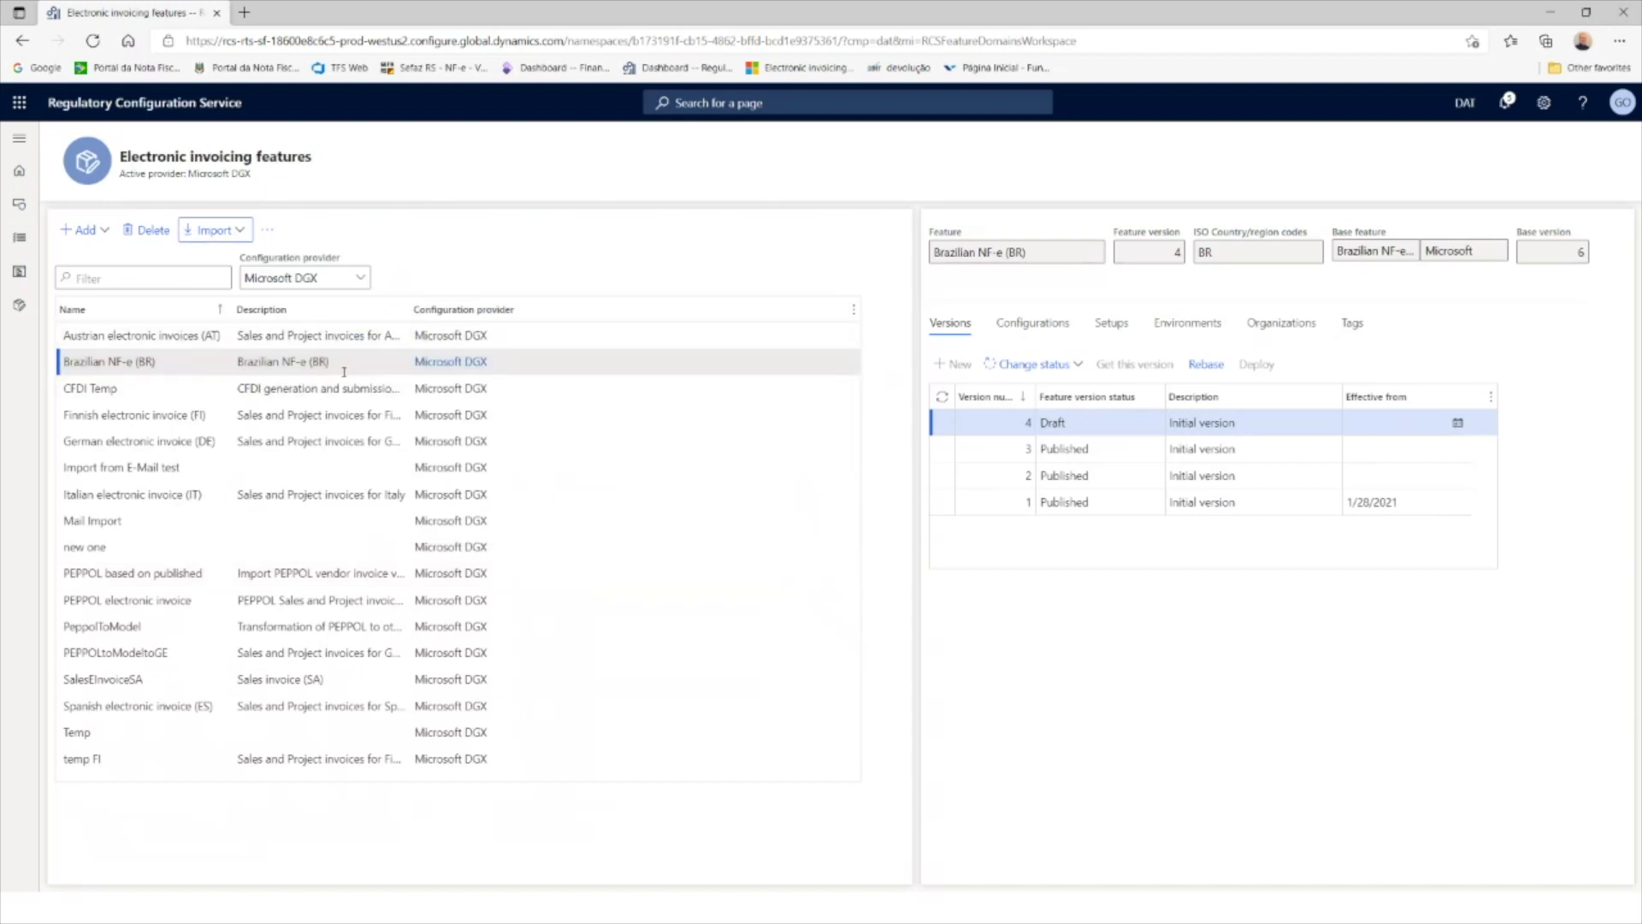
click(105, 232)
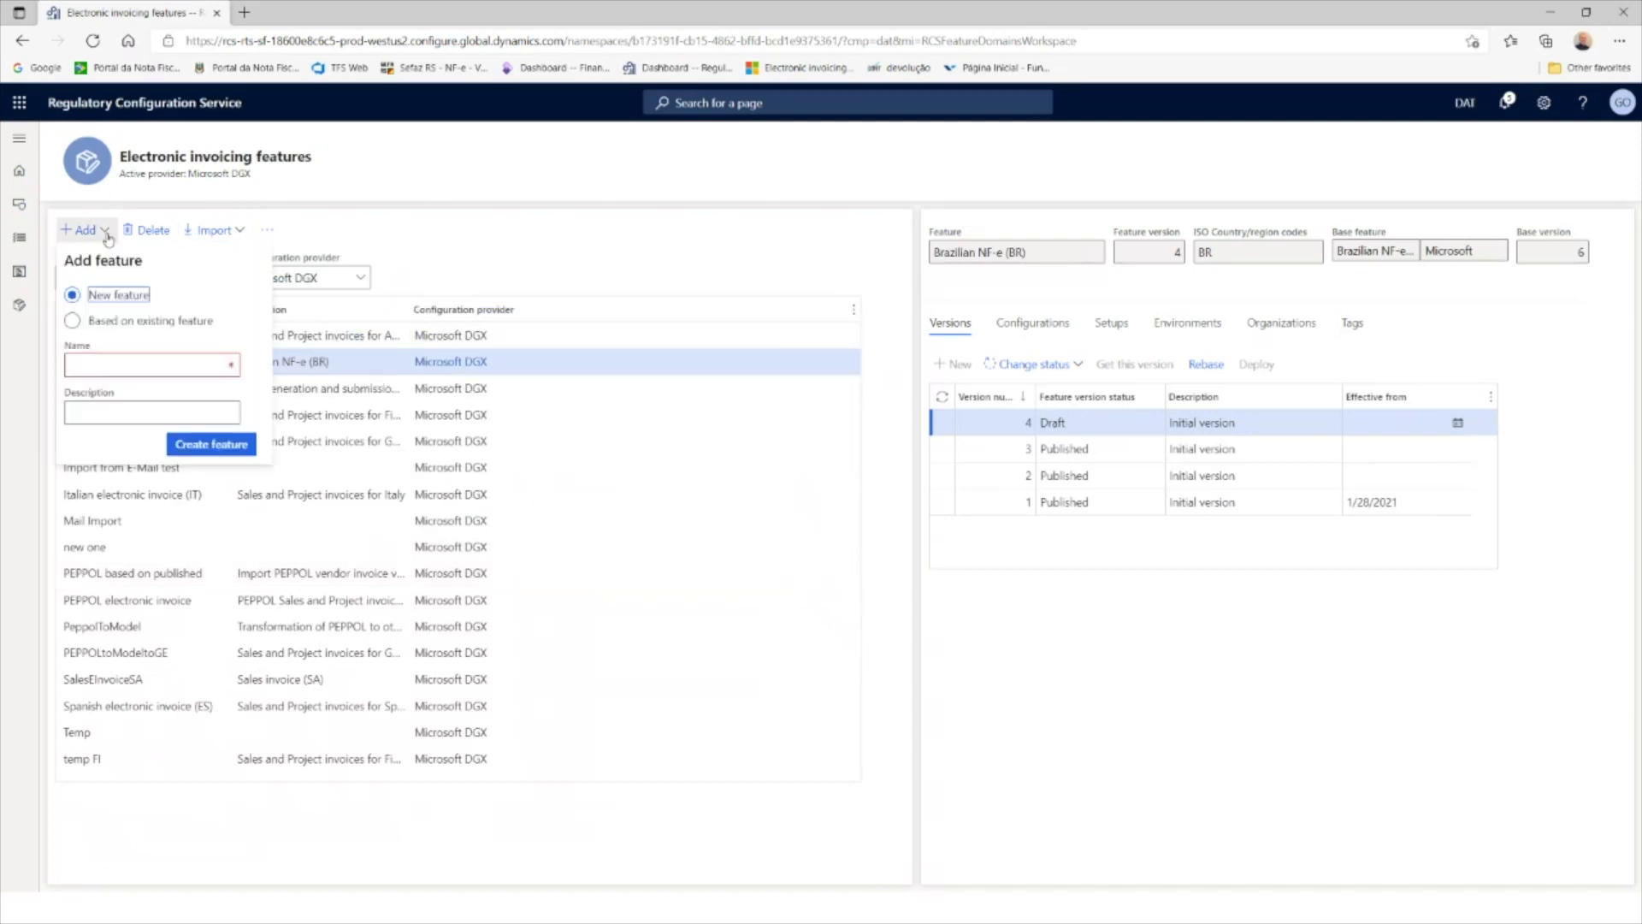
click(84, 323)
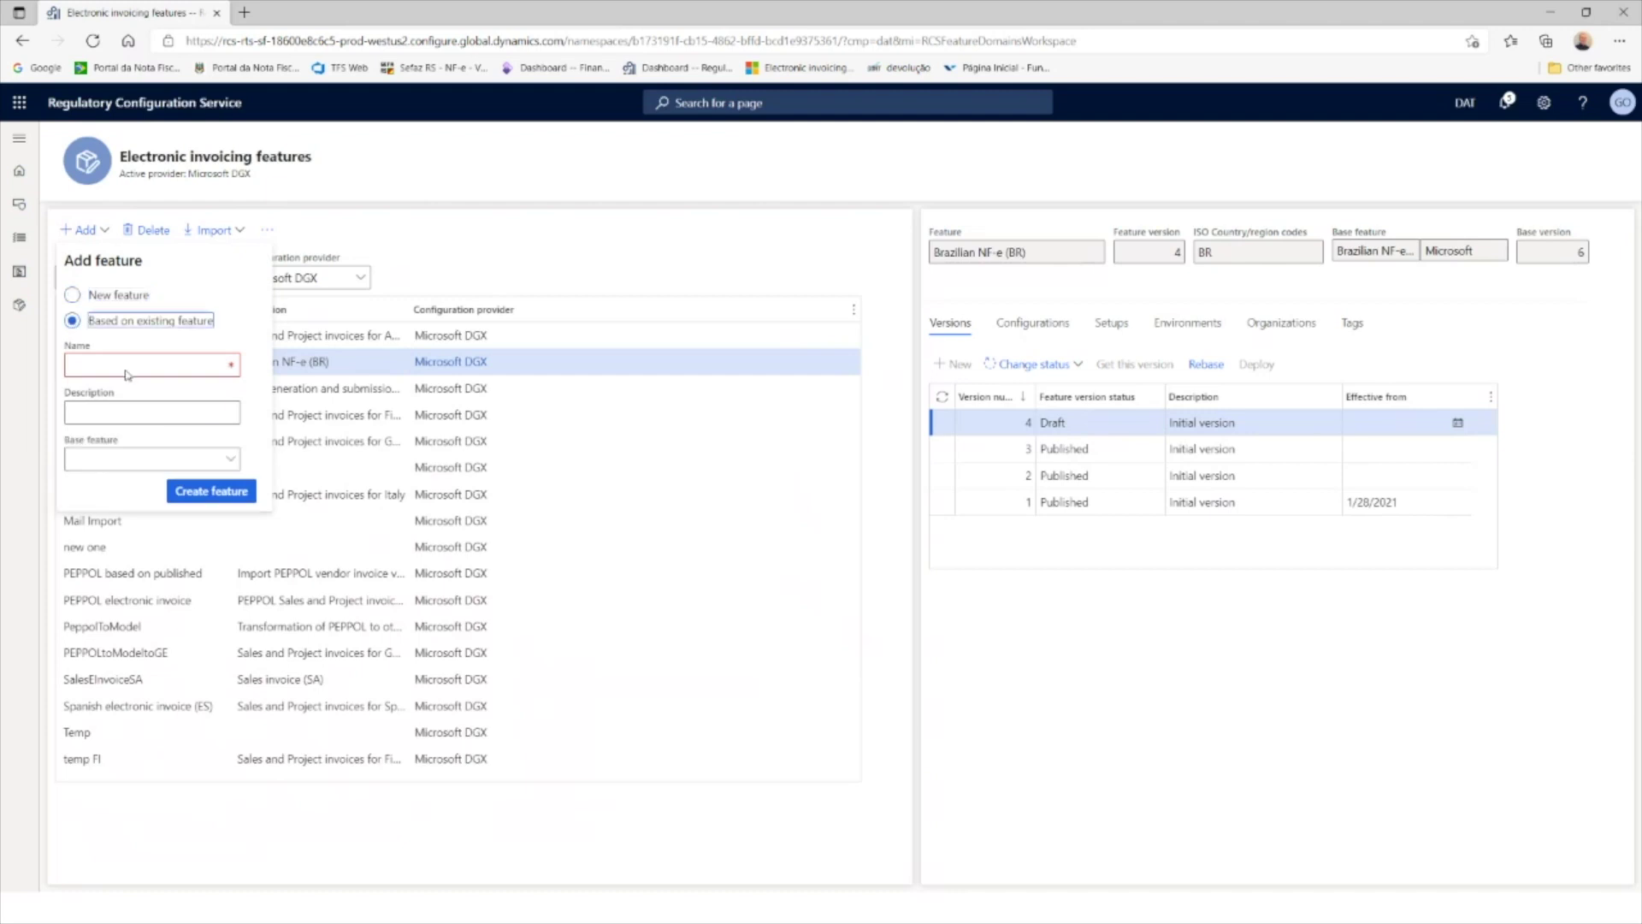
click(128, 462)
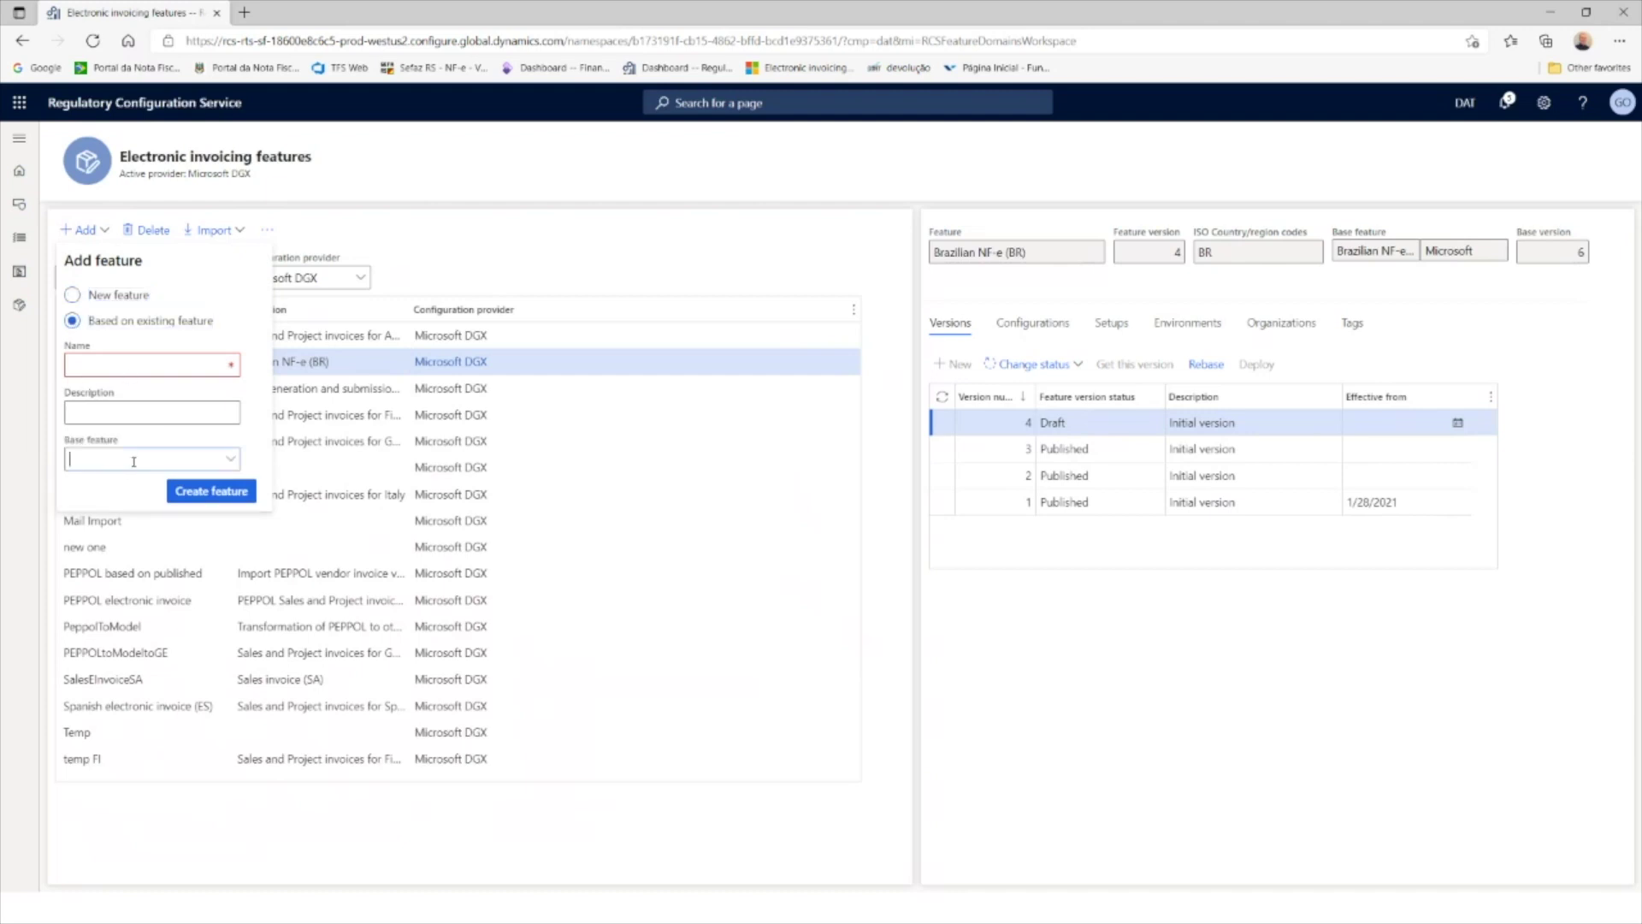
click(231, 466)
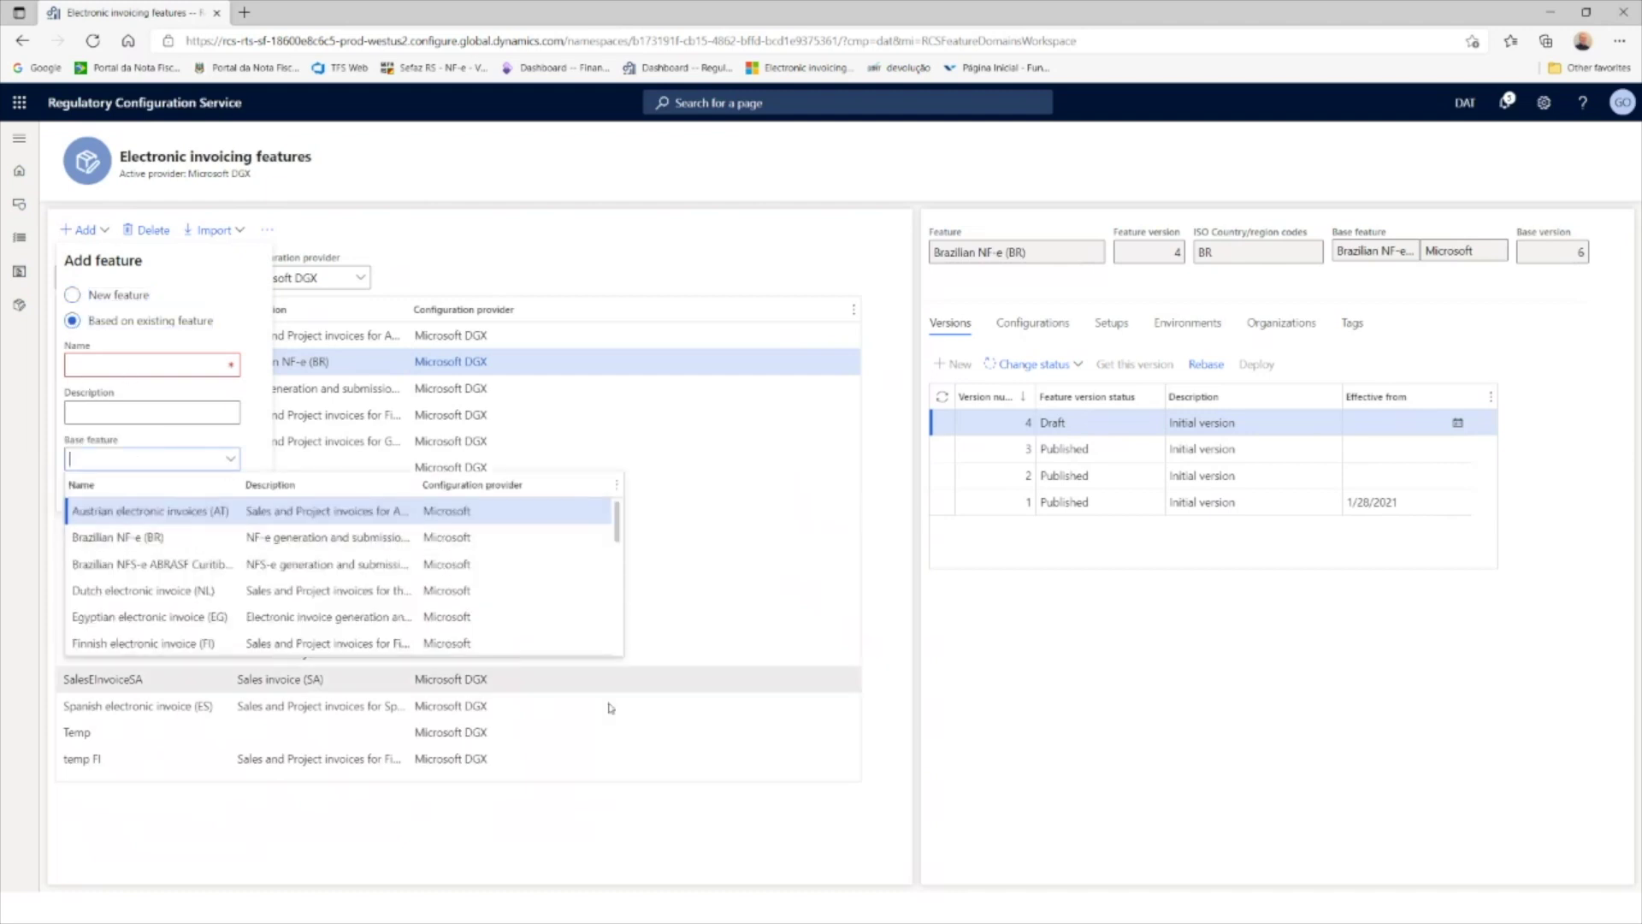
click(847, 799)
key(Escape)
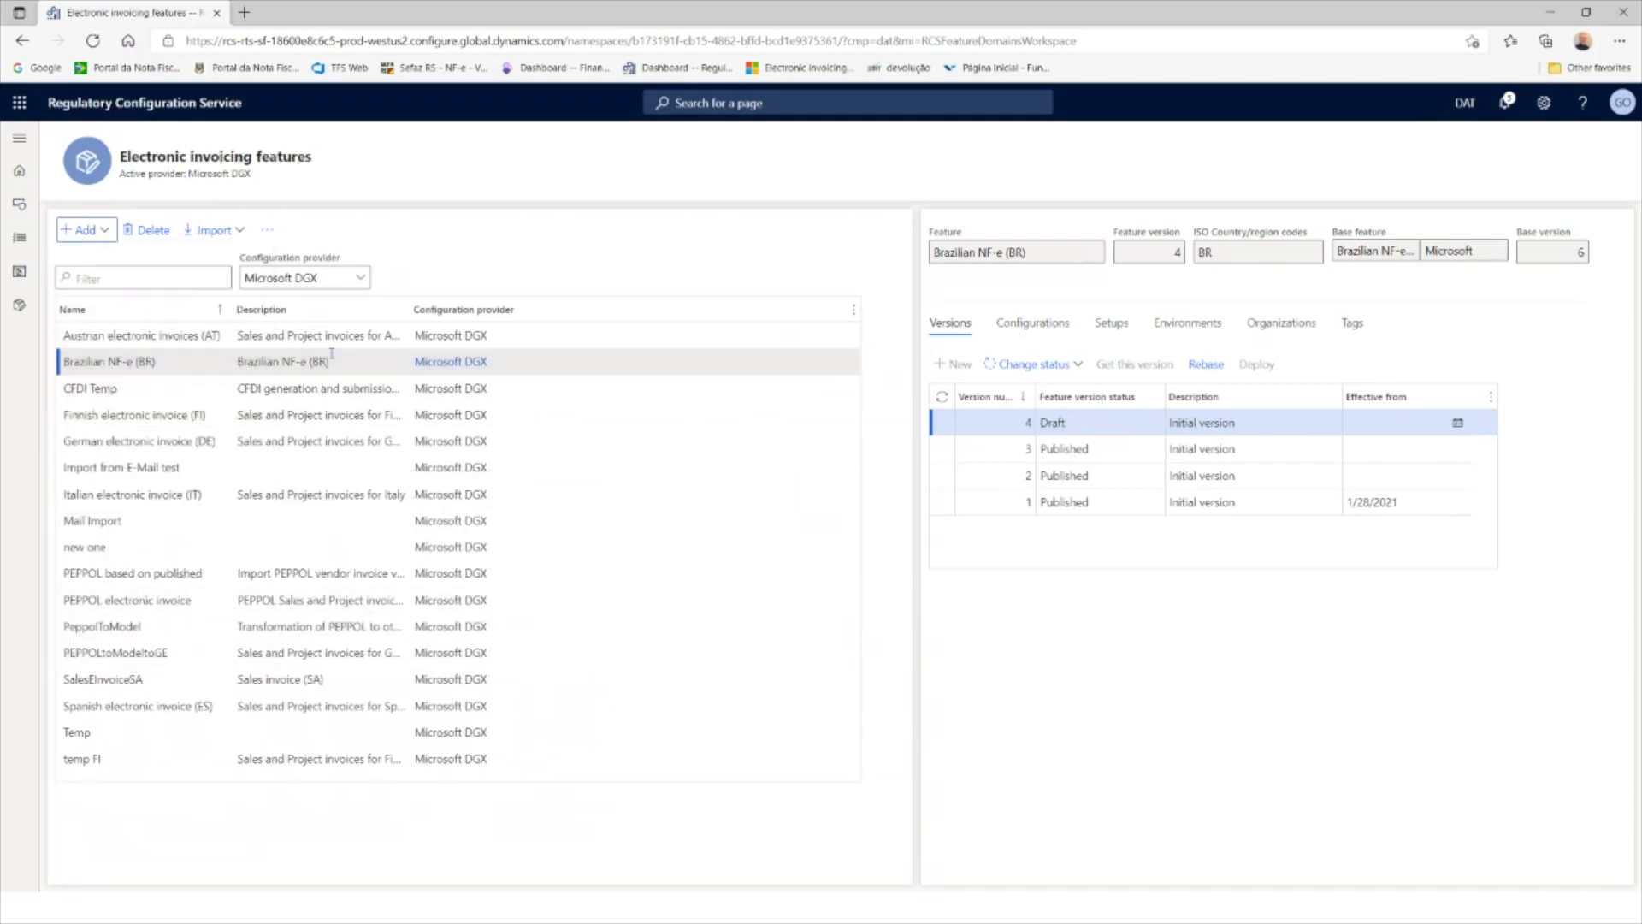
click(328, 362)
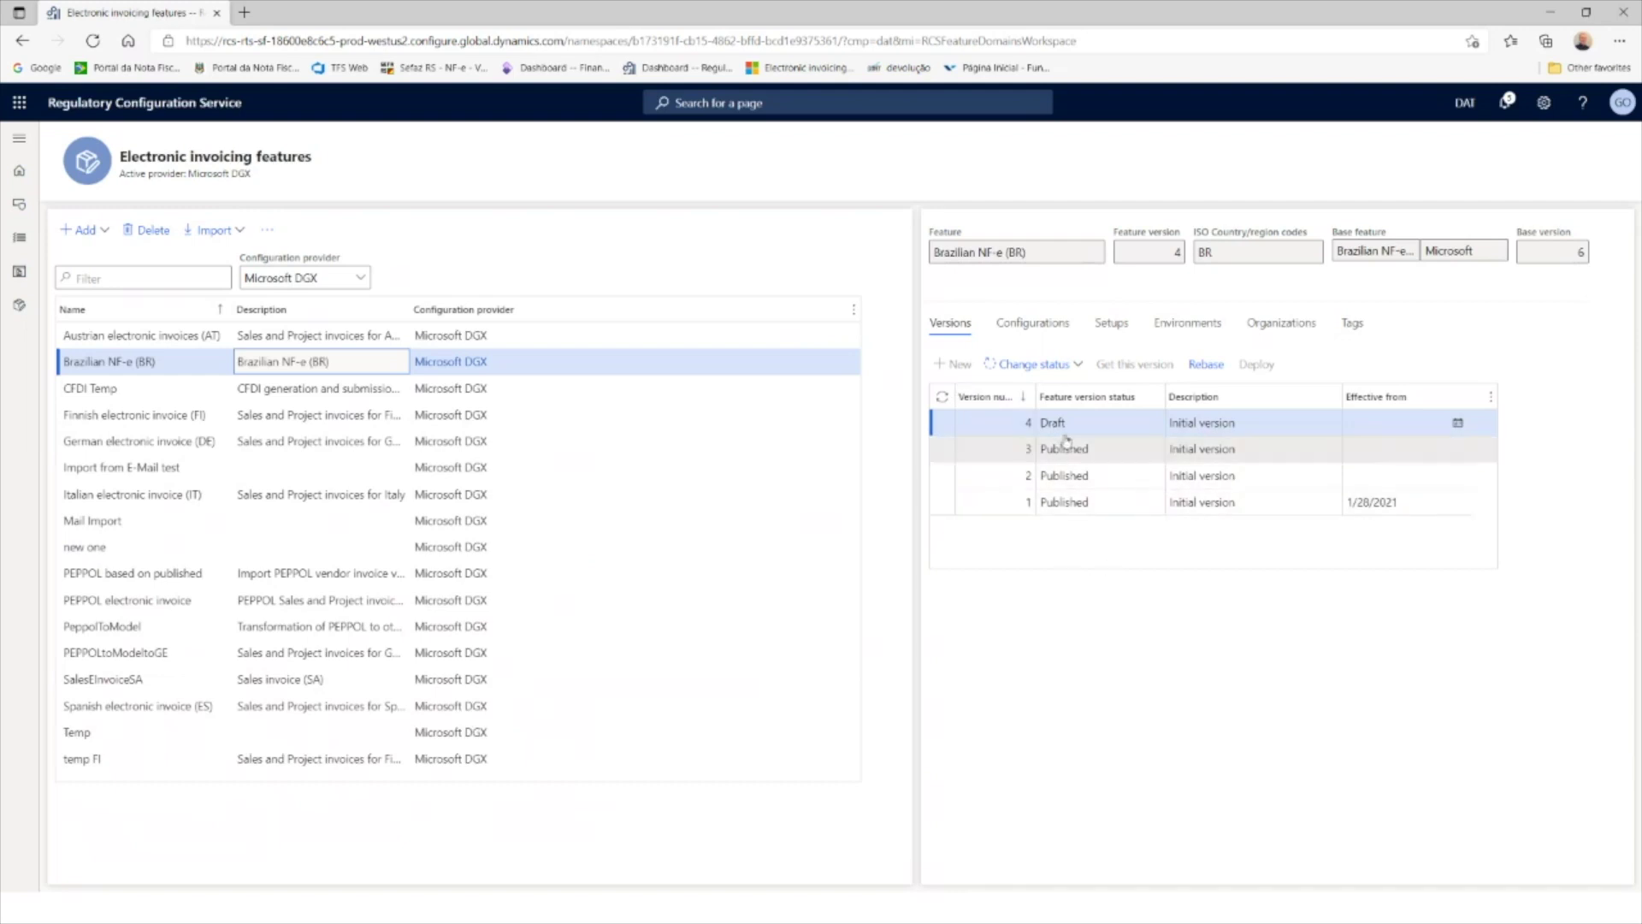
Step: View the (Preview) NF-e submit export format (BR) configuration from the feature's Configurations list
click(1032, 324)
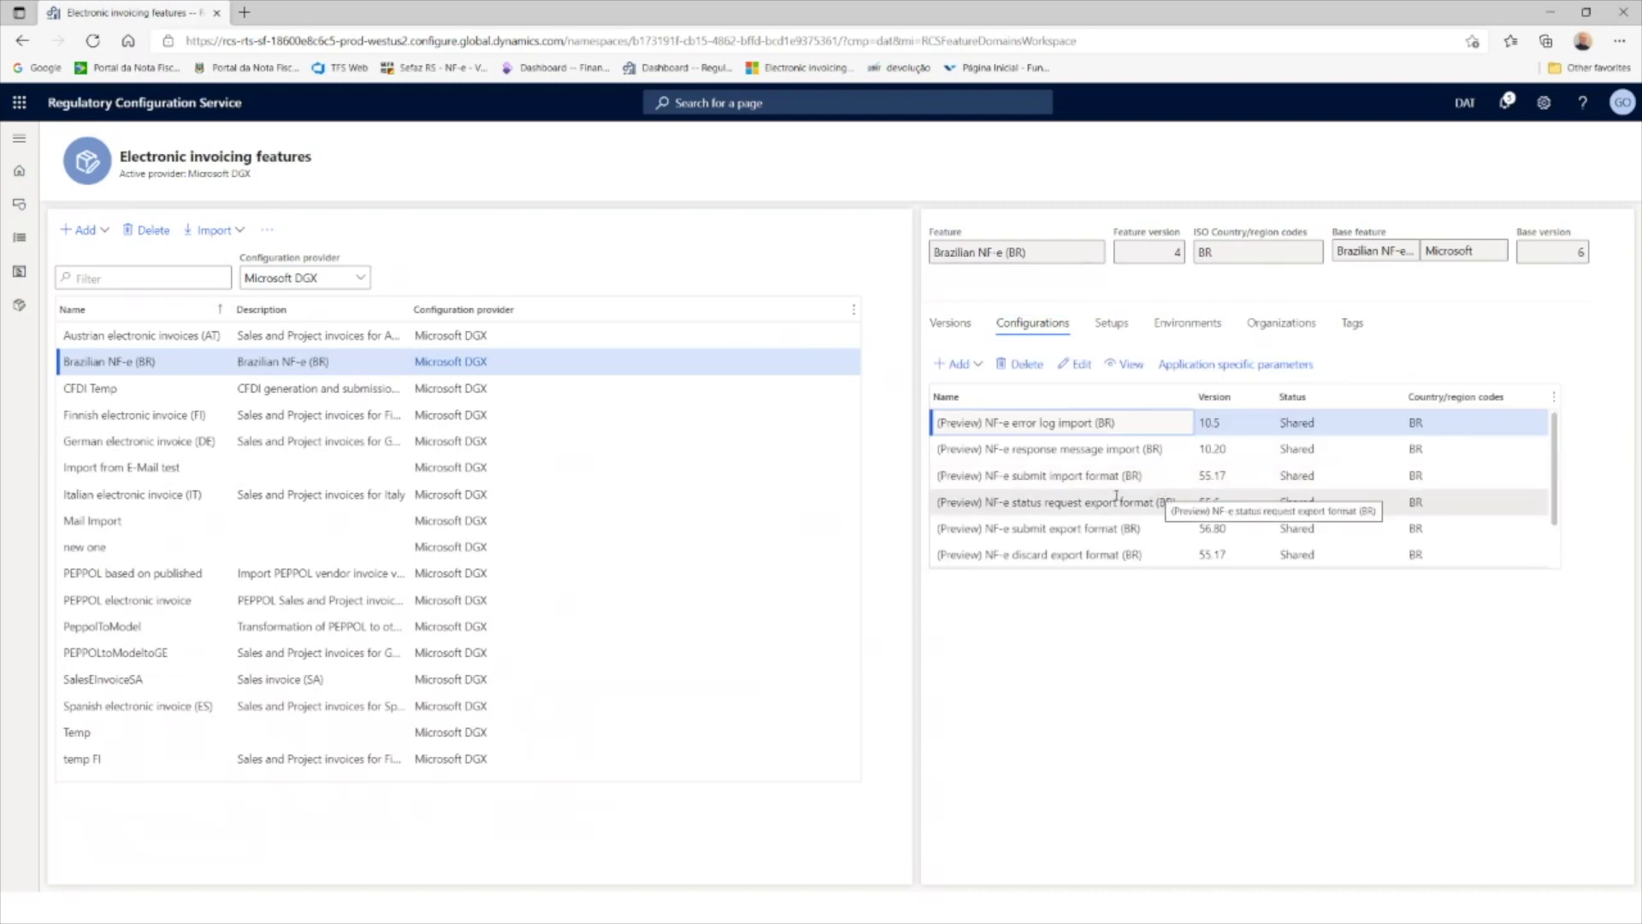
scroll(1109, 513, down, 2)
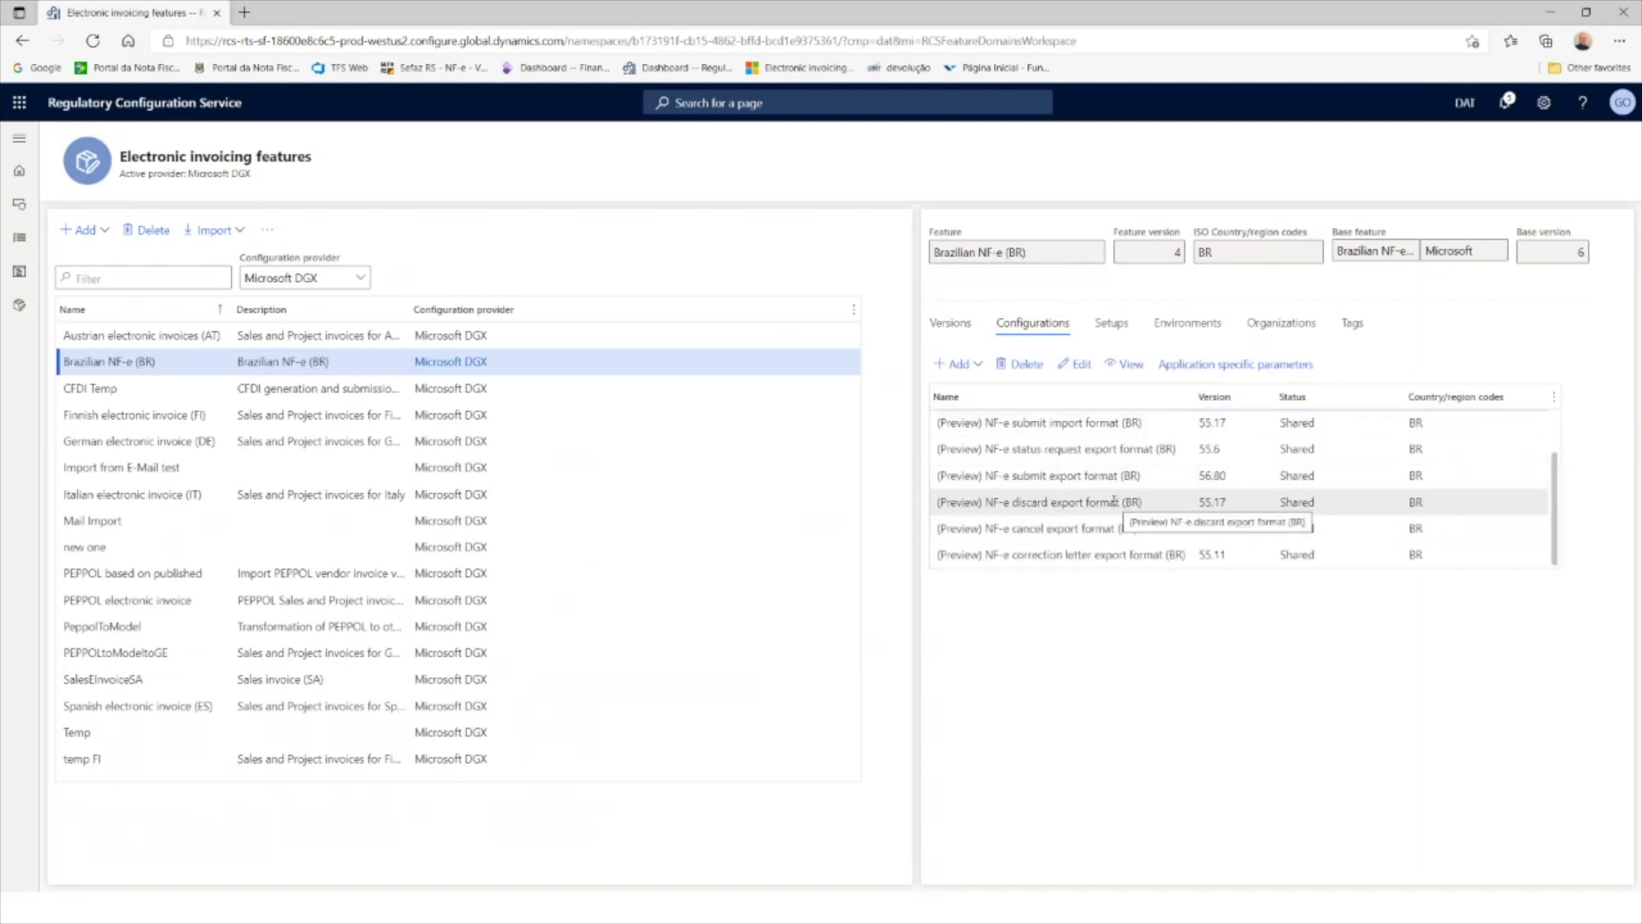
click(1066, 476)
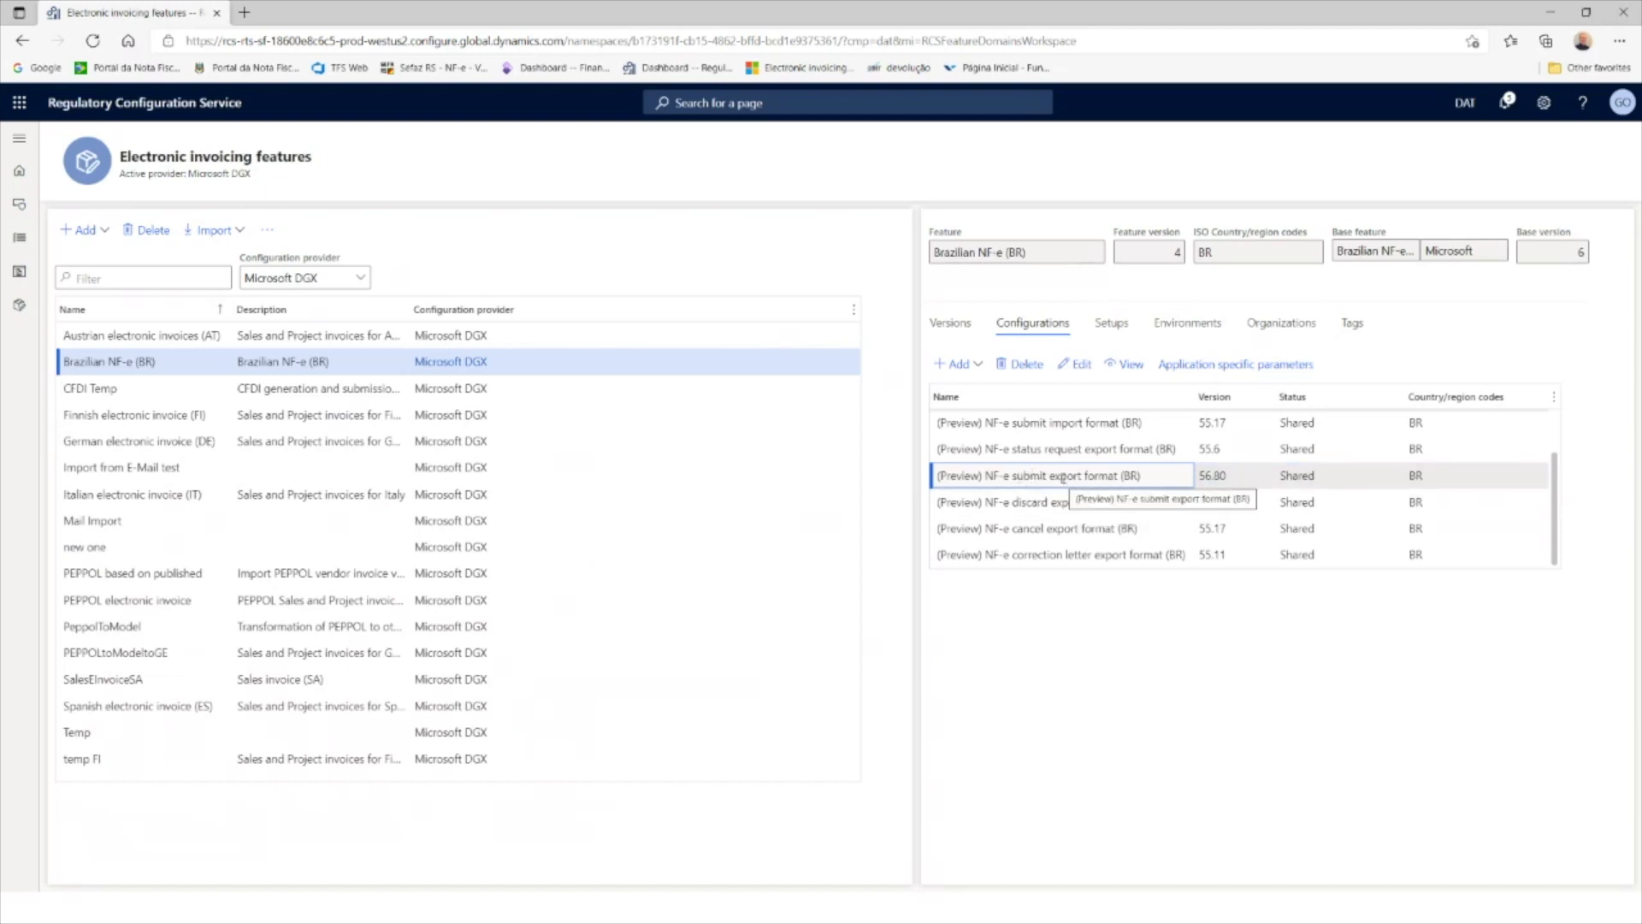
click(1131, 366)
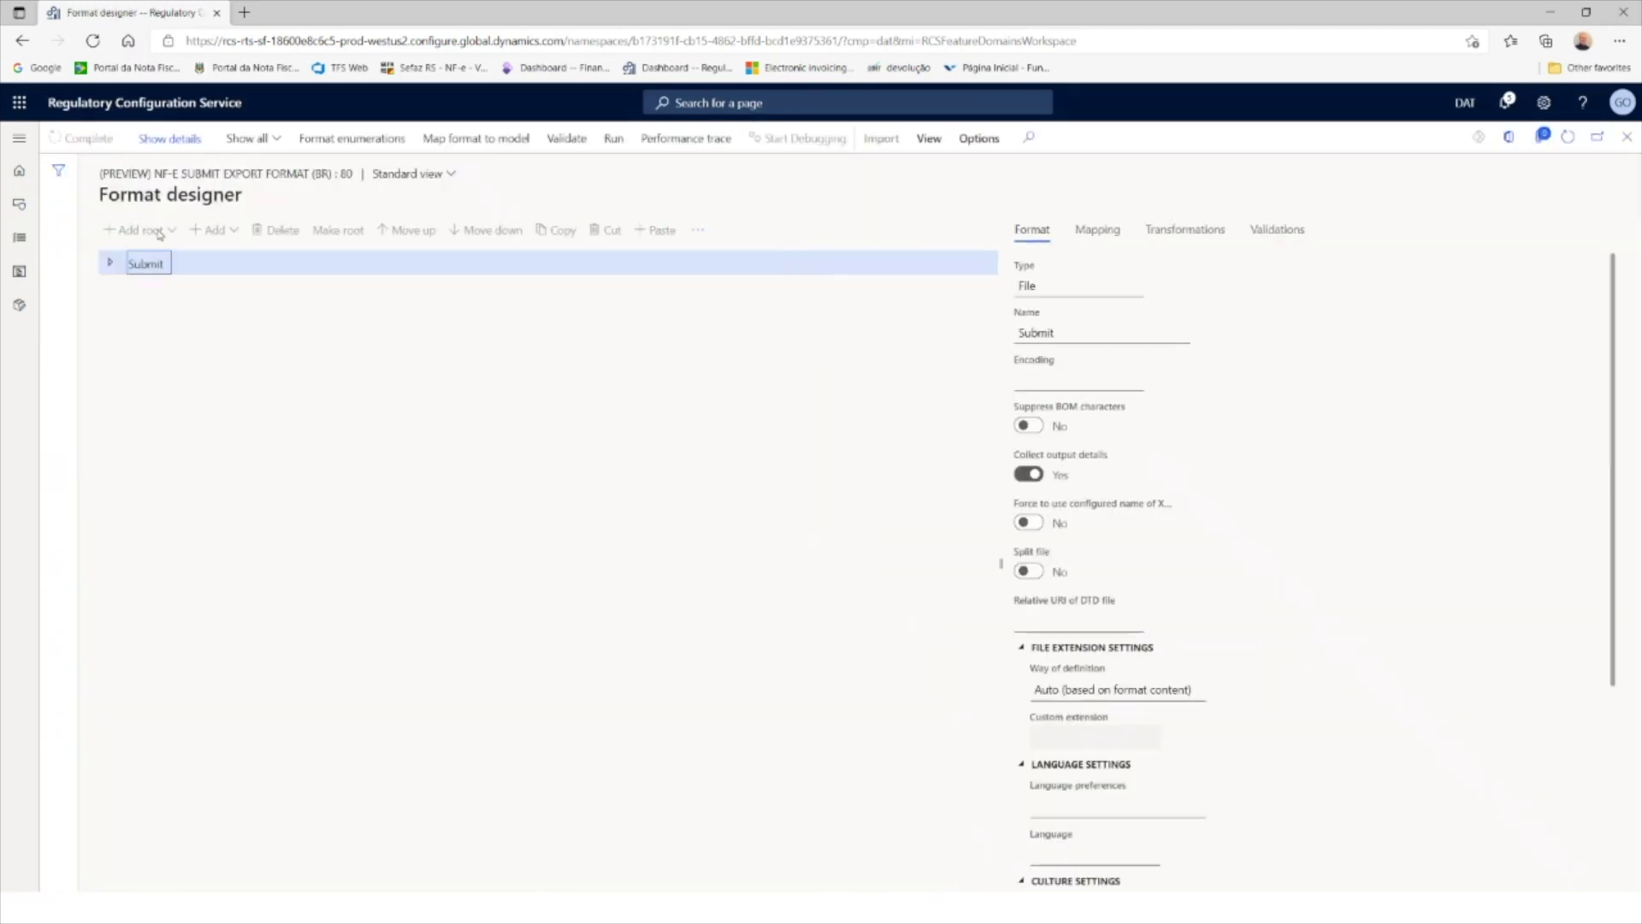
Step: Expand Submit, enviNFe, NFe, infNFe, det and prod to reveal the product fields
click(110, 264)
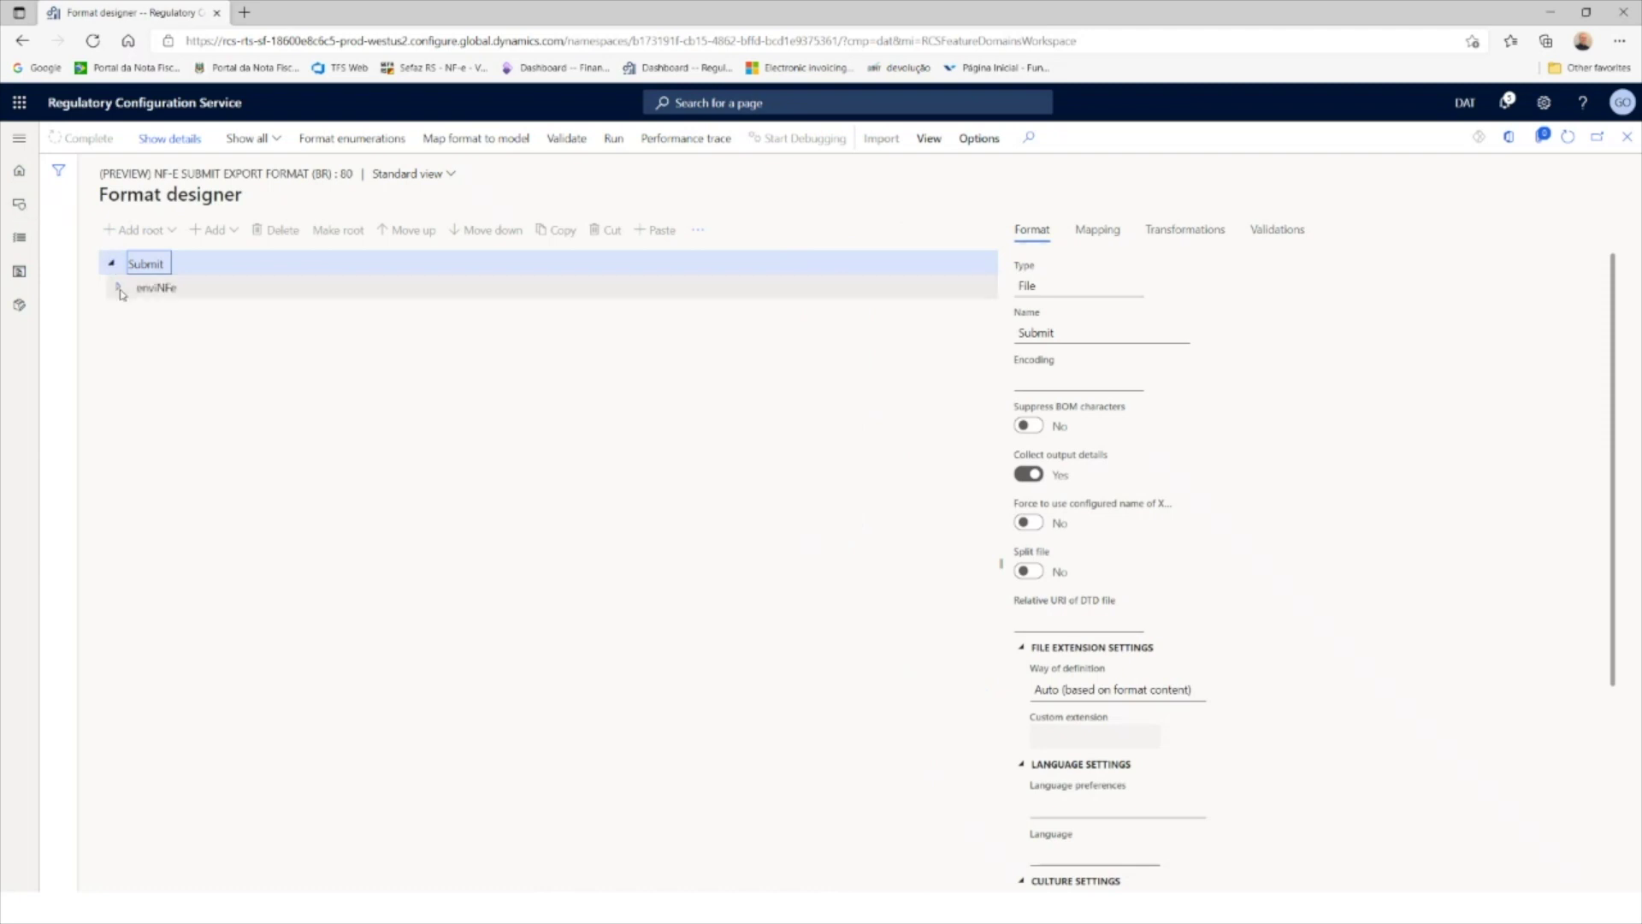
click(120, 288)
click(126, 407)
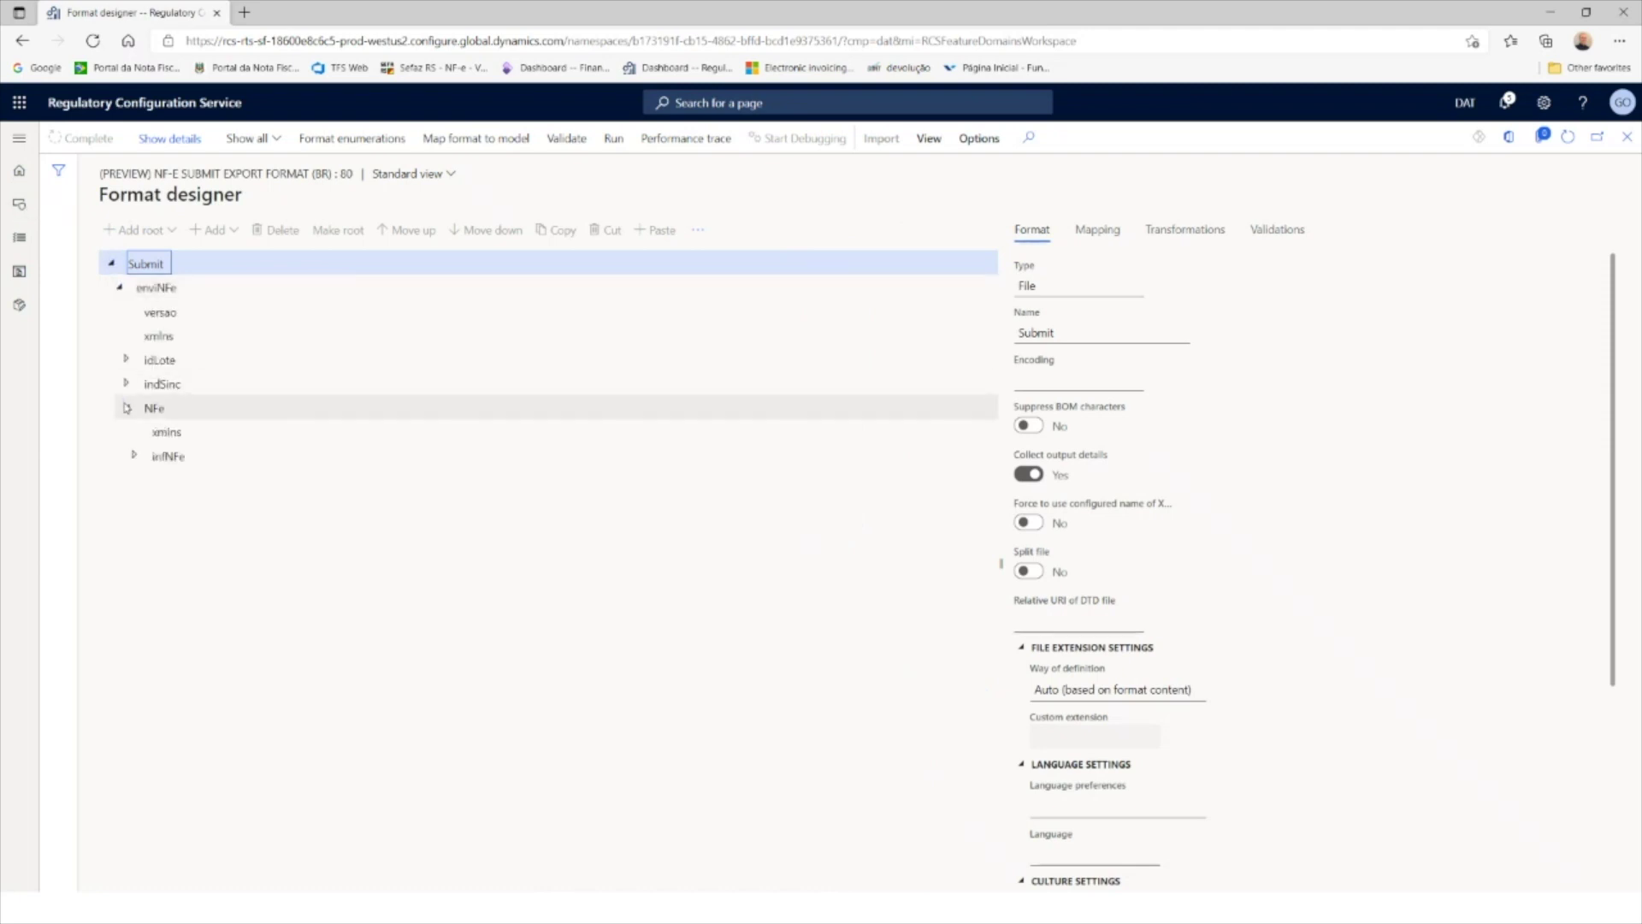
click(135, 456)
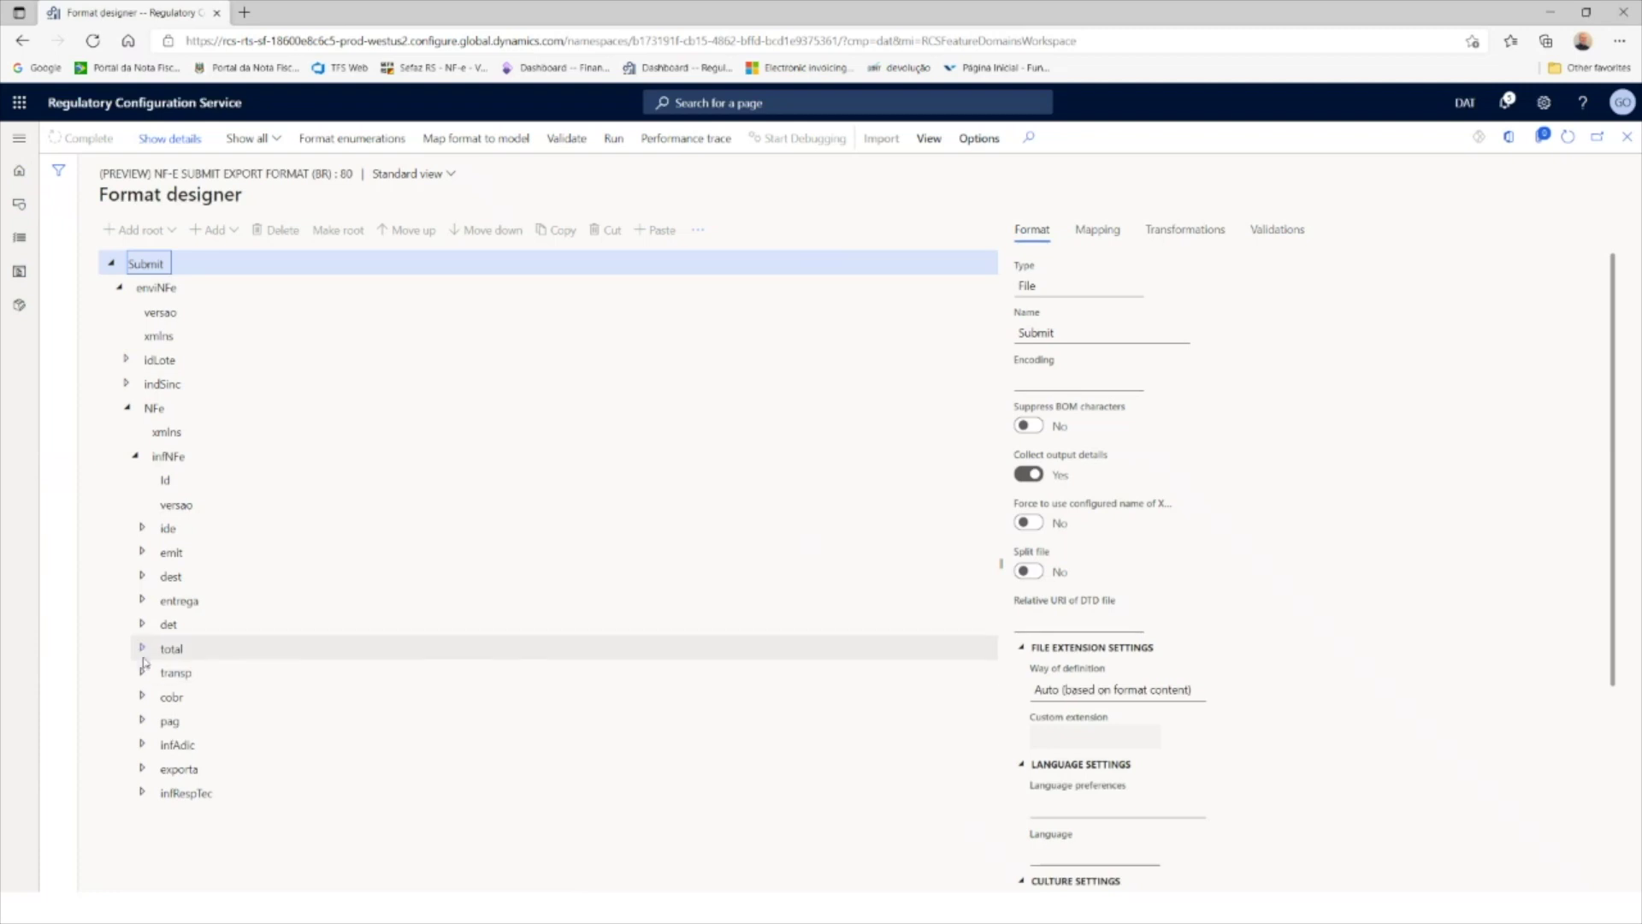
click(142, 624)
click(150, 673)
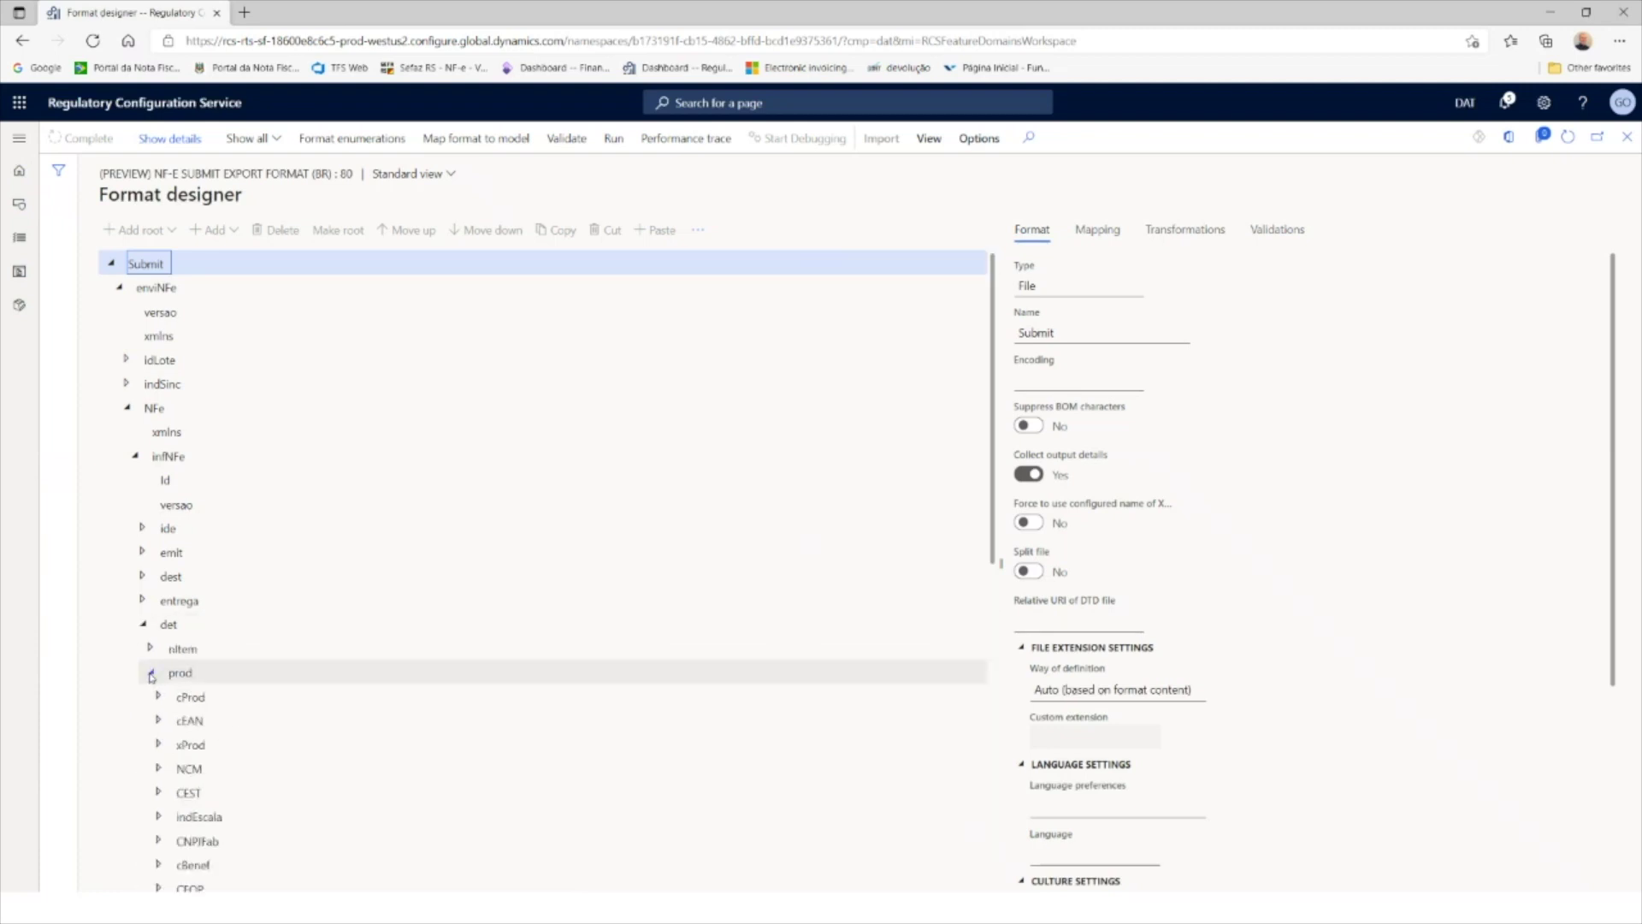
scroll(188, 730, down, 3)
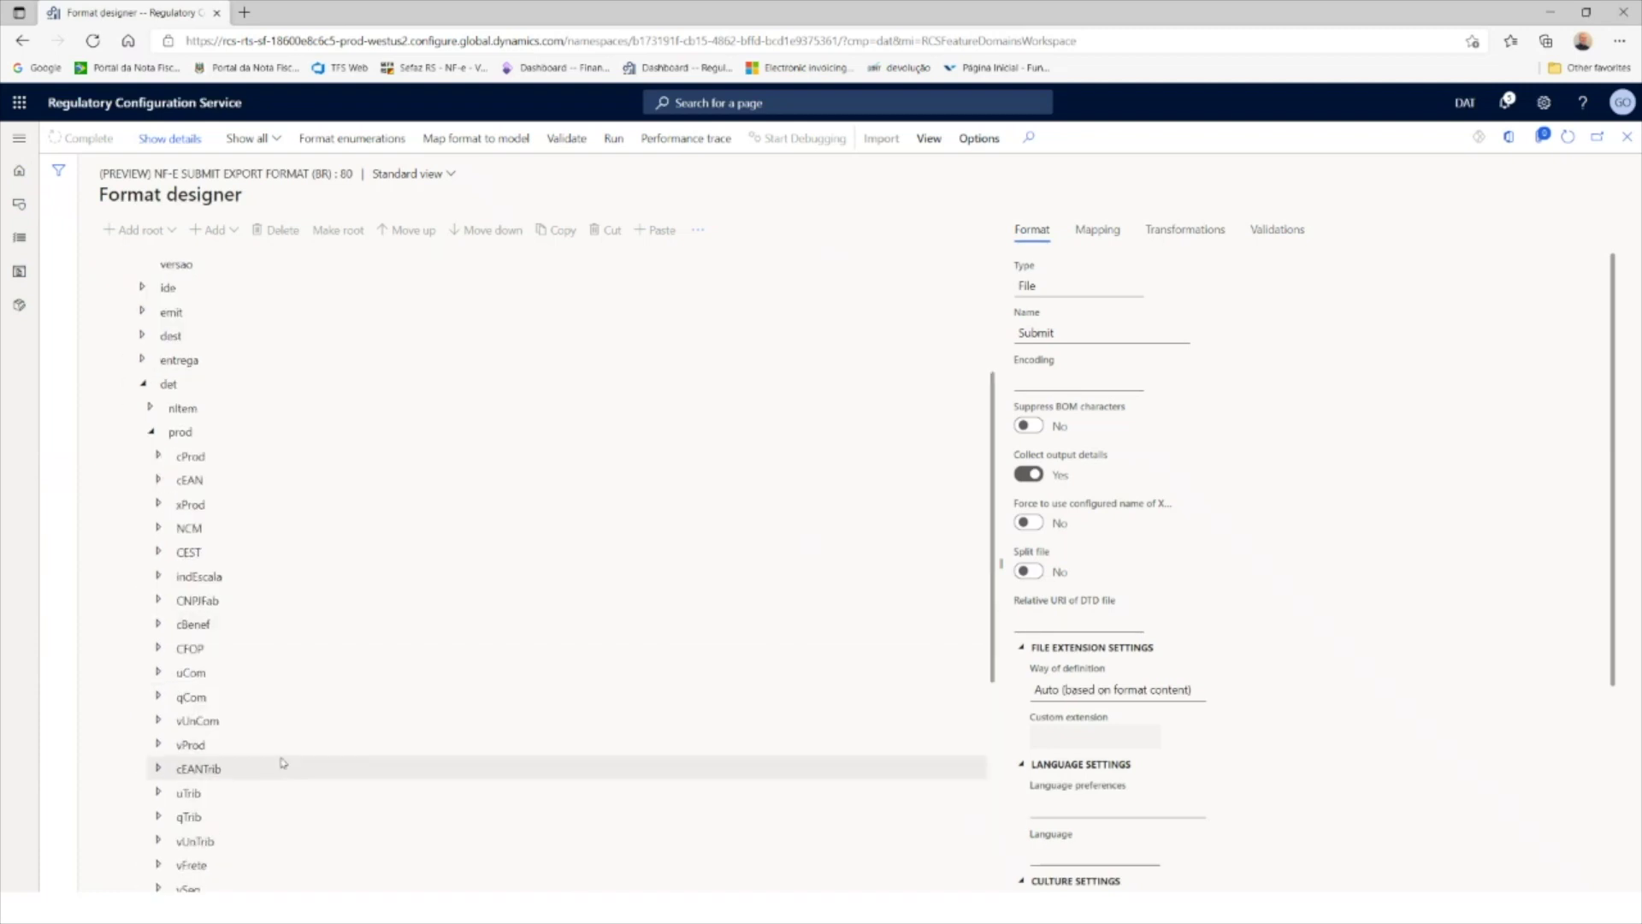
Step: Collapse the prod and det nodes and close the Format designer
click(152, 432)
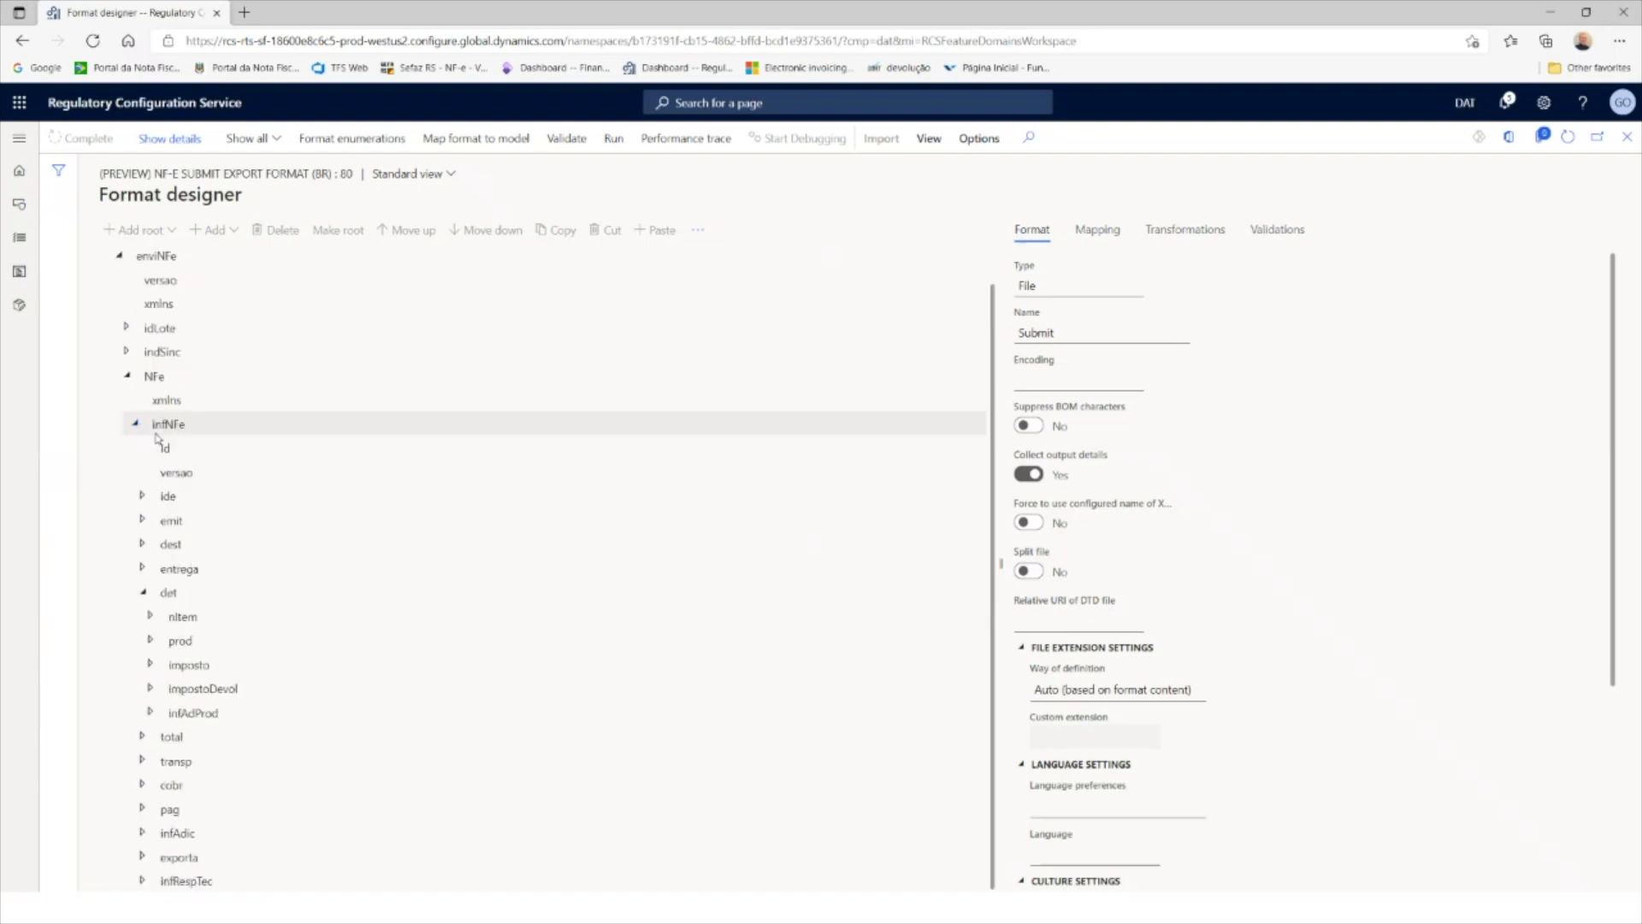
click(143, 593)
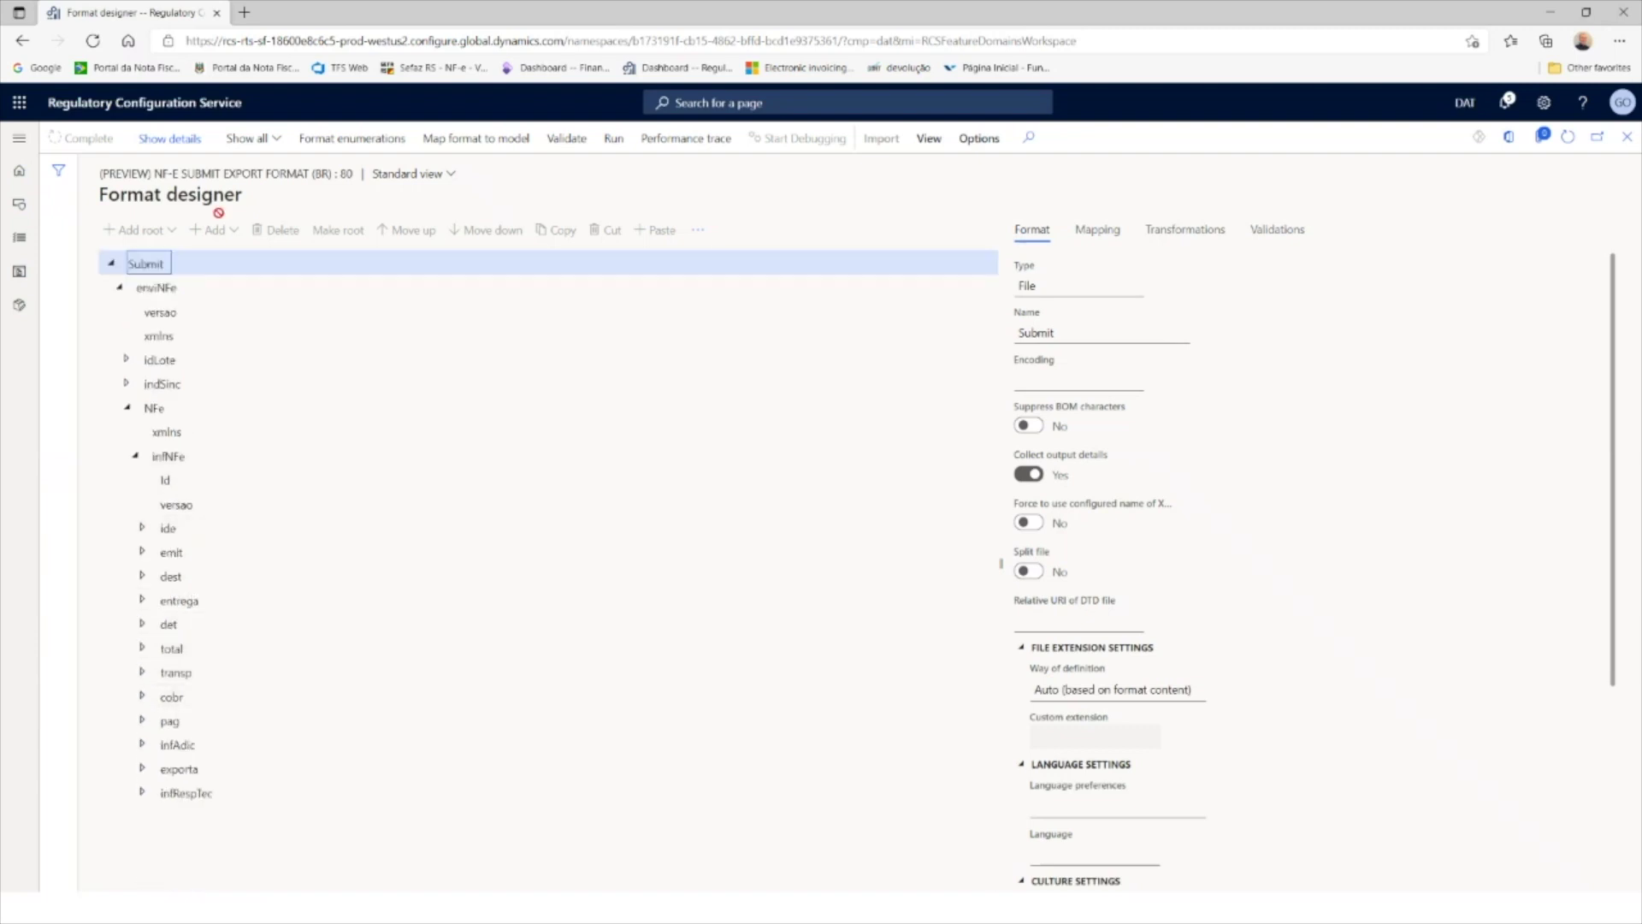
click(1628, 138)
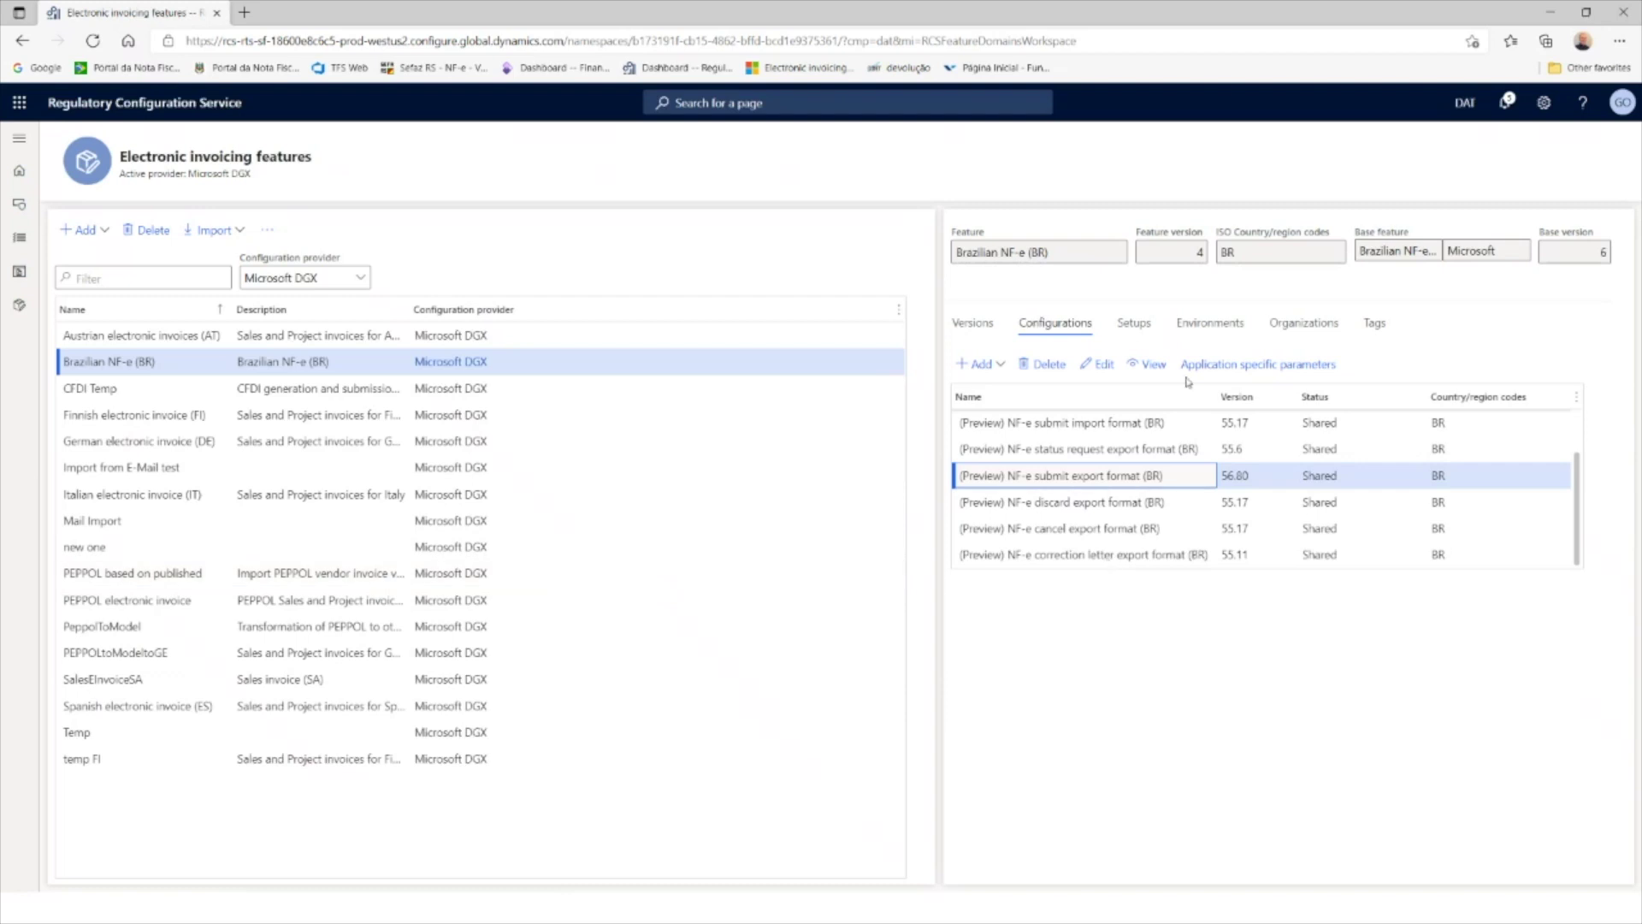
Step: Compare the Discard, Cancellation and Correction letter derived setups, then edit Submit derived
click(1136, 325)
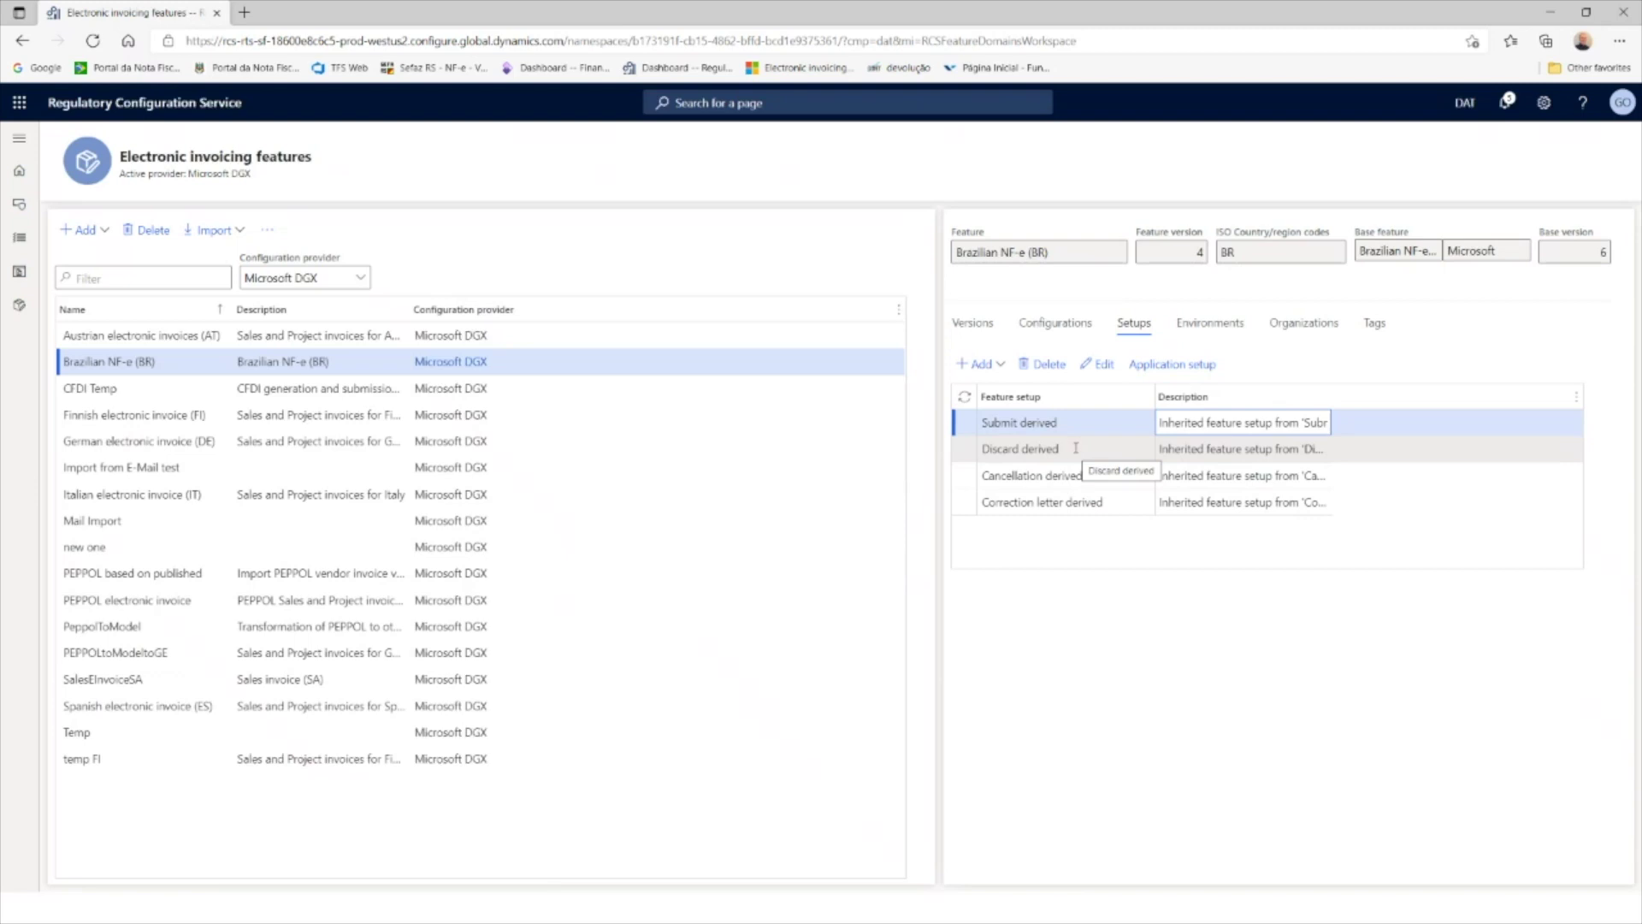
click(1079, 451)
click(1091, 475)
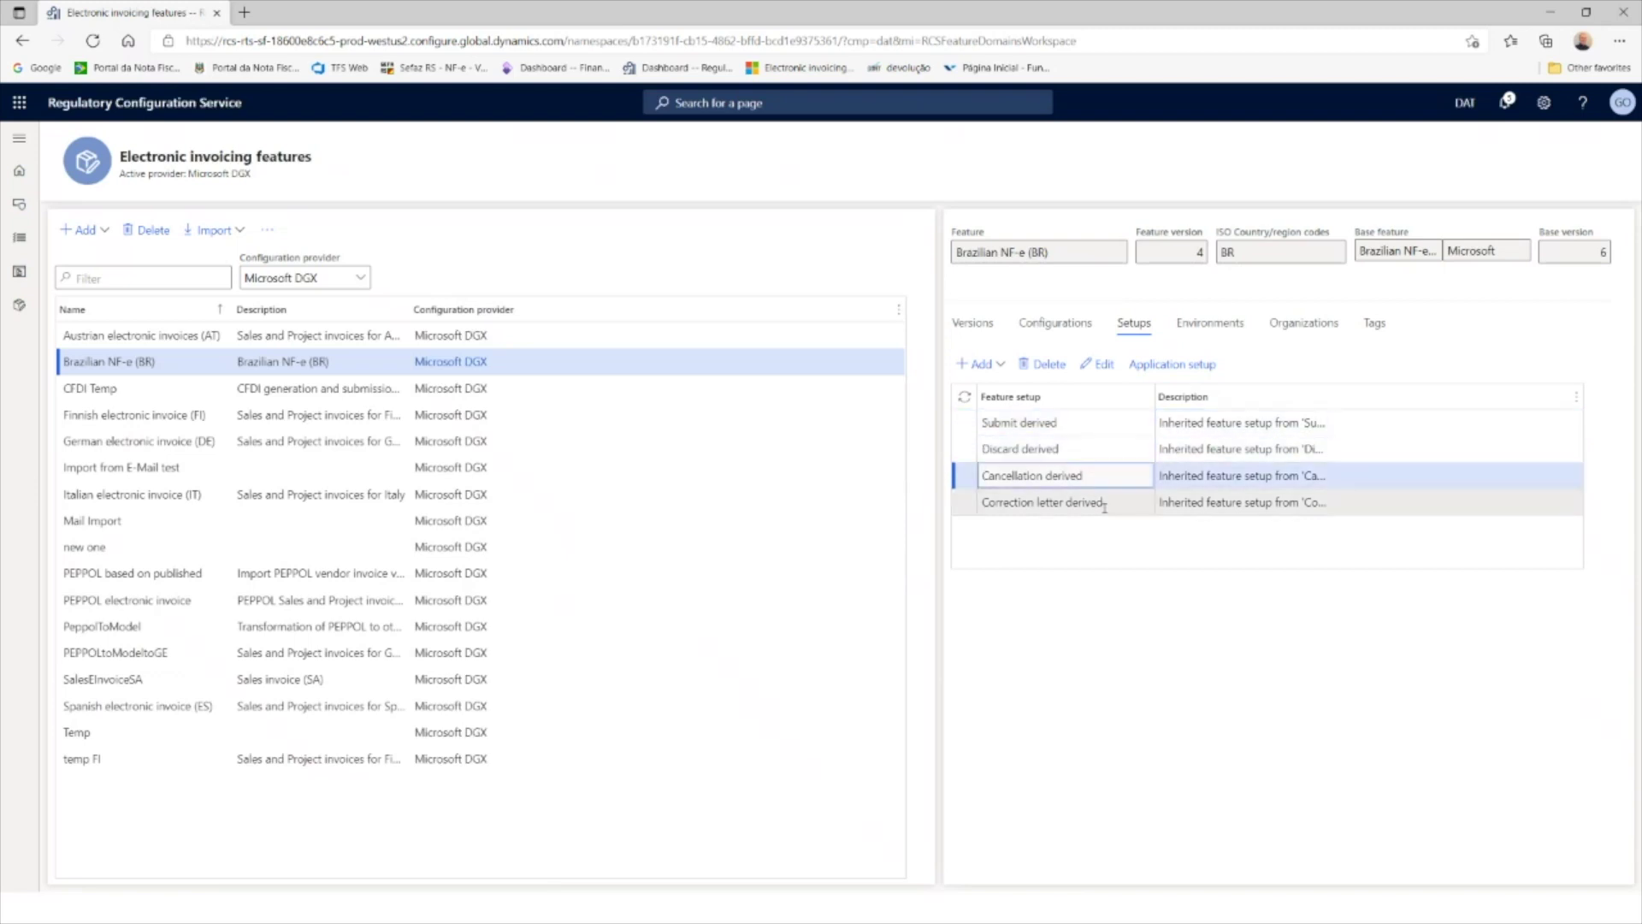
click(1104, 499)
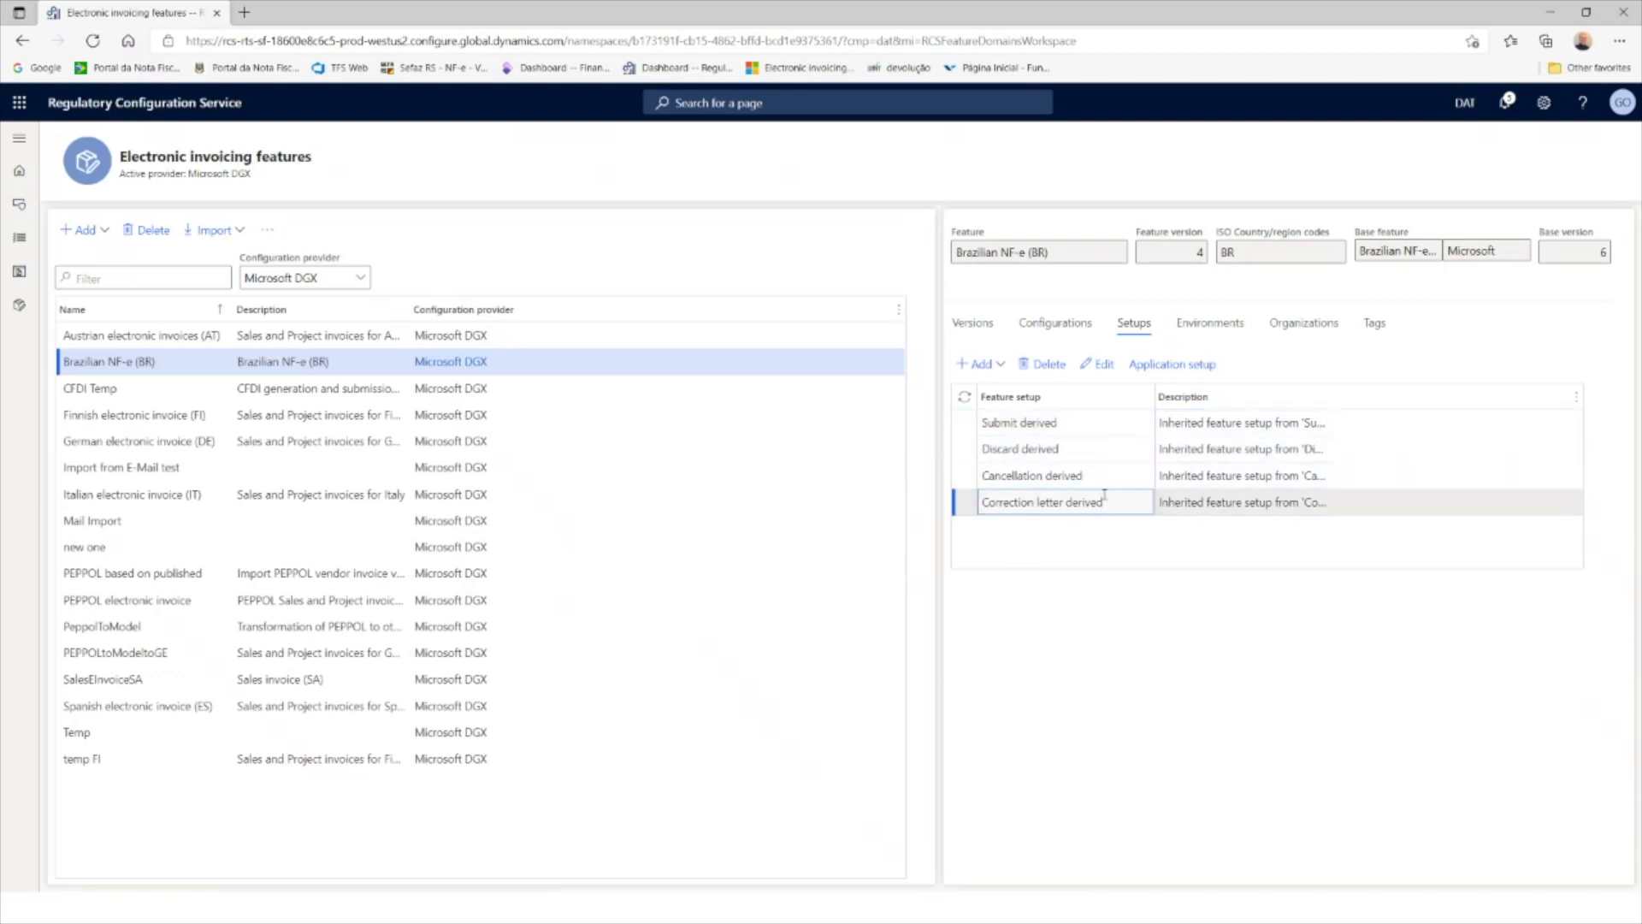
click(1096, 428)
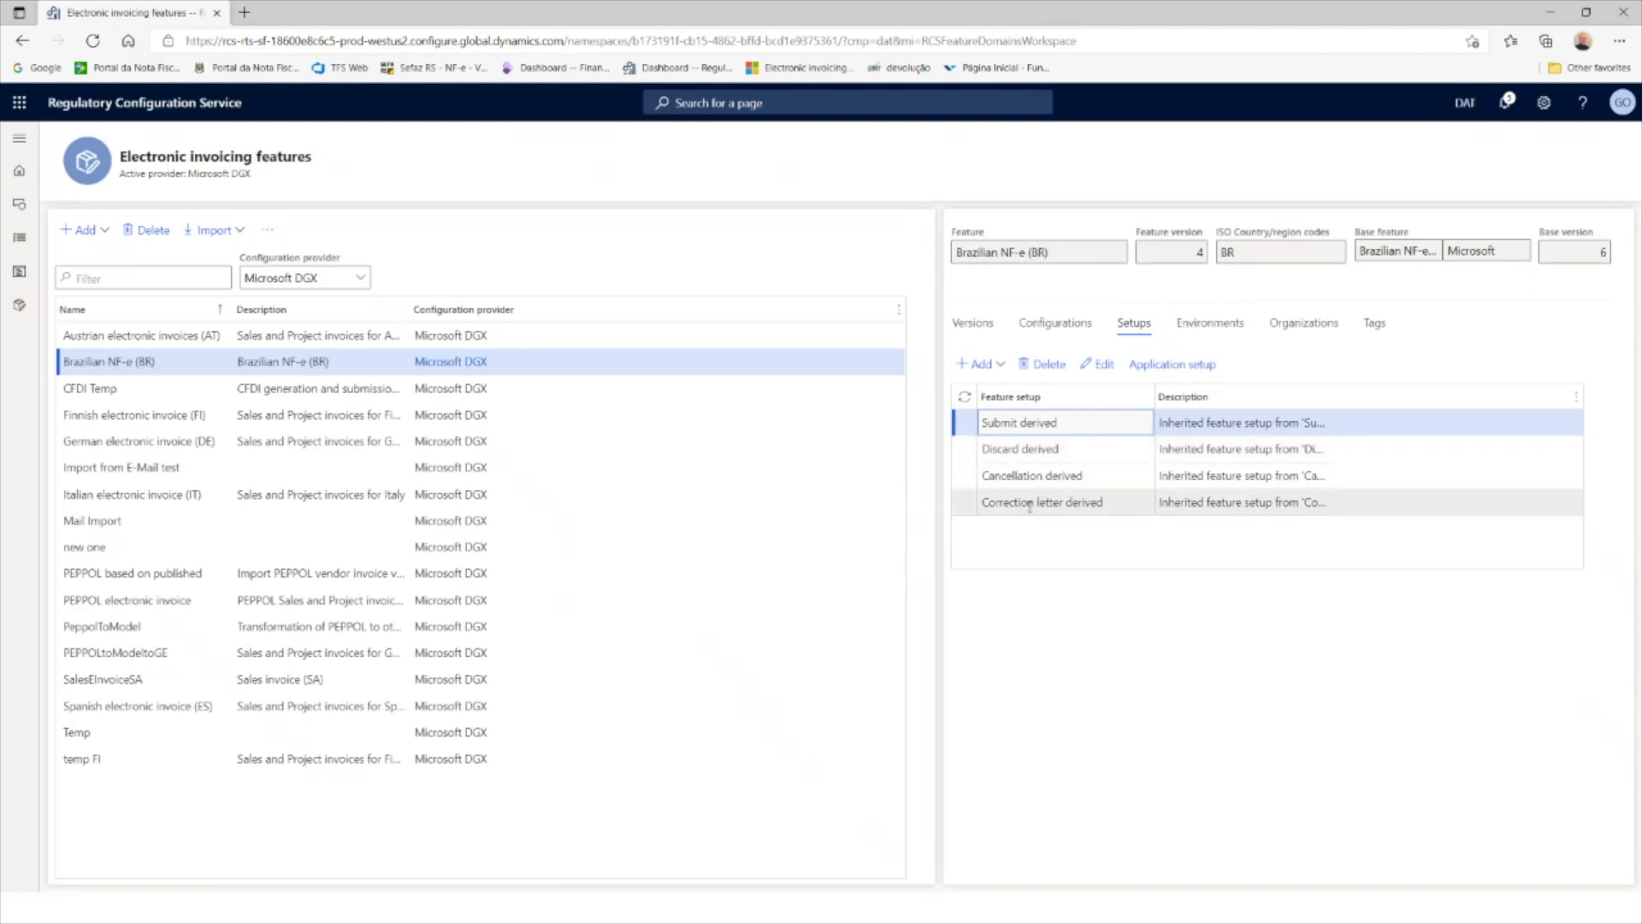
click(1108, 366)
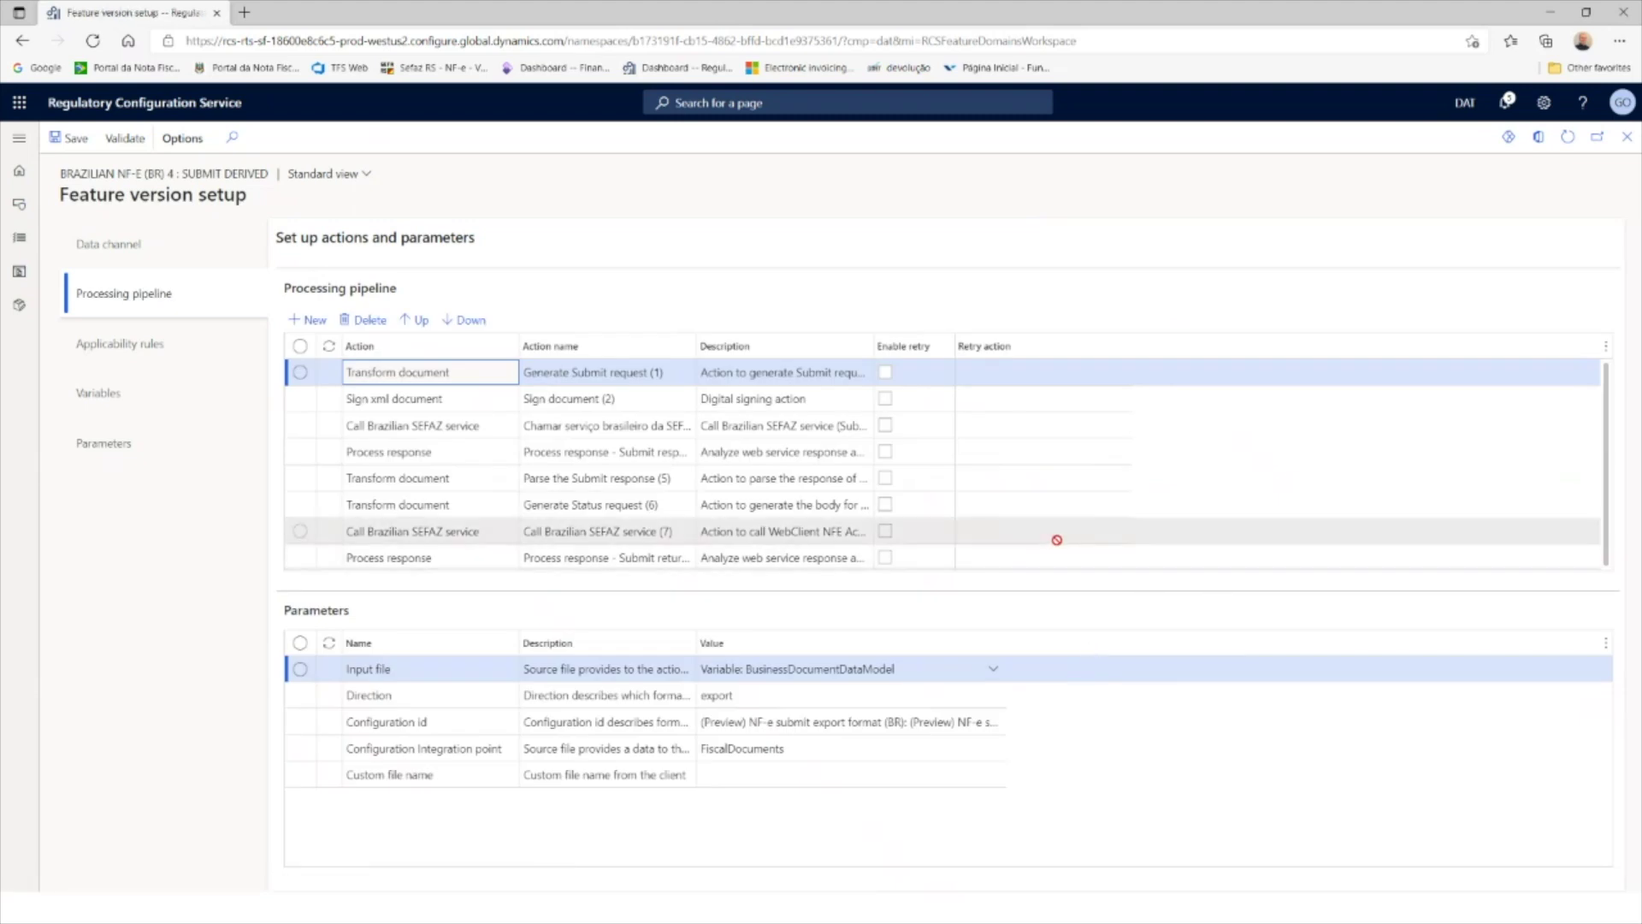
Step: Inspect the signing Certificate name and the SEFAZ web service URL address parameters
click(466, 399)
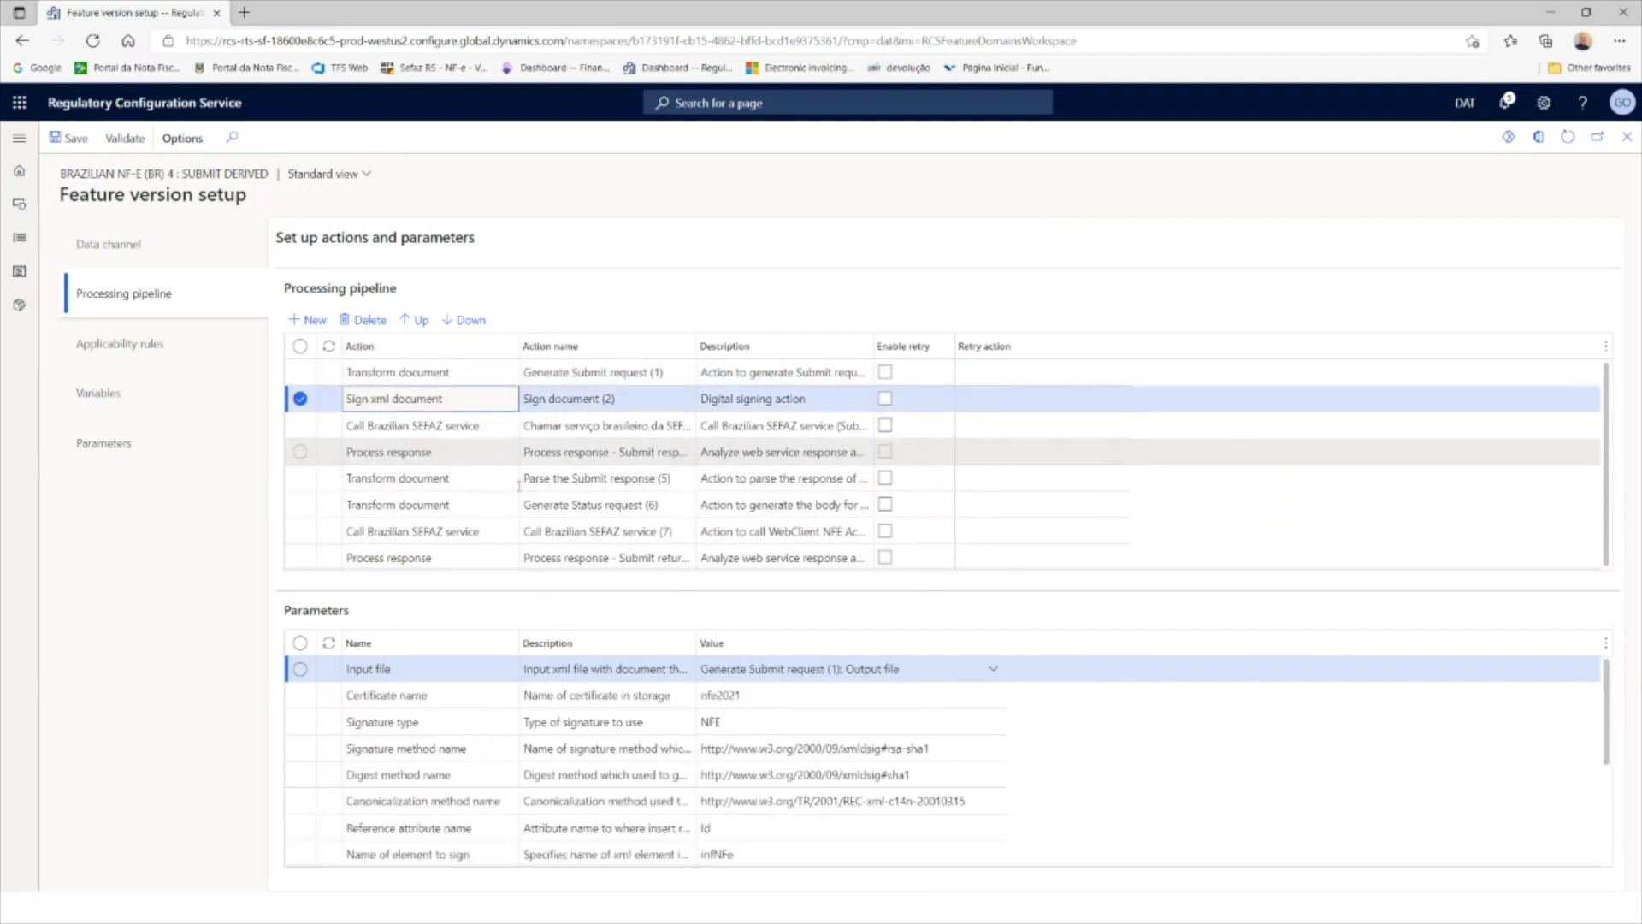
click(761, 694)
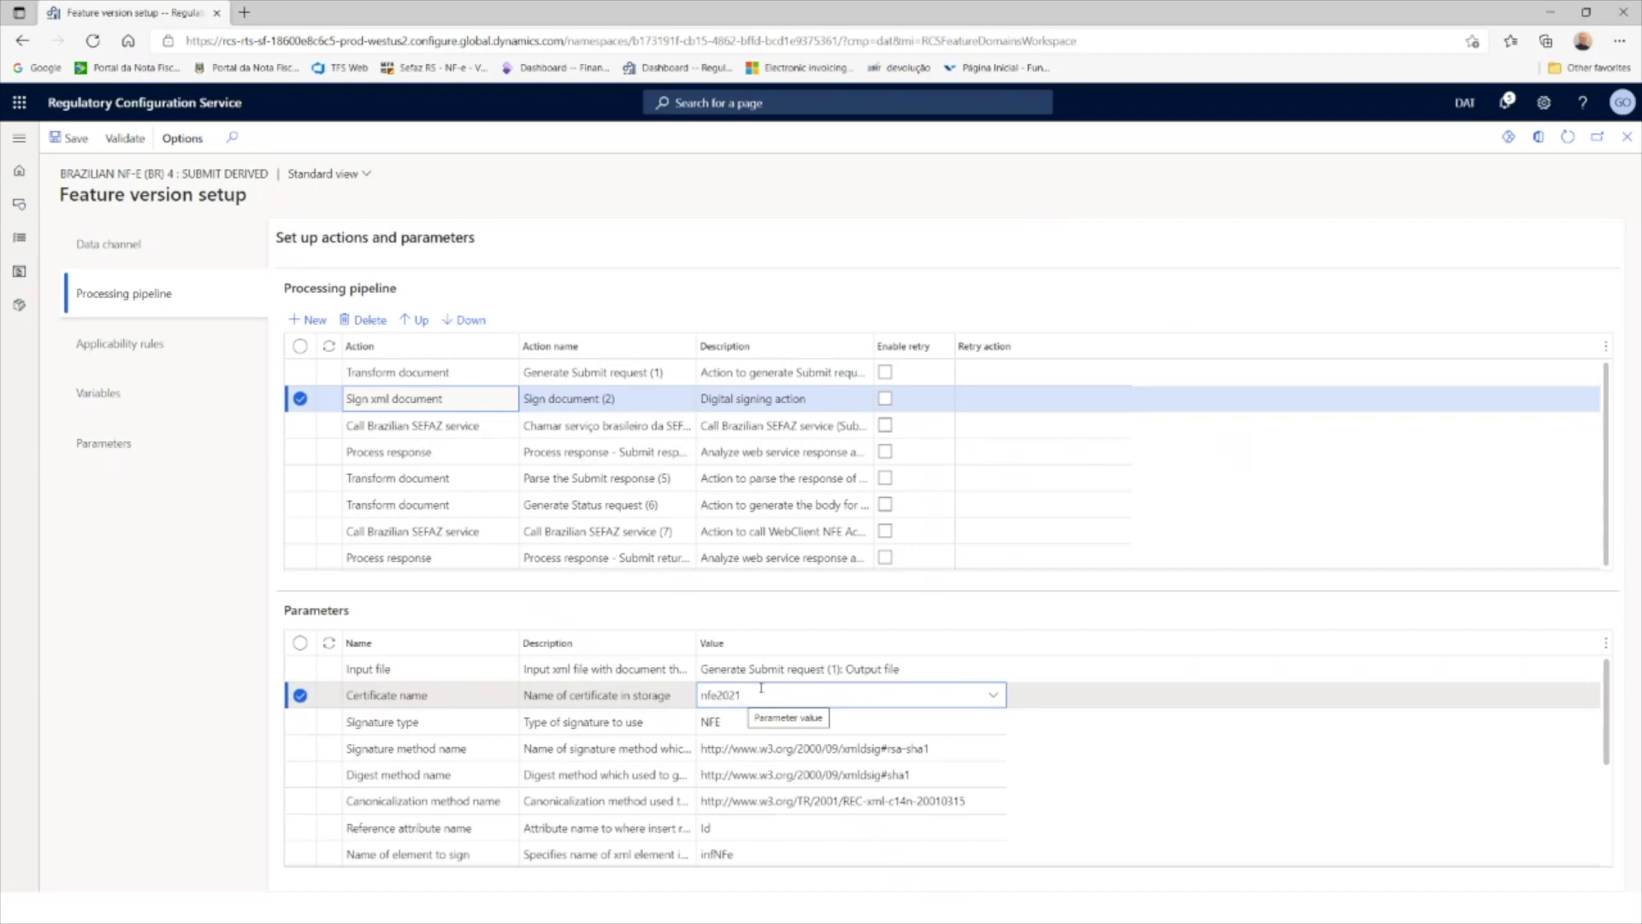
click(481, 433)
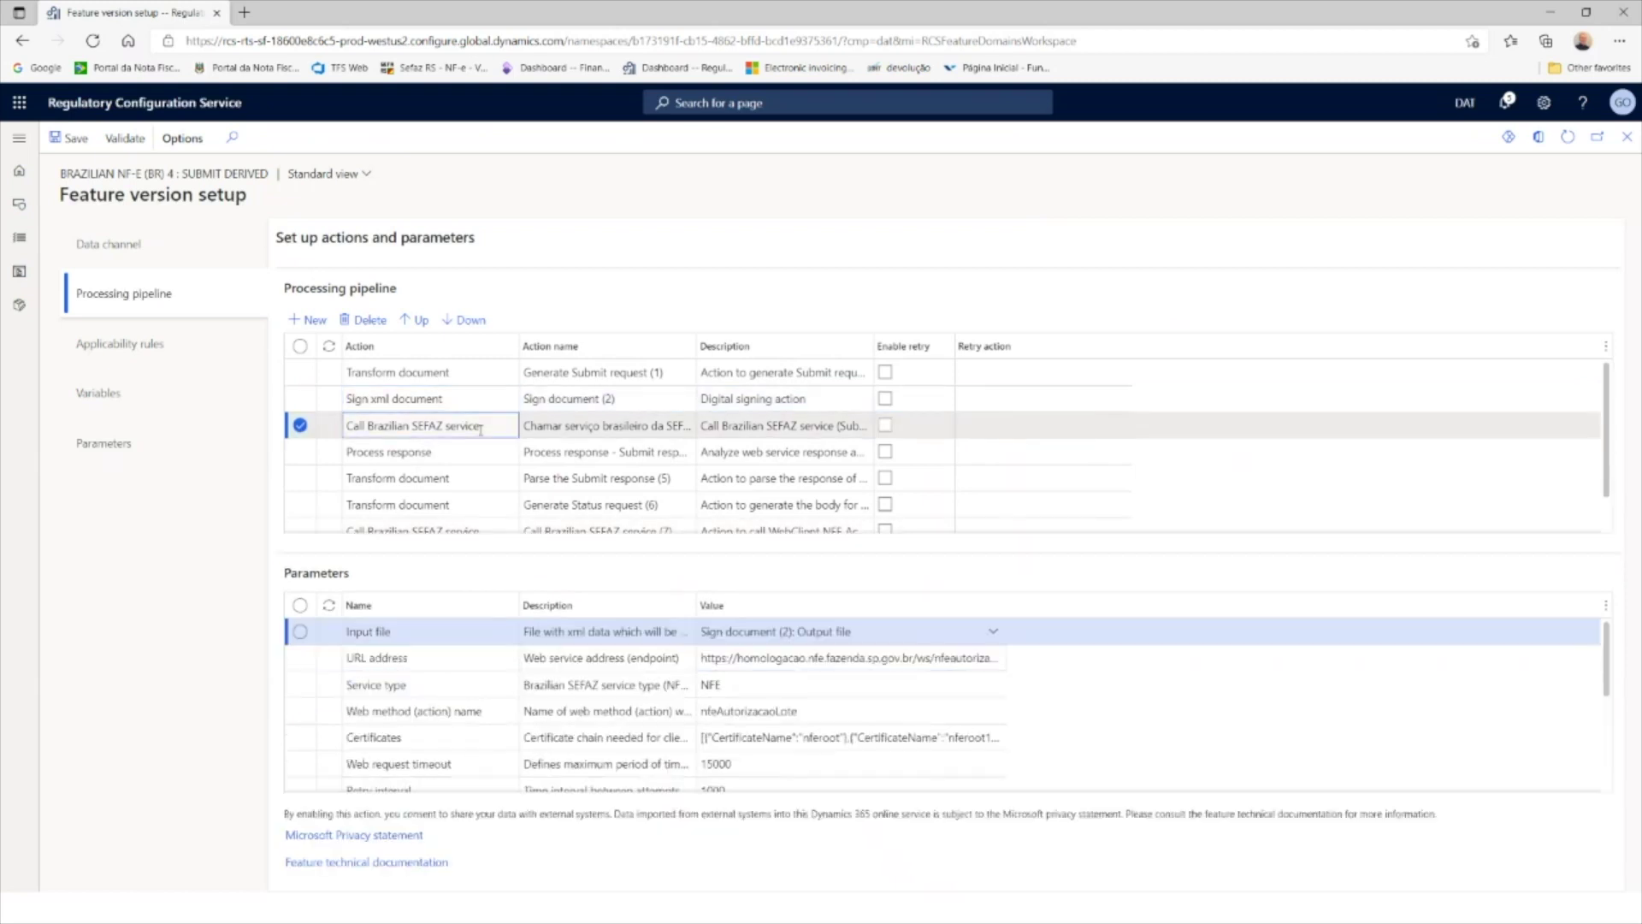
click(767, 659)
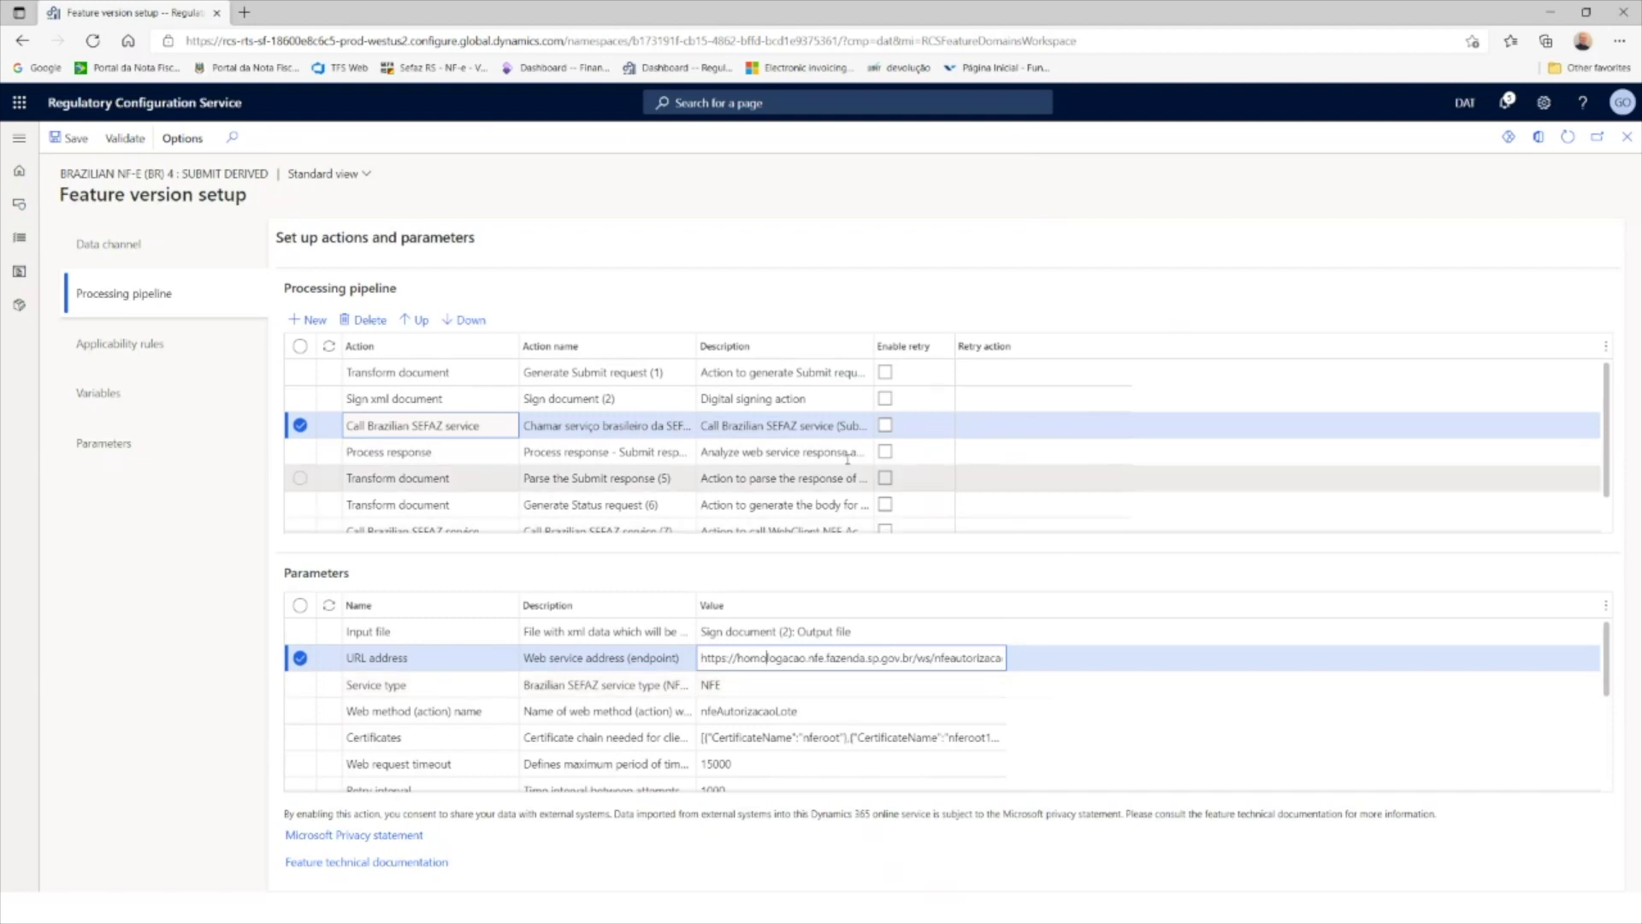
Step: Review parameters of each pipeline action from Generate Submit request to Generate Status request
click(464, 454)
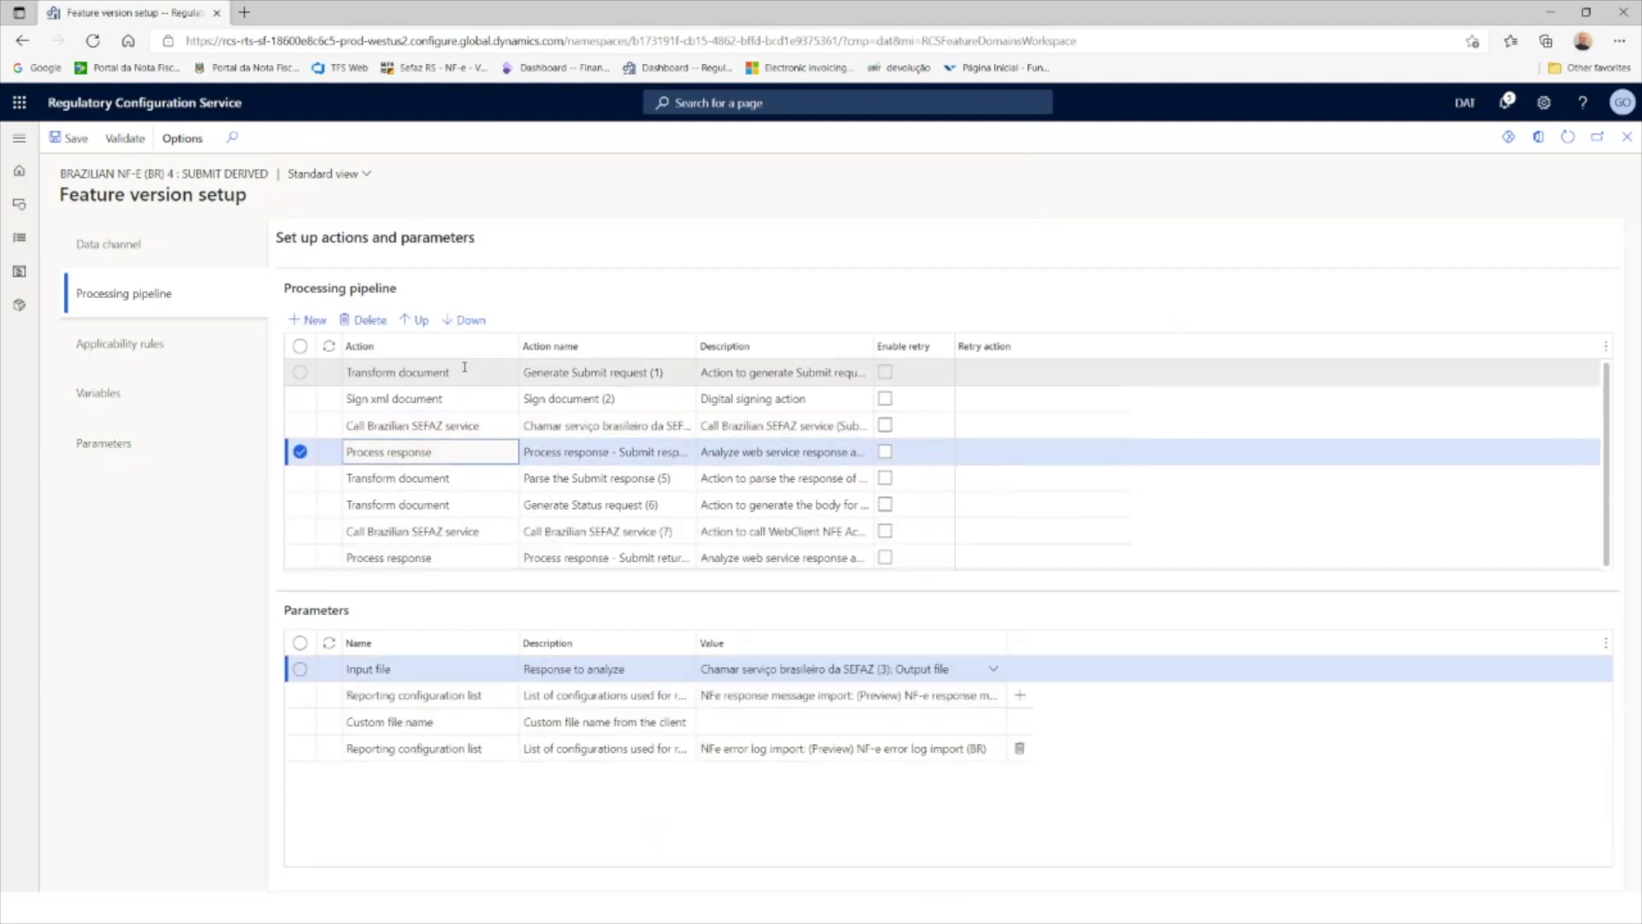
click(466, 373)
click(472, 398)
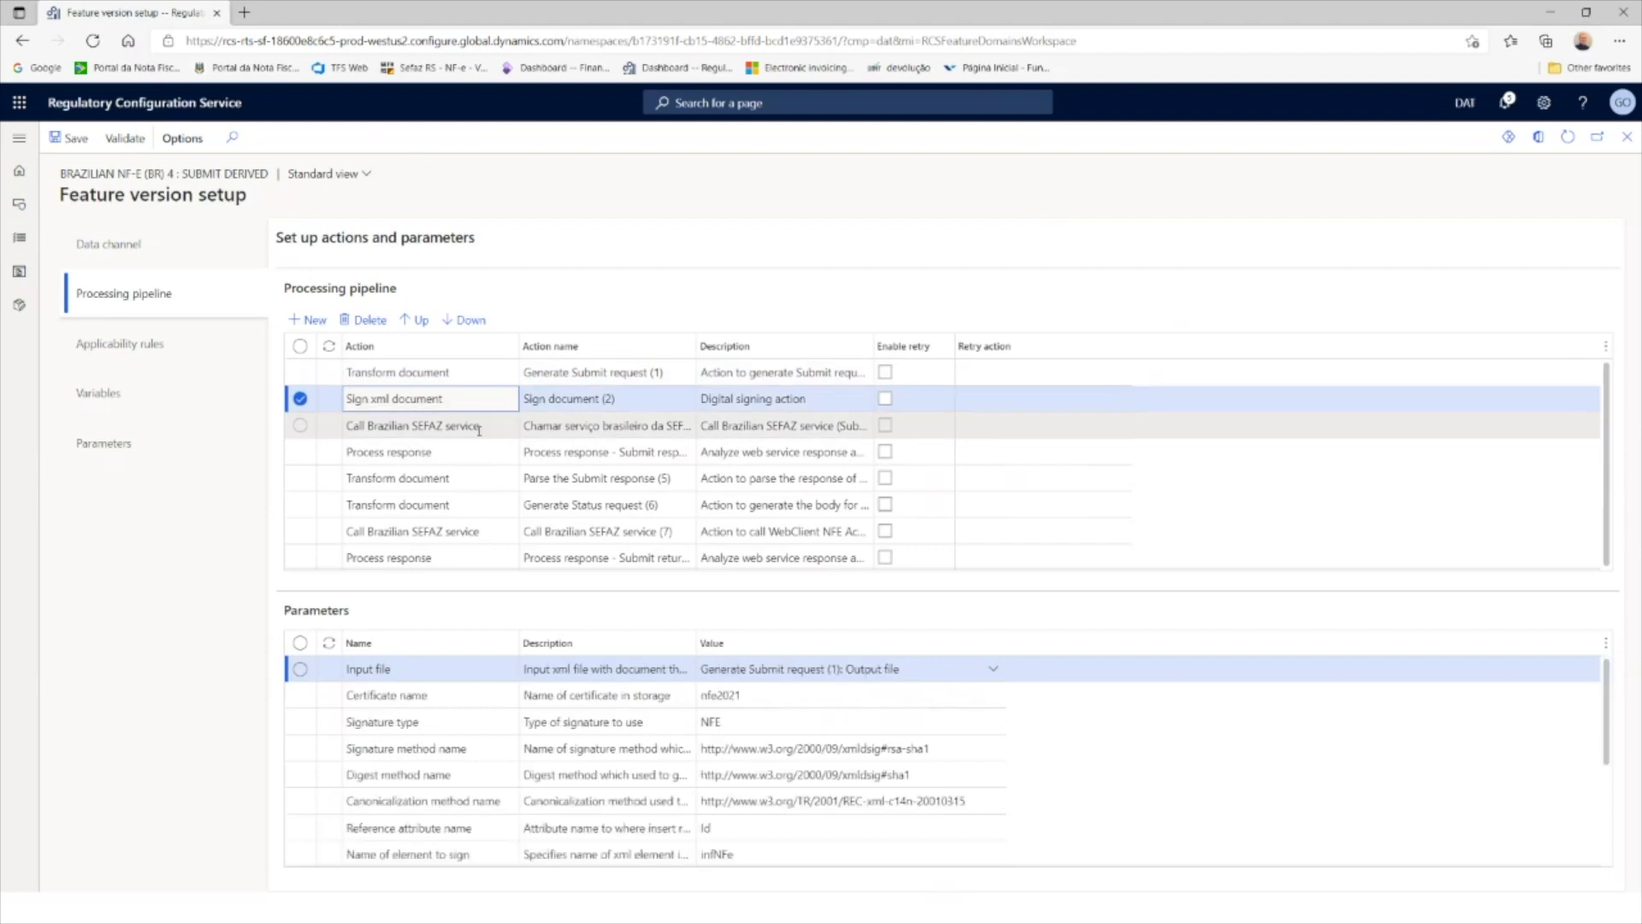
click(477, 425)
click(484, 453)
click(483, 479)
click(481, 505)
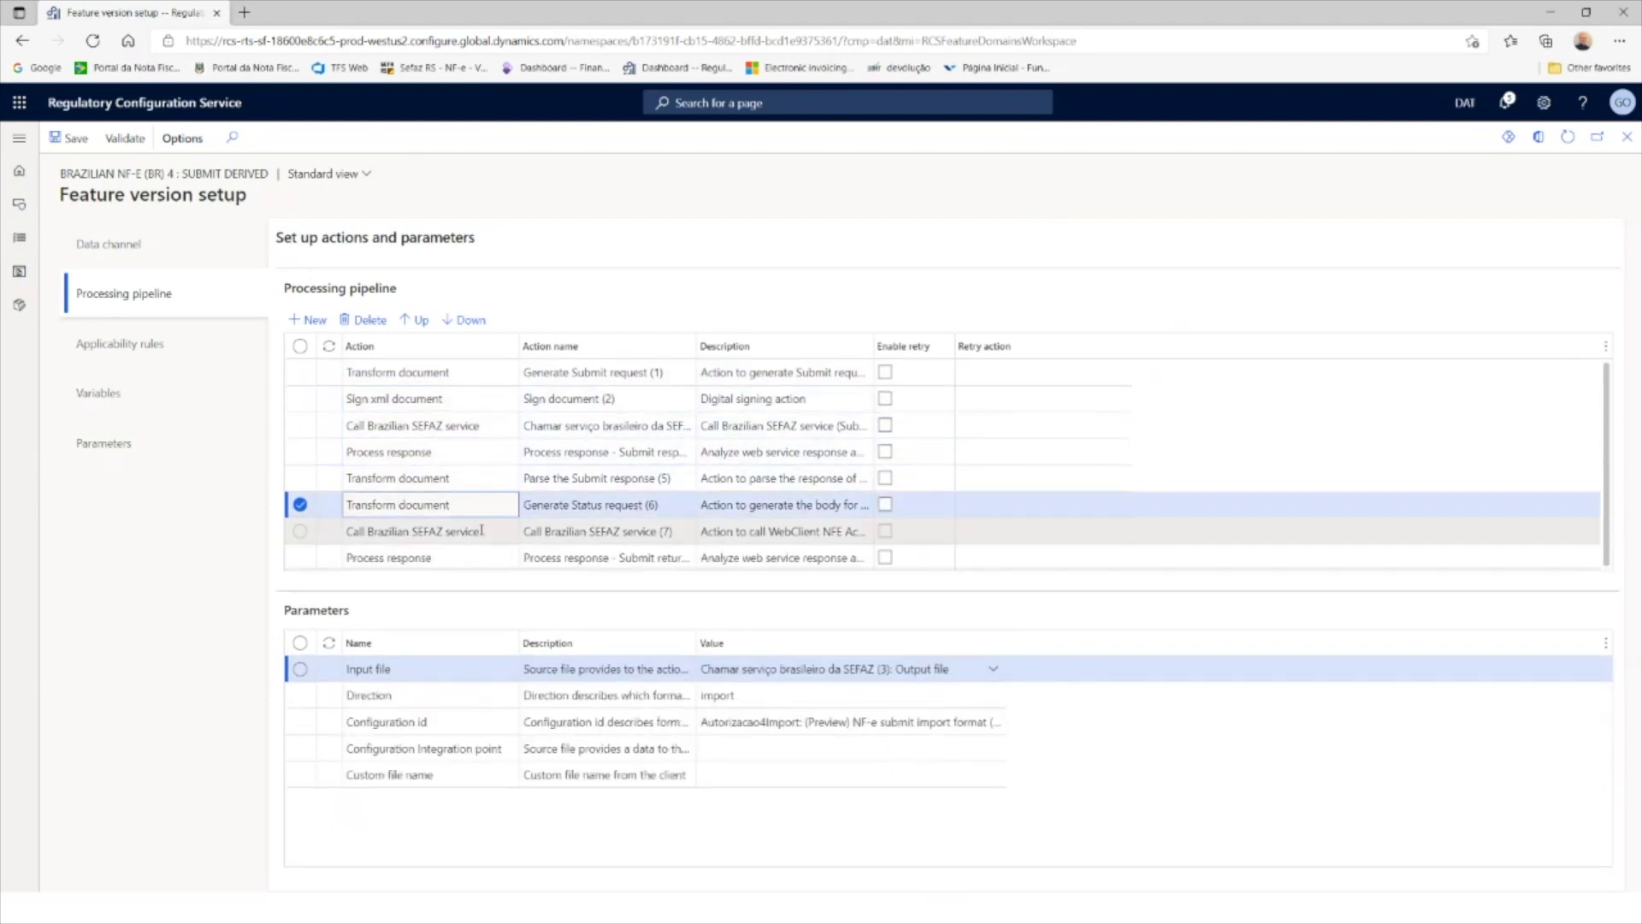
Step: Inspect the LegalEntityId and State SP applicability conditions, then close the Feature version setup
click(116, 353)
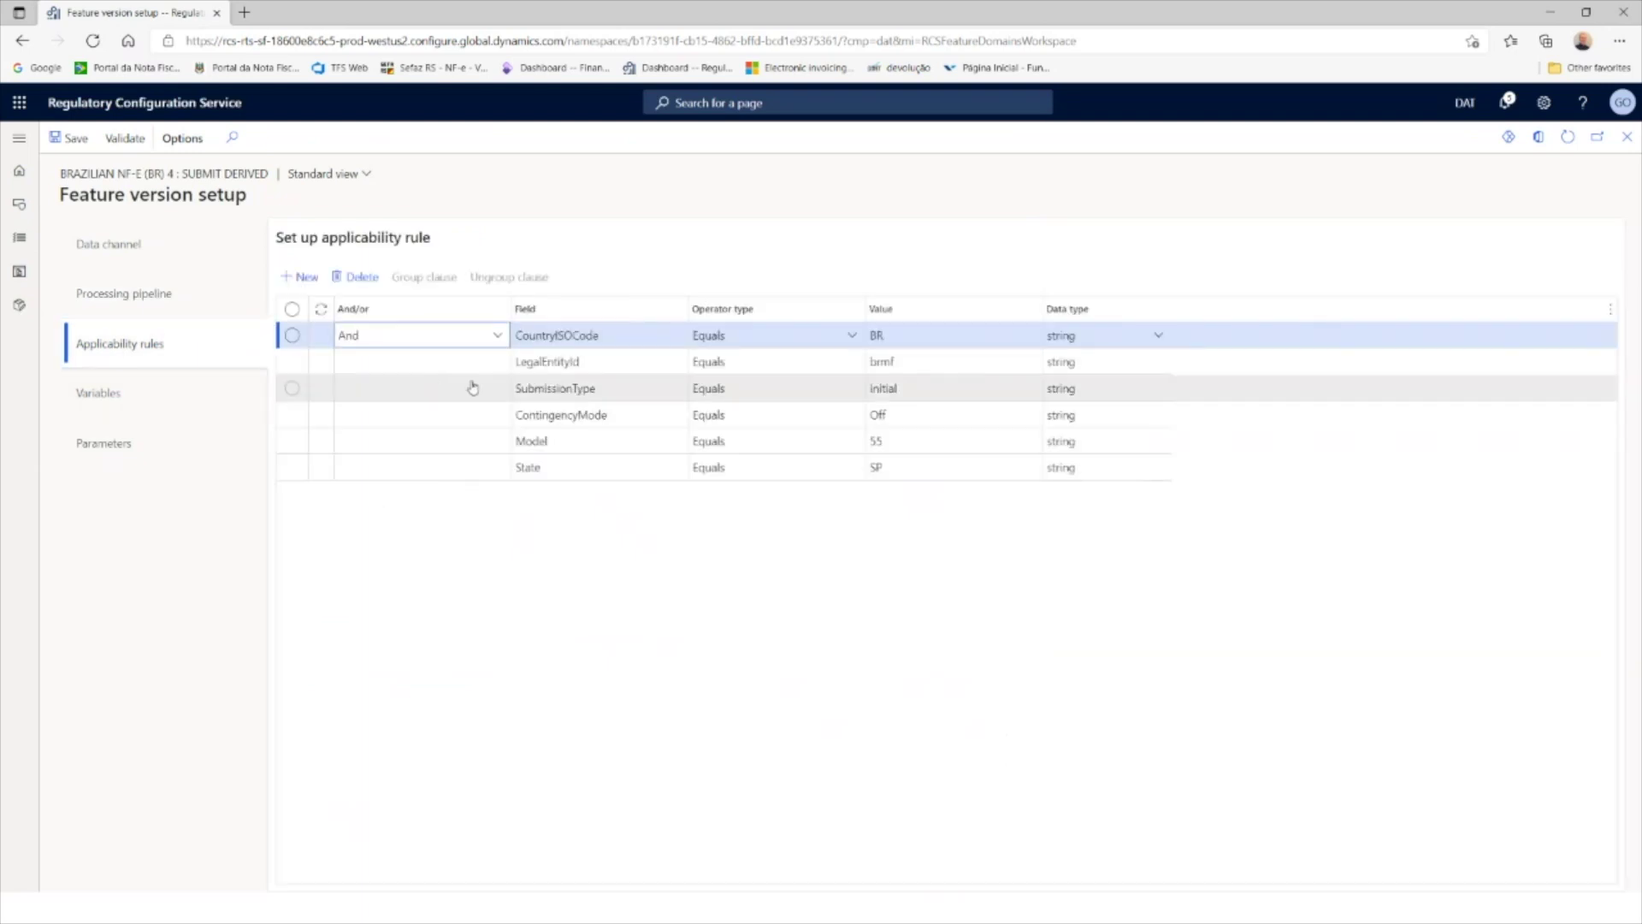
click(668, 364)
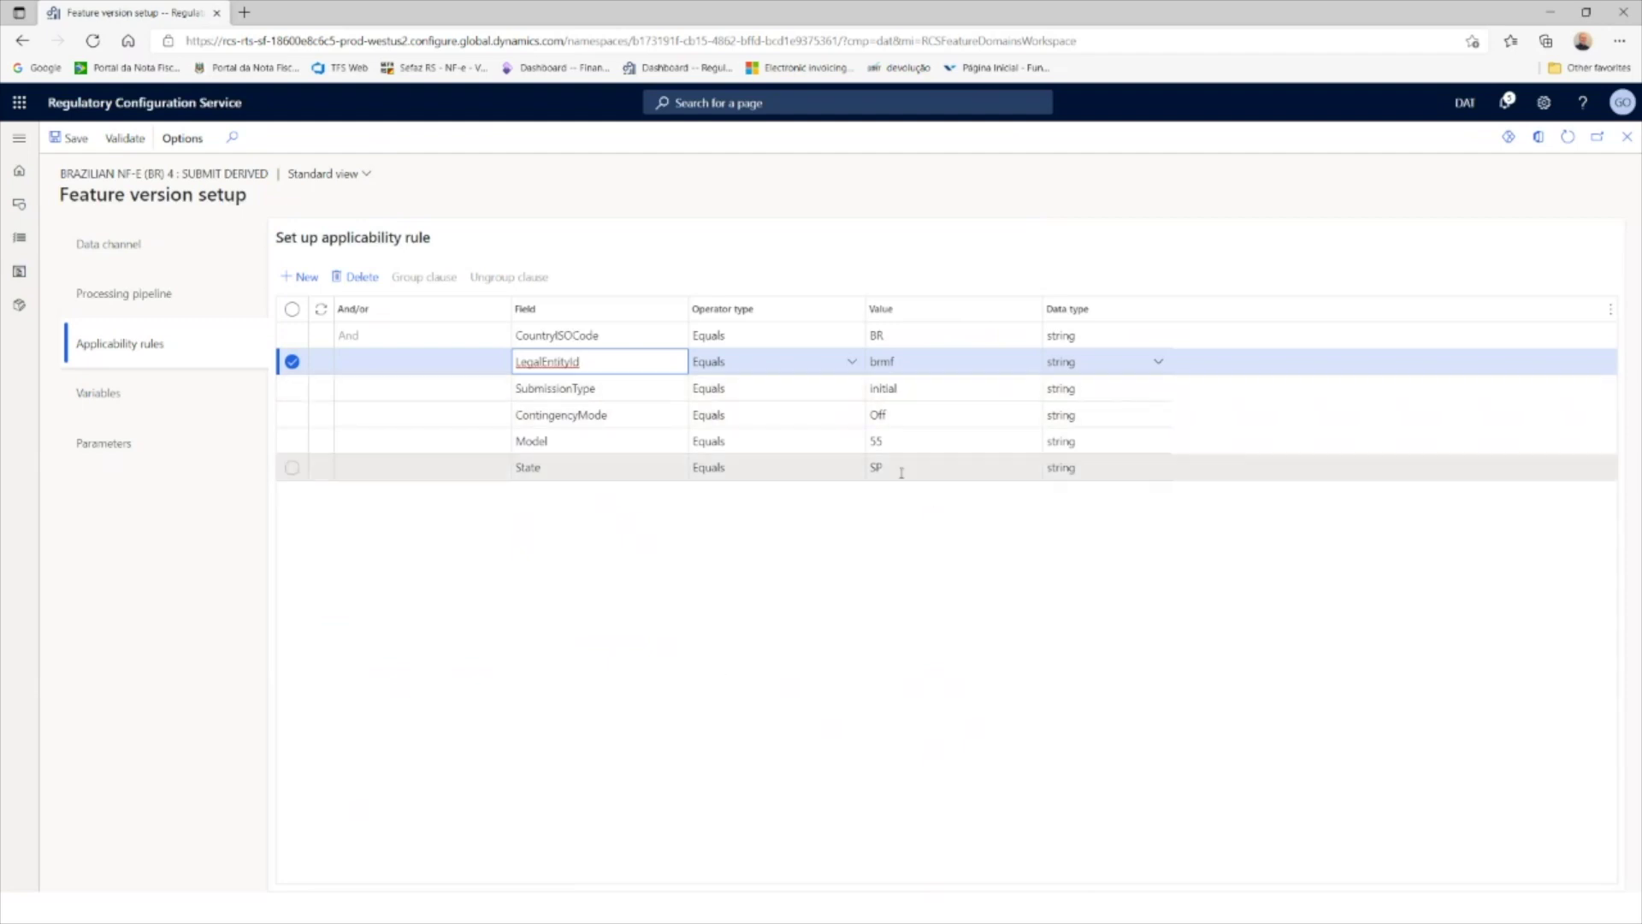
click(932, 468)
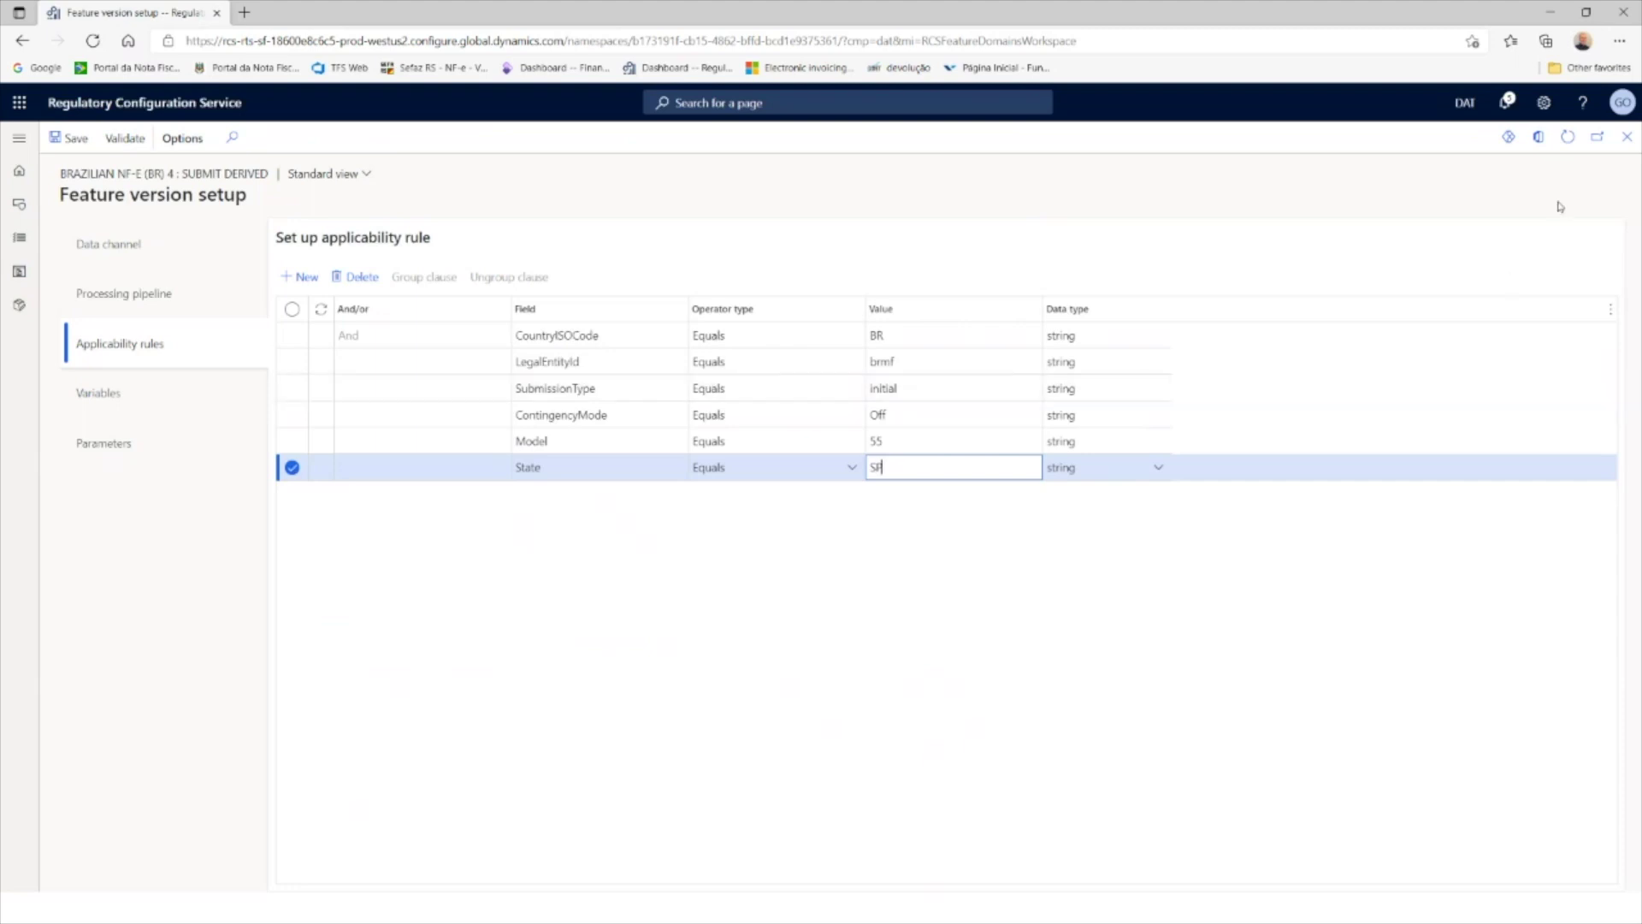
click(1627, 137)
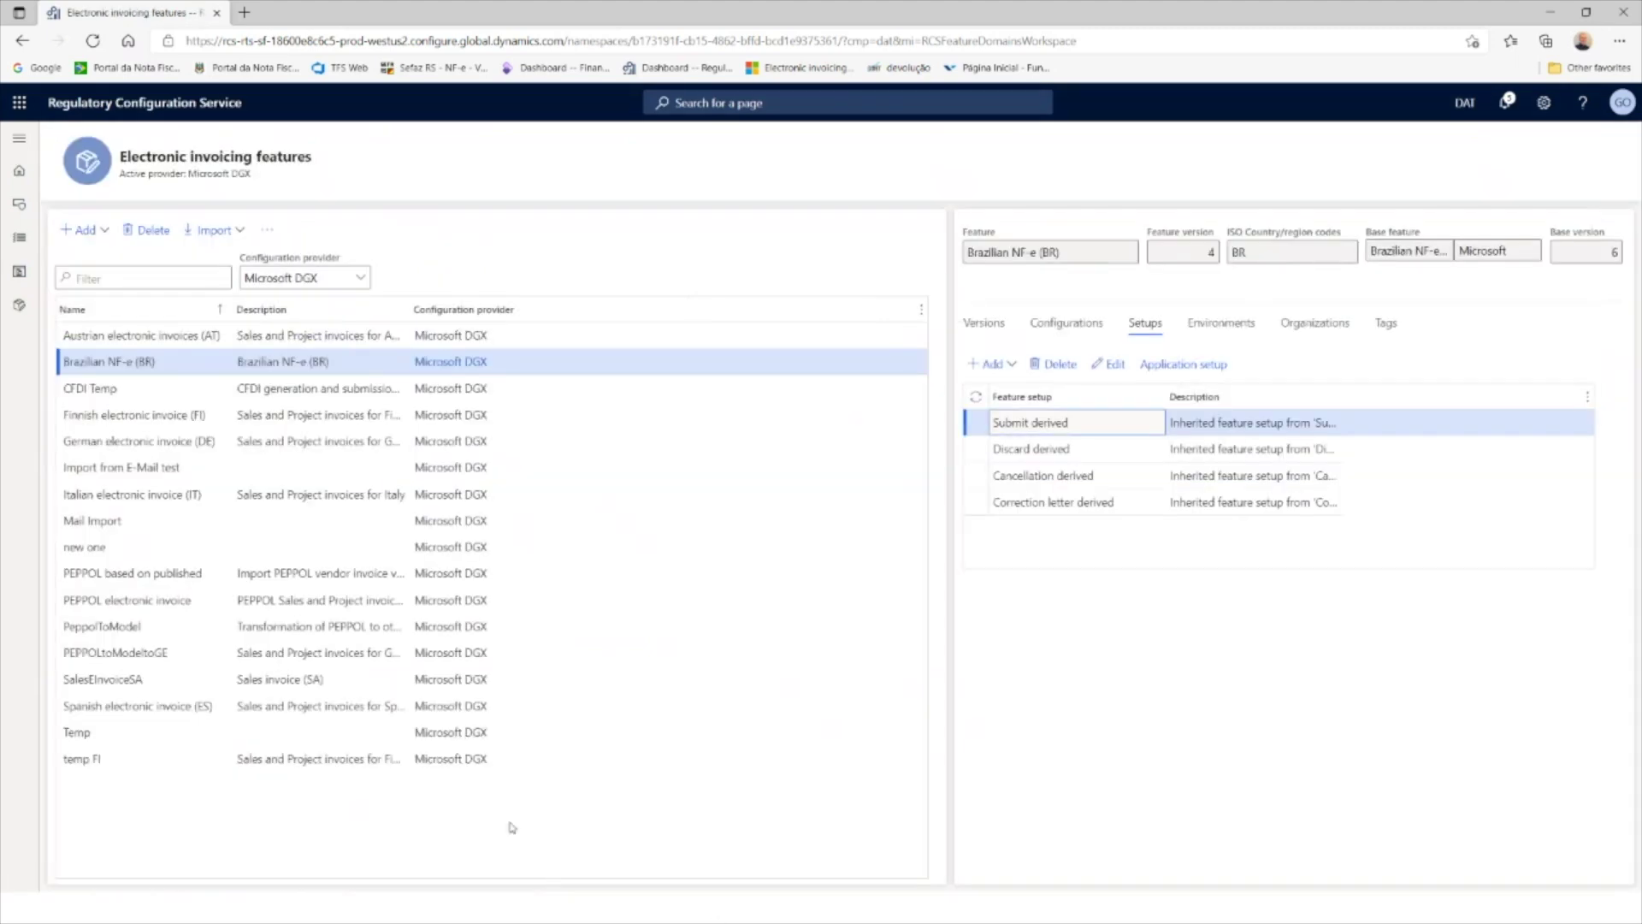
Step: Change Brazilian NF-e (BR) version 4's status to Completed
click(982, 325)
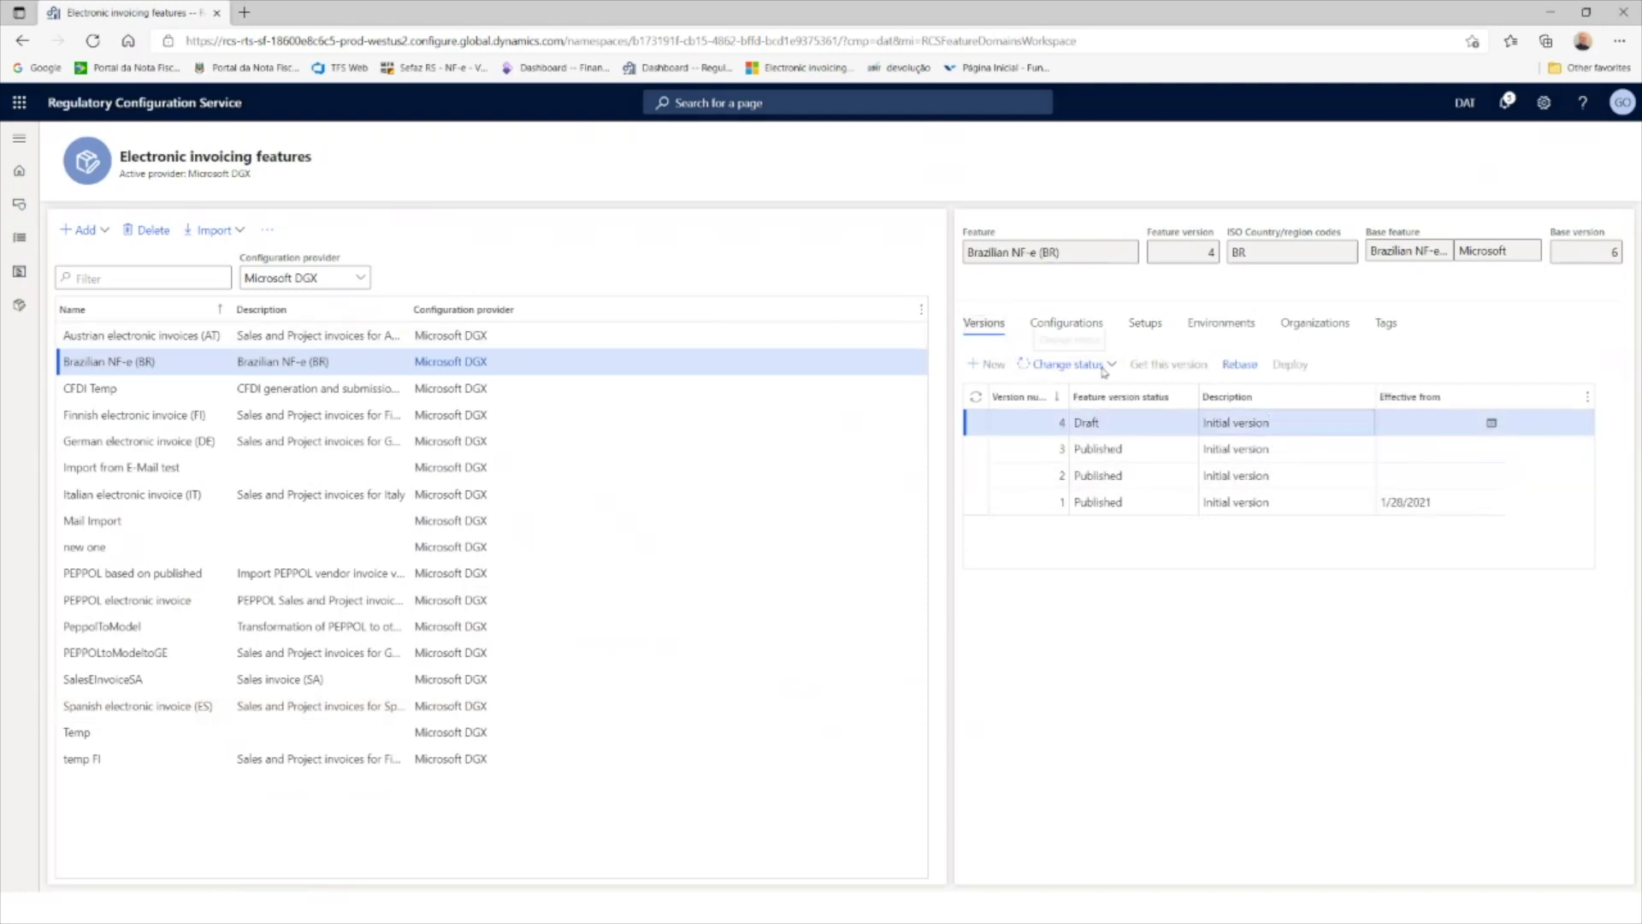
click(1104, 368)
click(1069, 364)
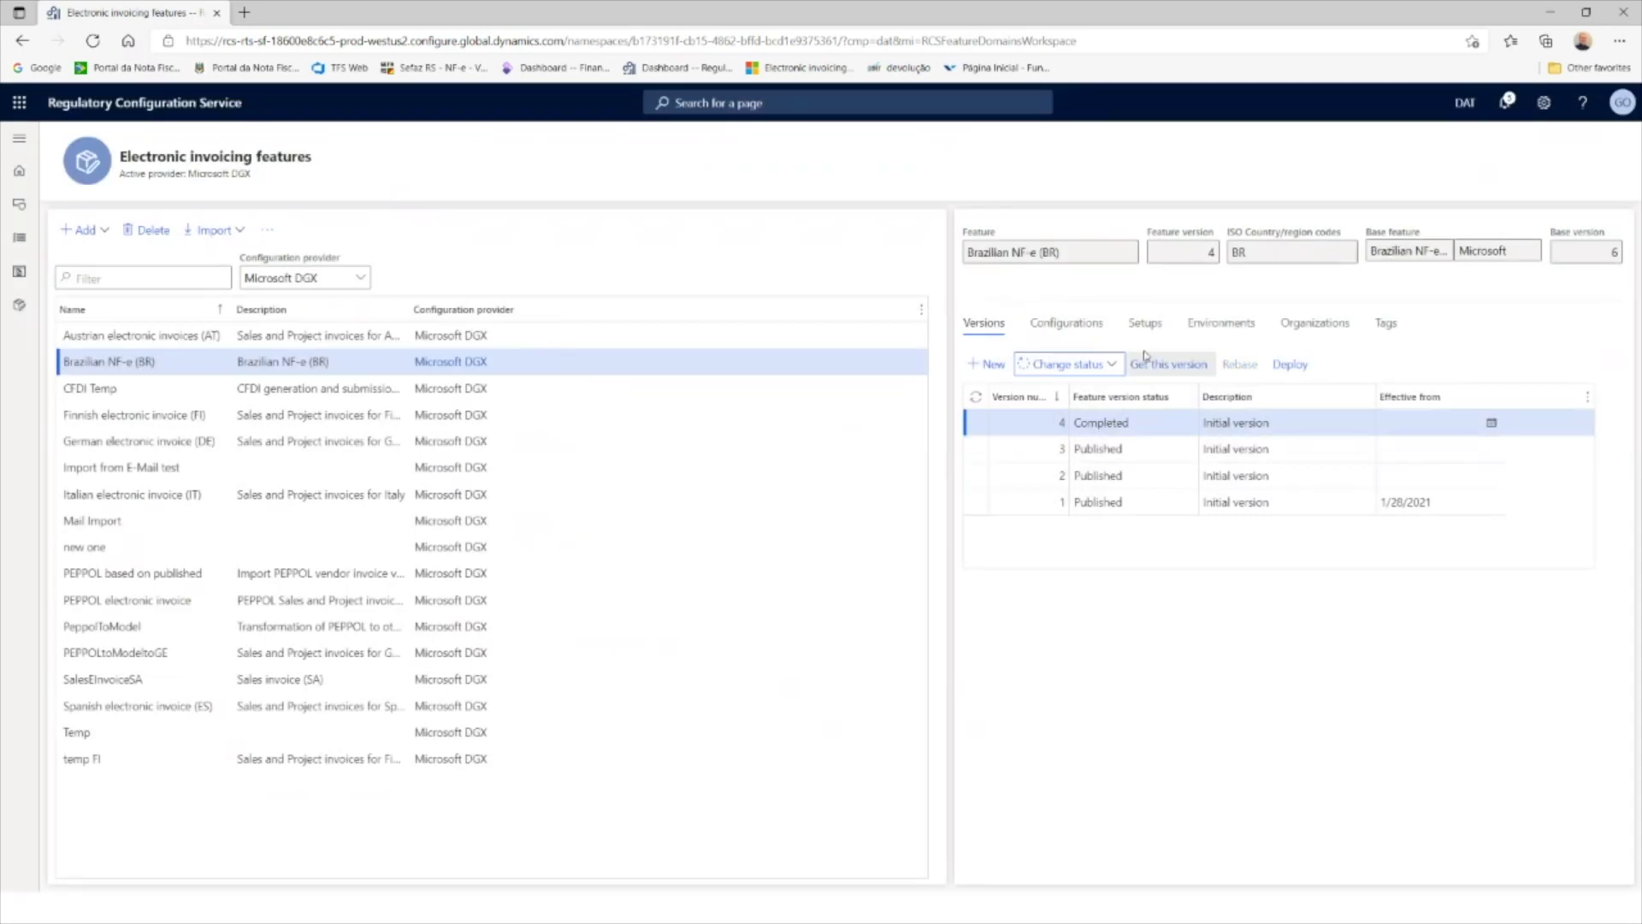
Step: Publish version 4 to the Global repository, confirming with Yes
click(1105, 371)
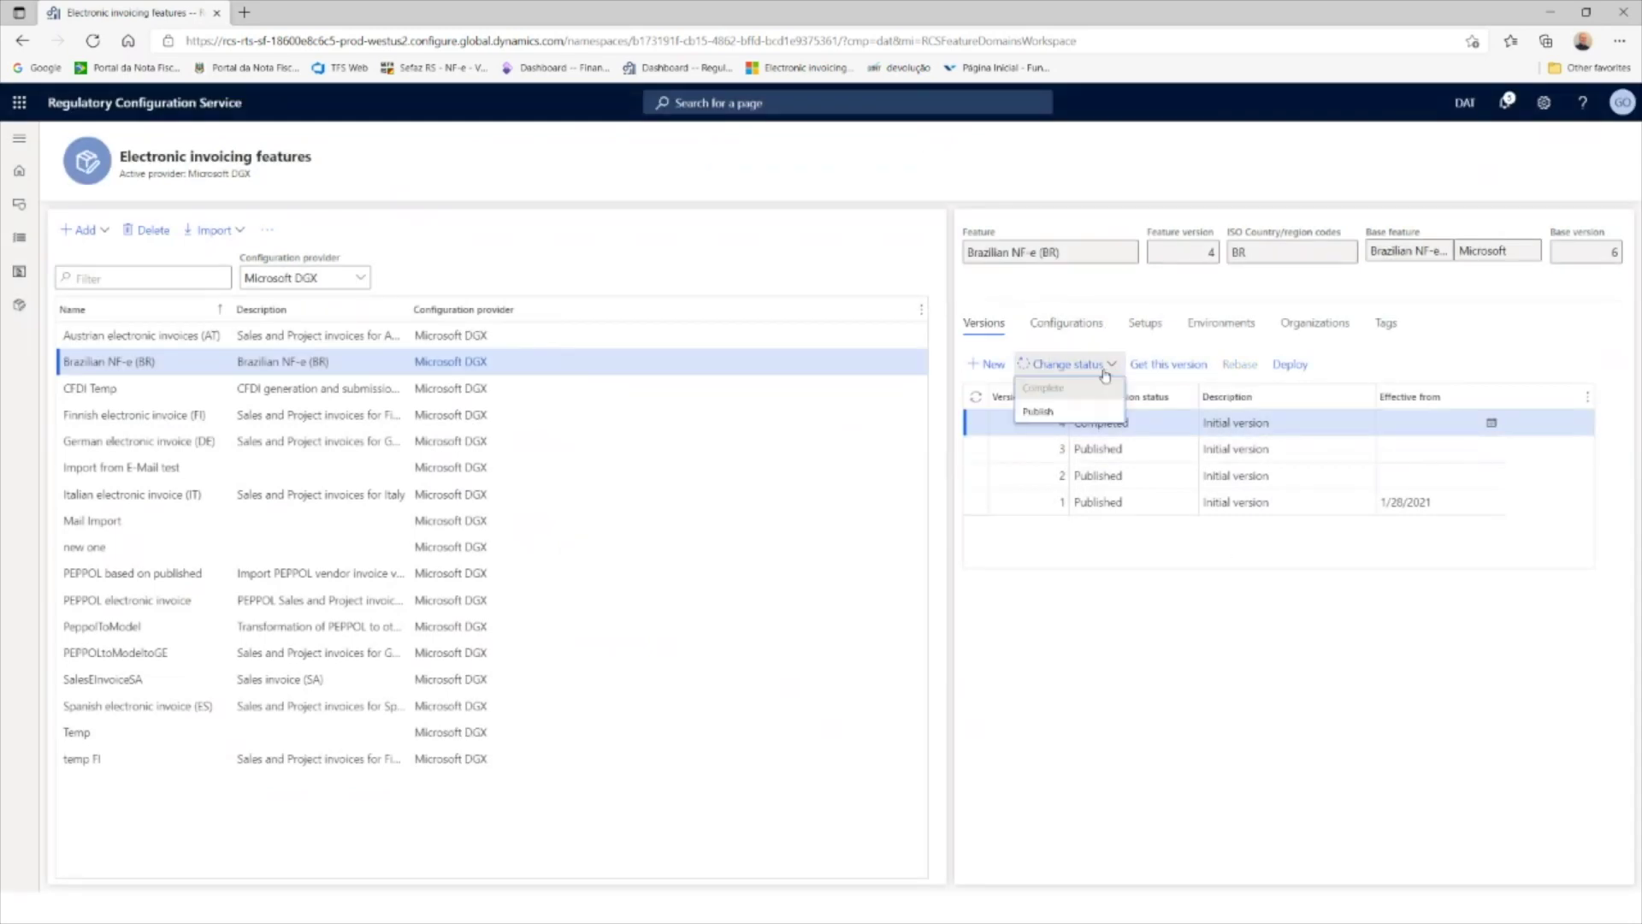
click(1039, 412)
click(921, 481)
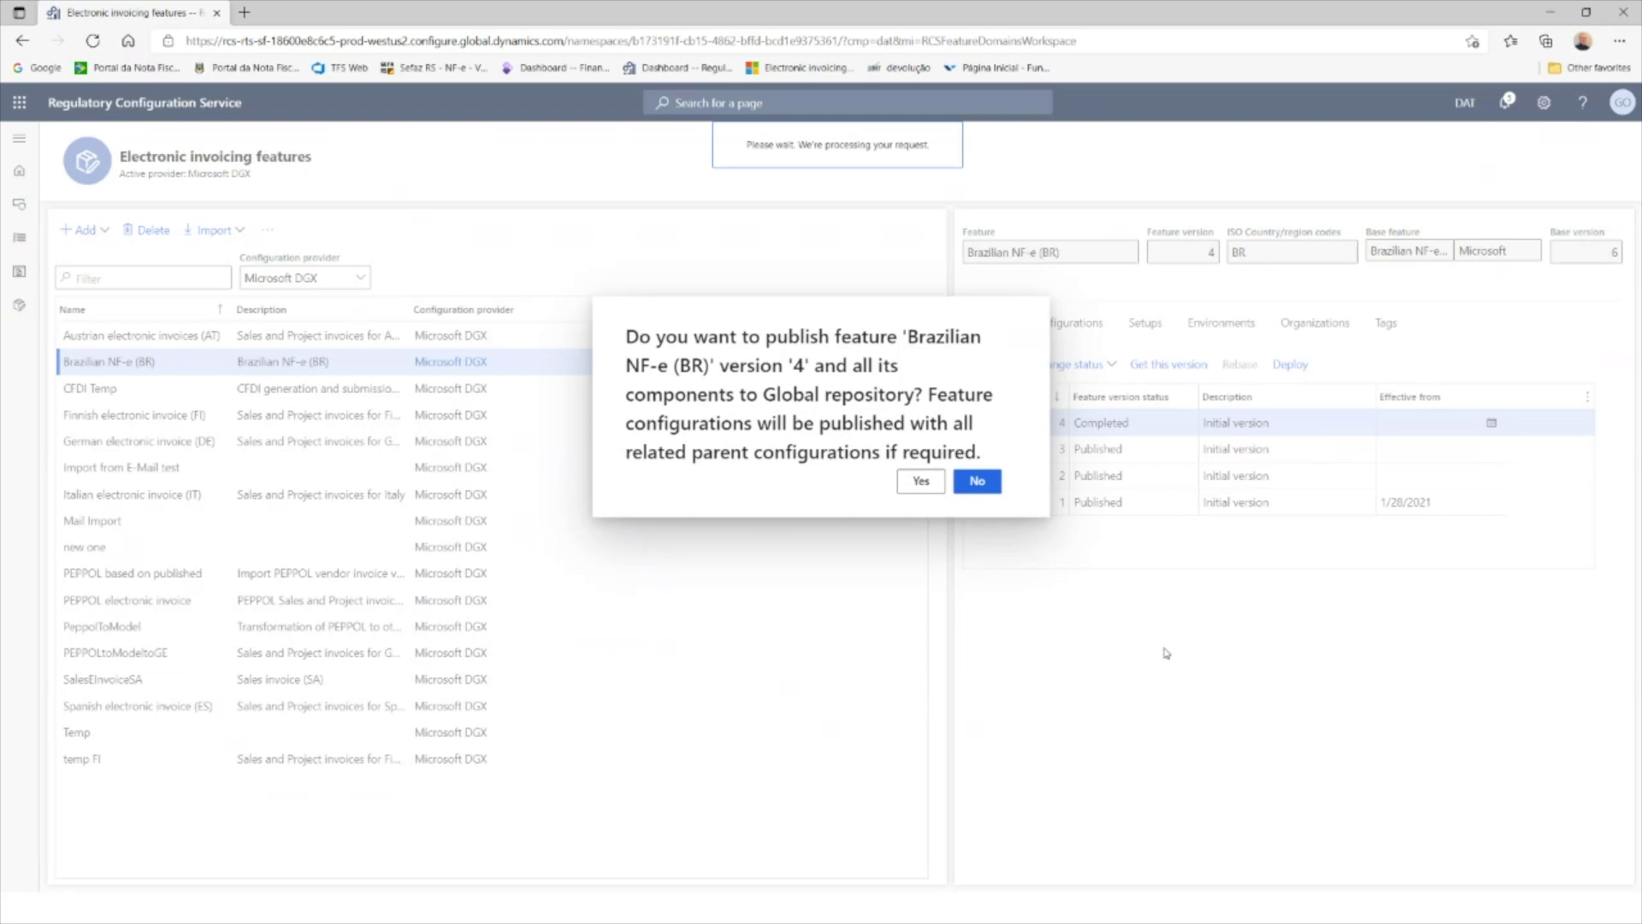
Step: Deploy version 4 to the UAT Environment with effective date October 1, 2021
click(1298, 390)
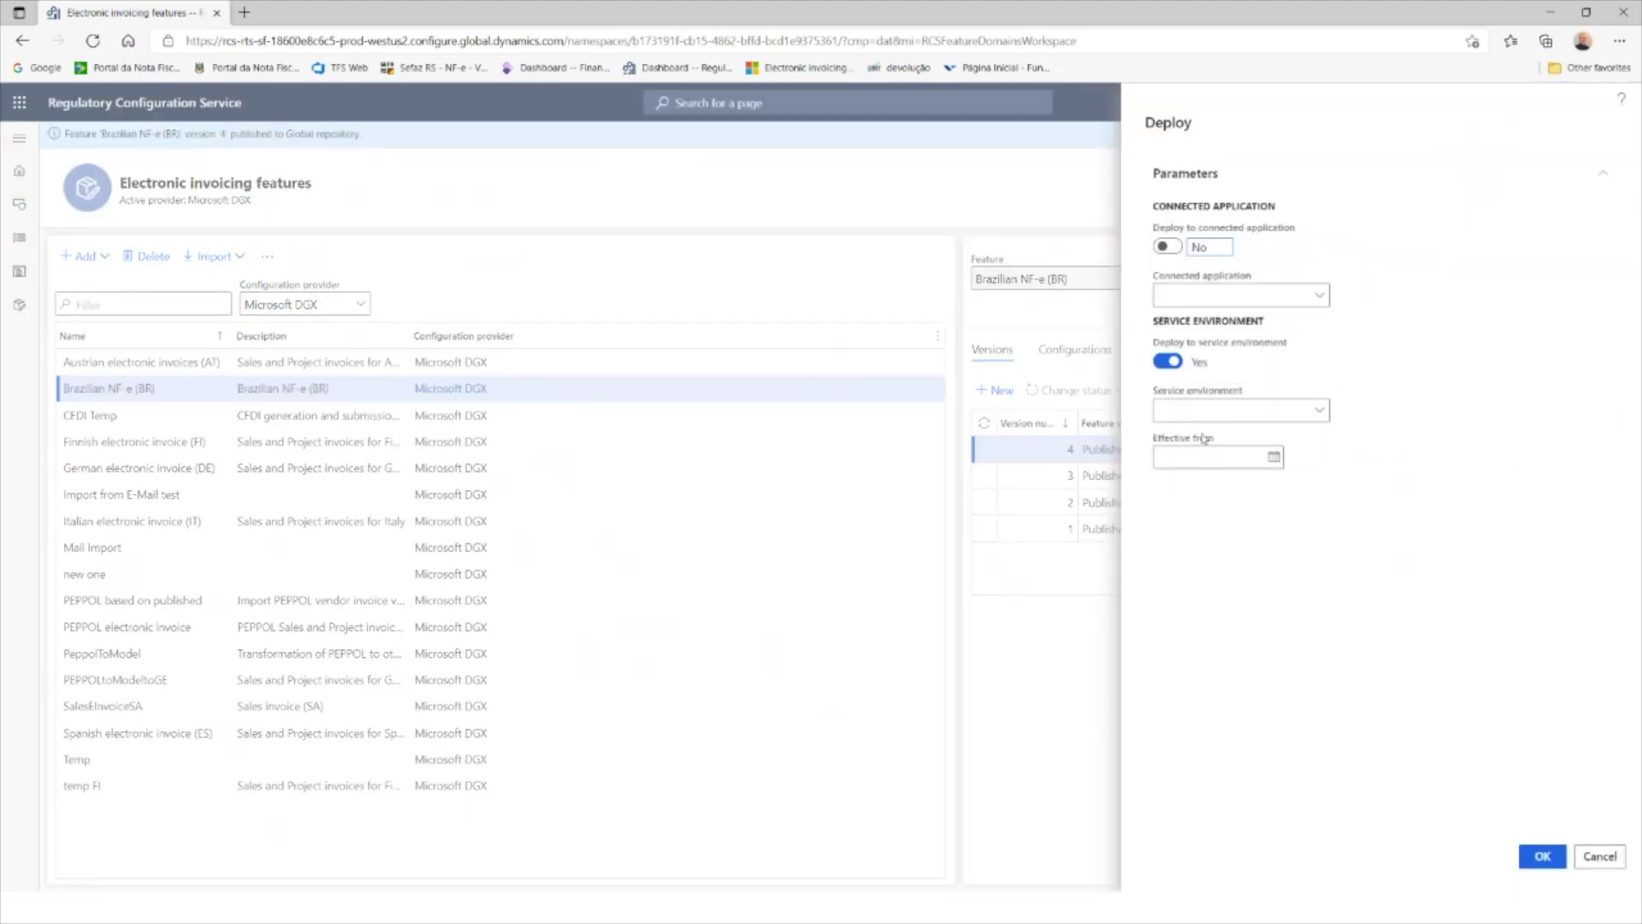
click(1307, 412)
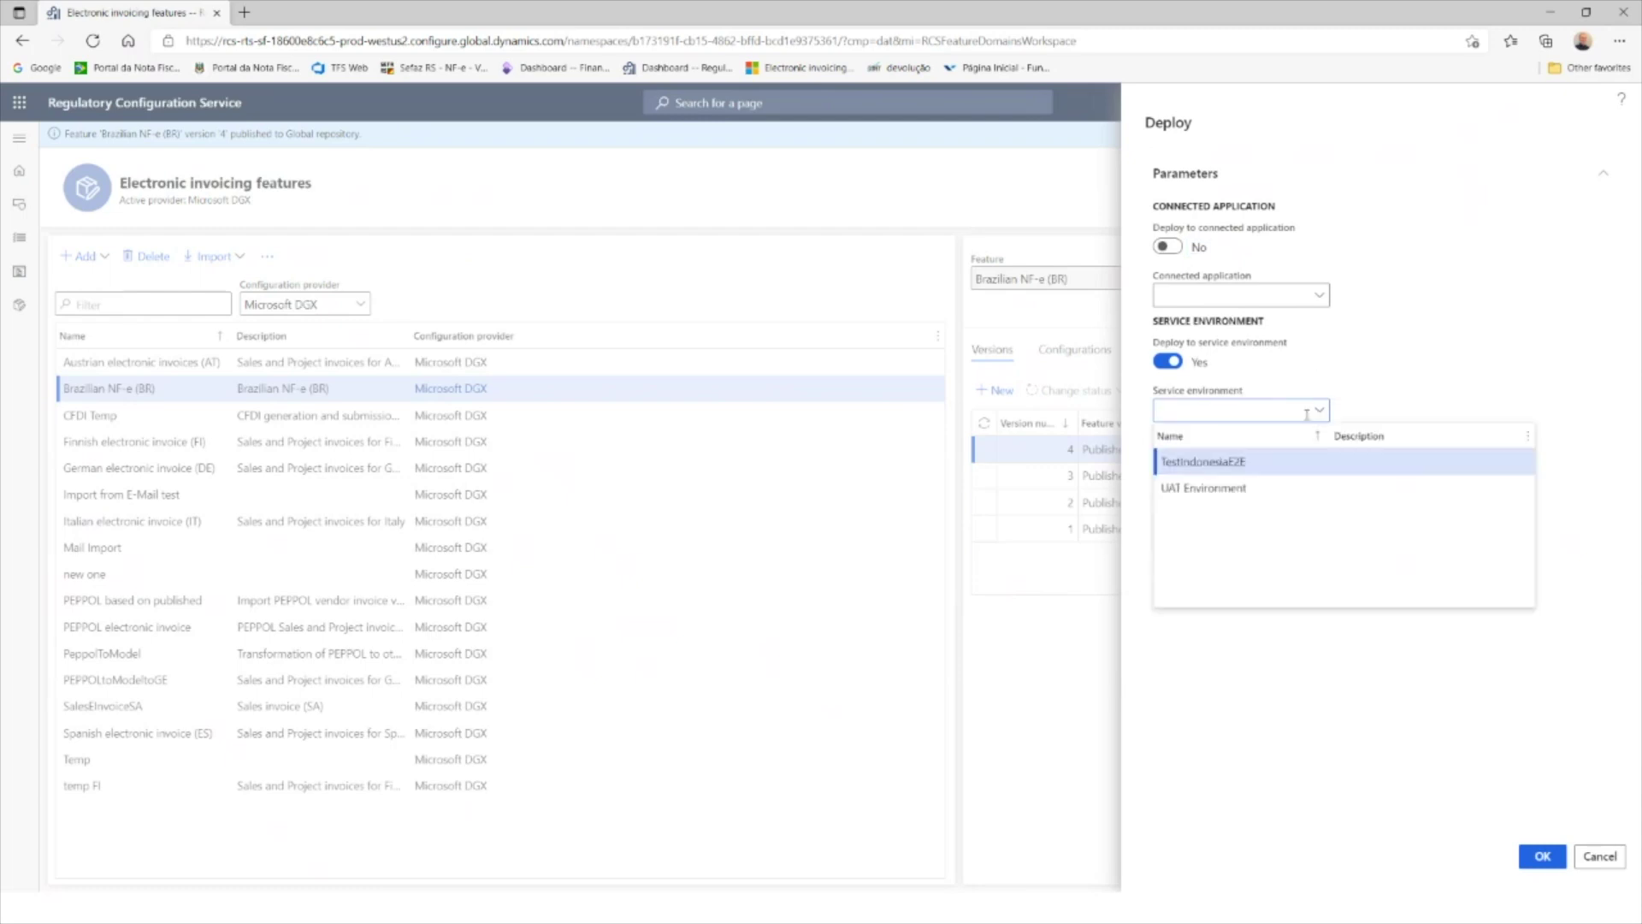
click(1216, 492)
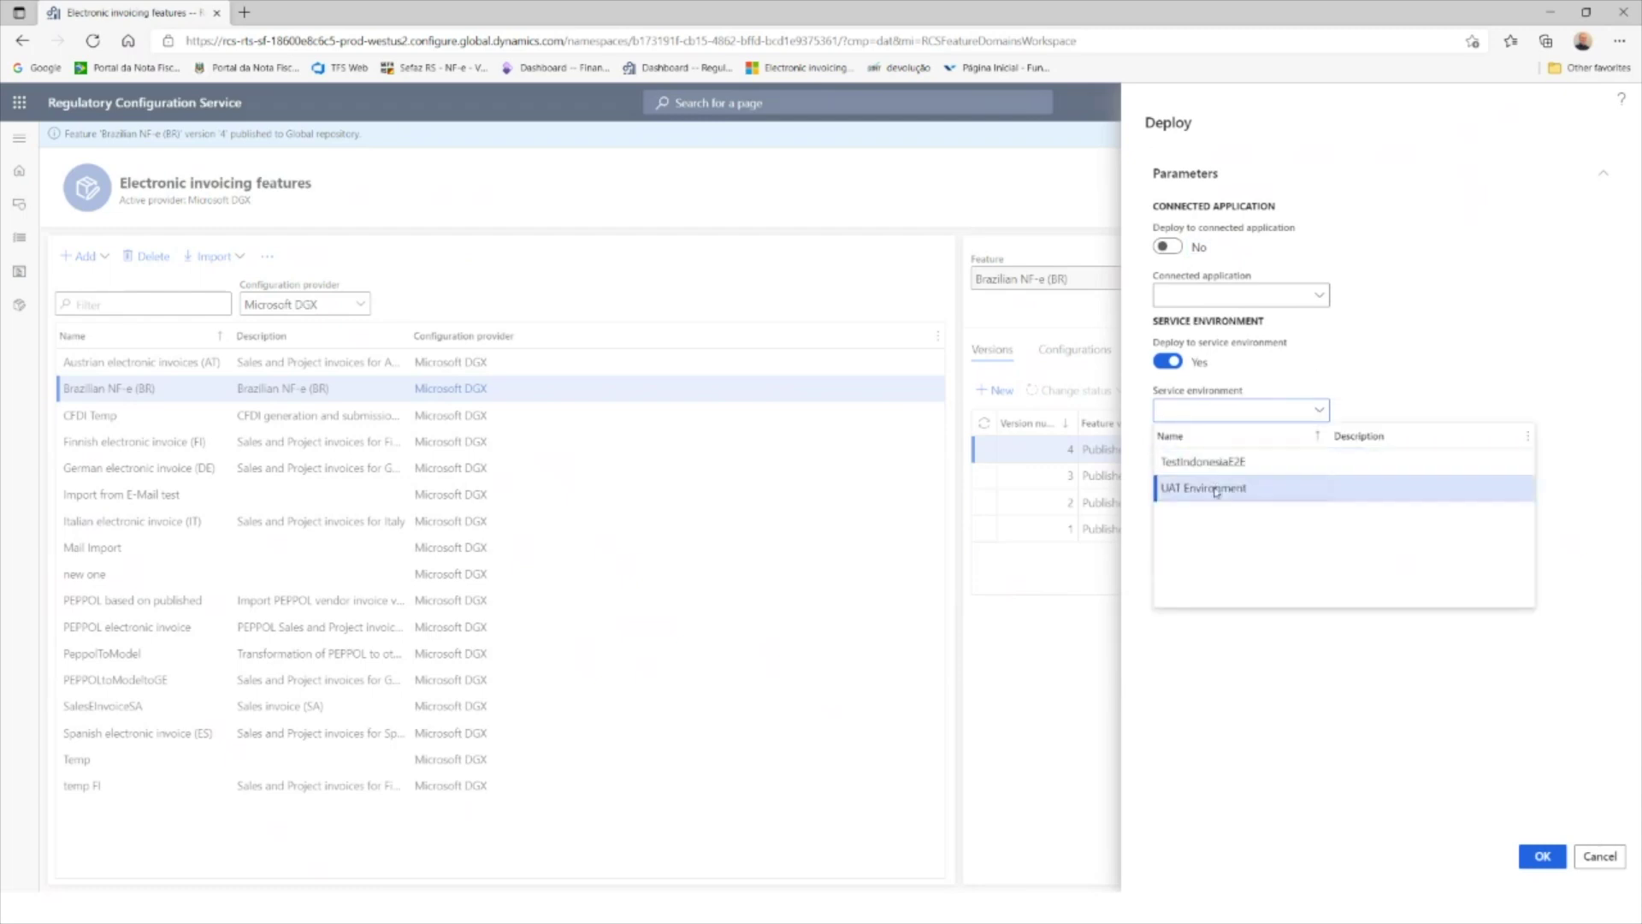
click(1274, 460)
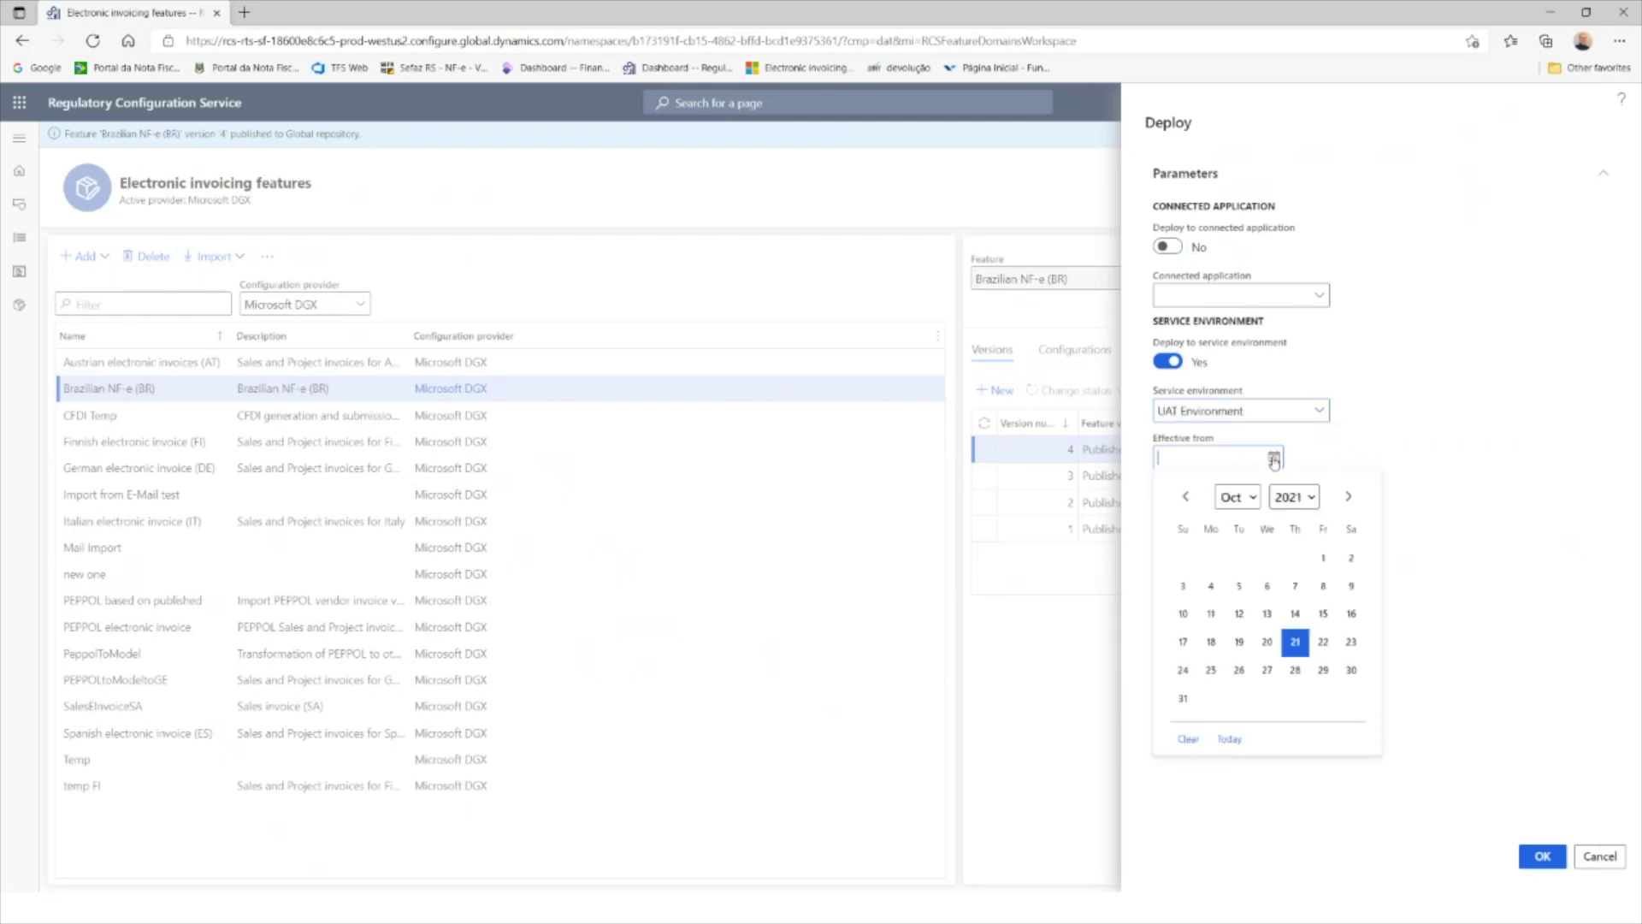
click(1323, 558)
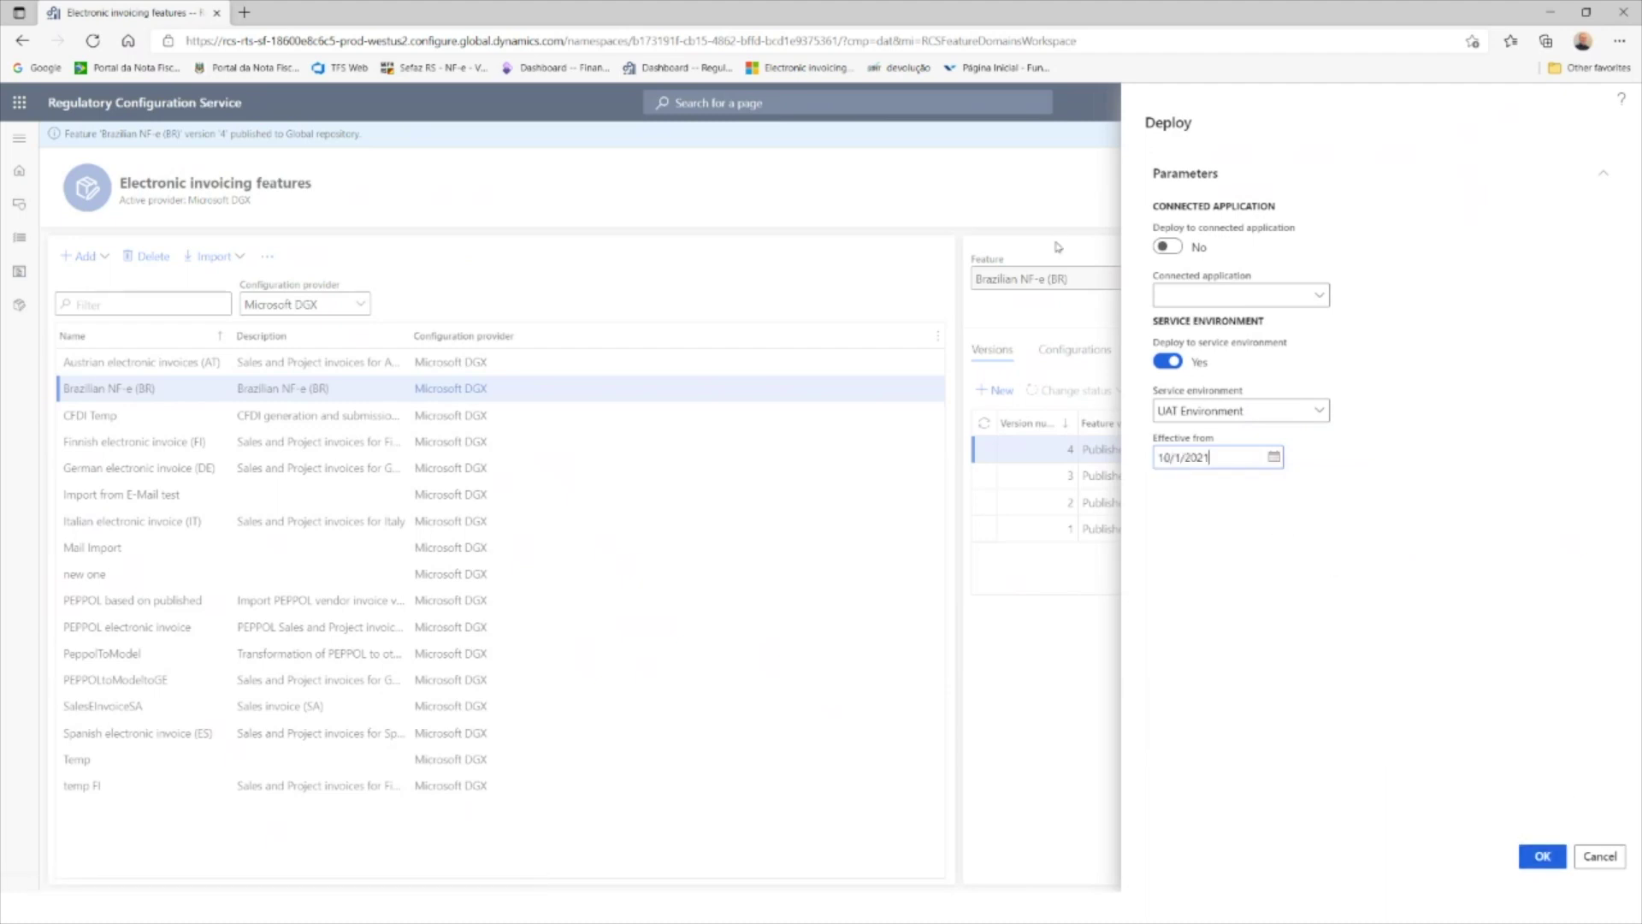
click(1544, 858)
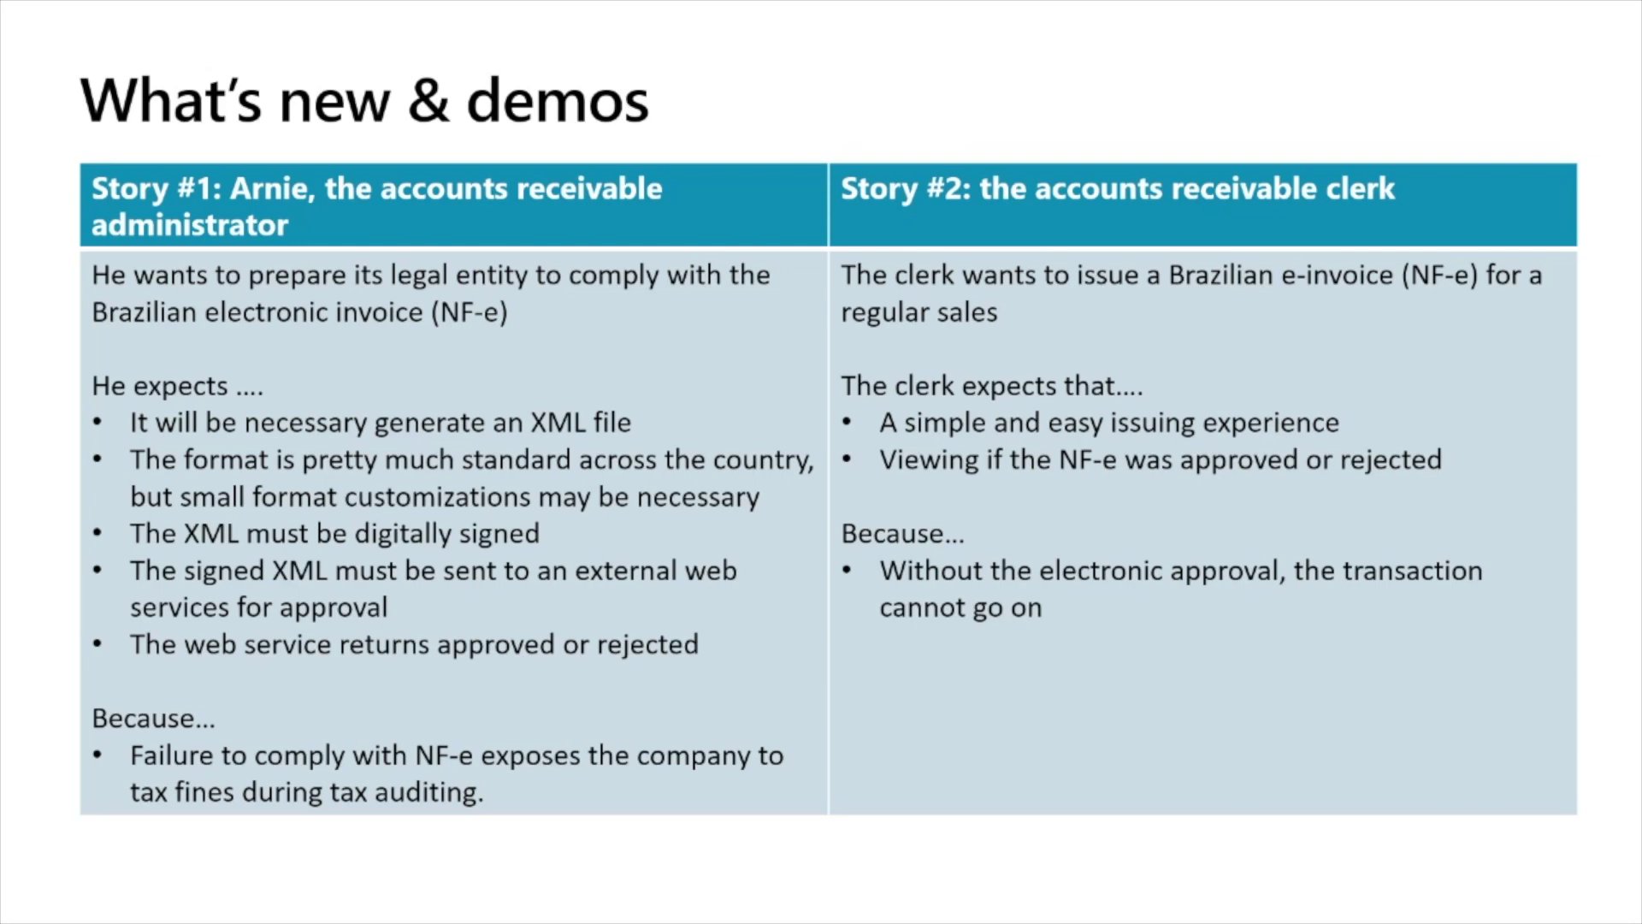
Step: Advance through Demo story slides #1 and #2, then show the latest NF-e's submission details
key(Right)
key(Right)
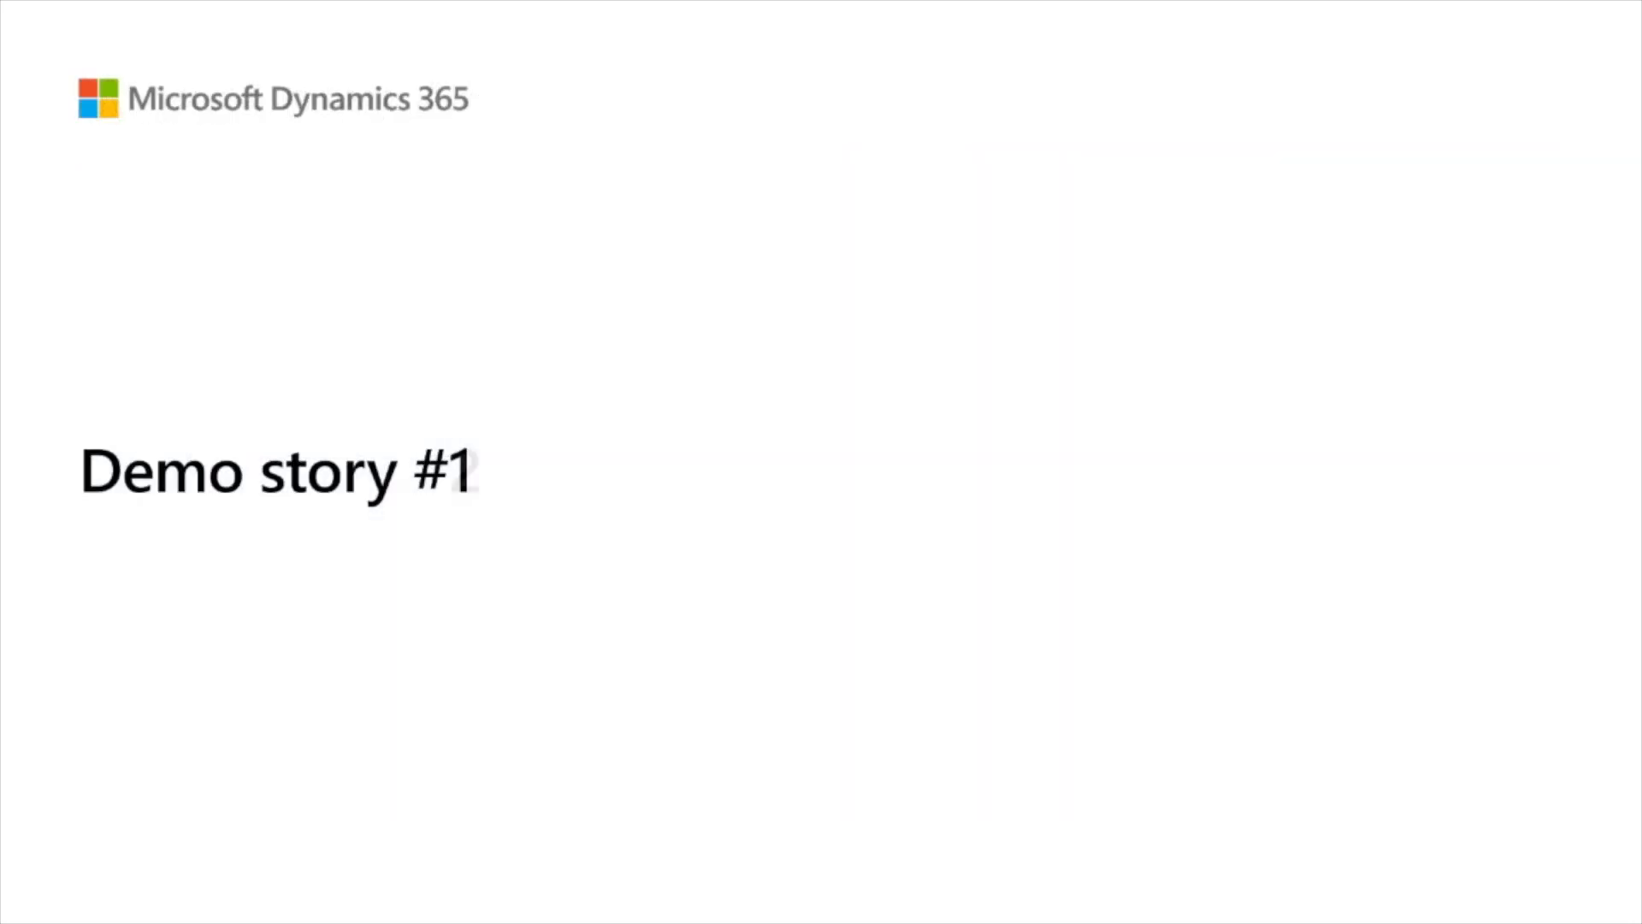
key(Right)
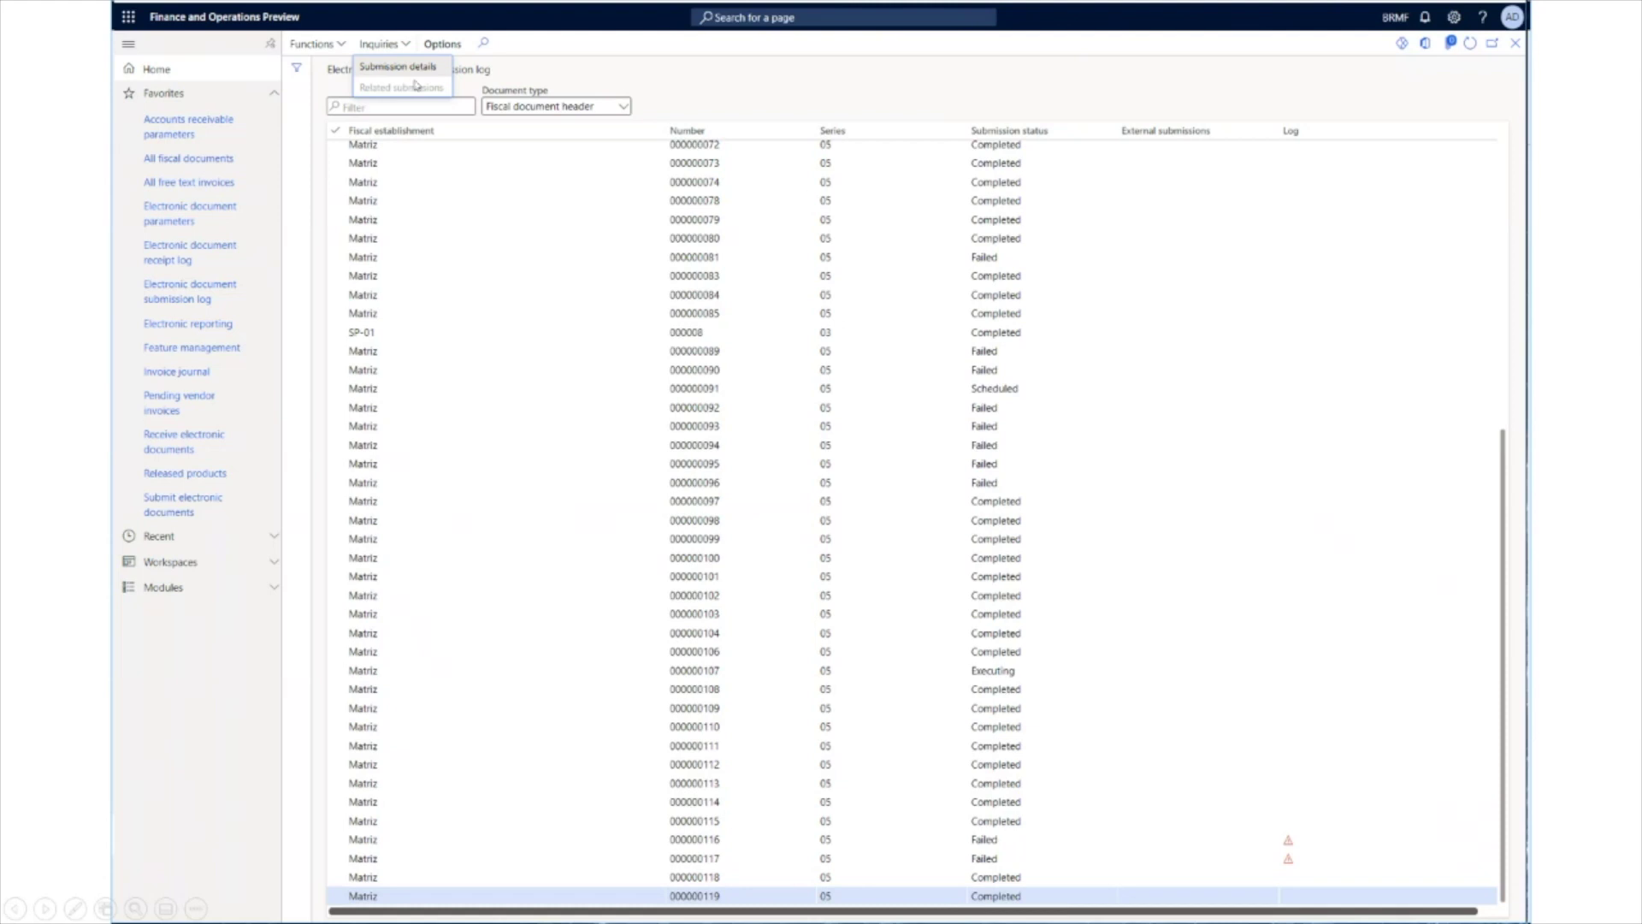
click(414, 68)
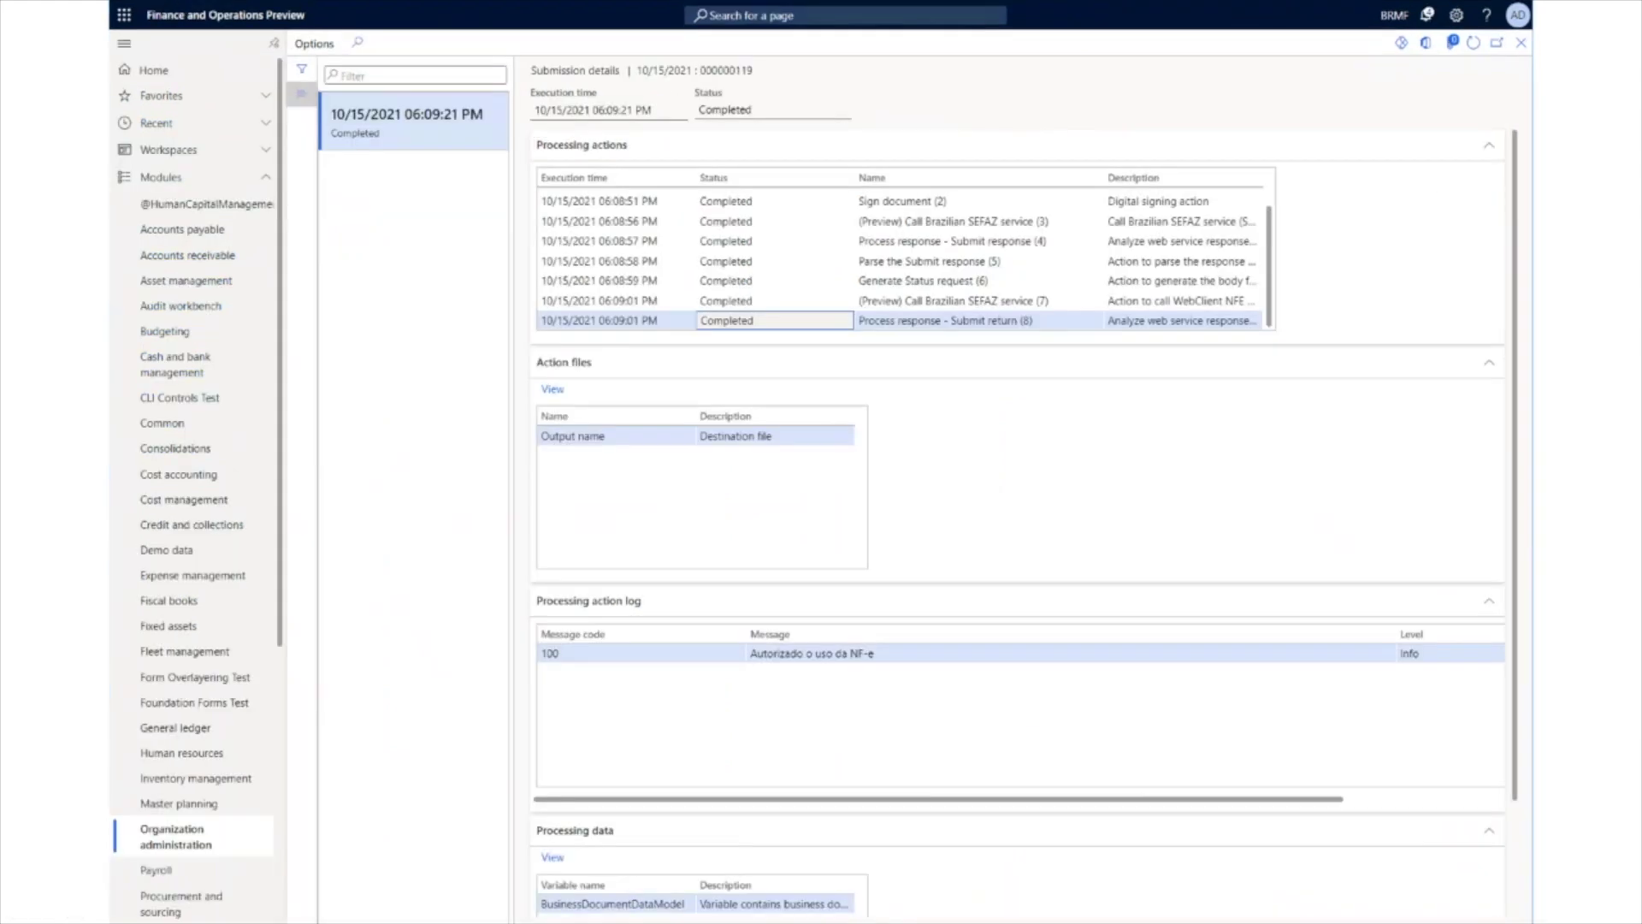
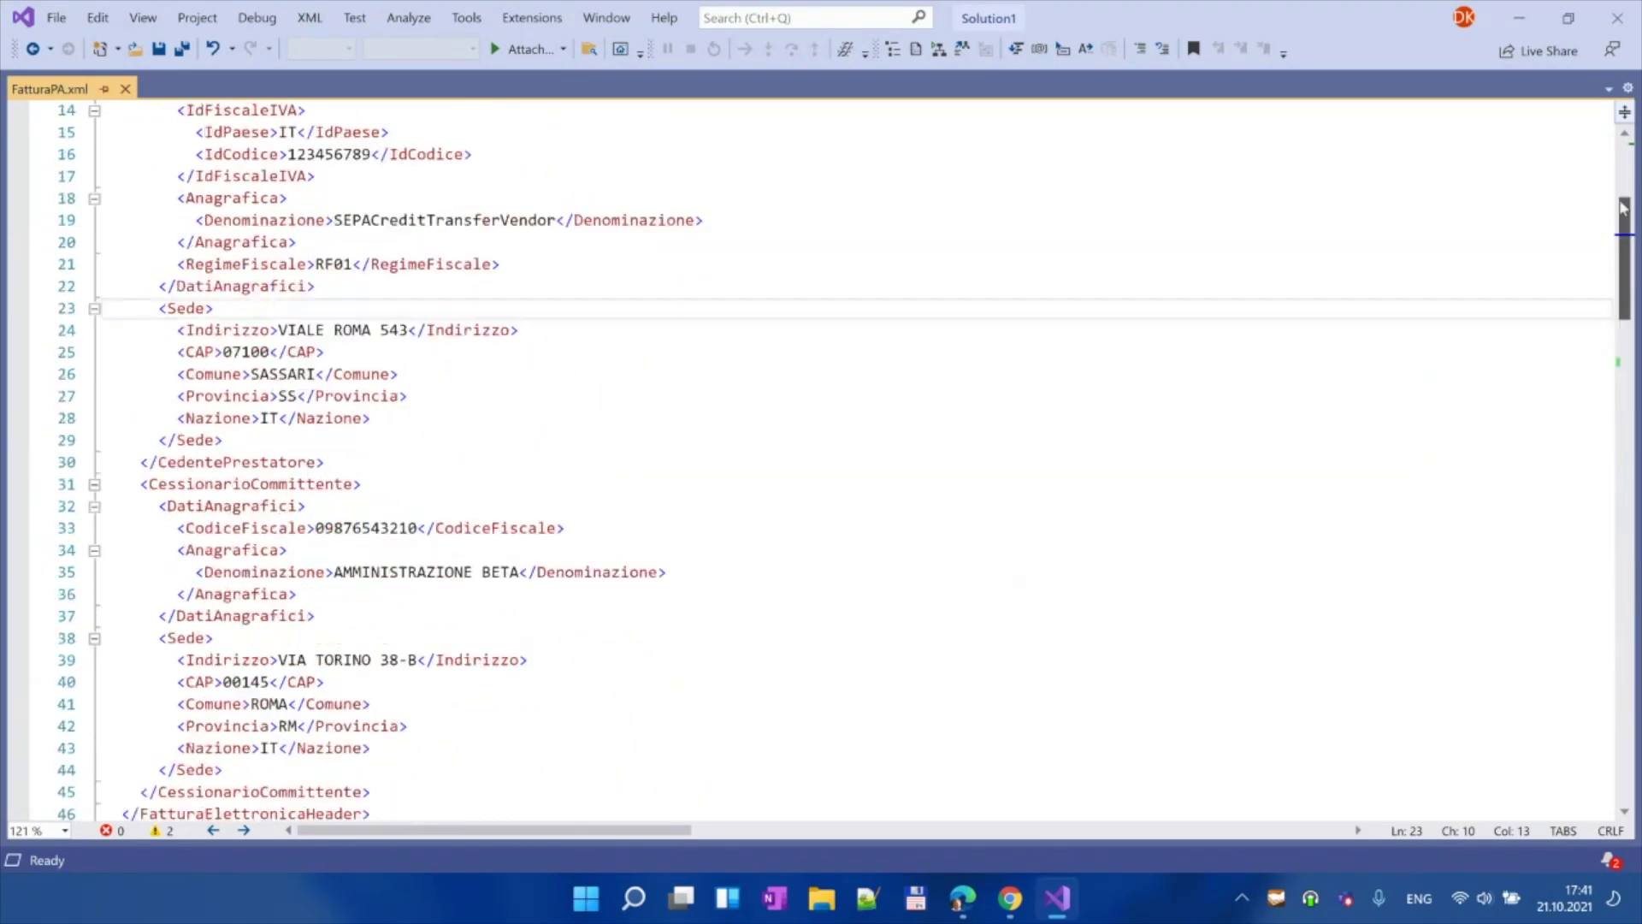
Step: Minimize Visual Studio with FatturaPA.xml to reveal the Outlook inbox in Chrome
click(1520, 18)
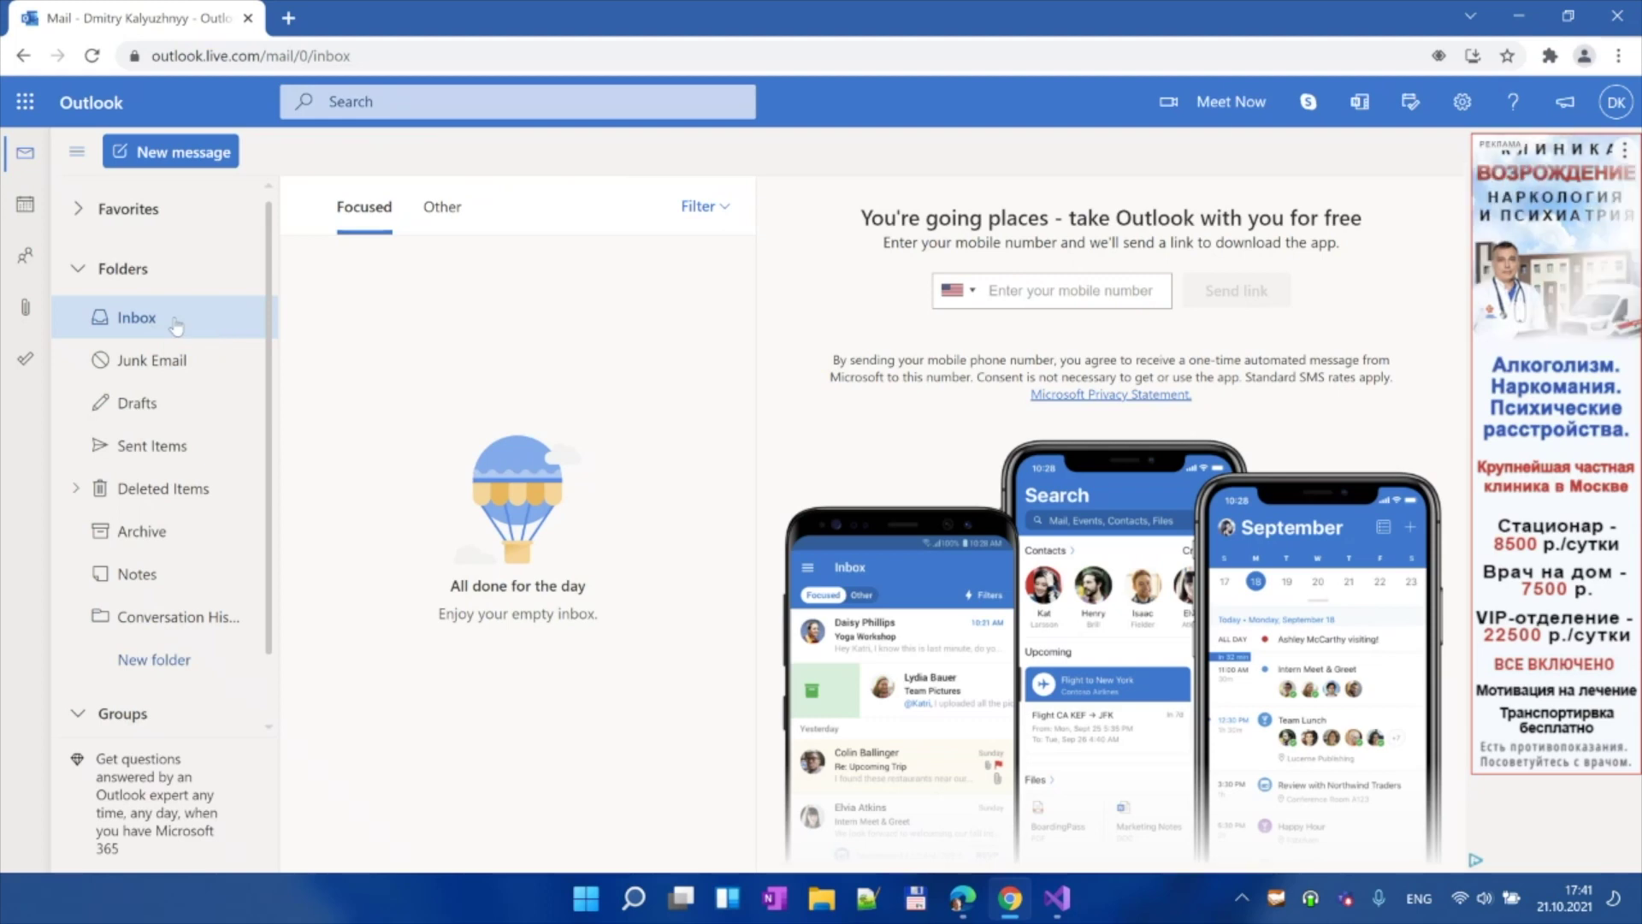
Step: Start a new e-mail to the test mailbox address with subject FatturaPA
click(167, 152)
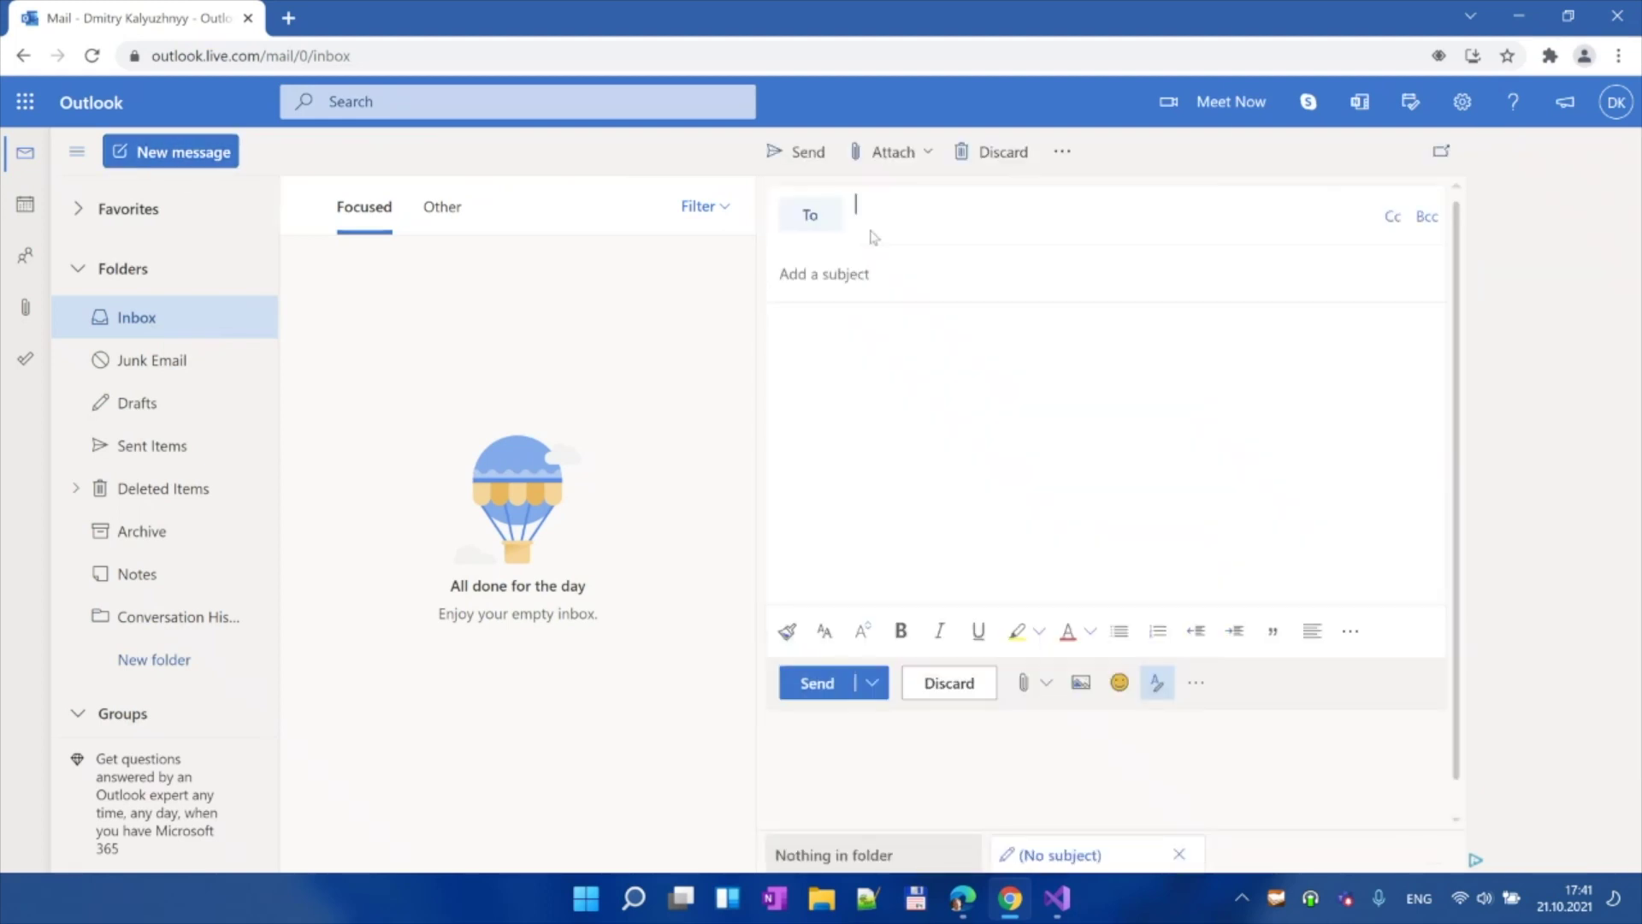
text(dgx)
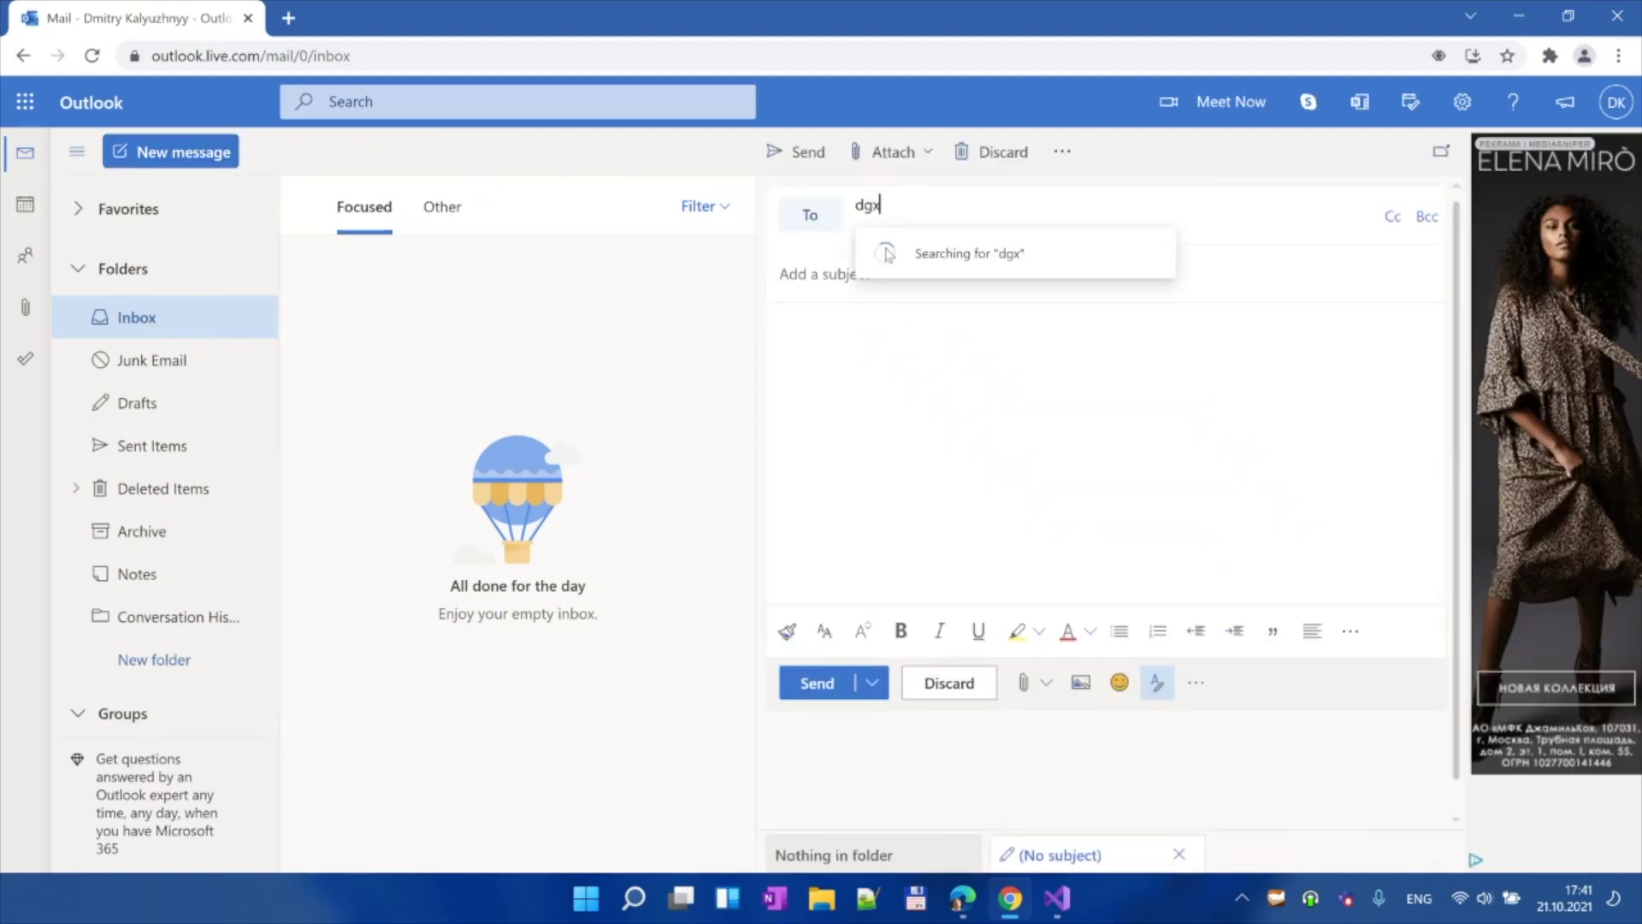
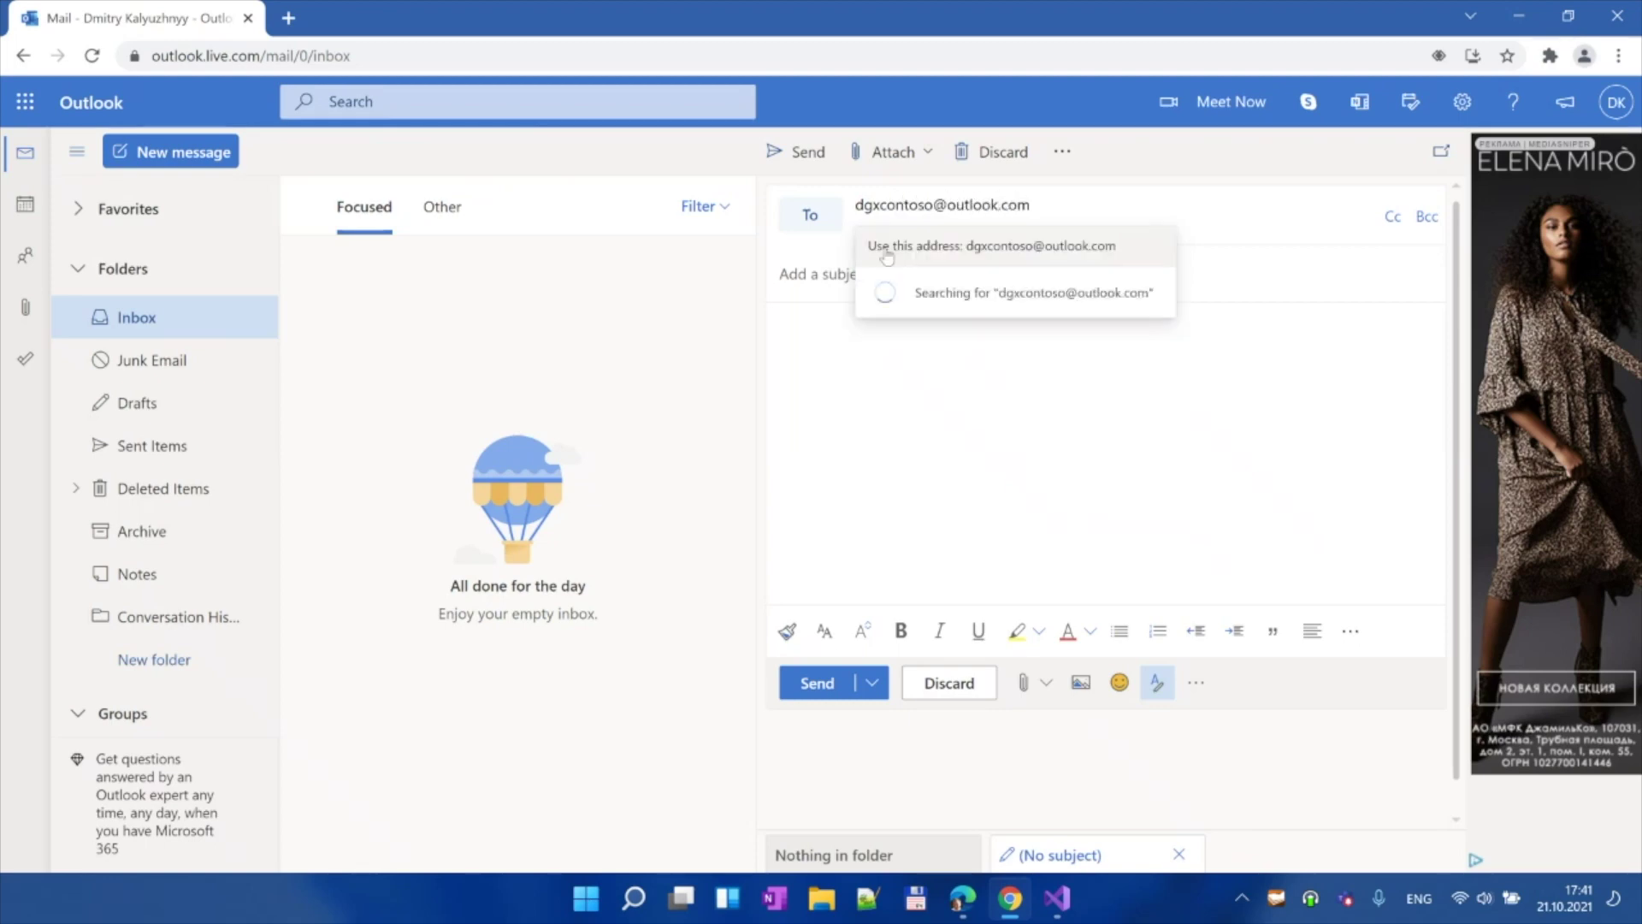
click(887, 254)
text(F)
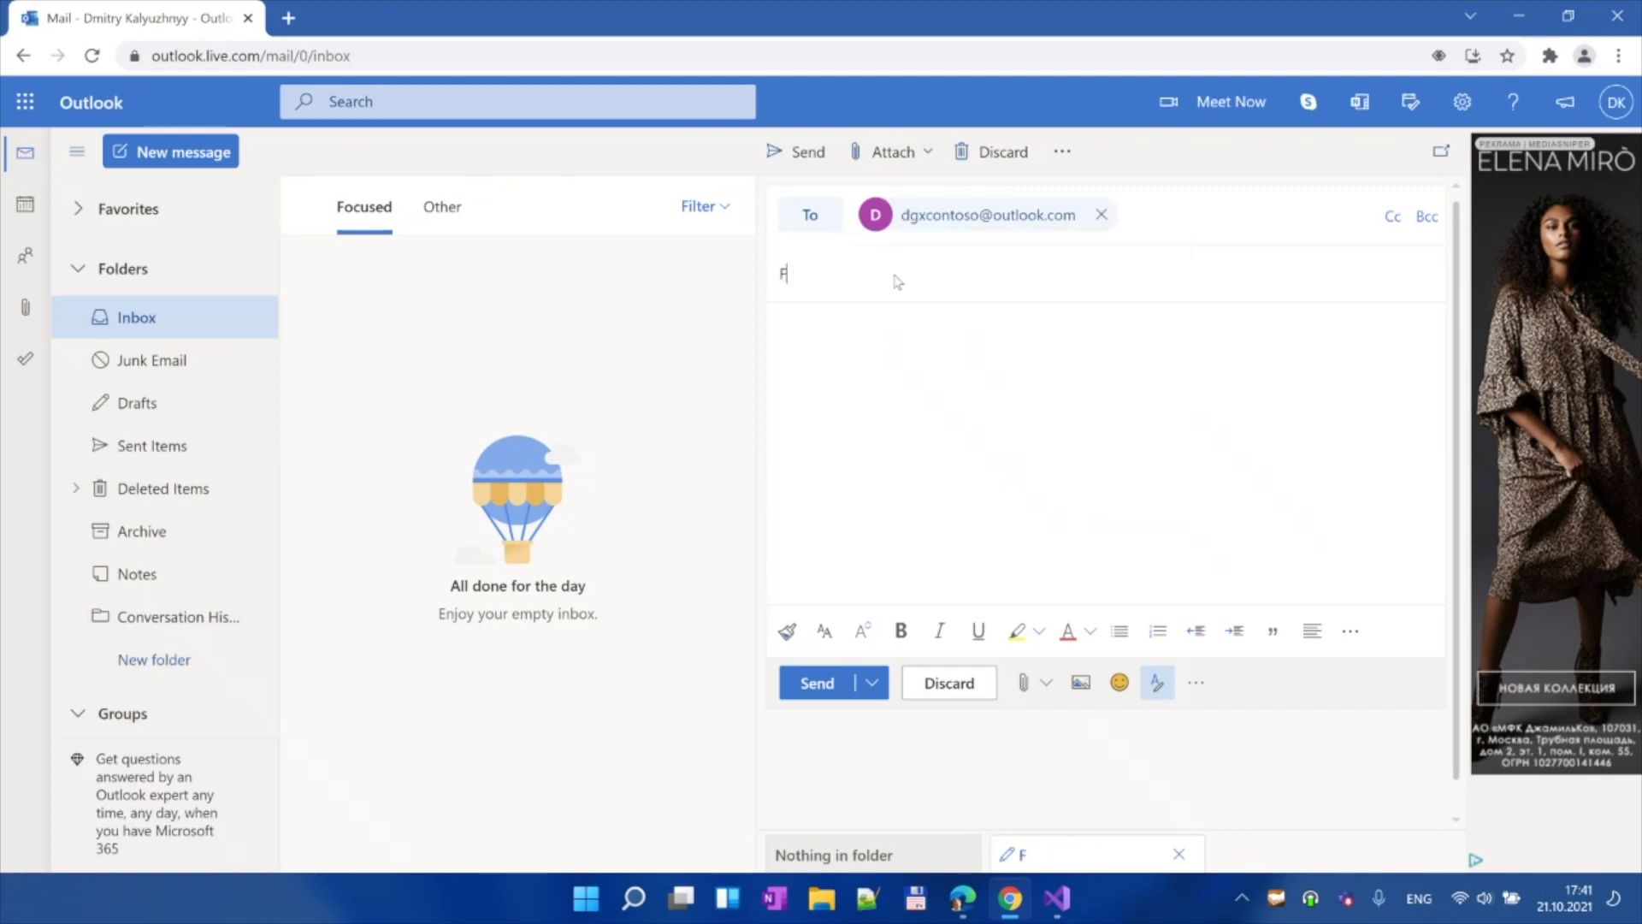
text(atturaPA)
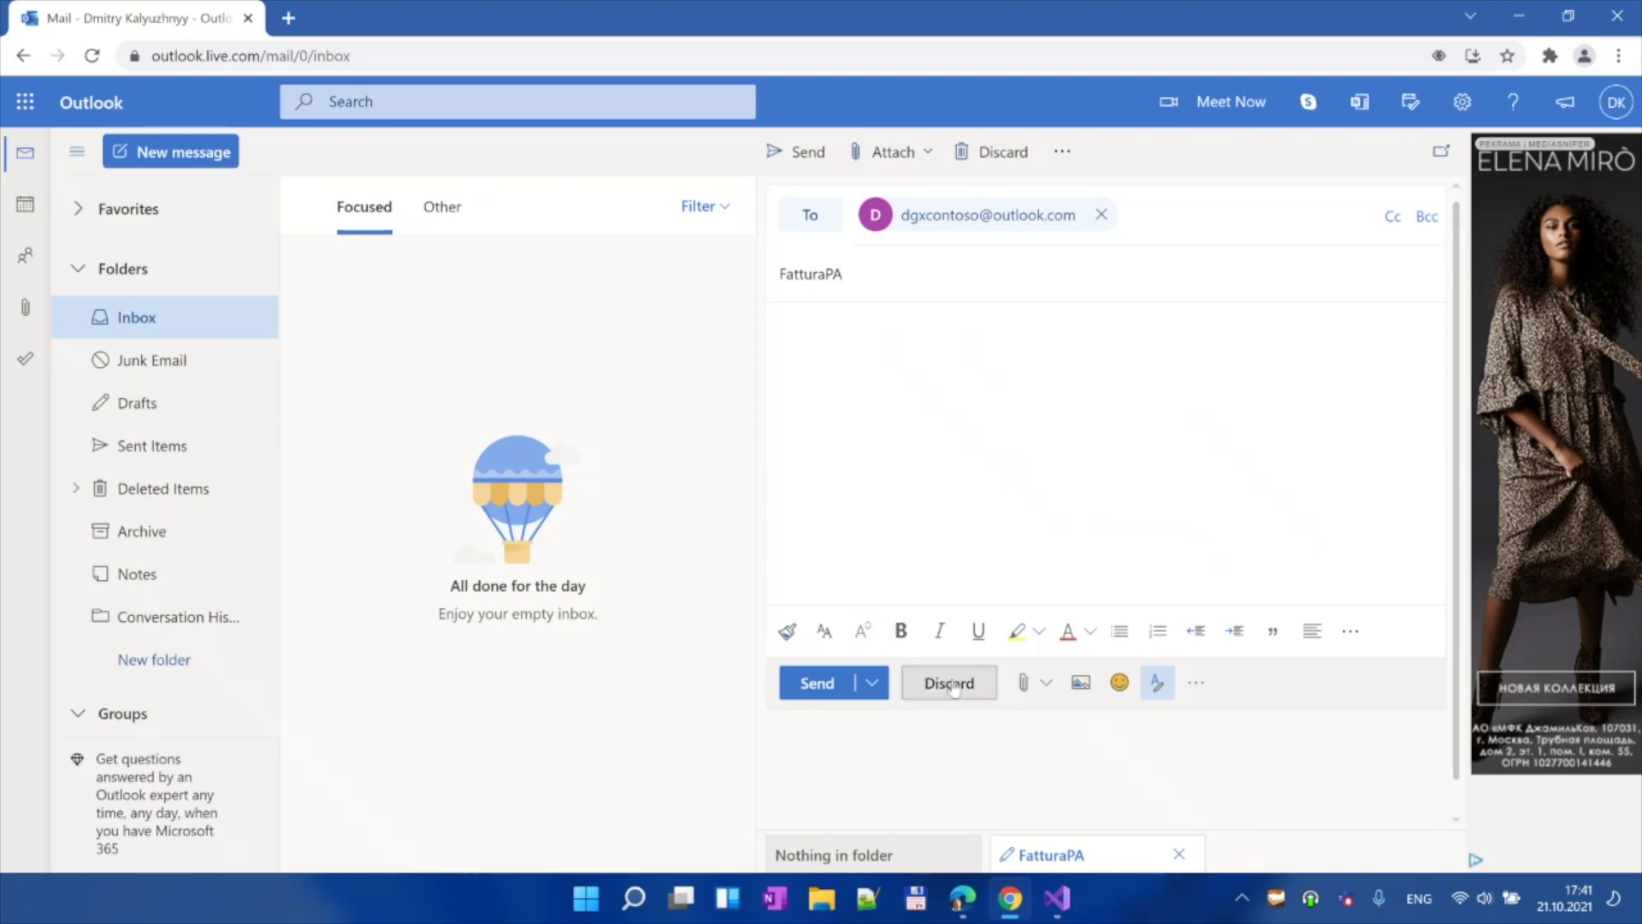
Step: Attach FatturaPA.xml, write 'Hi, Here is an invoice.' and send the message
click(1027, 681)
click(1083, 569)
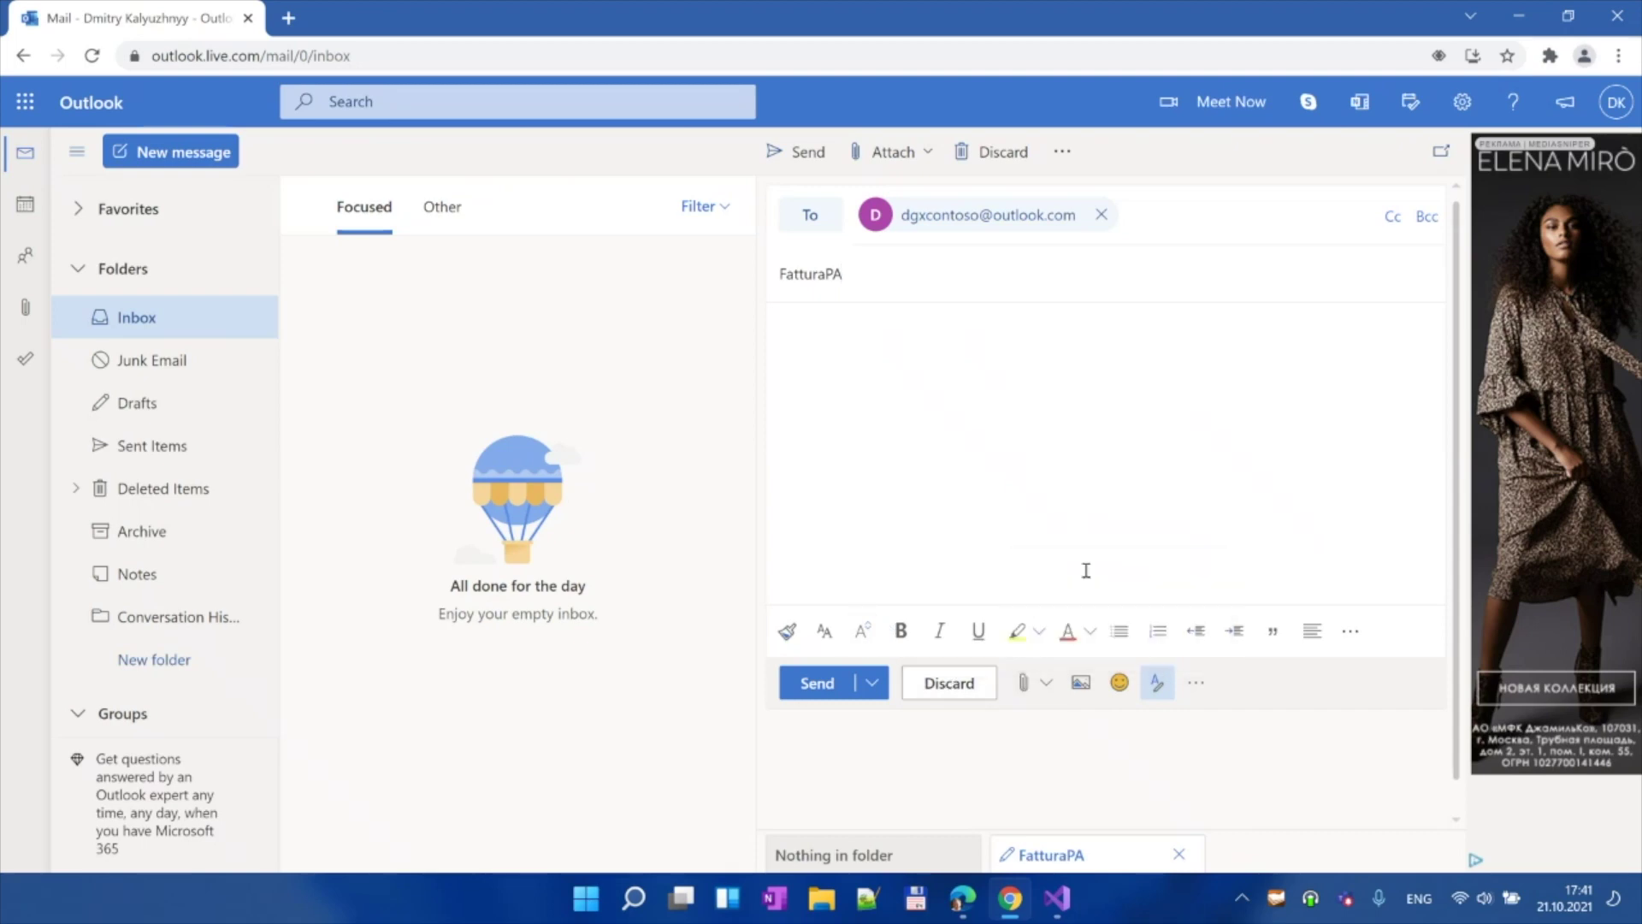
click(347, 192)
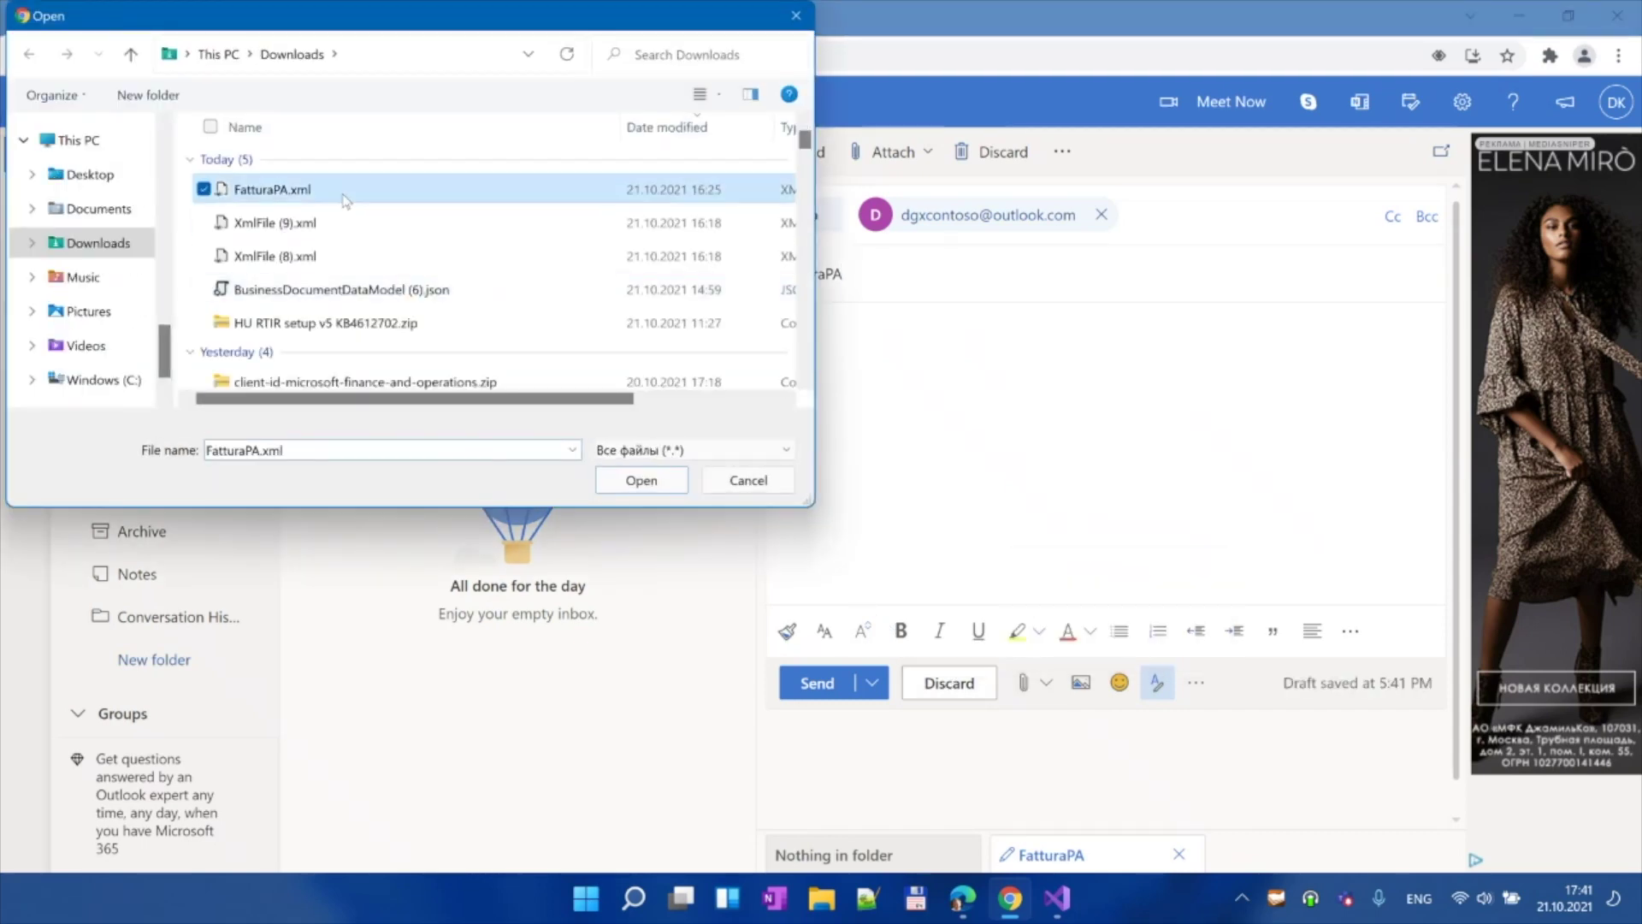
click(664, 486)
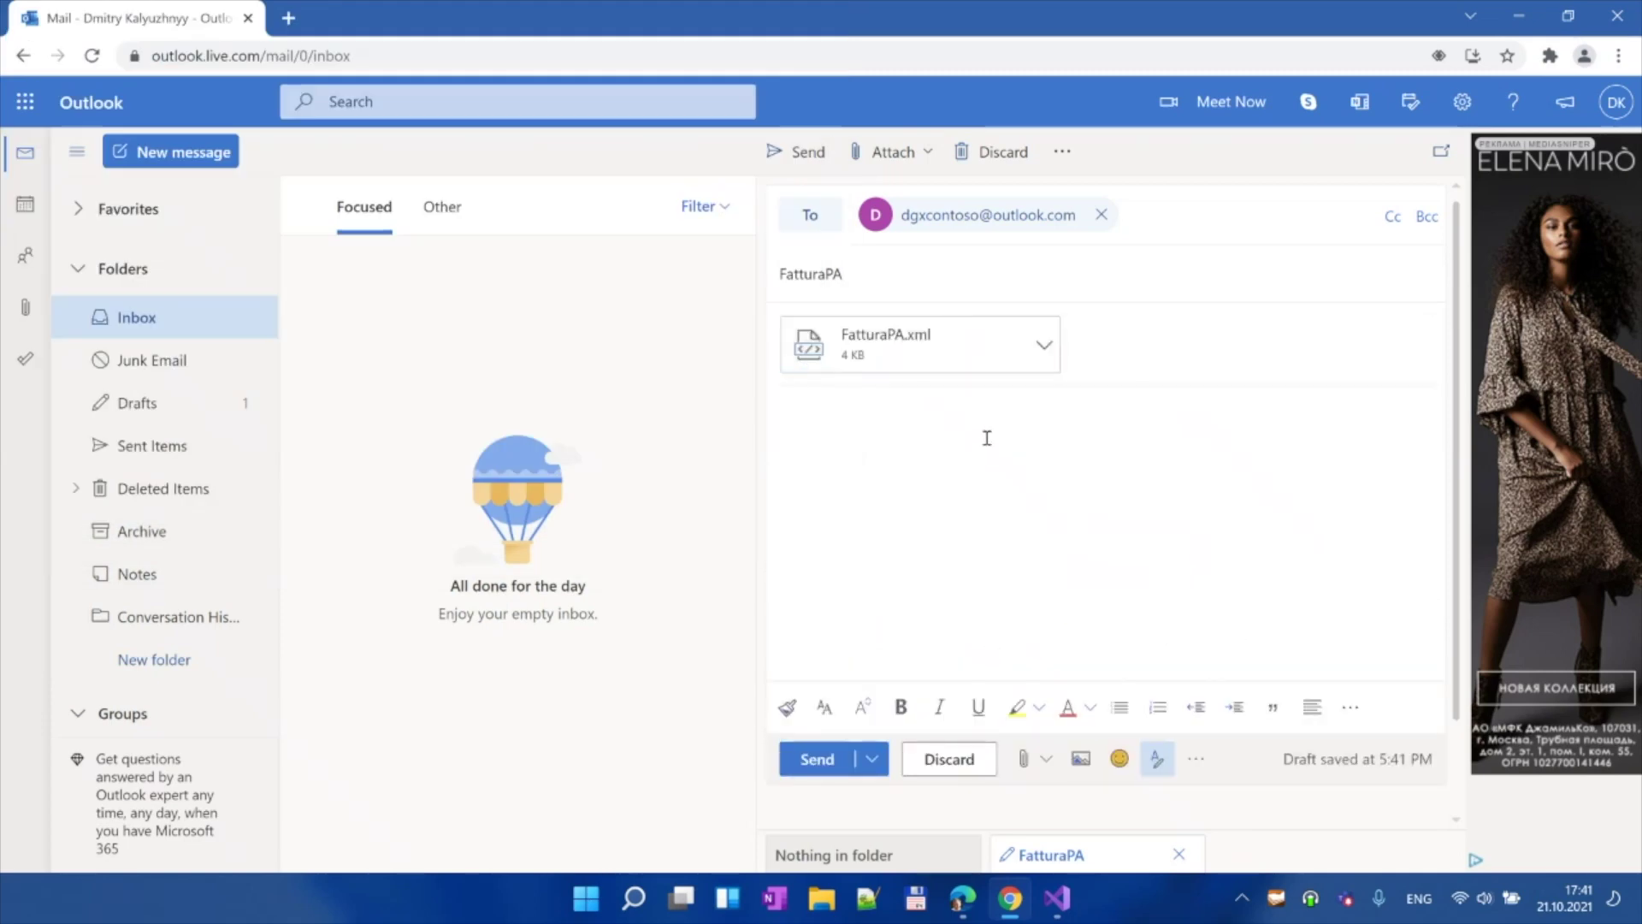
text(Hi)
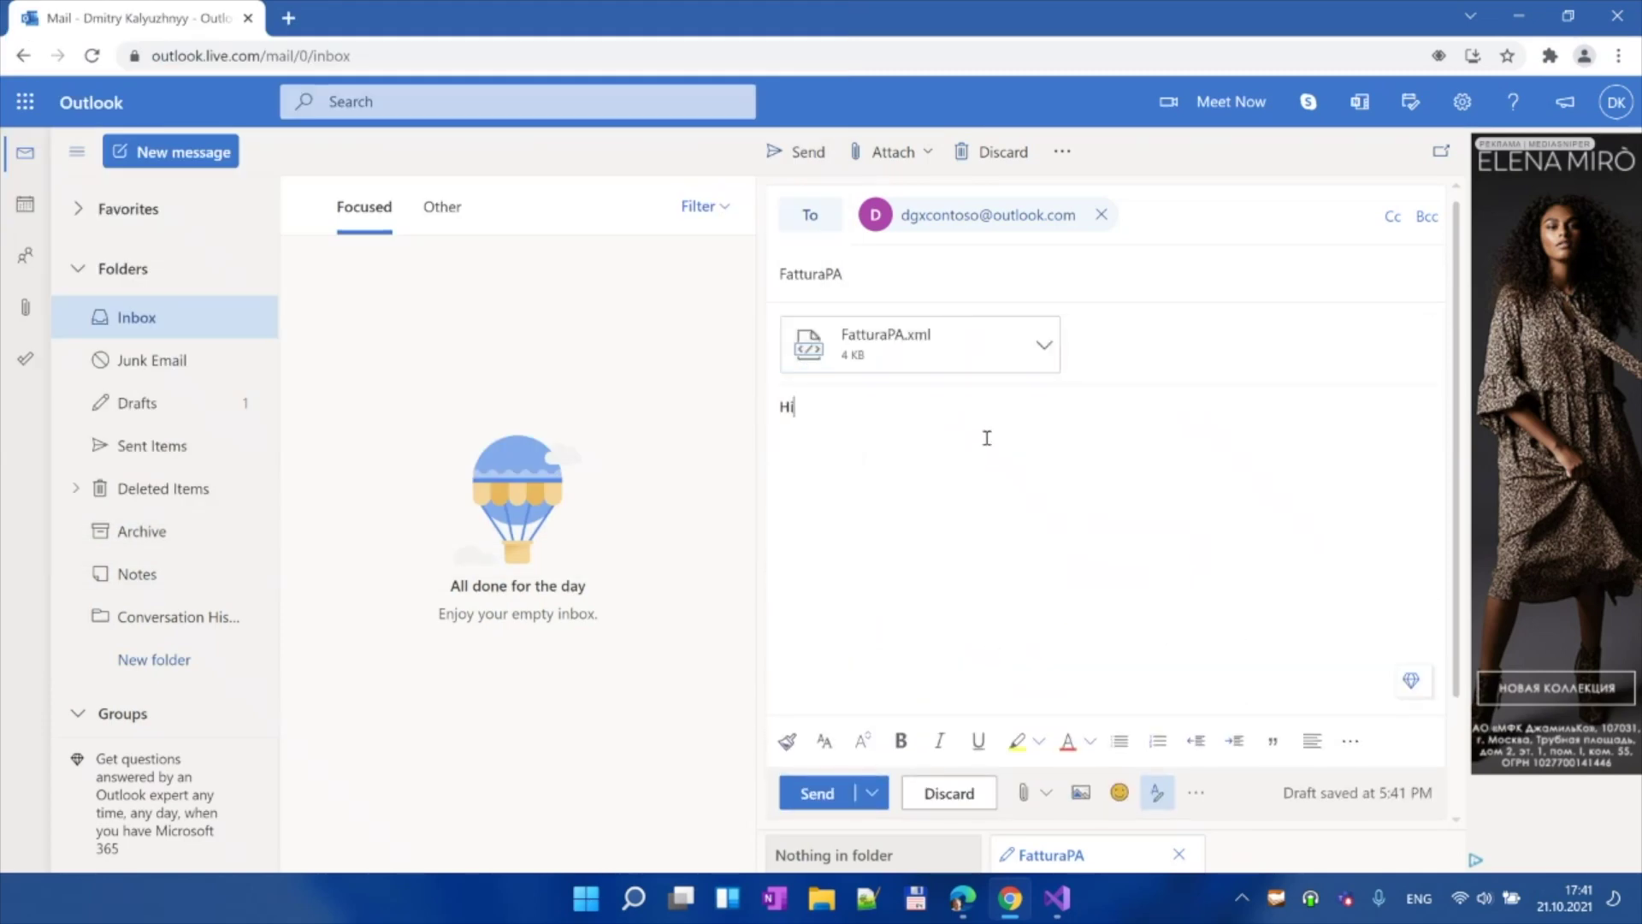
text(, Here)
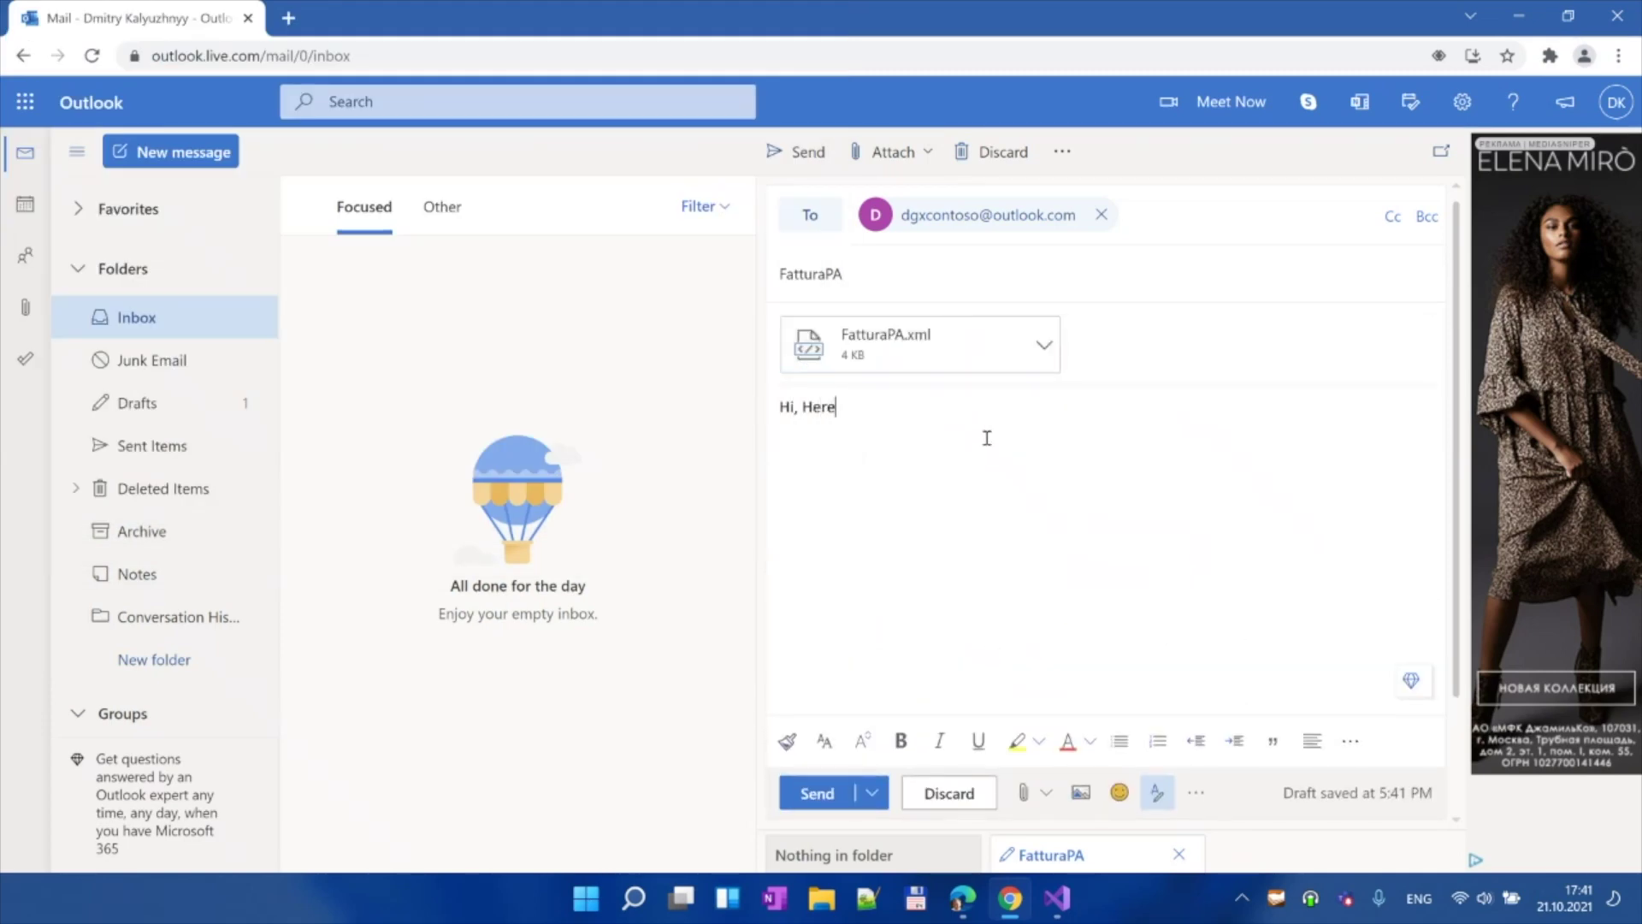
text( is an invoice.)
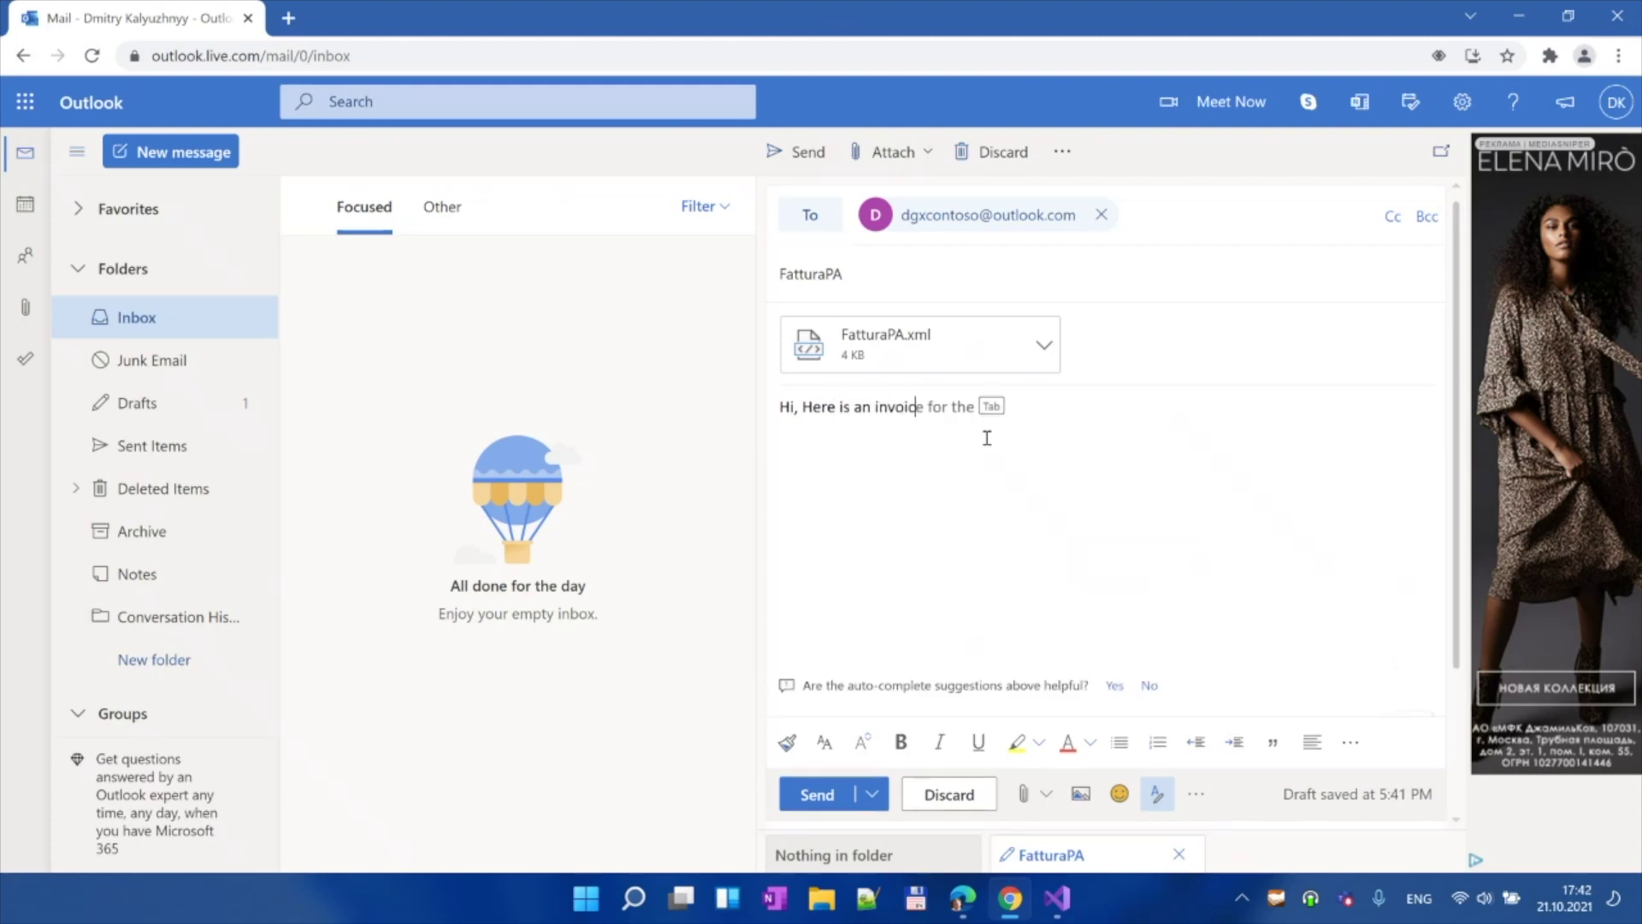
click(834, 795)
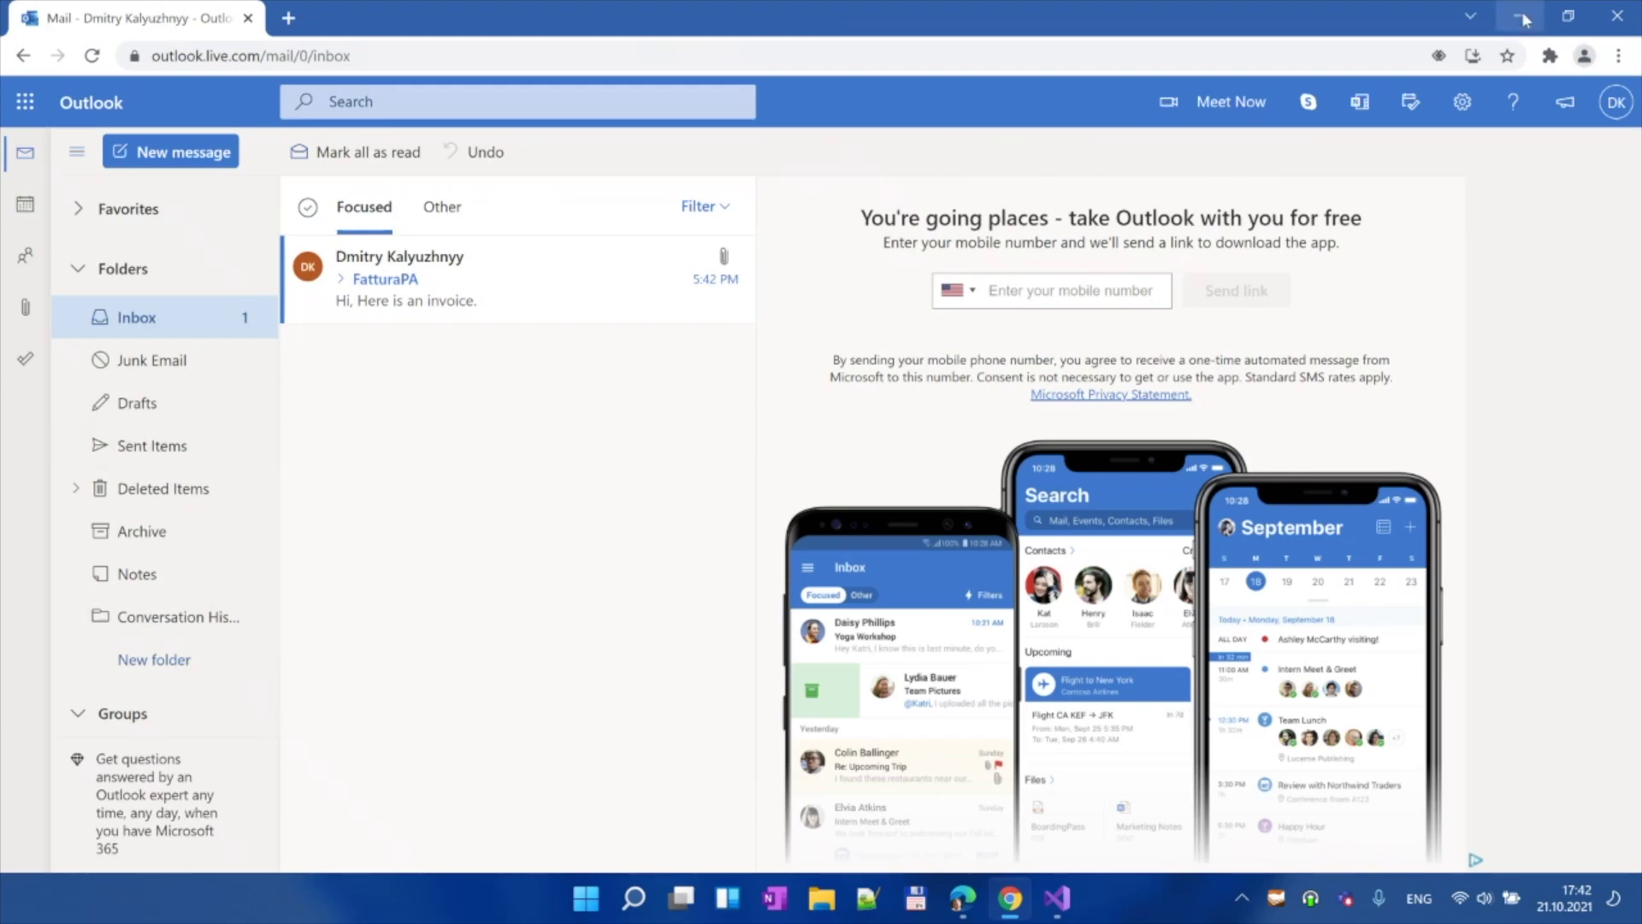
Step: Switch to the Edge window's 'All purchase orders -- Finance and Operations' page
click(966, 905)
click(425, 19)
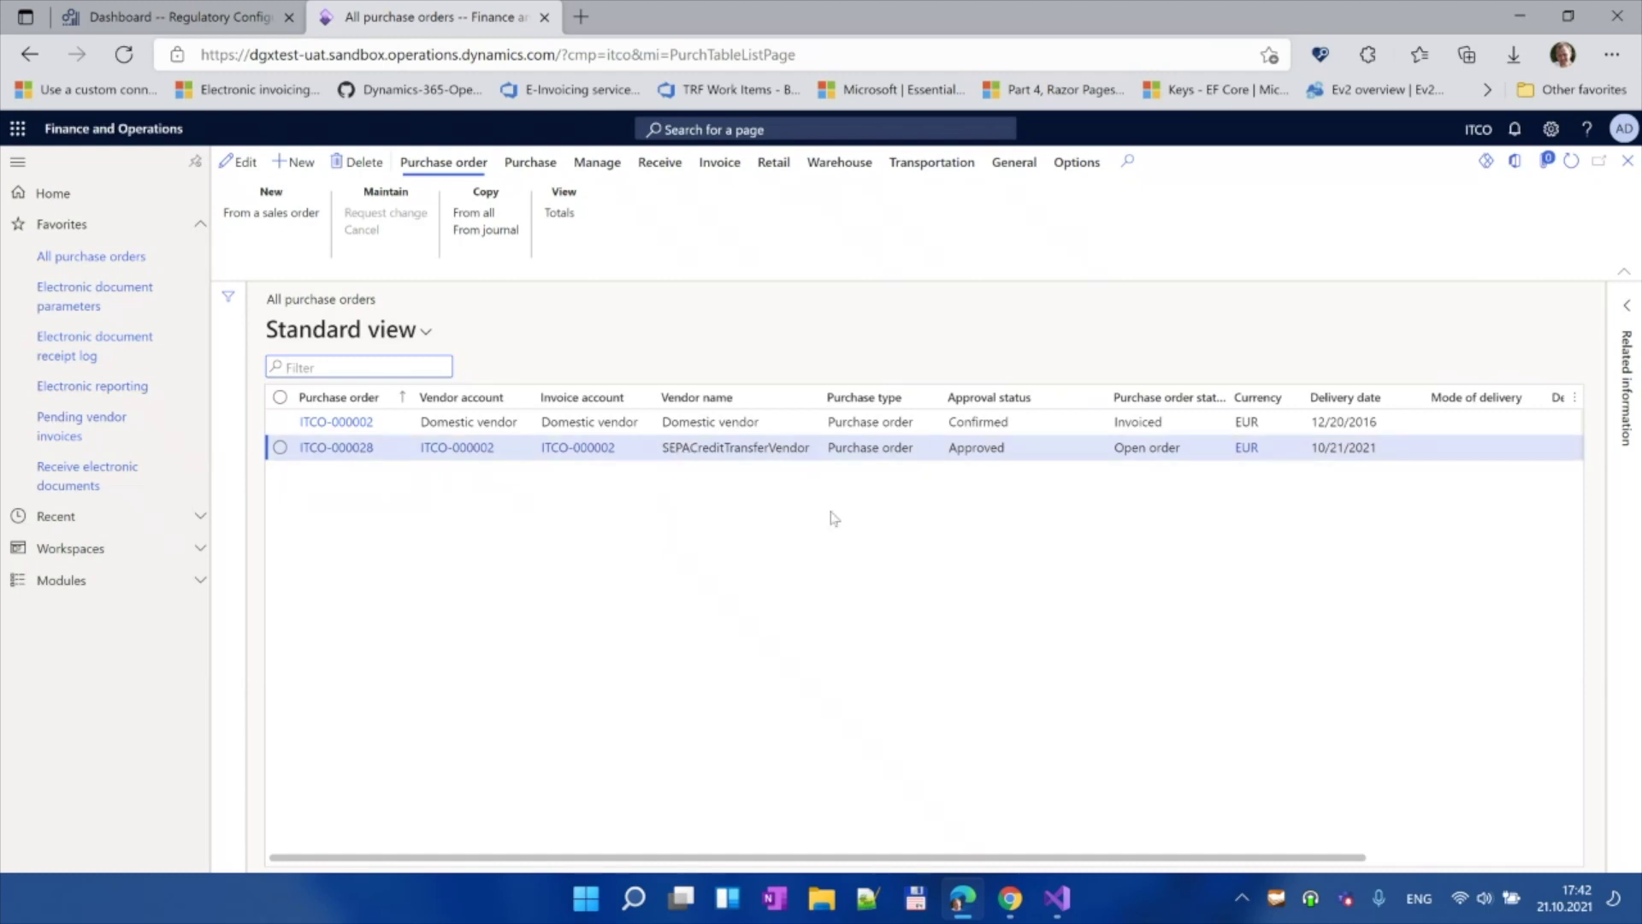
Step: Navigate from the Regulatory Configuration Service dashboard via Globalization features to Electronic invoicing features
click(133, 24)
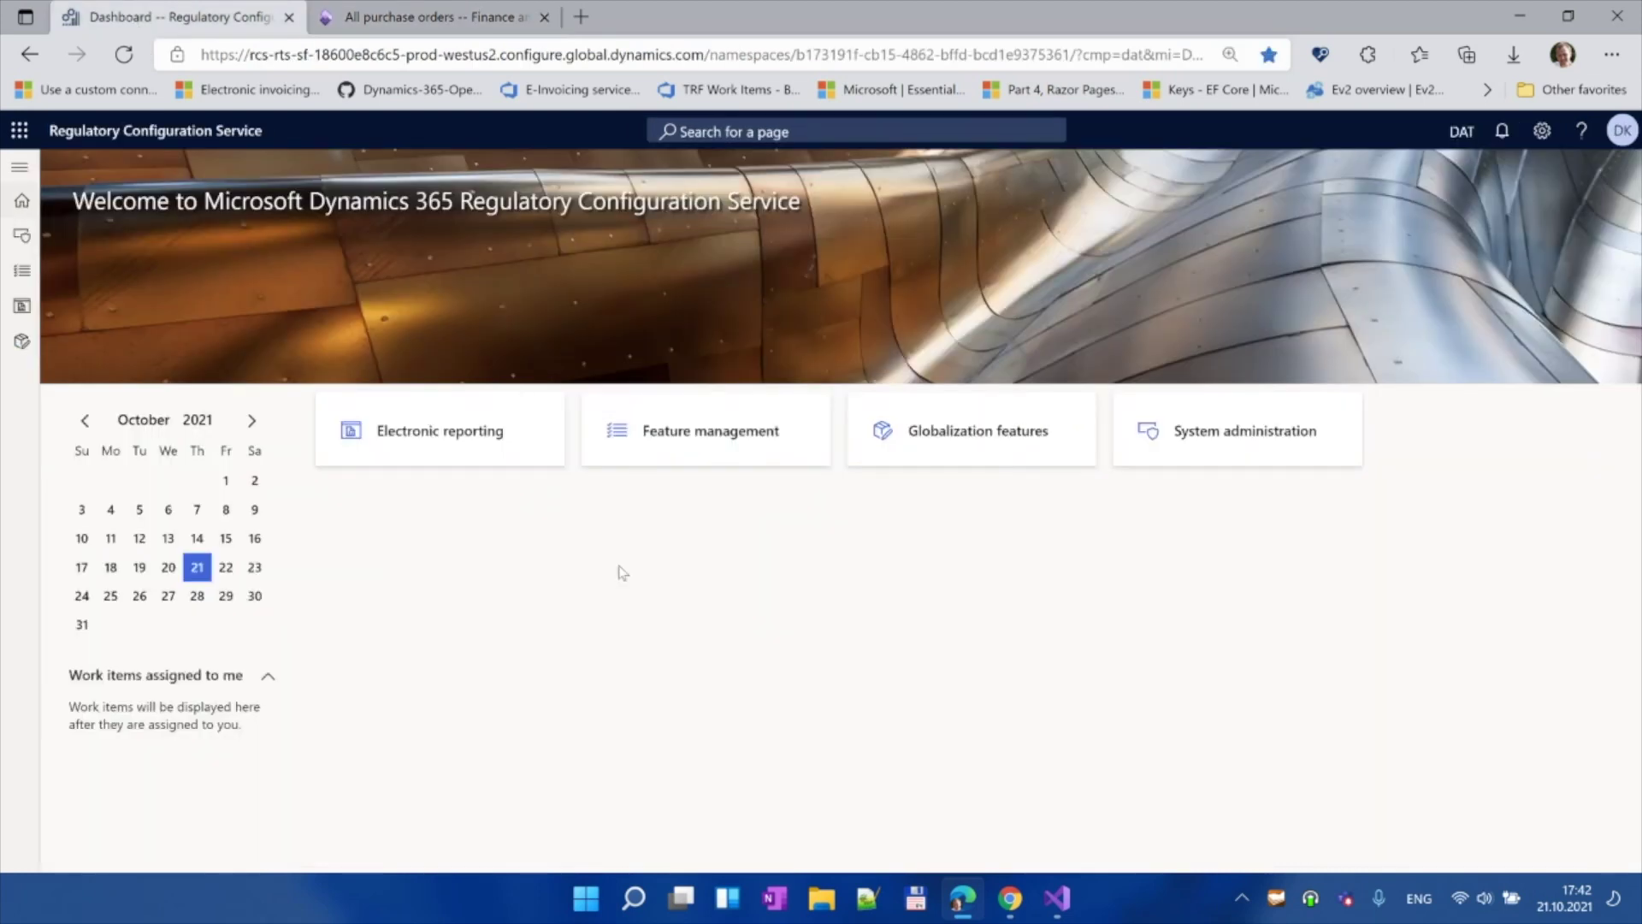
click(958, 442)
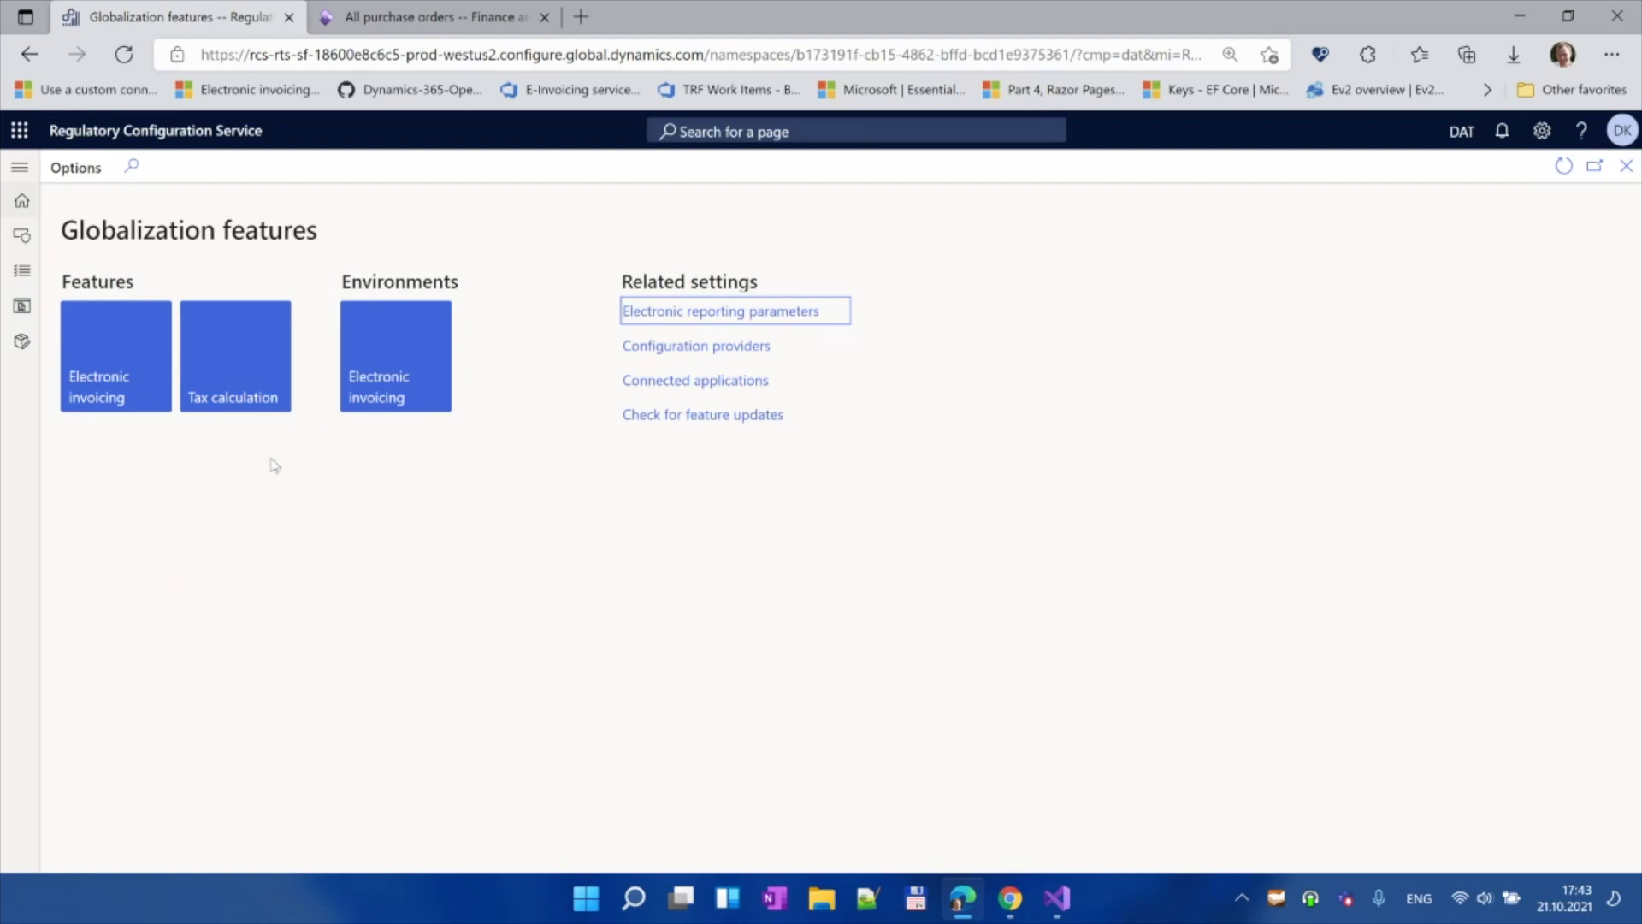
click(132, 355)
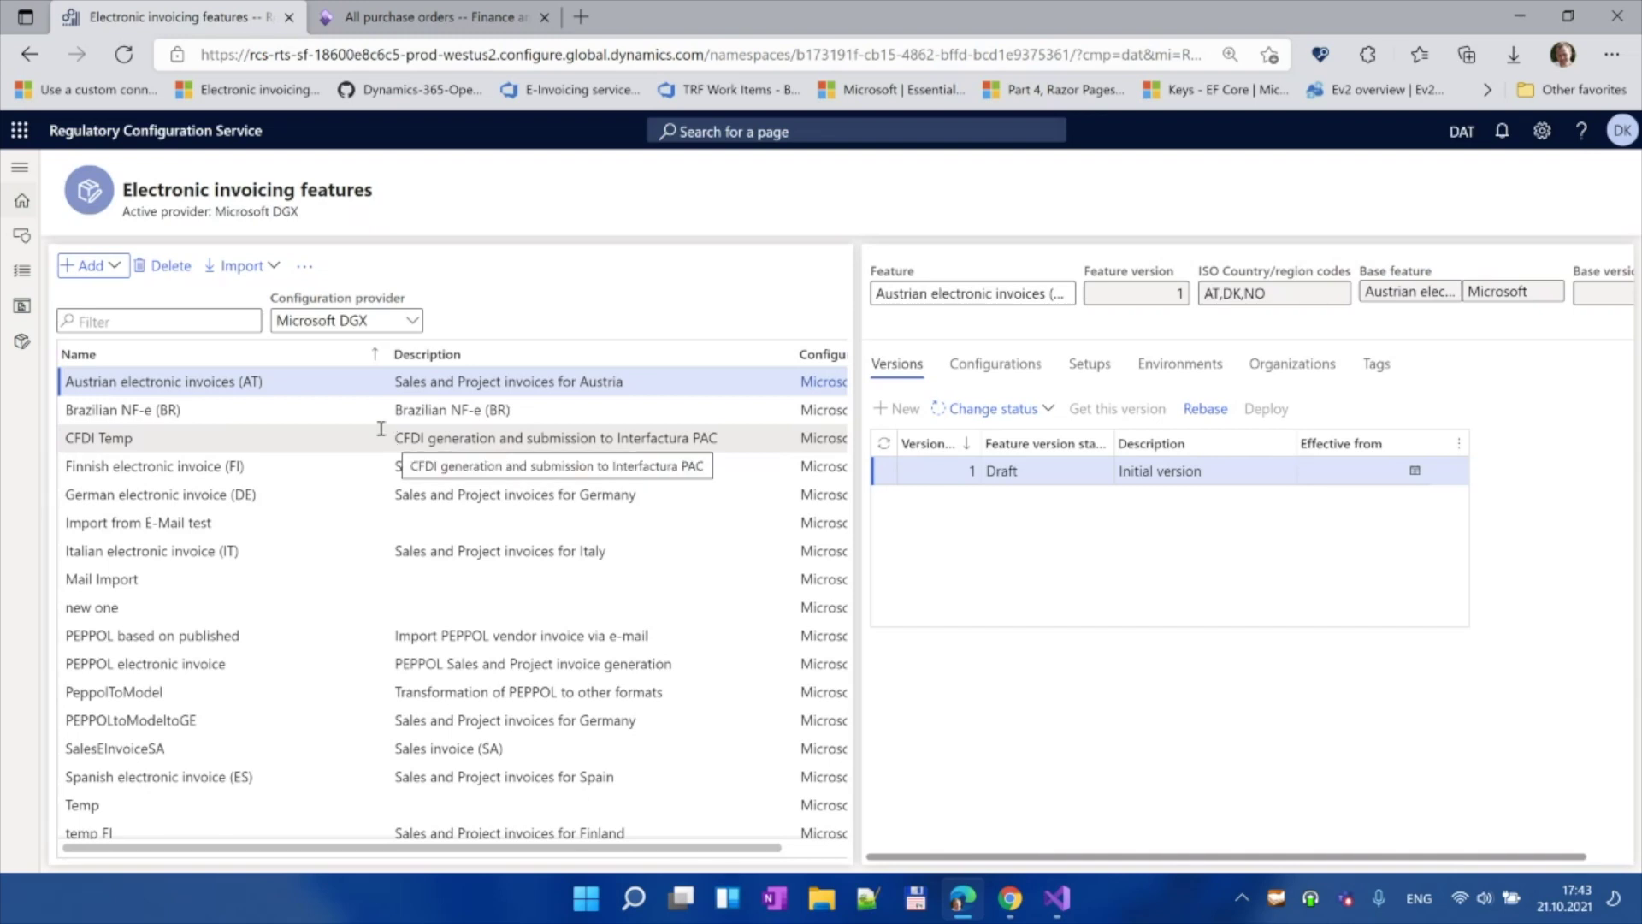
Step: Create the 'FatturaPA processing' electronic invoicing feature and view its Configurations tab
click(117, 269)
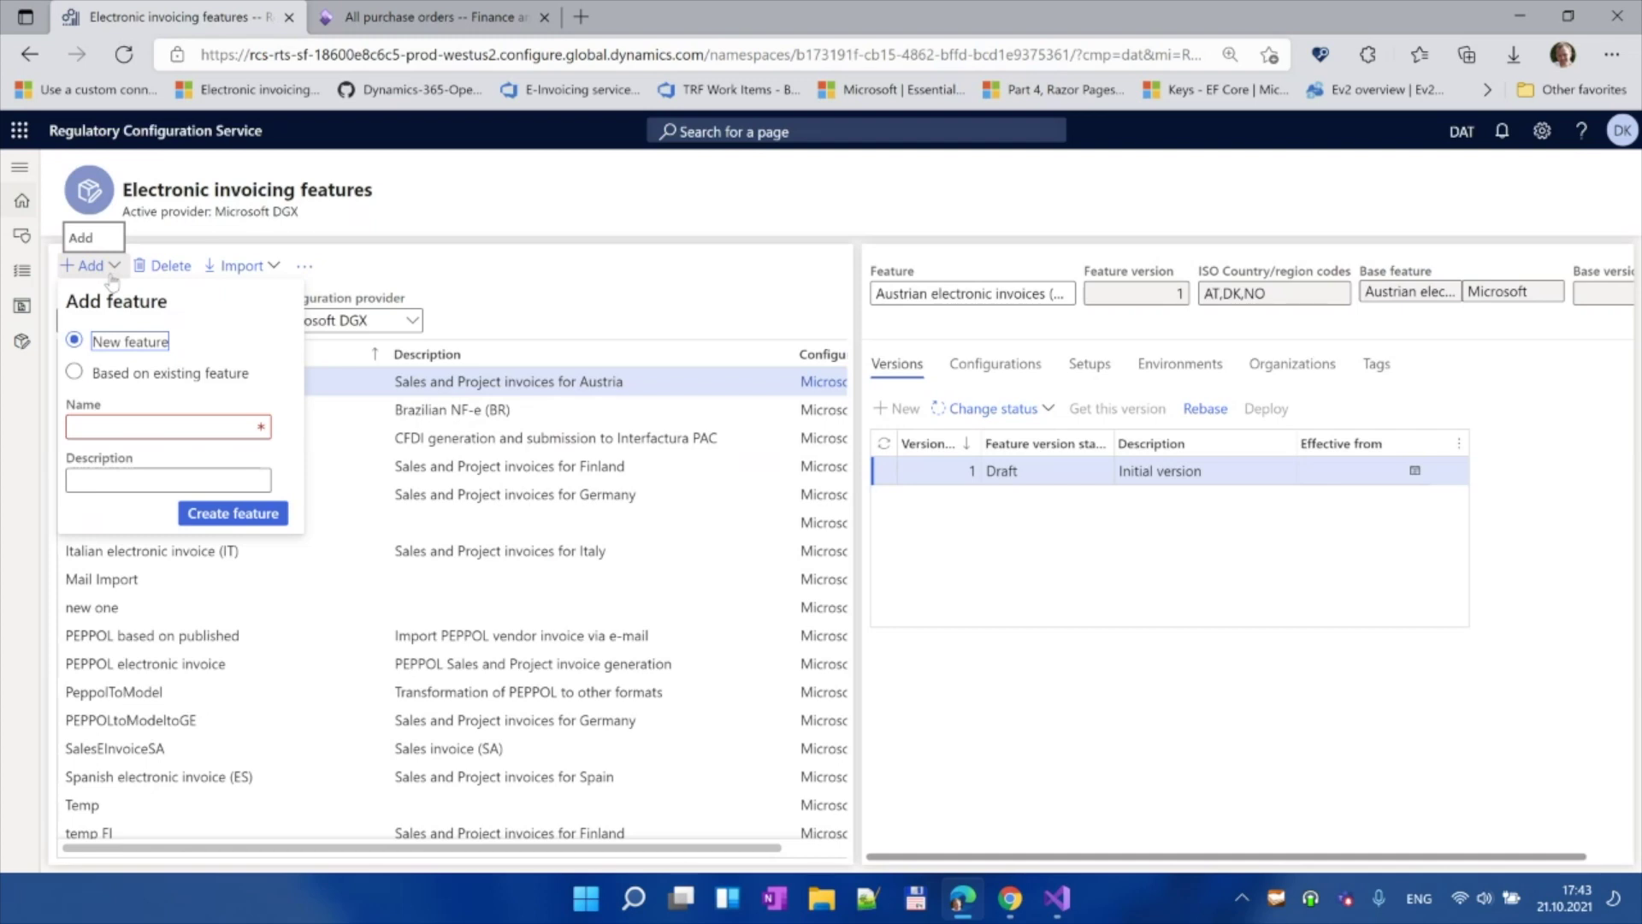
click(129, 428)
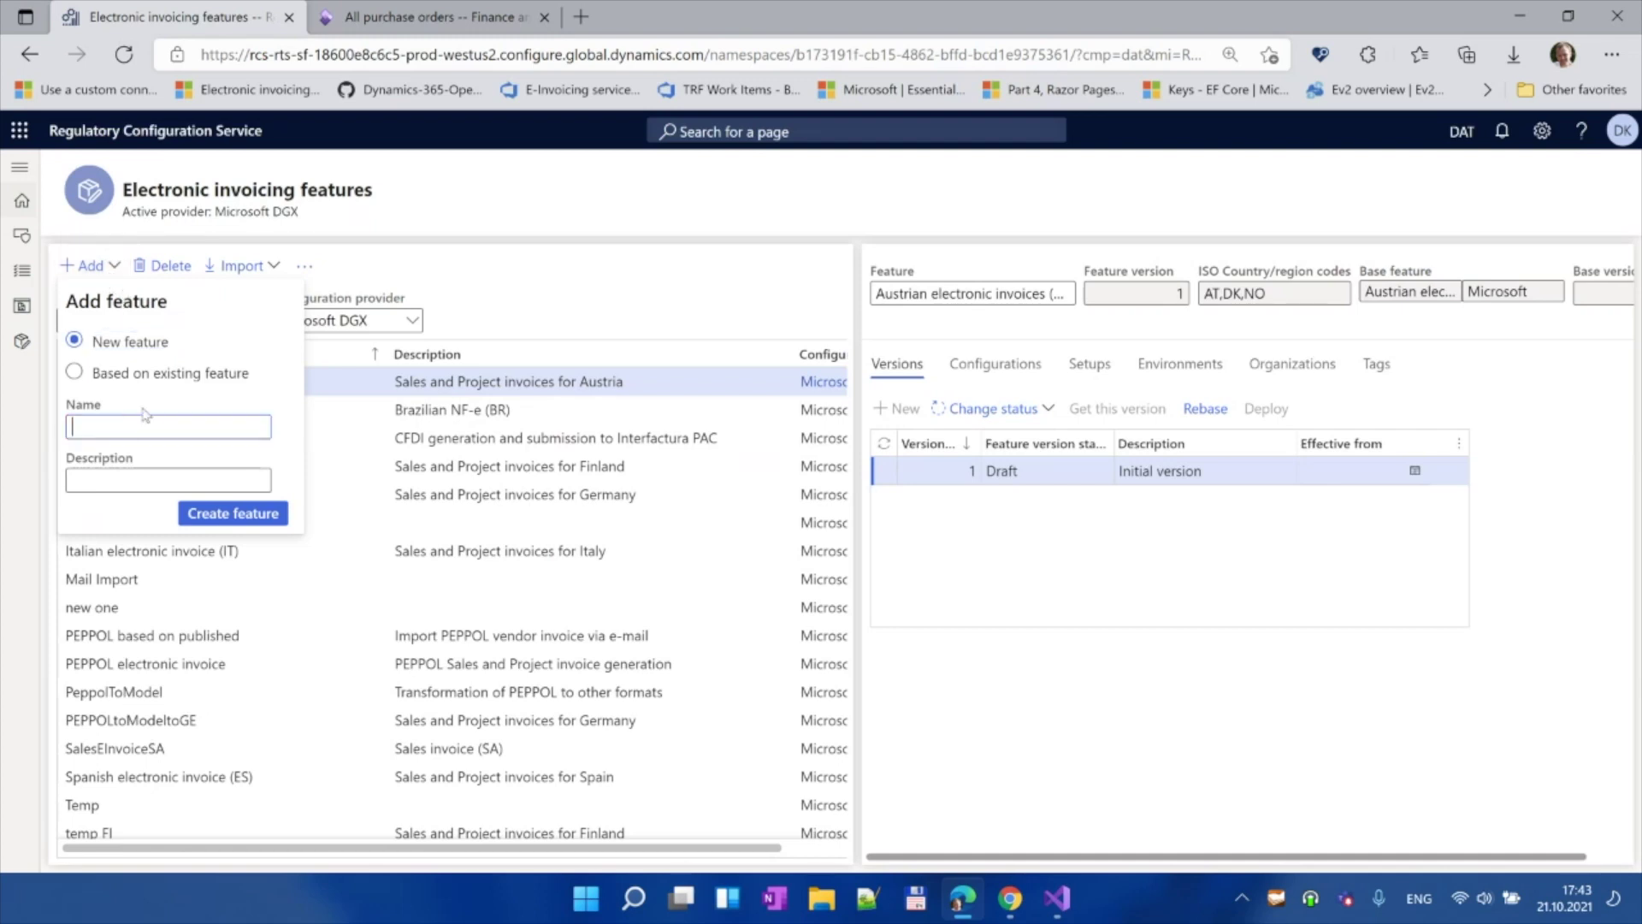
text(Fattua)
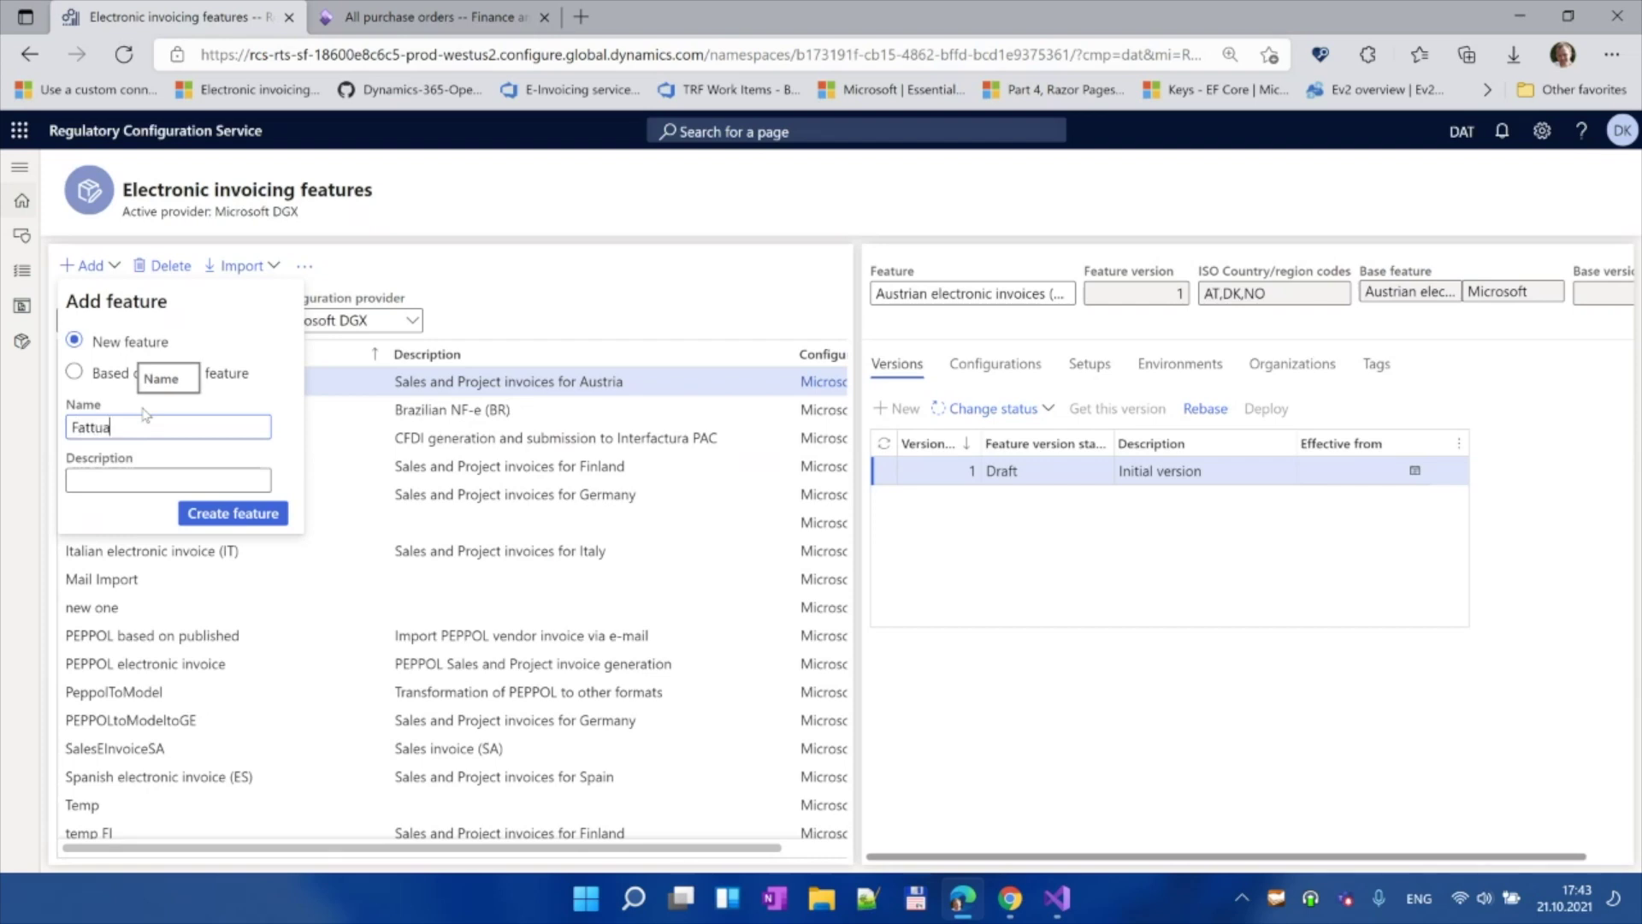
text(aPA processing)
click(209, 515)
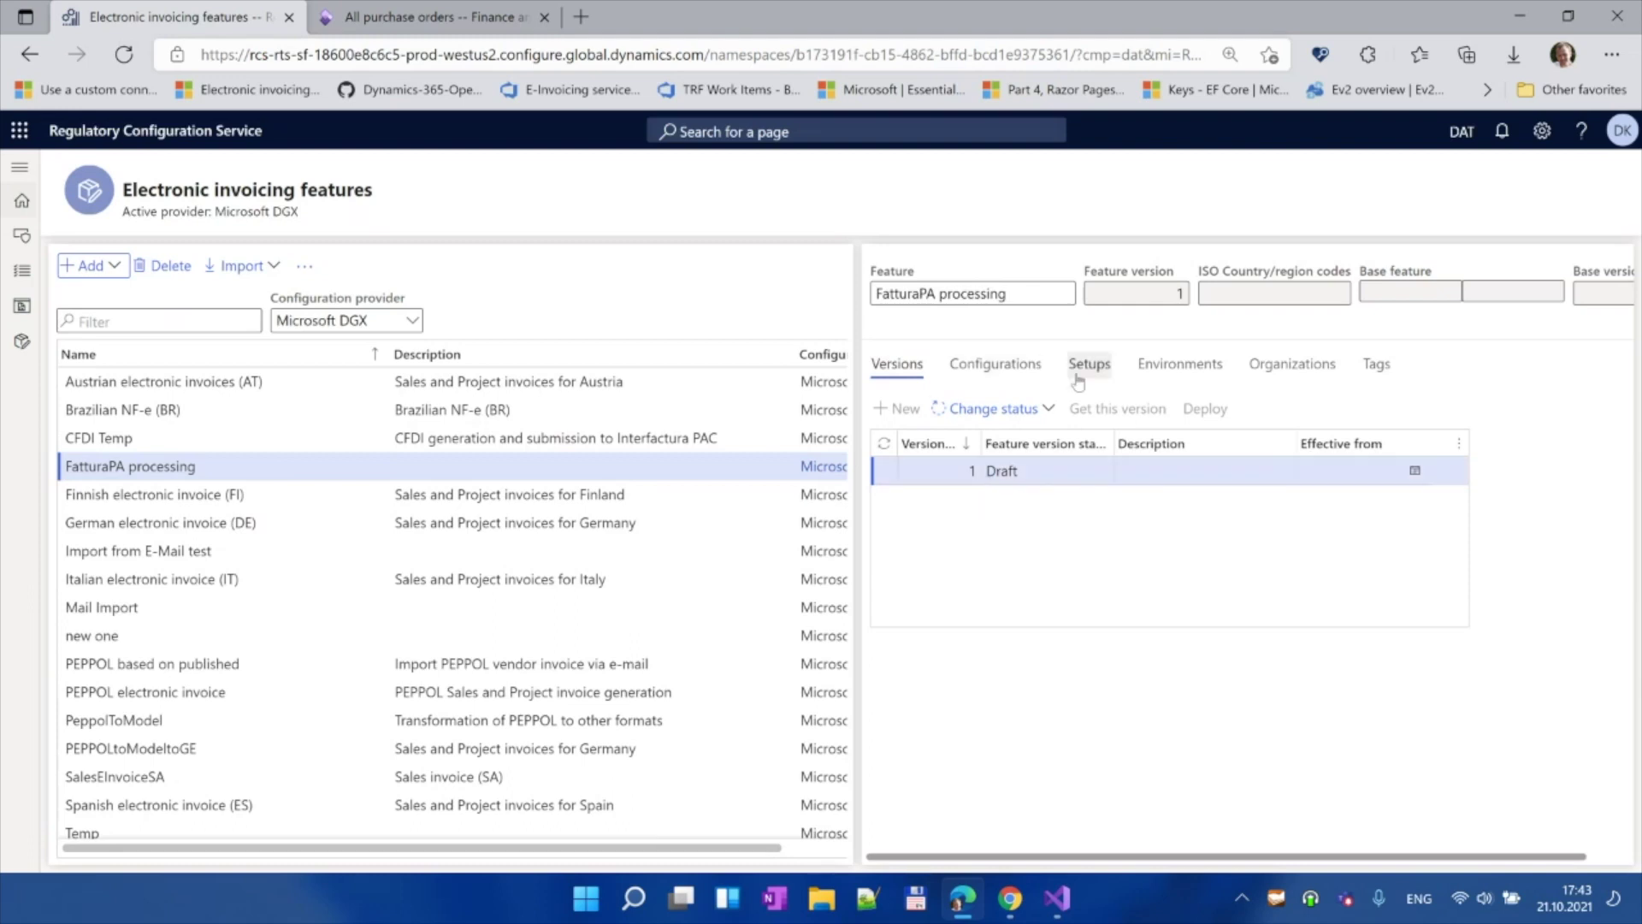
click(1011, 367)
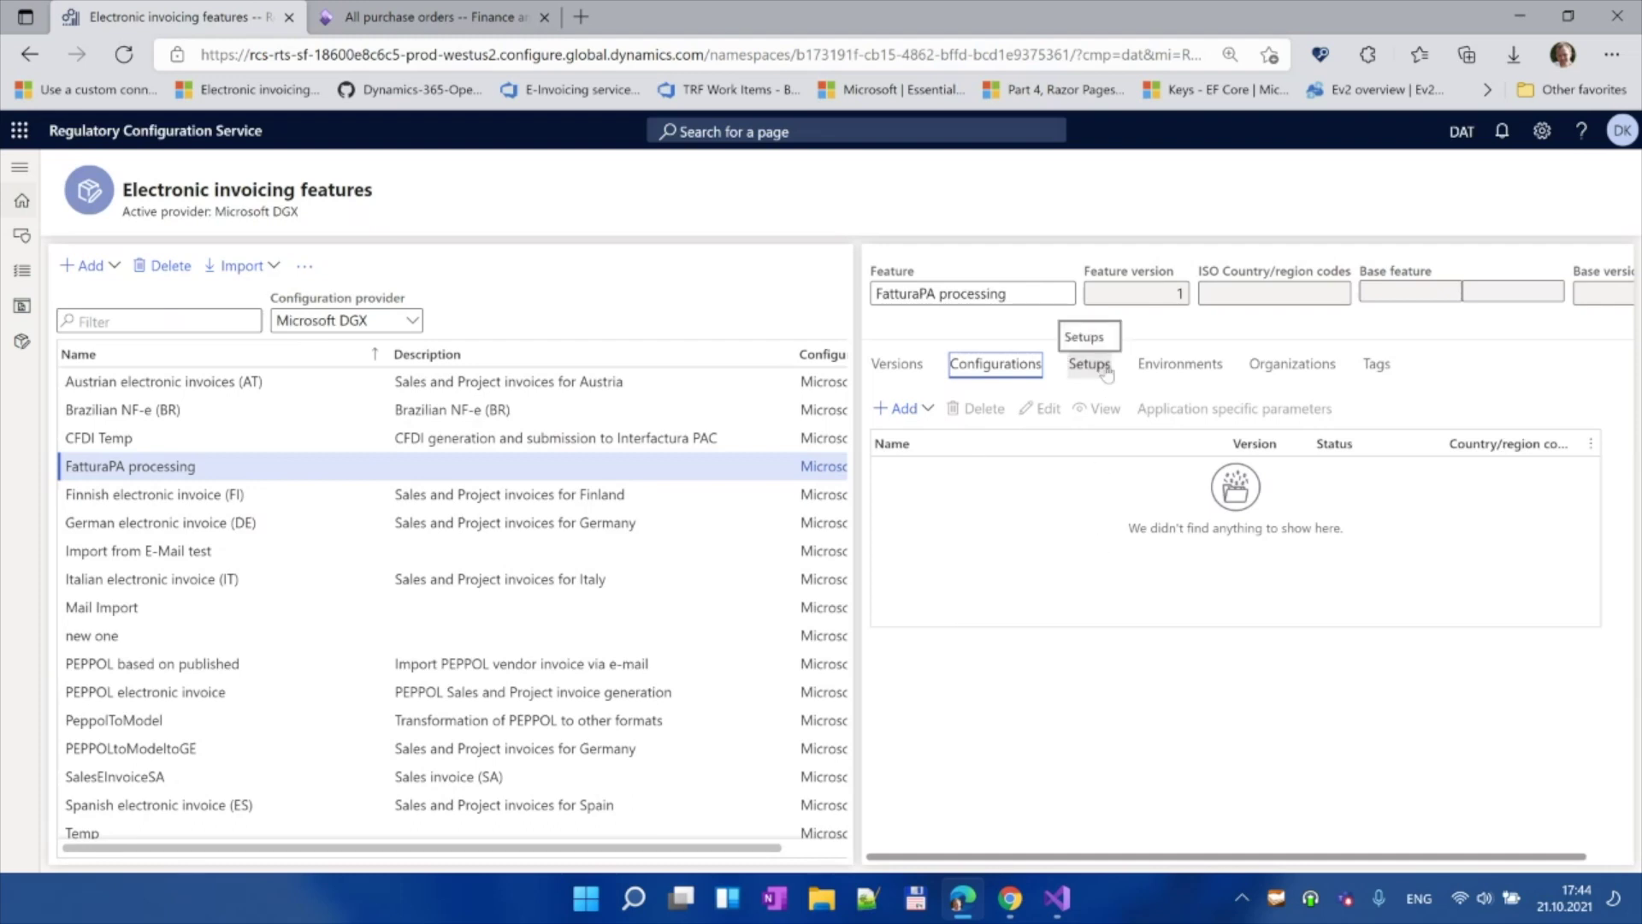
Step: Start a new feature setup on the Setups tab named 'Fattura e-mail'
click(1090, 369)
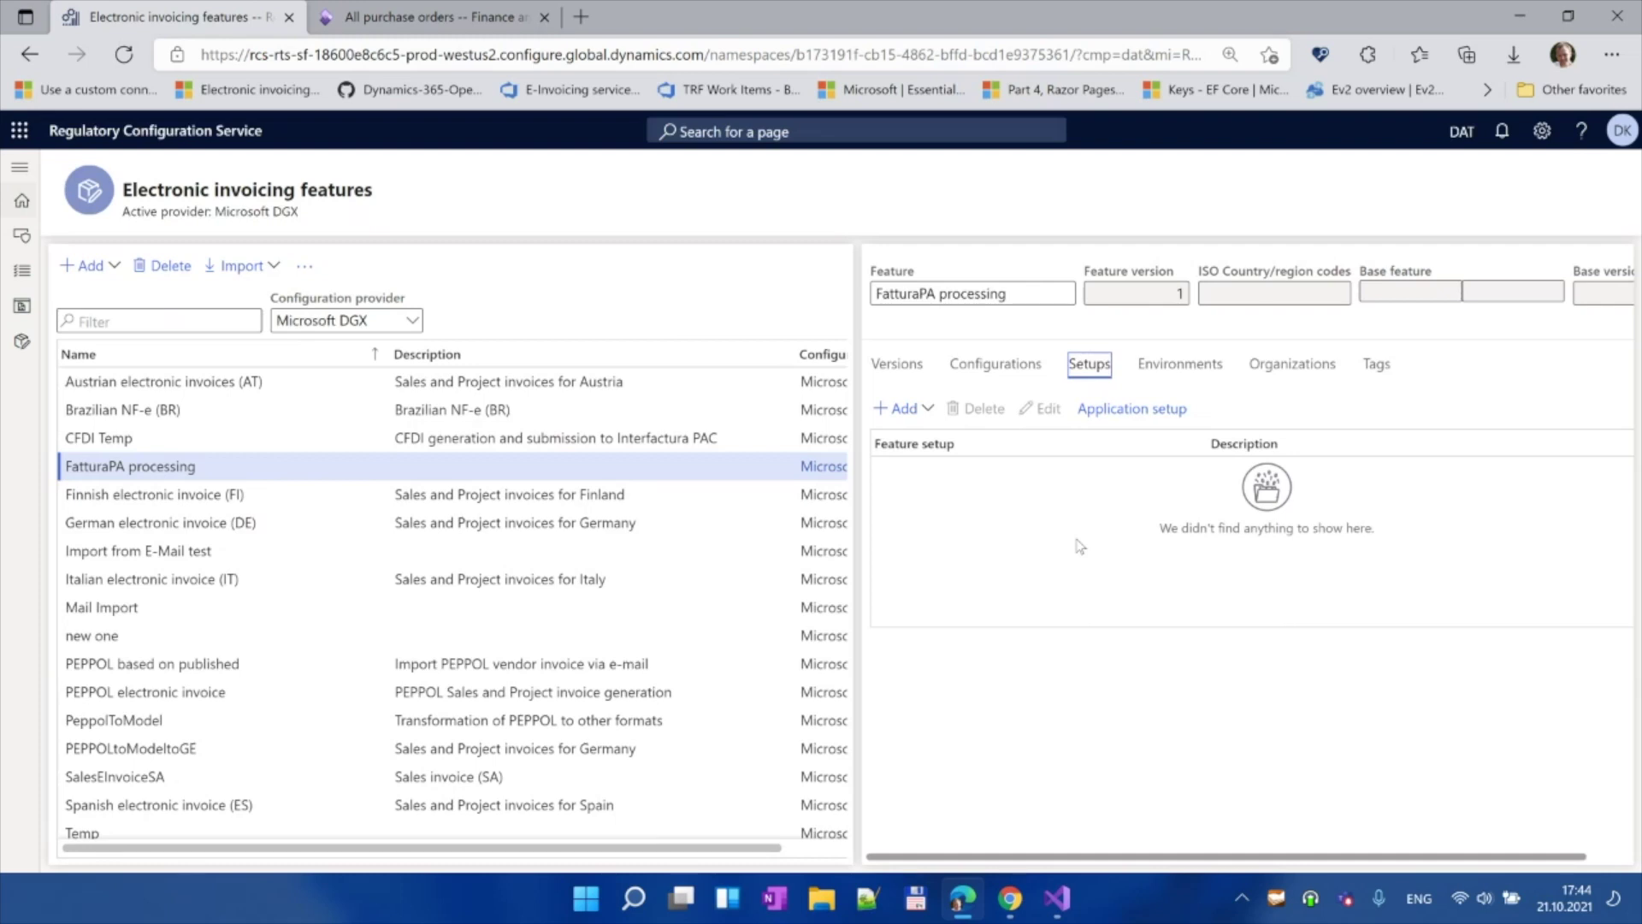
click(922, 416)
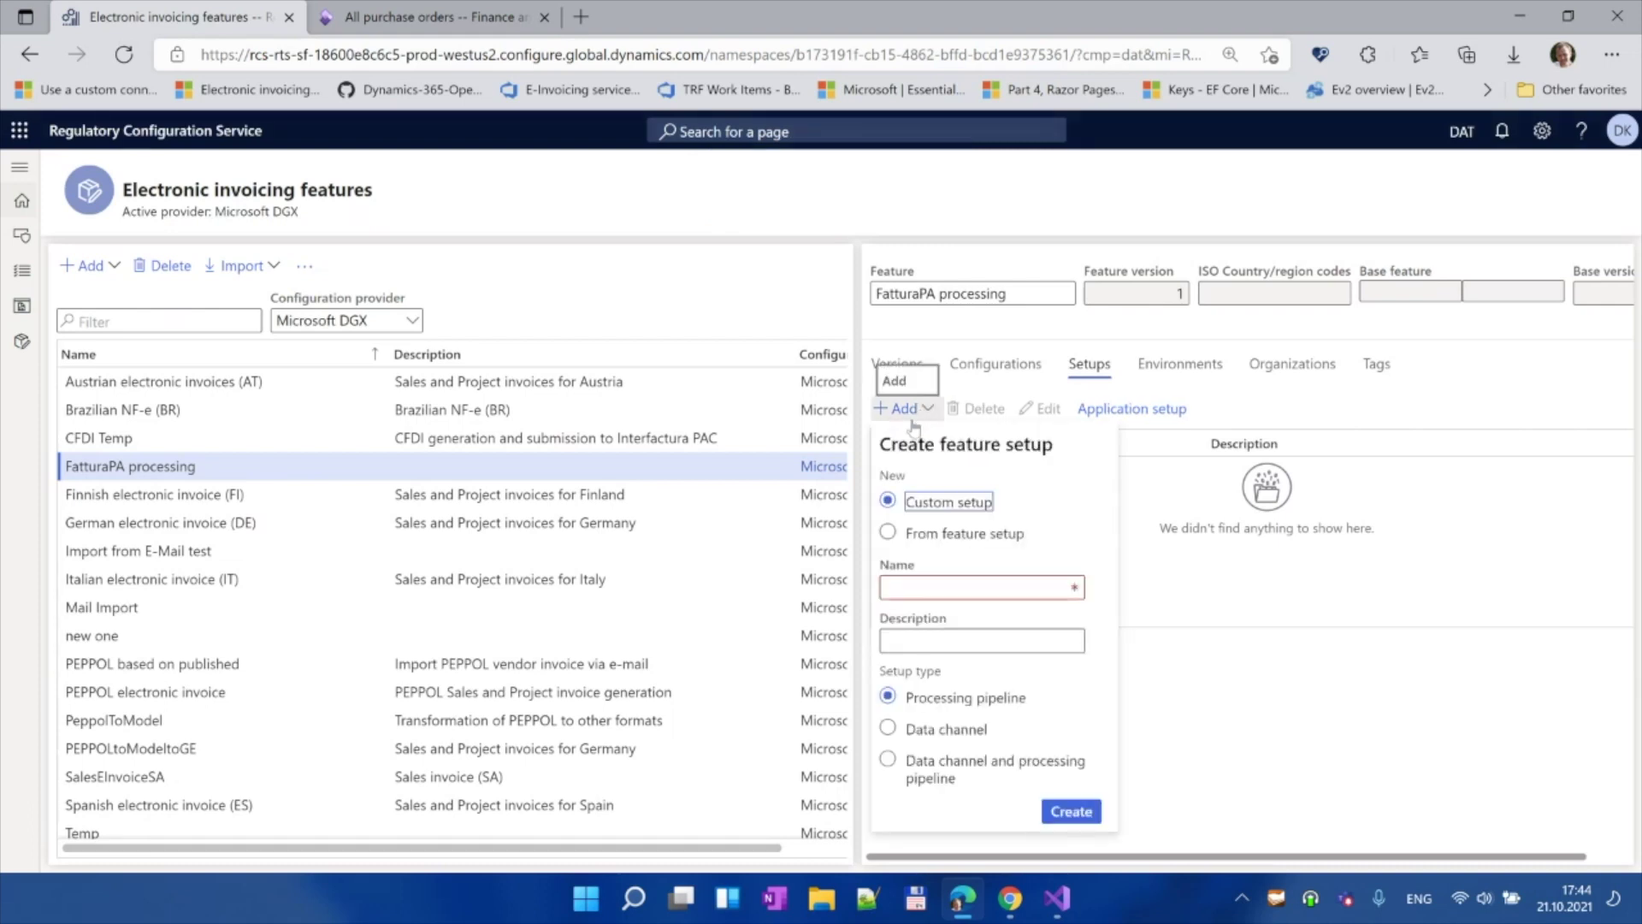
click(932, 590)
text(Fa)
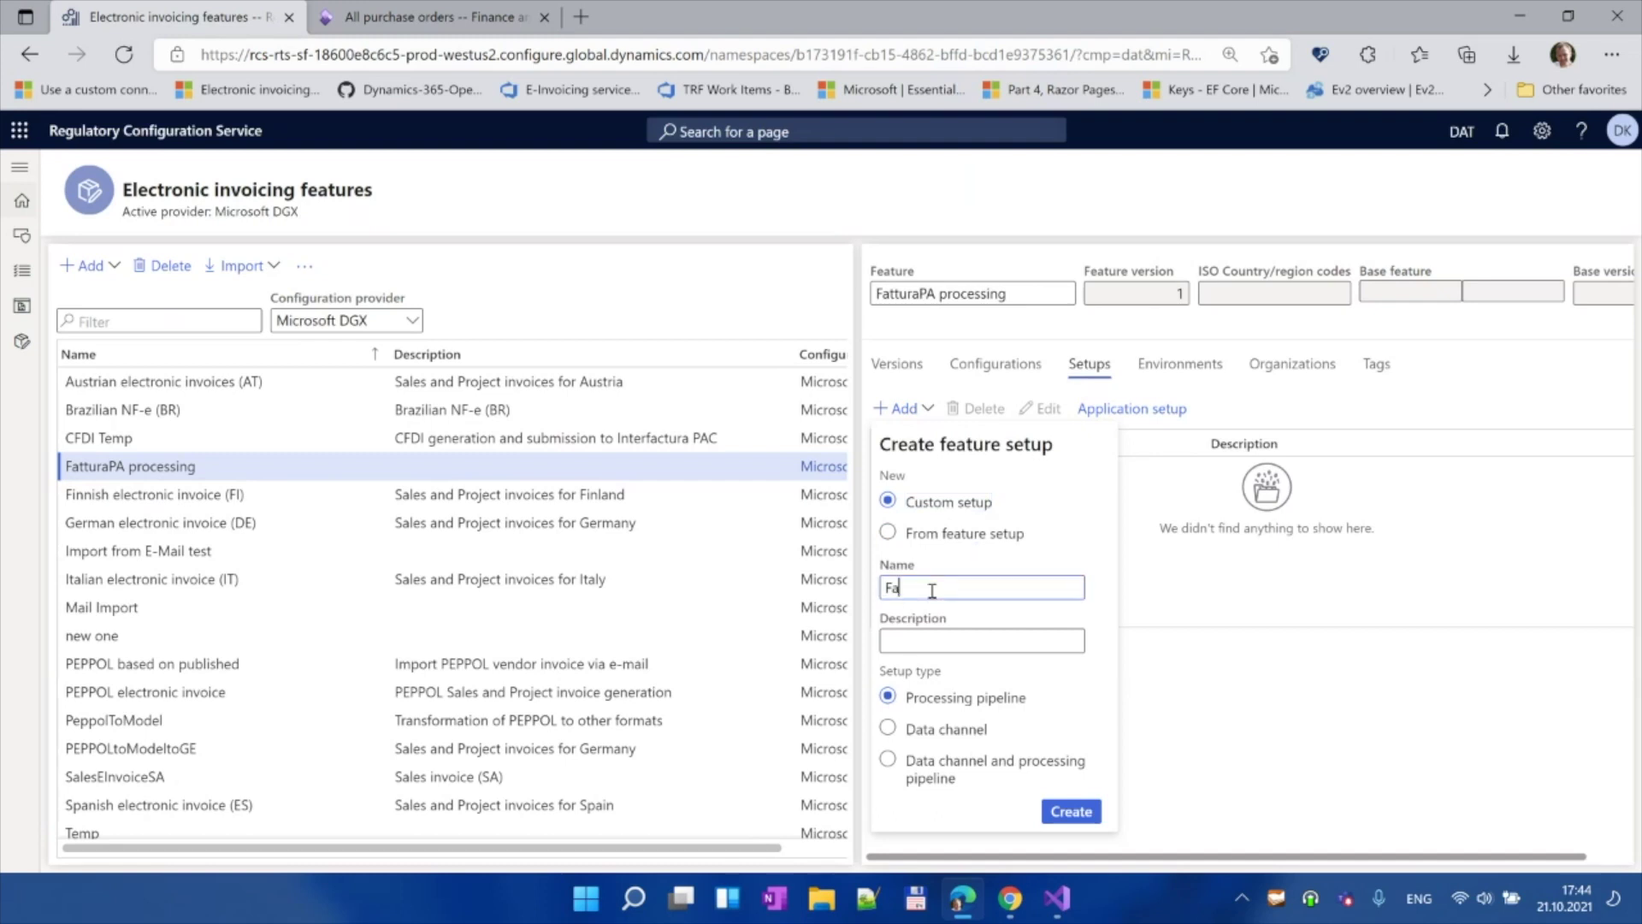
text(ttura)
text(mail)
click(932, 590)
key(BackSpace)
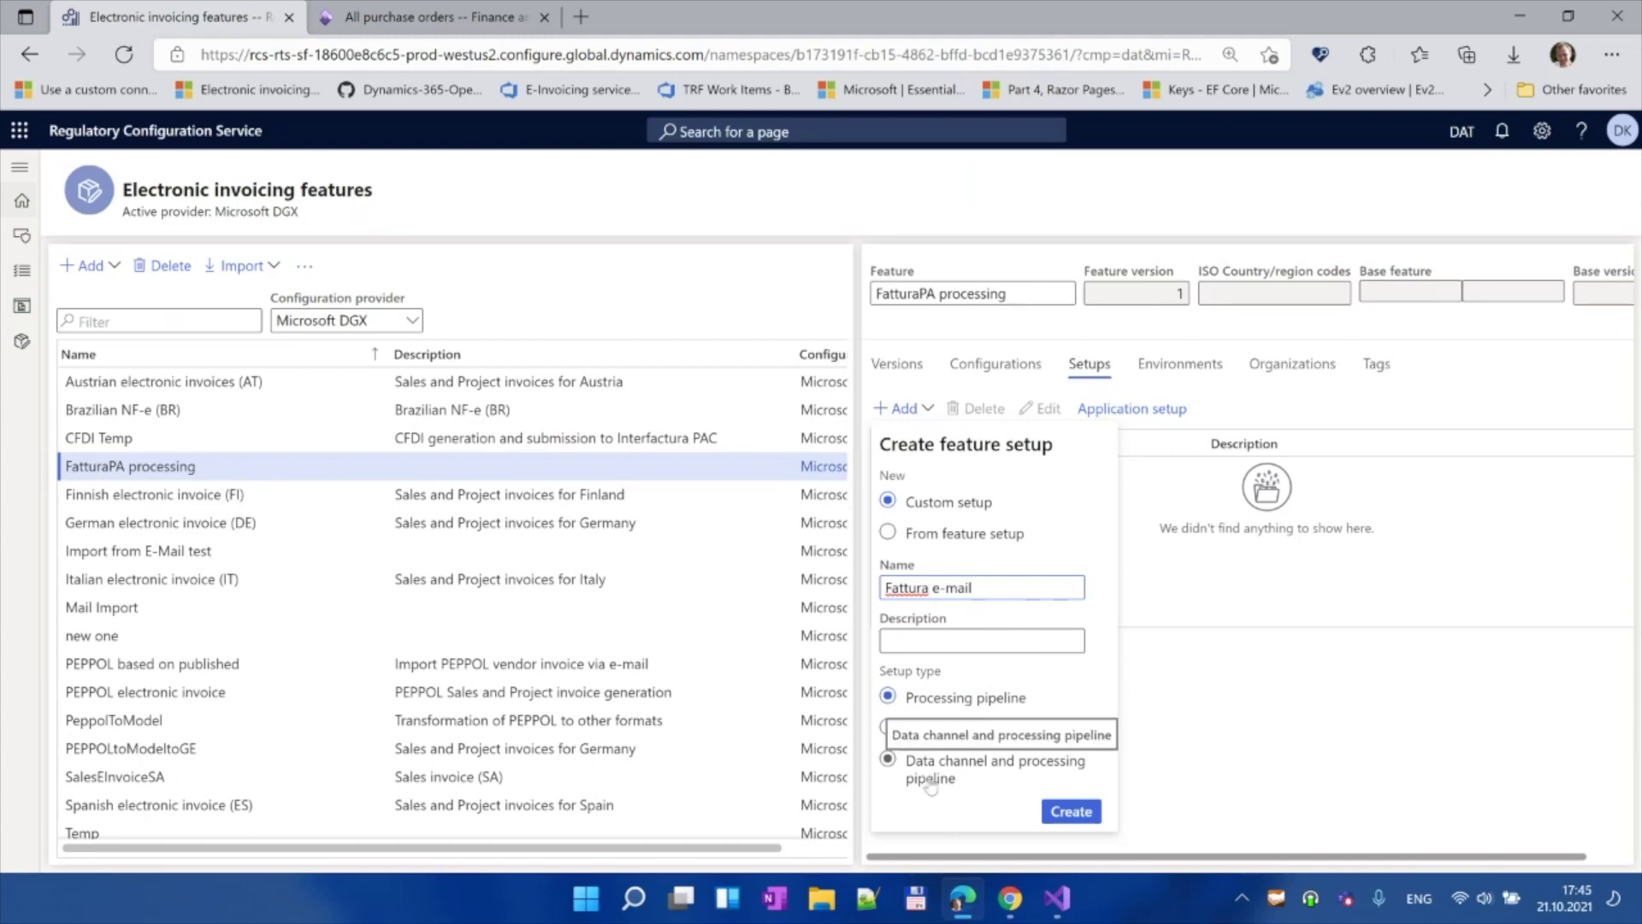
Step: Set the setup type to Data channel with Incoming e-mail as channel, and create it
click(917, 730)
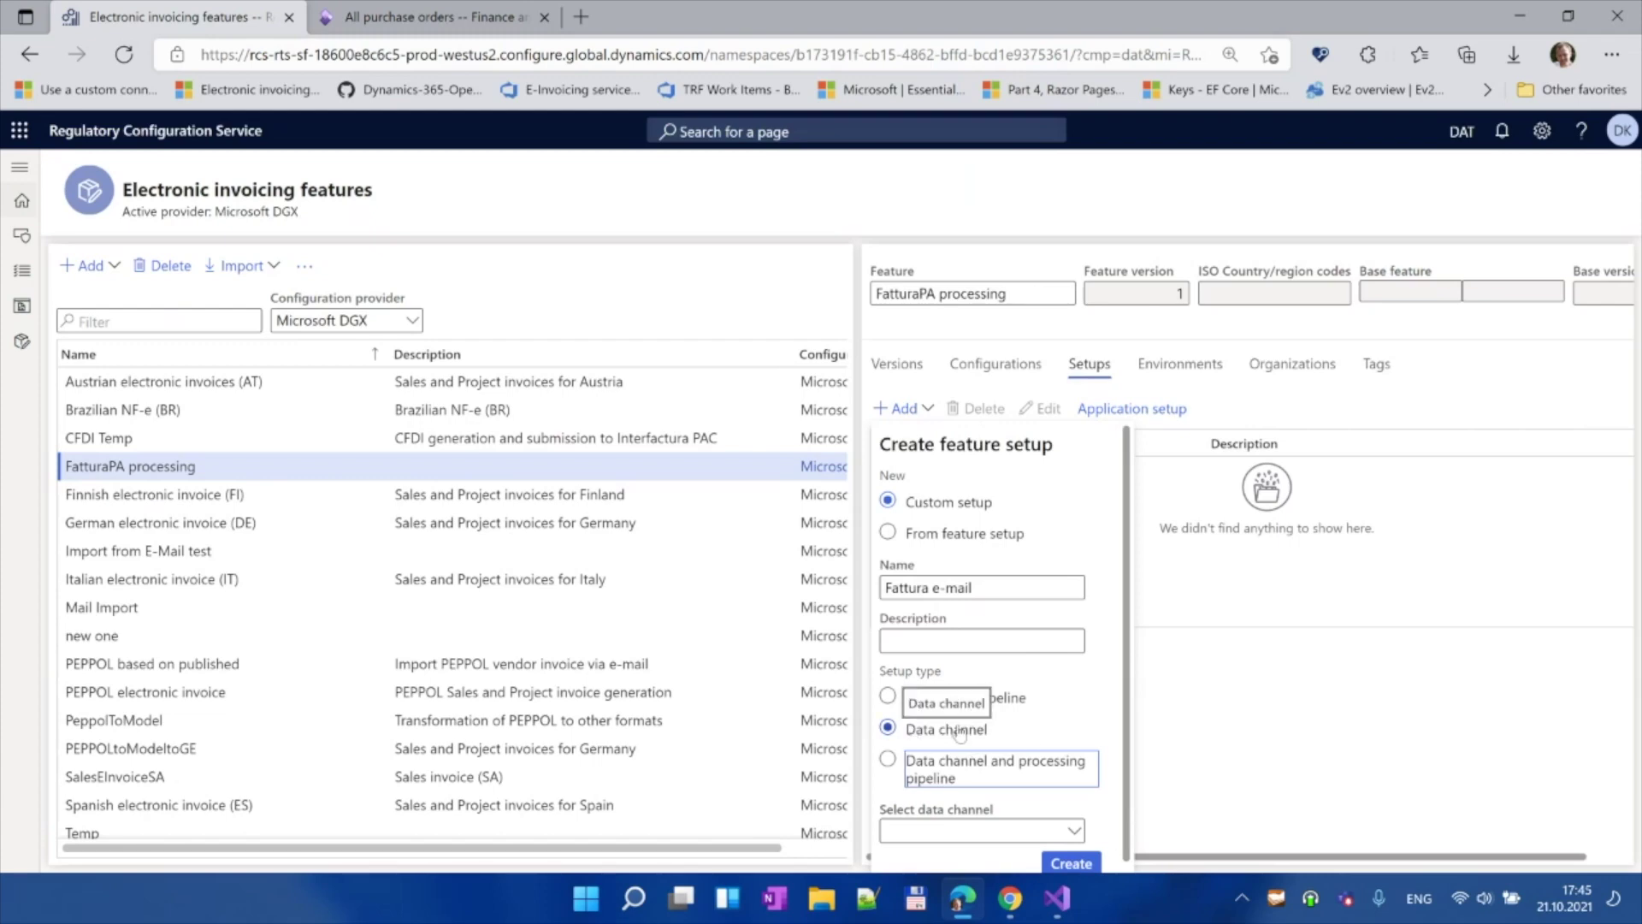
click(962, 772)
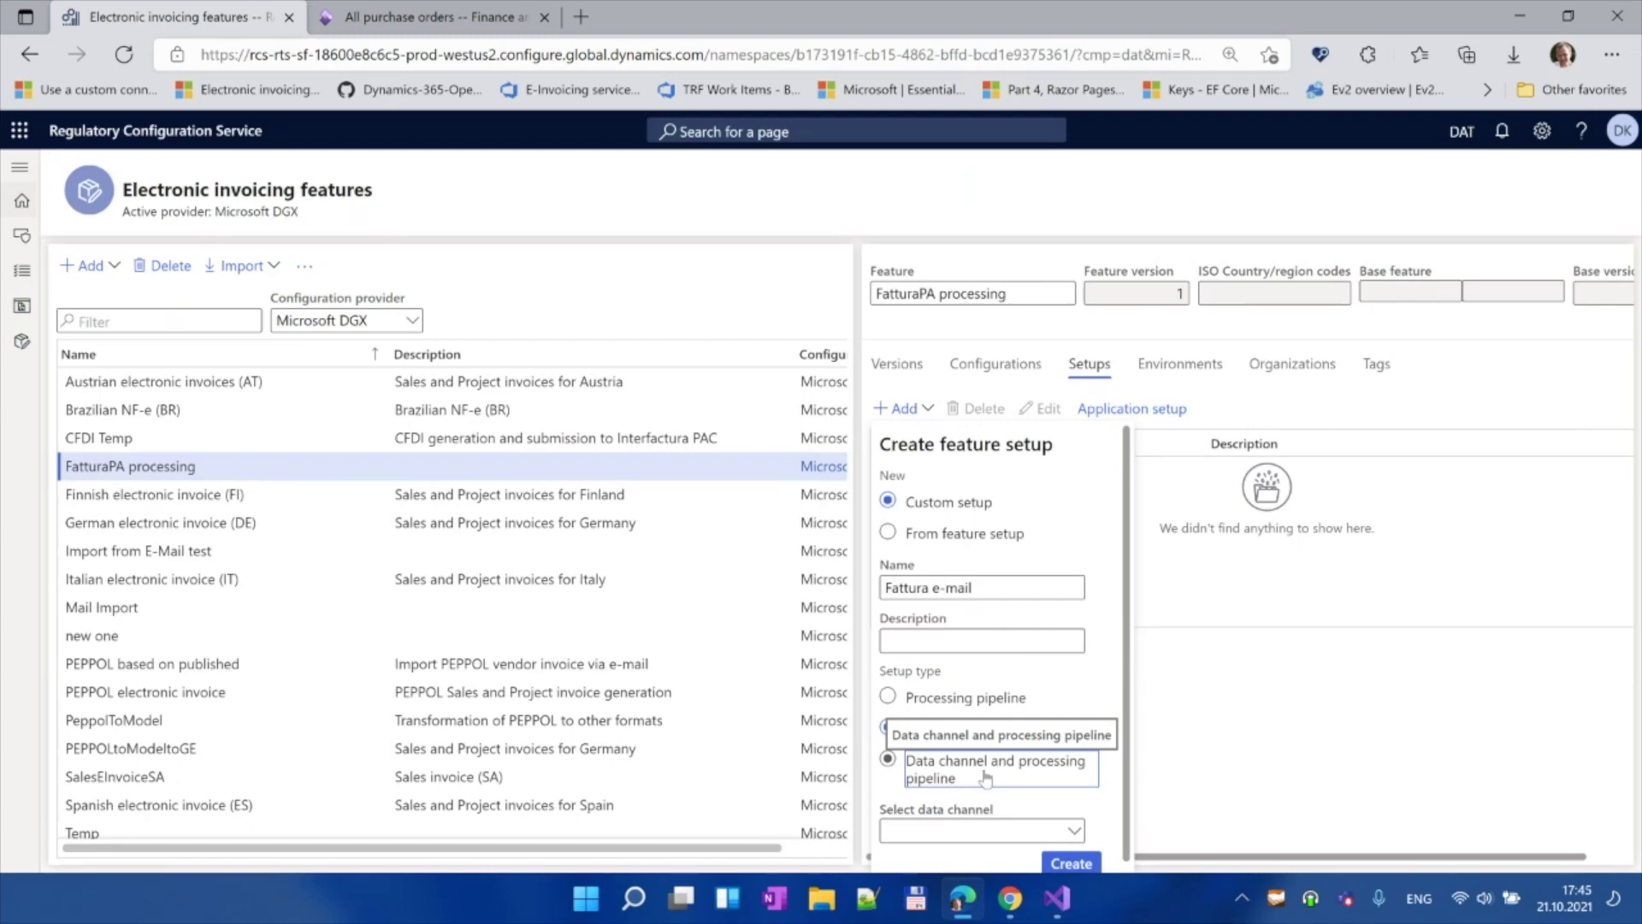
click(917, 729)
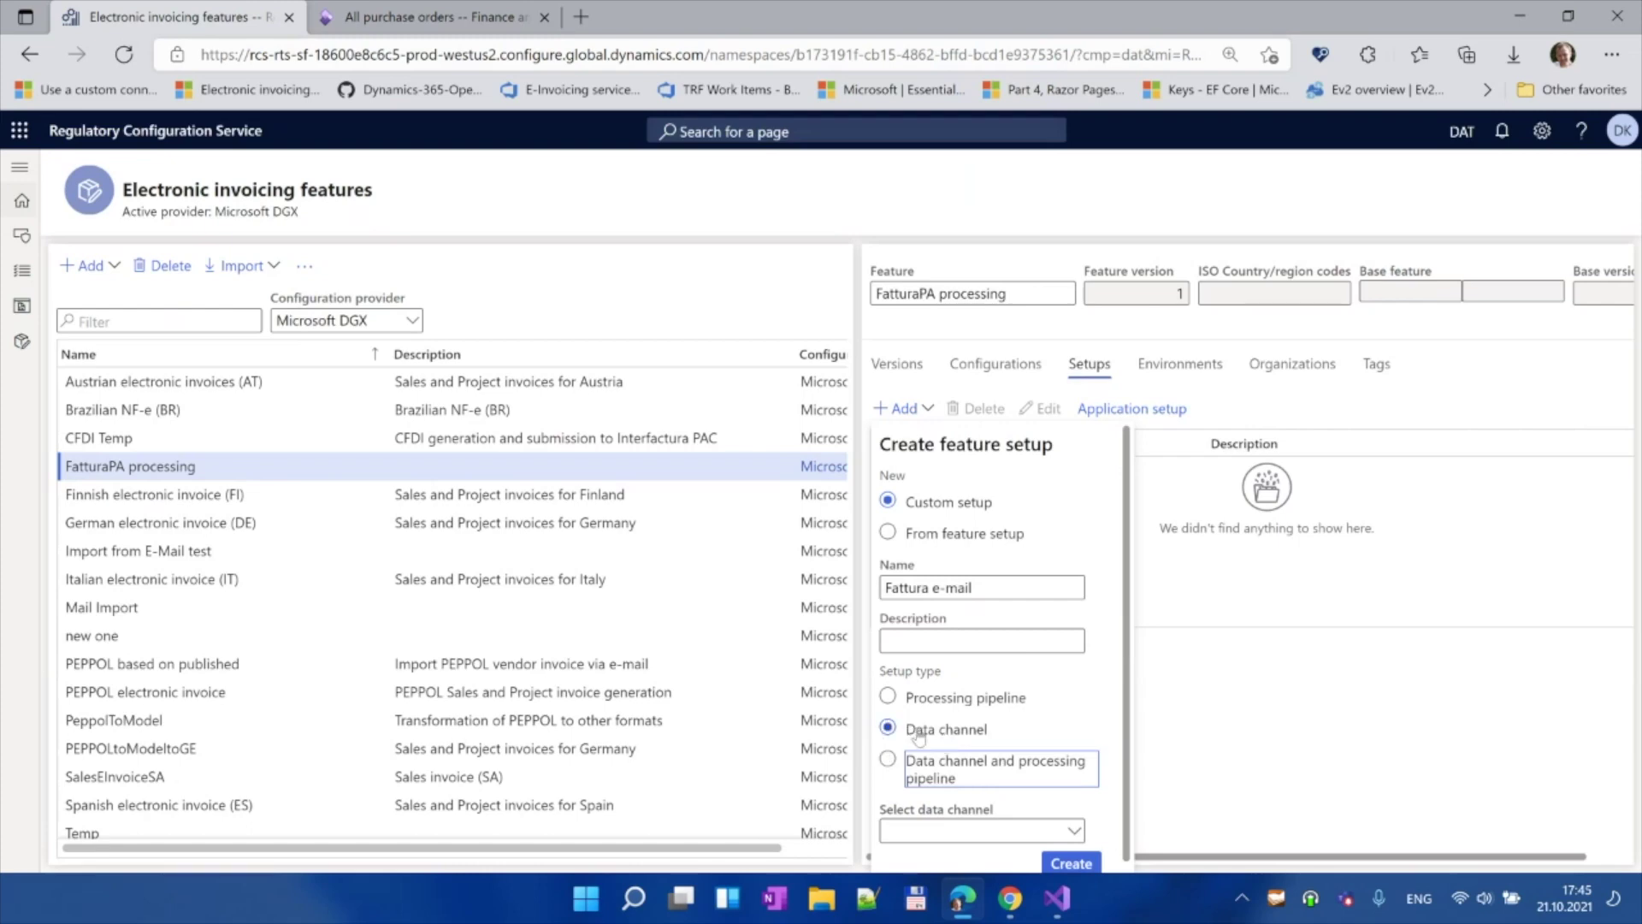
scroll(1095, 719, down, 1)
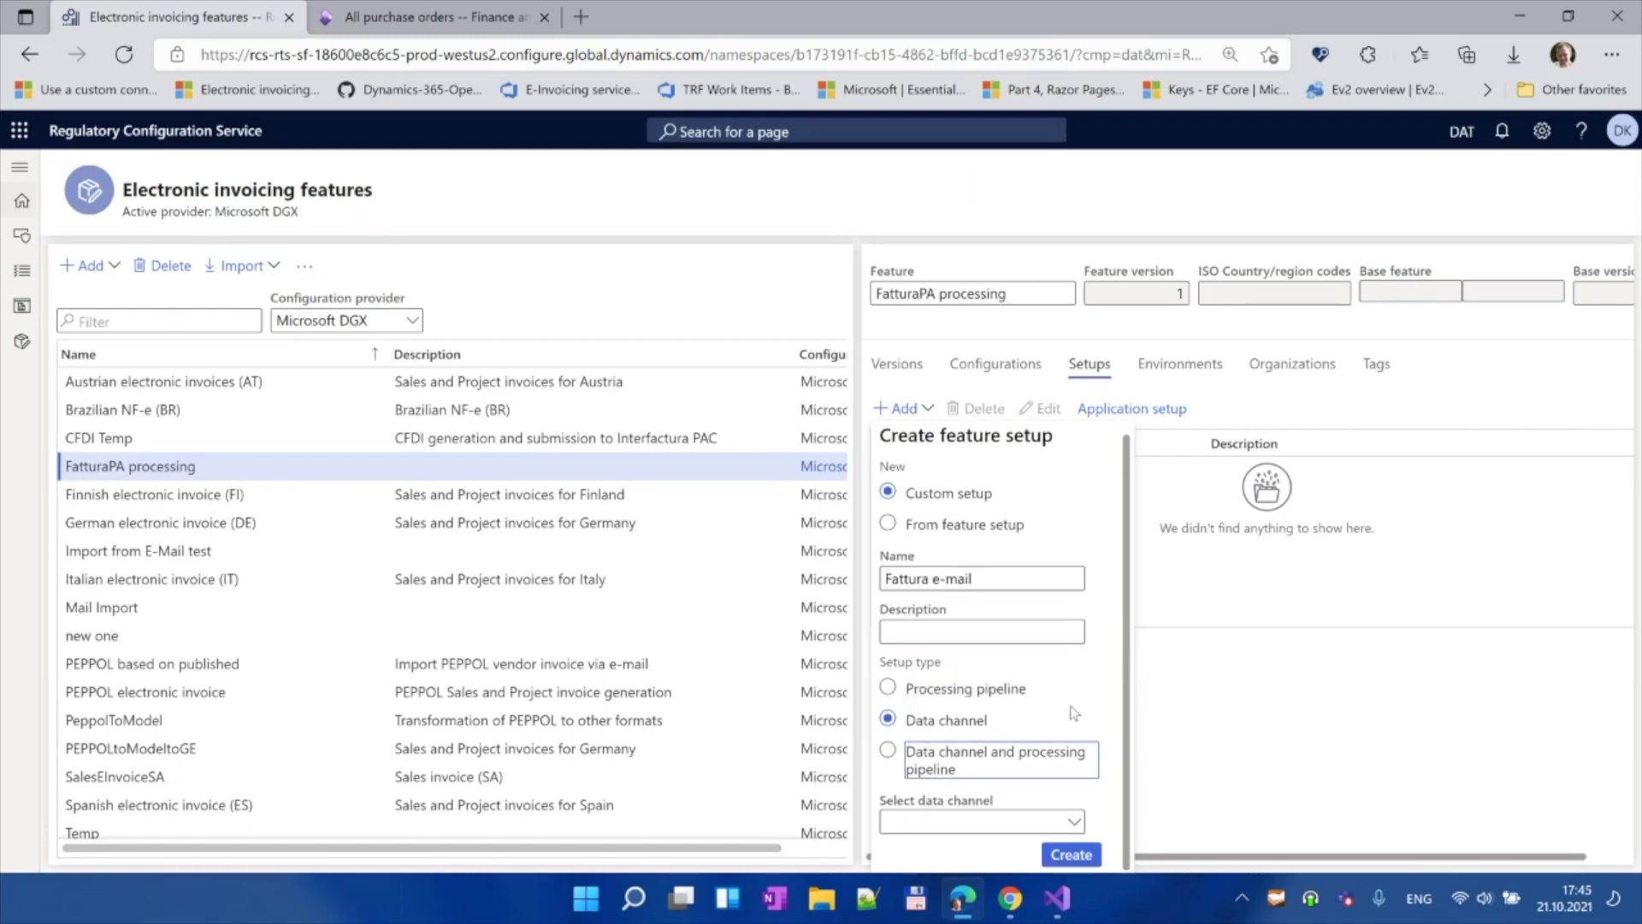
click(1074, 823)
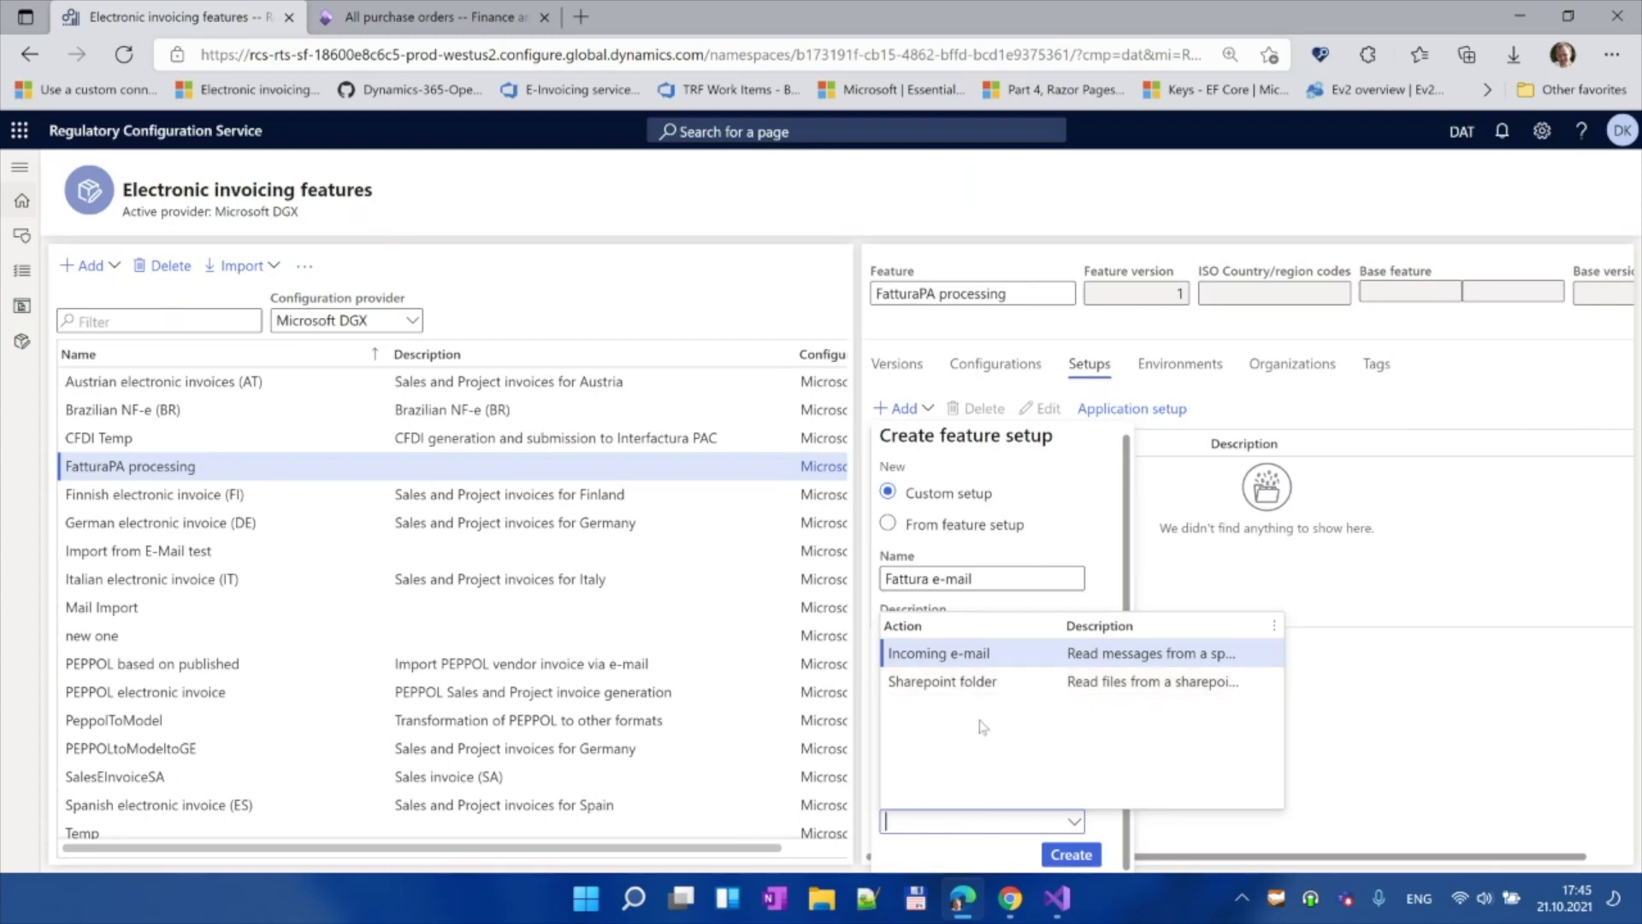
click(1015, 653)
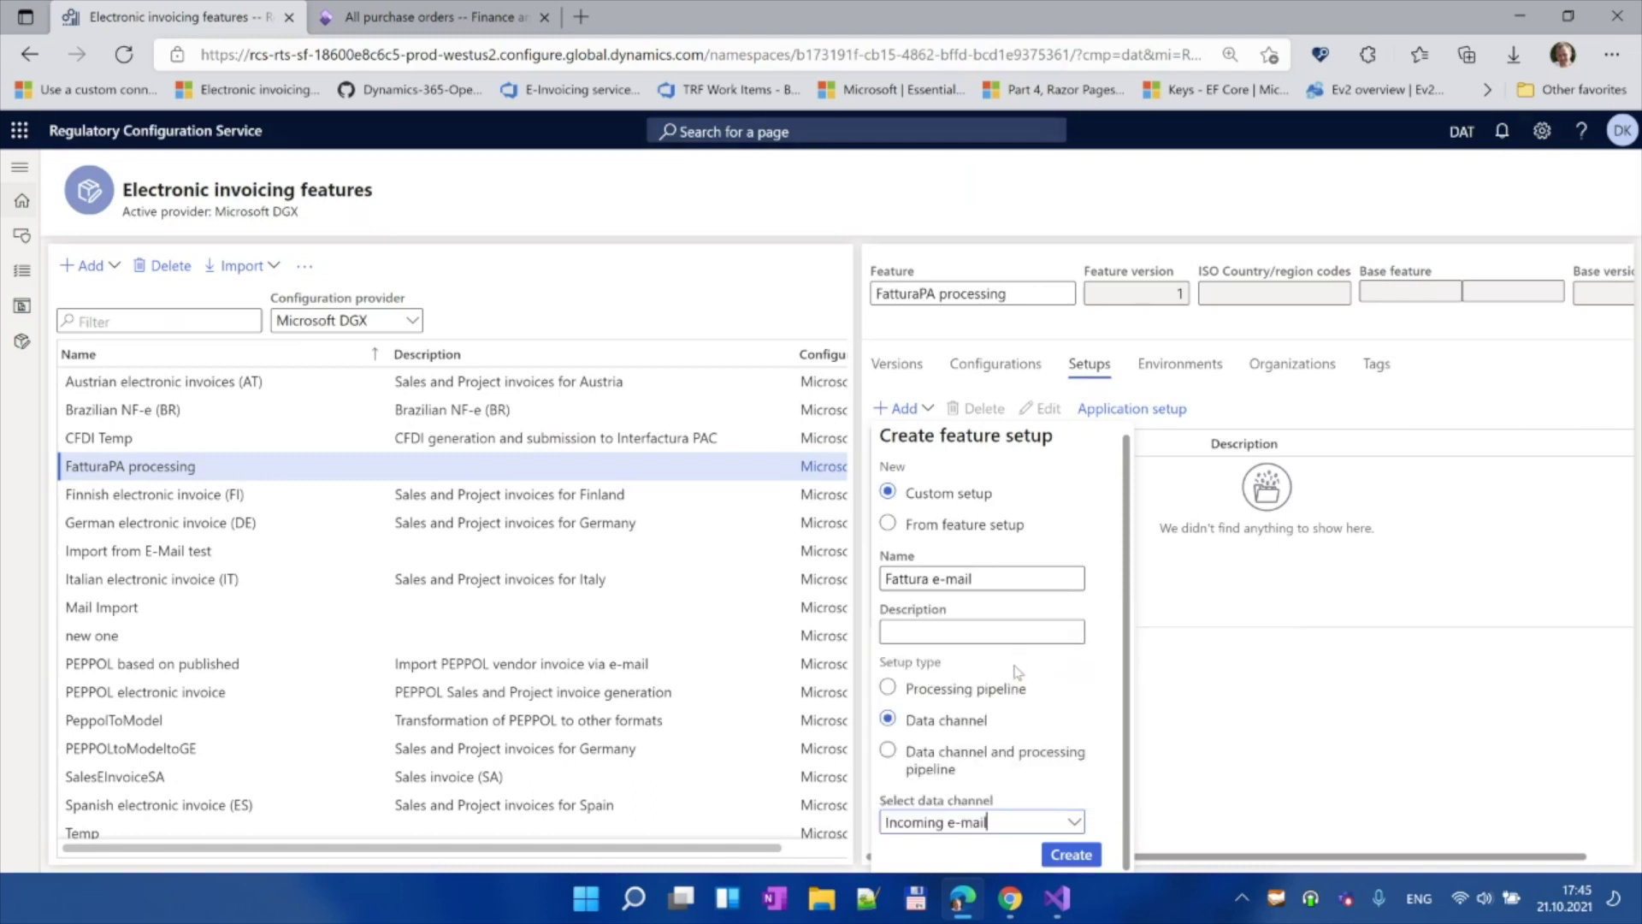
click(1071, 854)
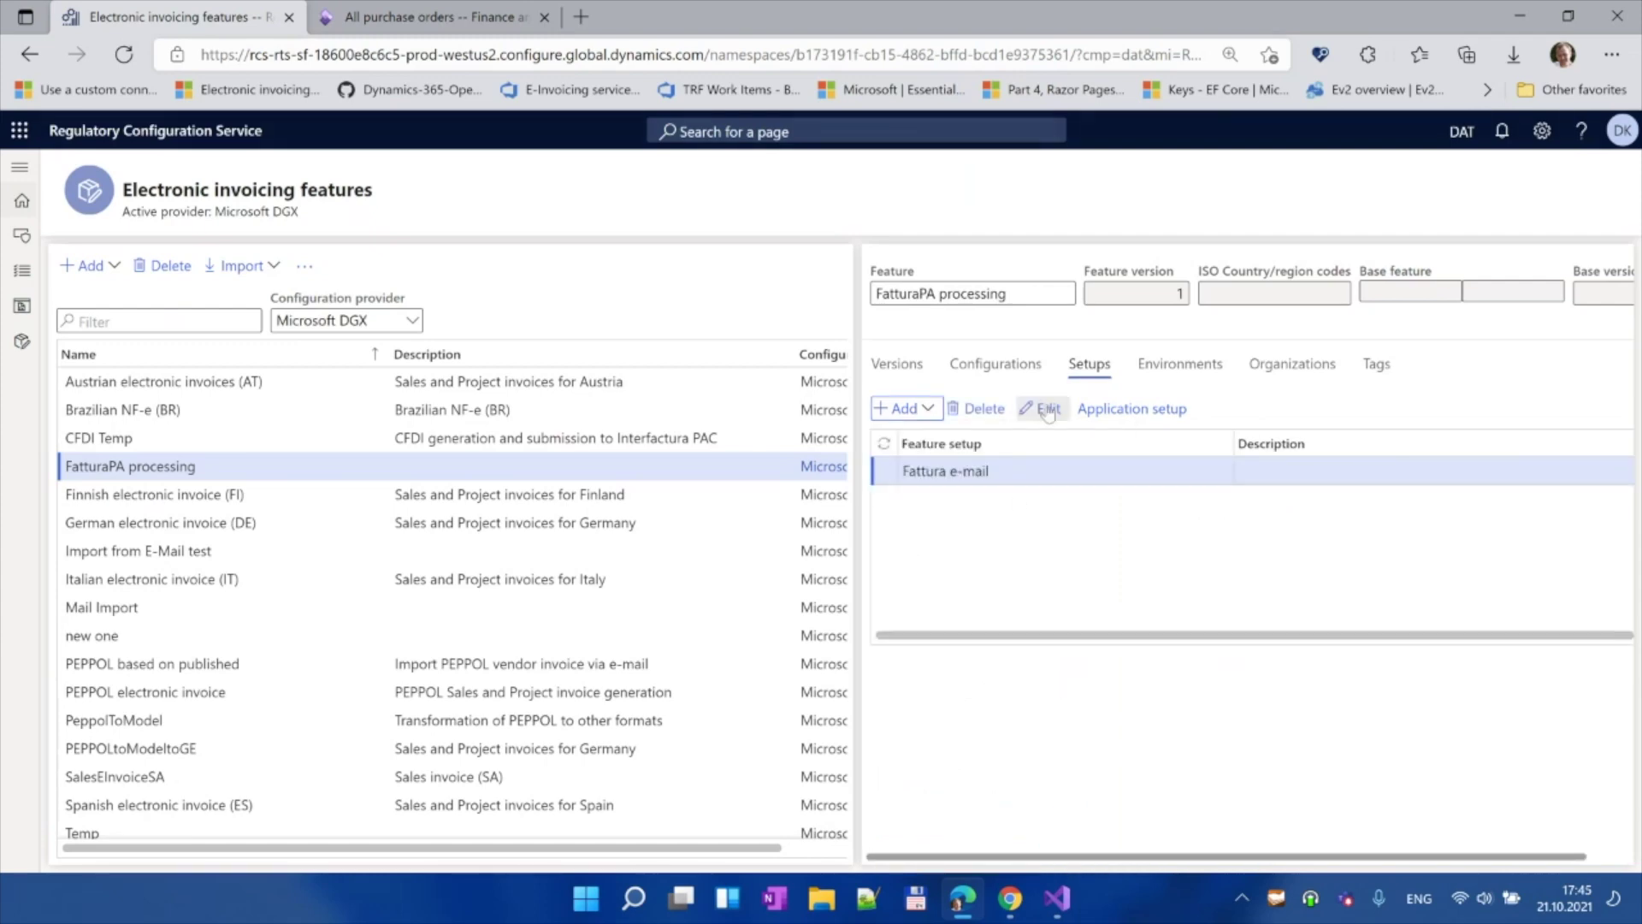
Step: Edit the channel: description 'FatturaPA e-mail' and data channel identifier FattMail
click(1047, 410)
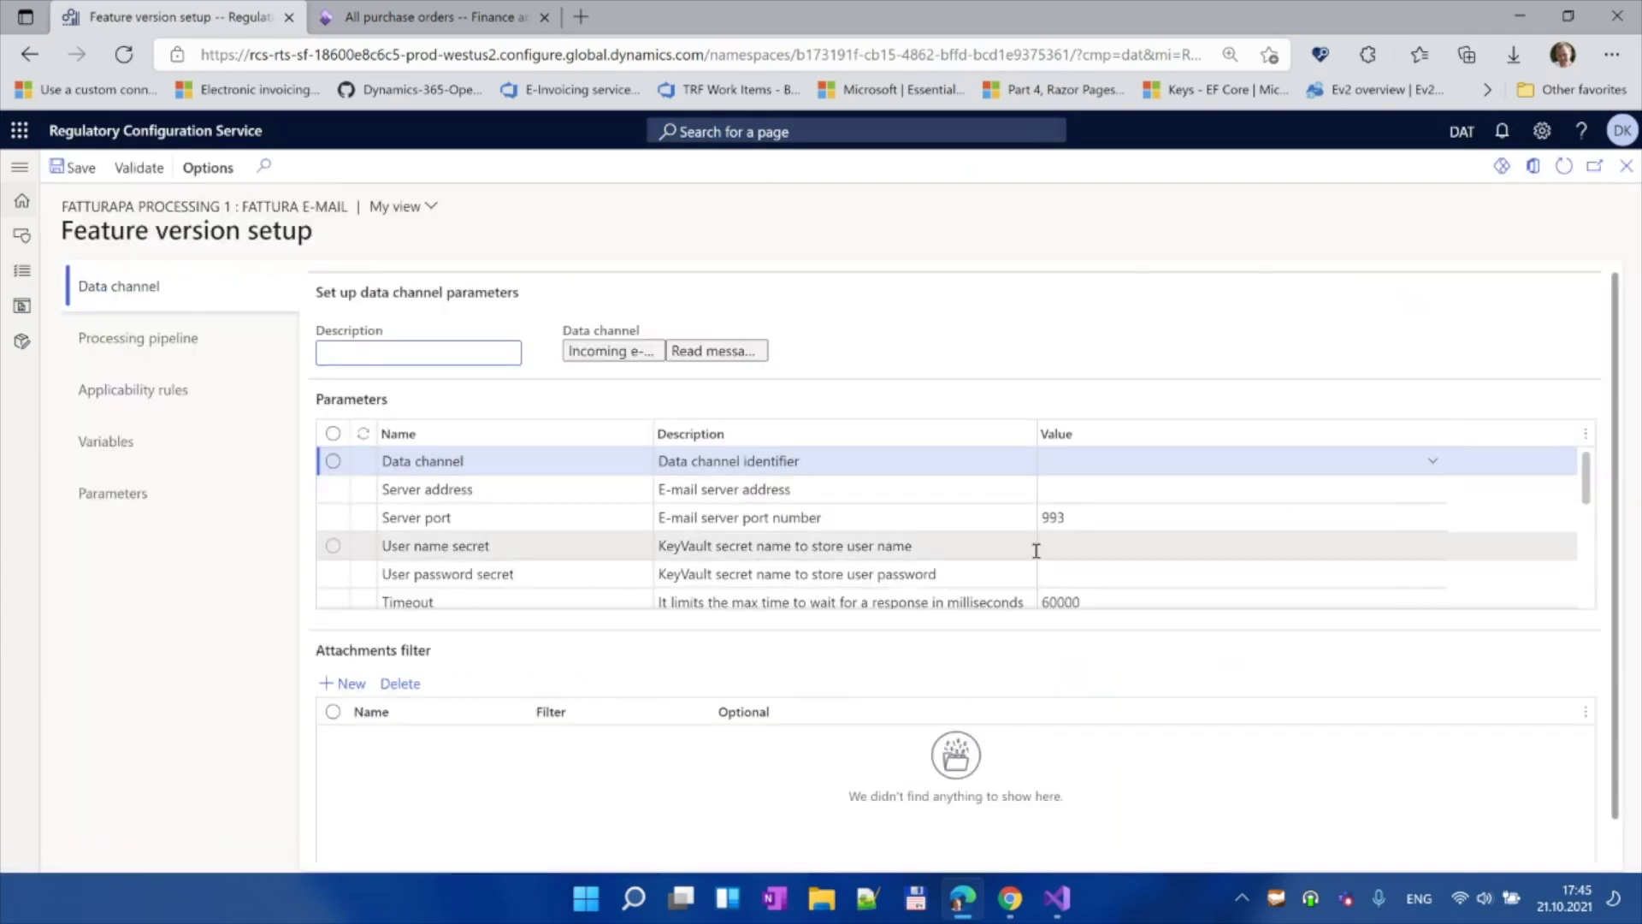
click(406, 351)
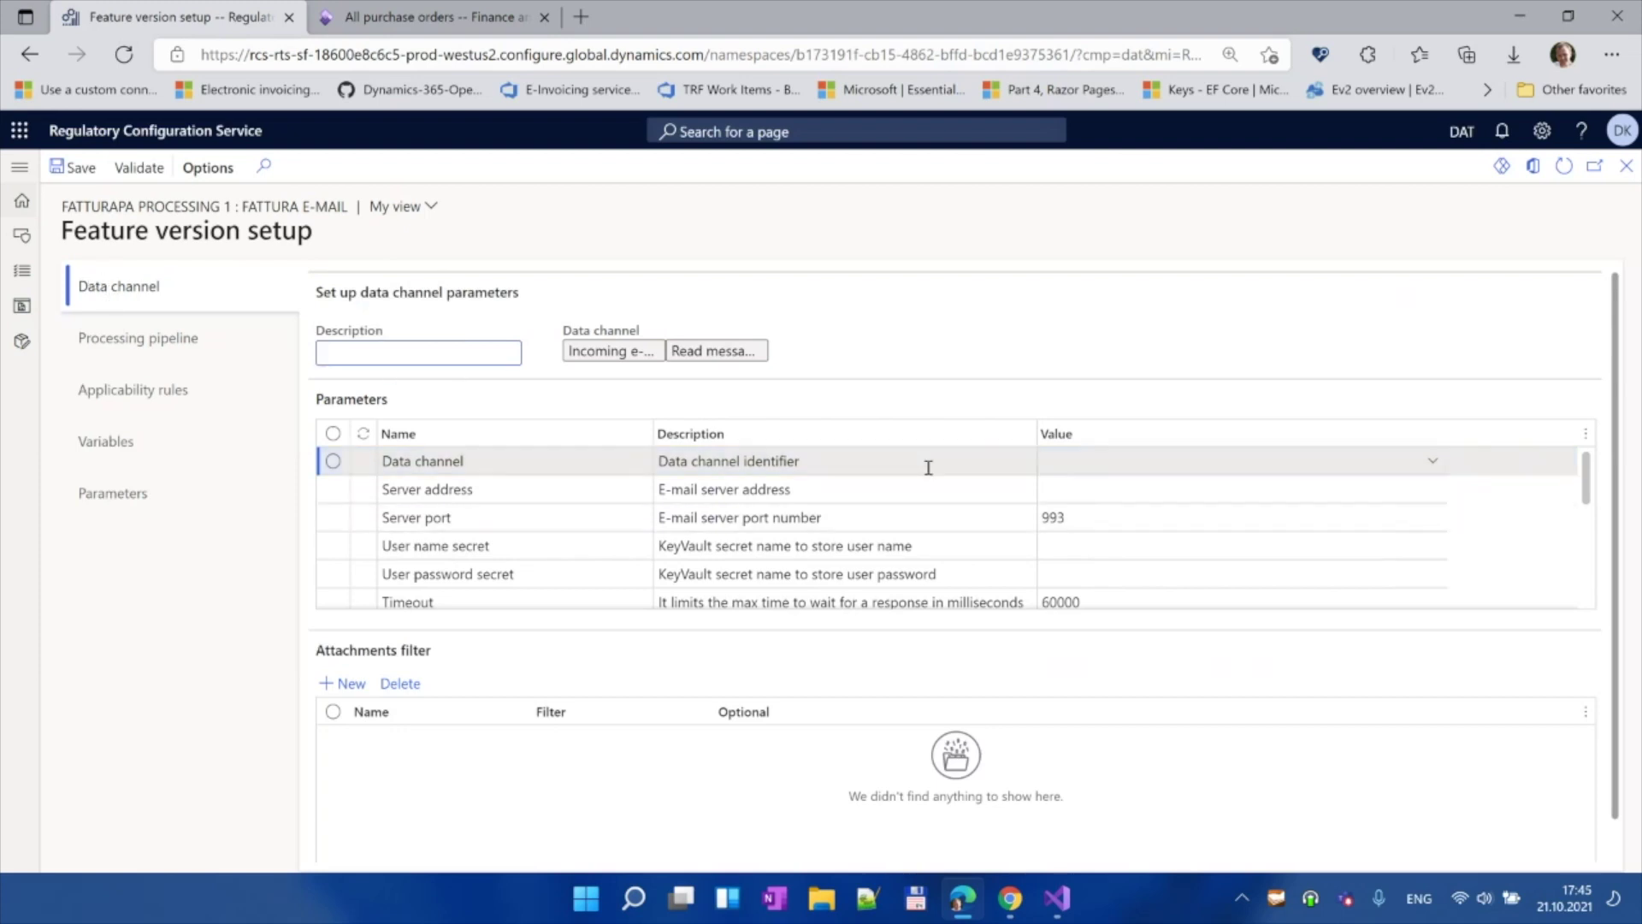
scroll(1142, 529, down, 3)
scroll(1142, 528, up, 3)
text(Fattura)
key(BackSpace)
text(PA e-mail)
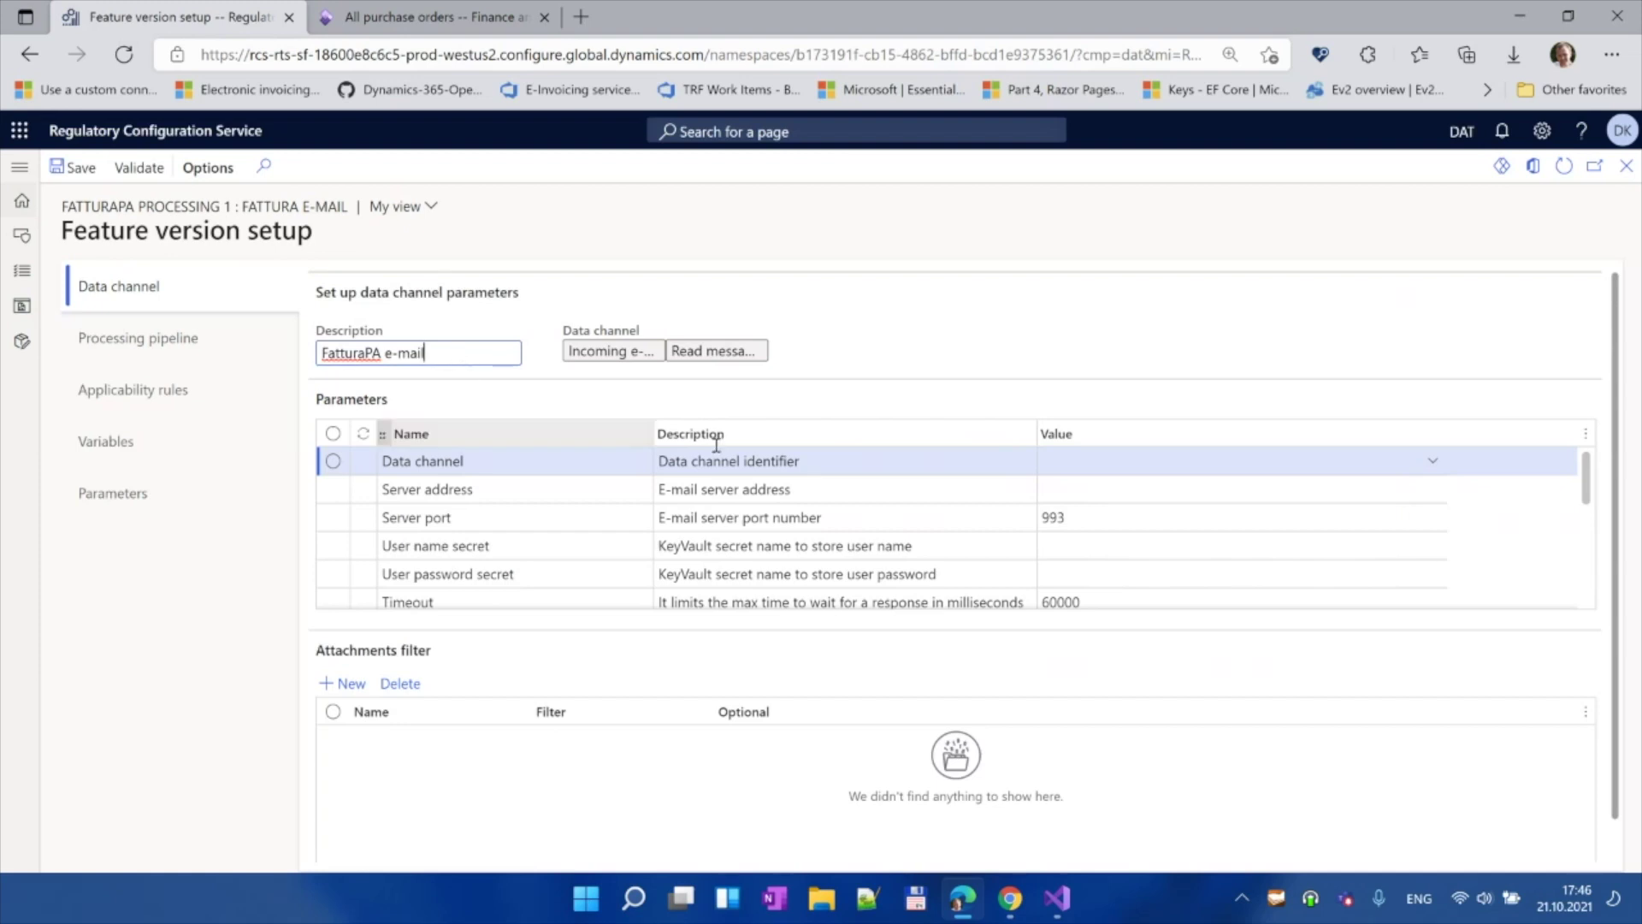
click(1135, 461)
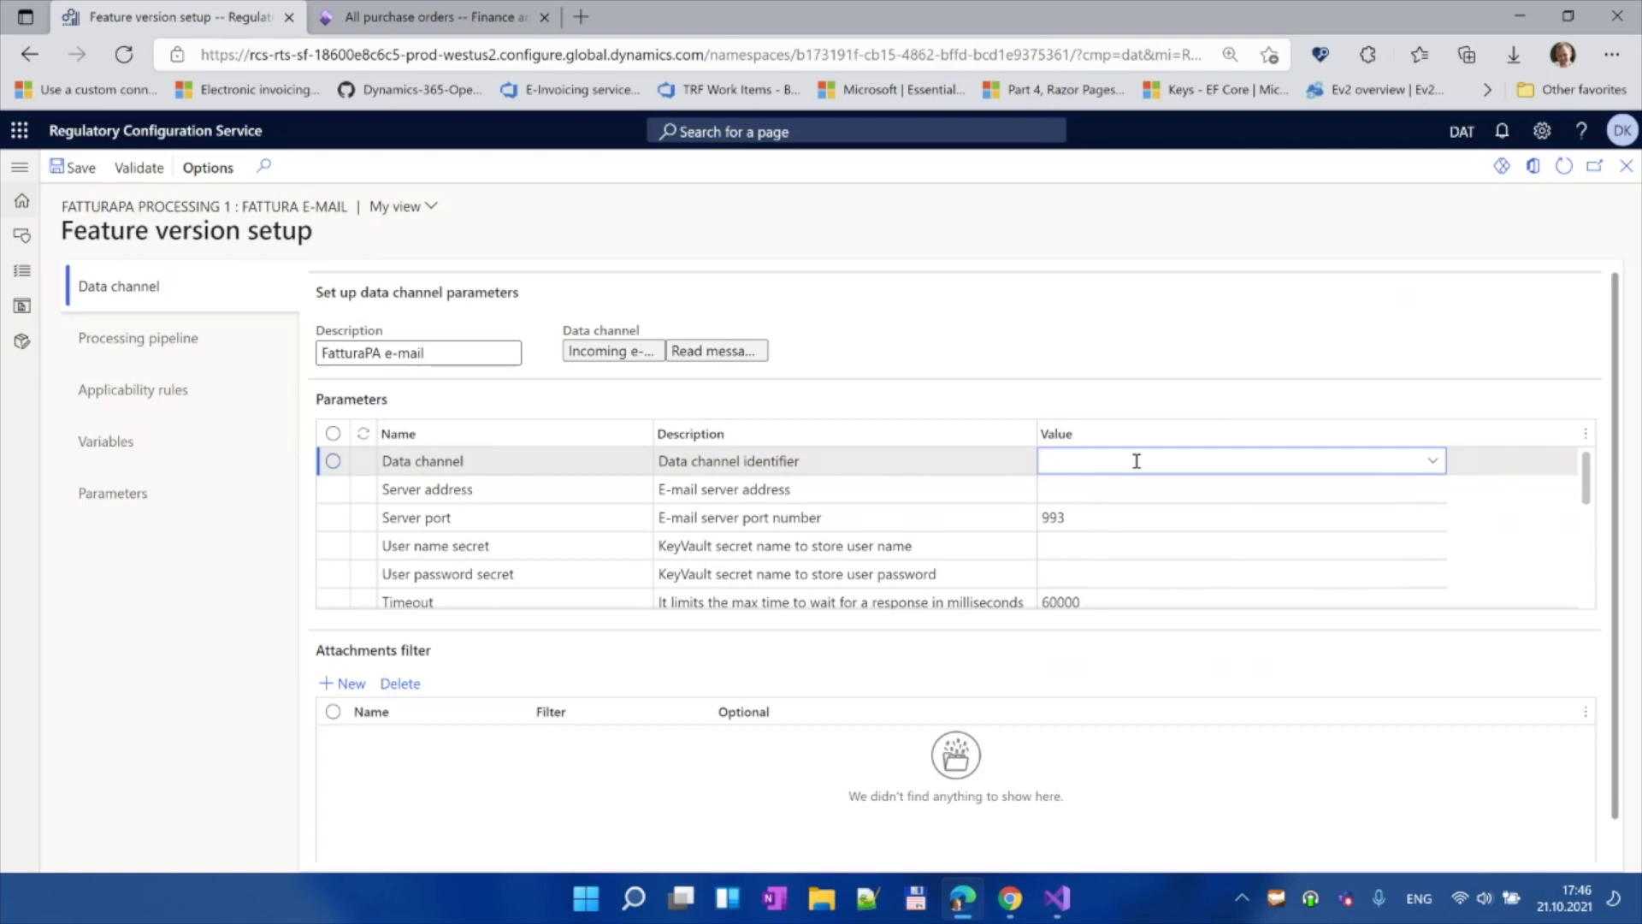
text(FattMail)
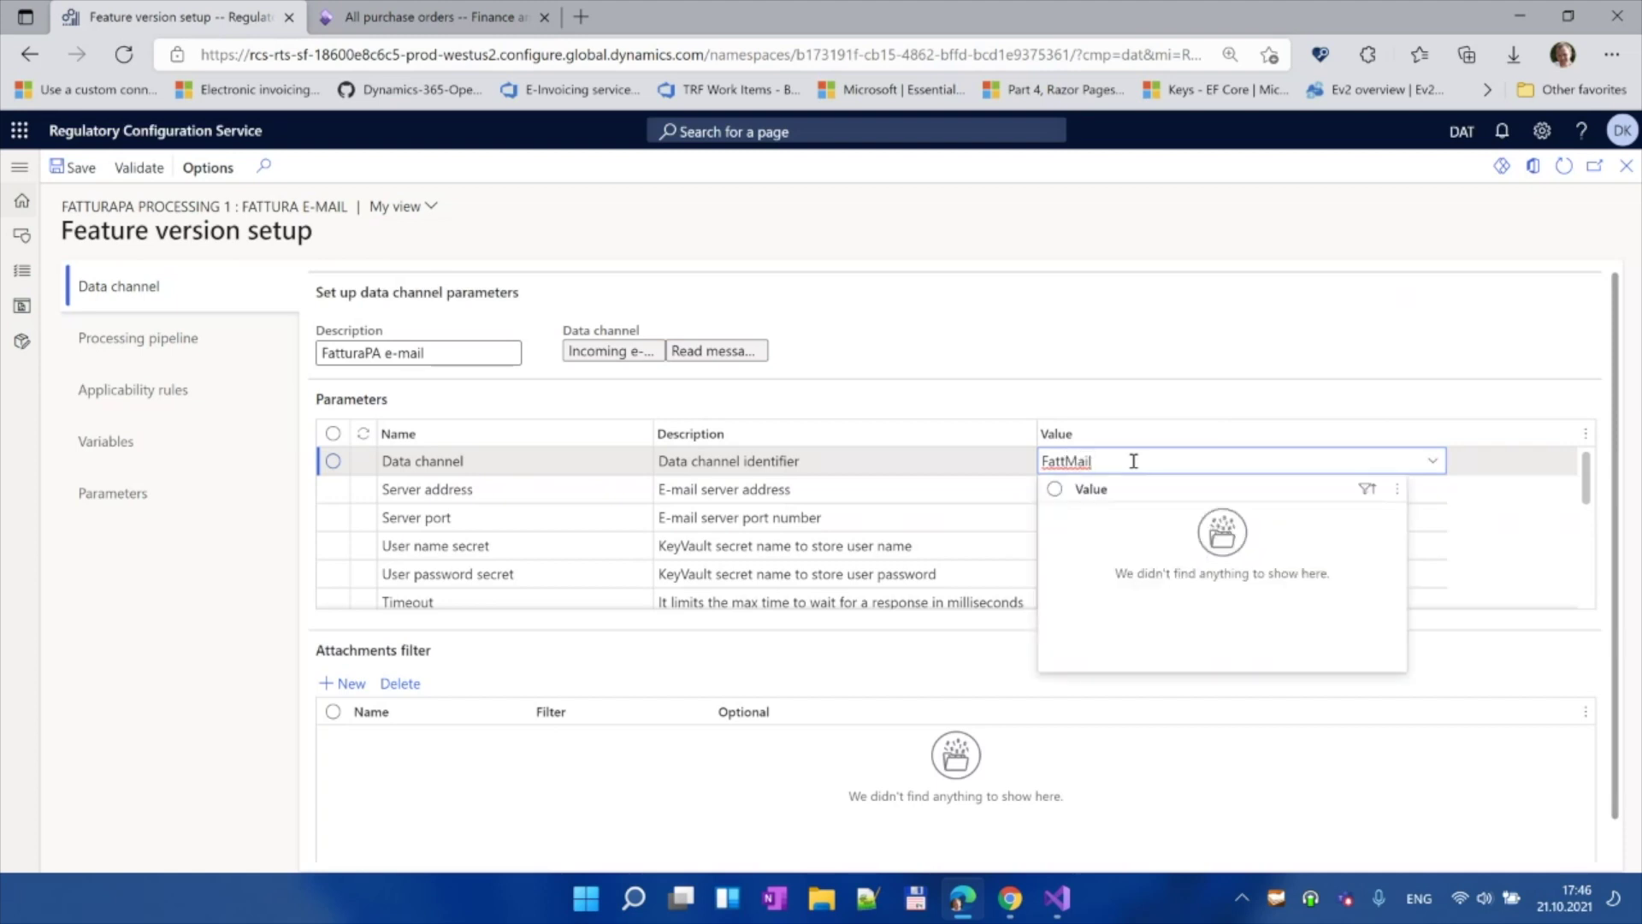
key(Return)
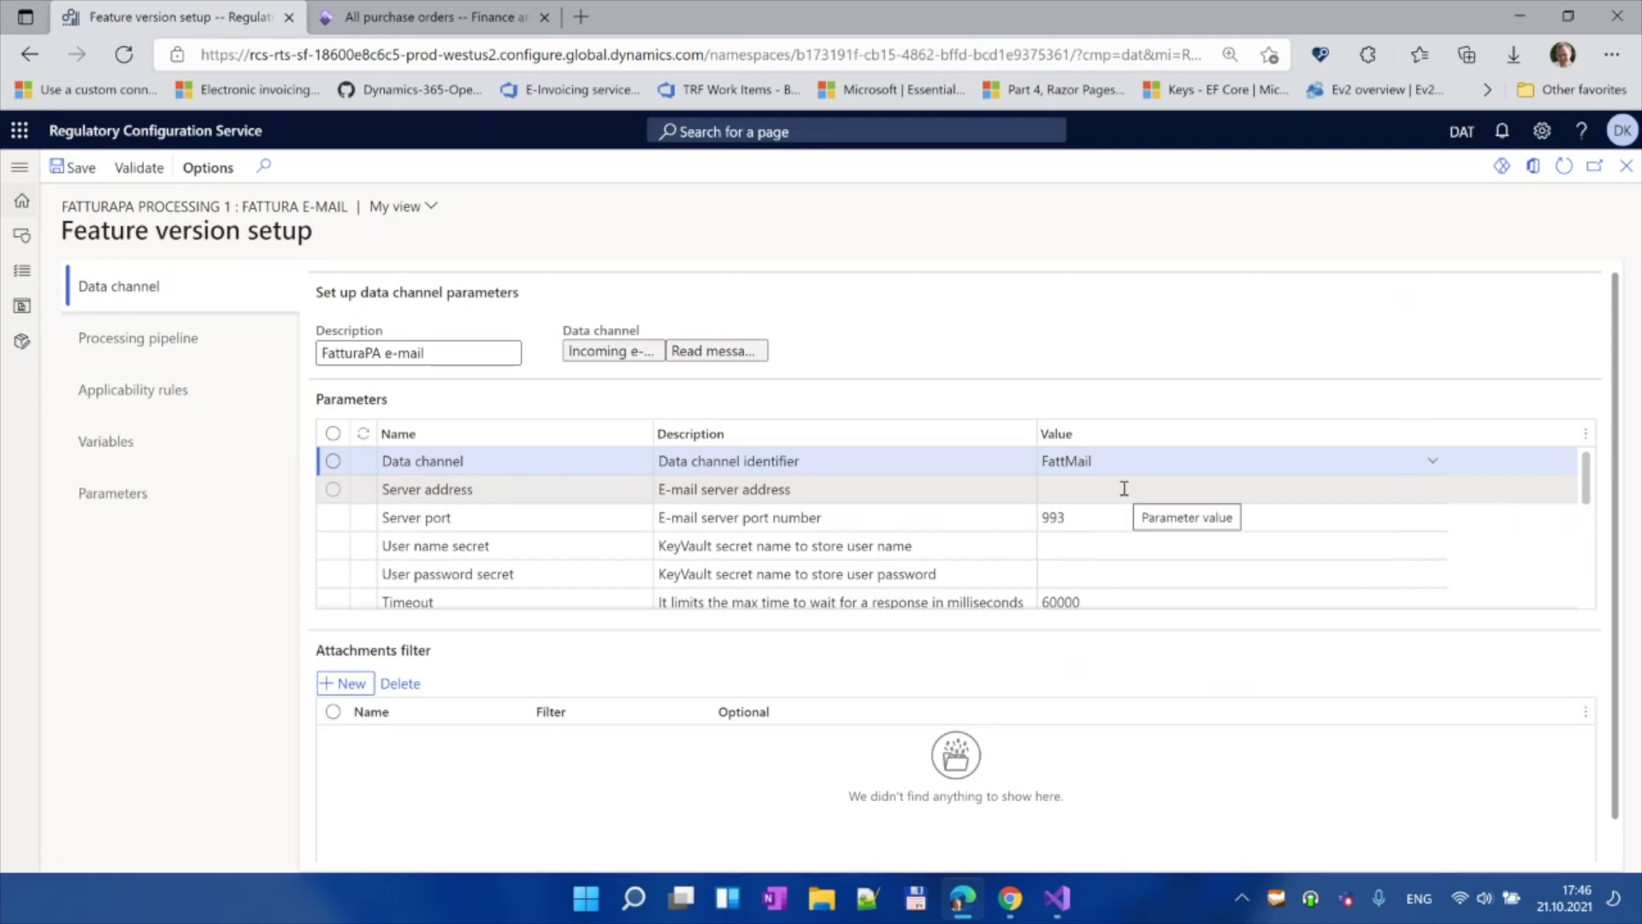
Step: Assign the e-mail account user name and password secrets from the Key Vault lookups
click(1128, 536)
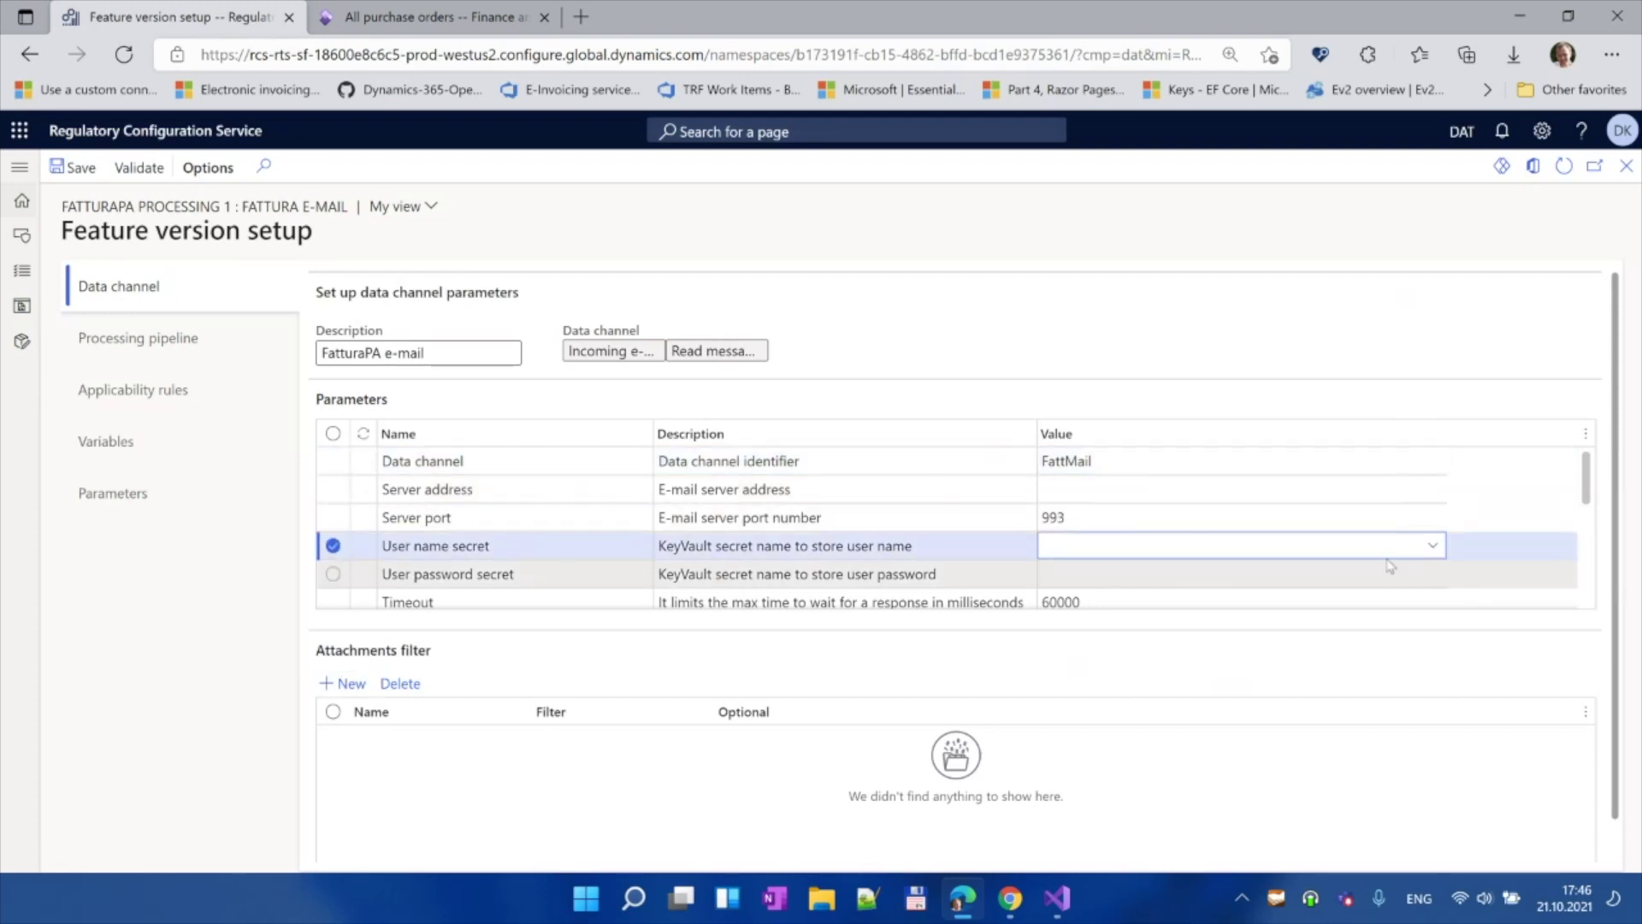
click(1430, 544)
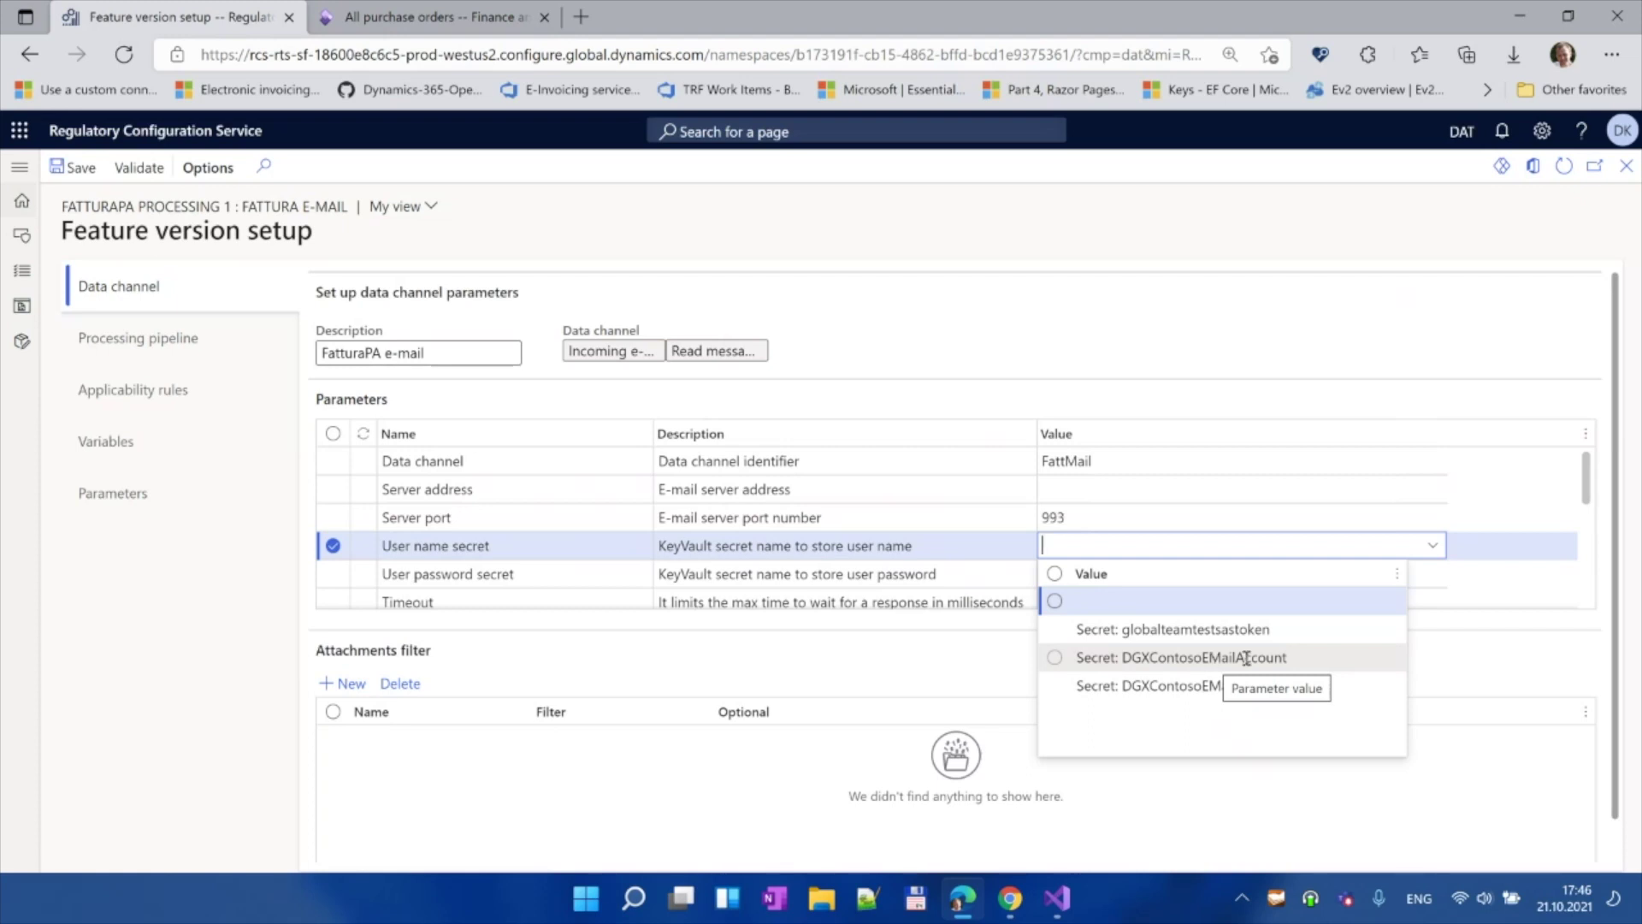
click(1247, 657)
click(1380, 569)
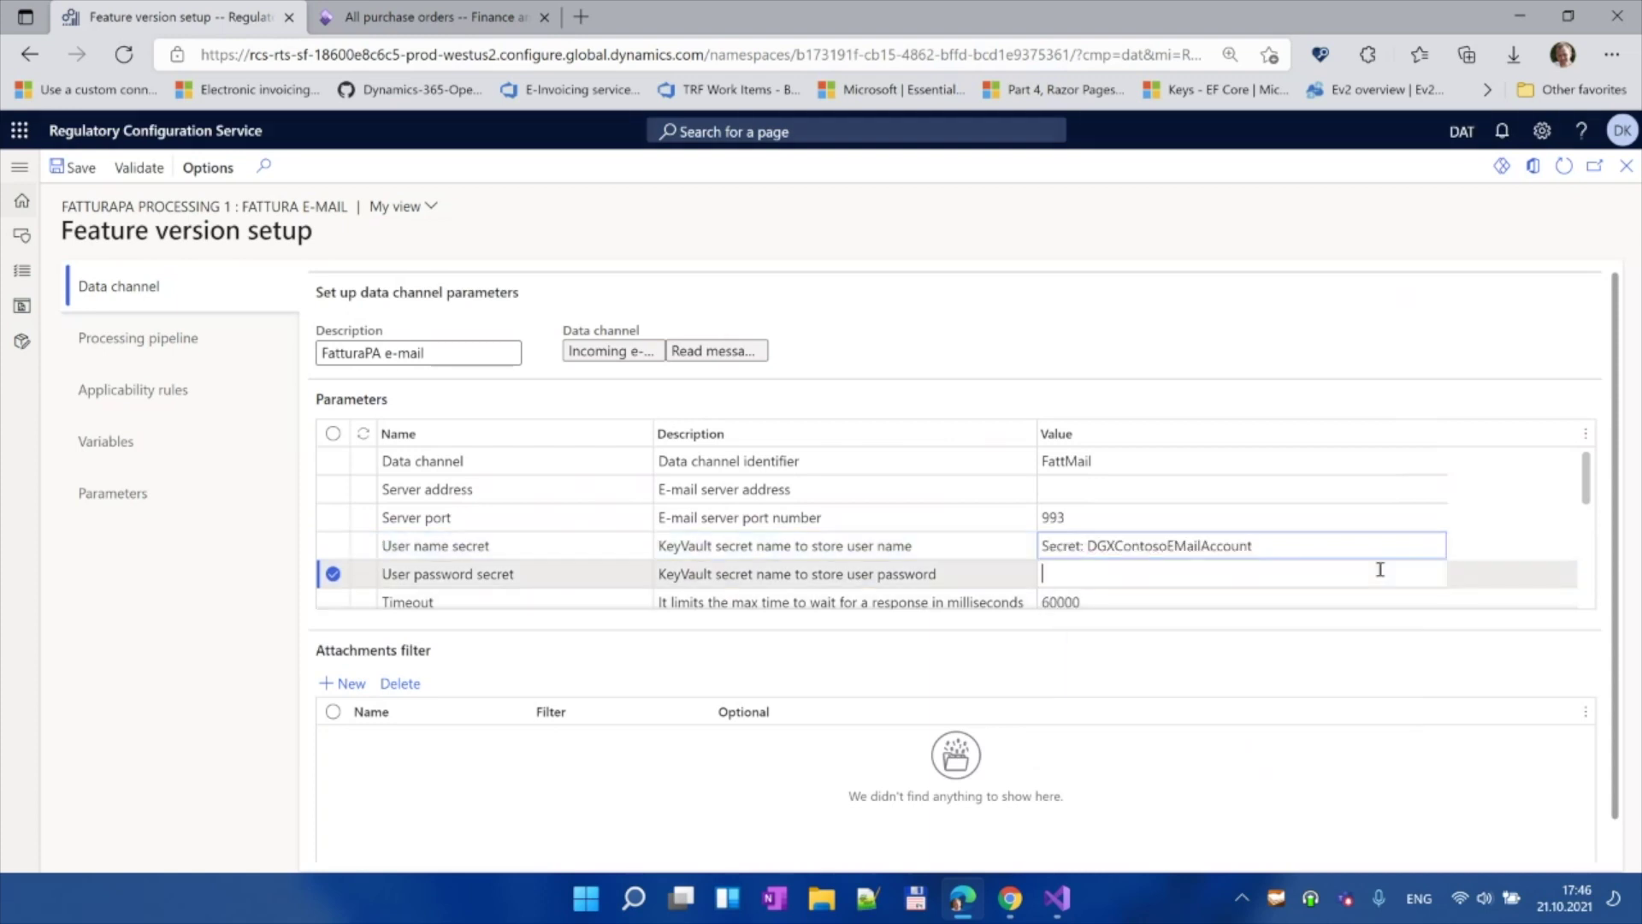
click(1439, 577)
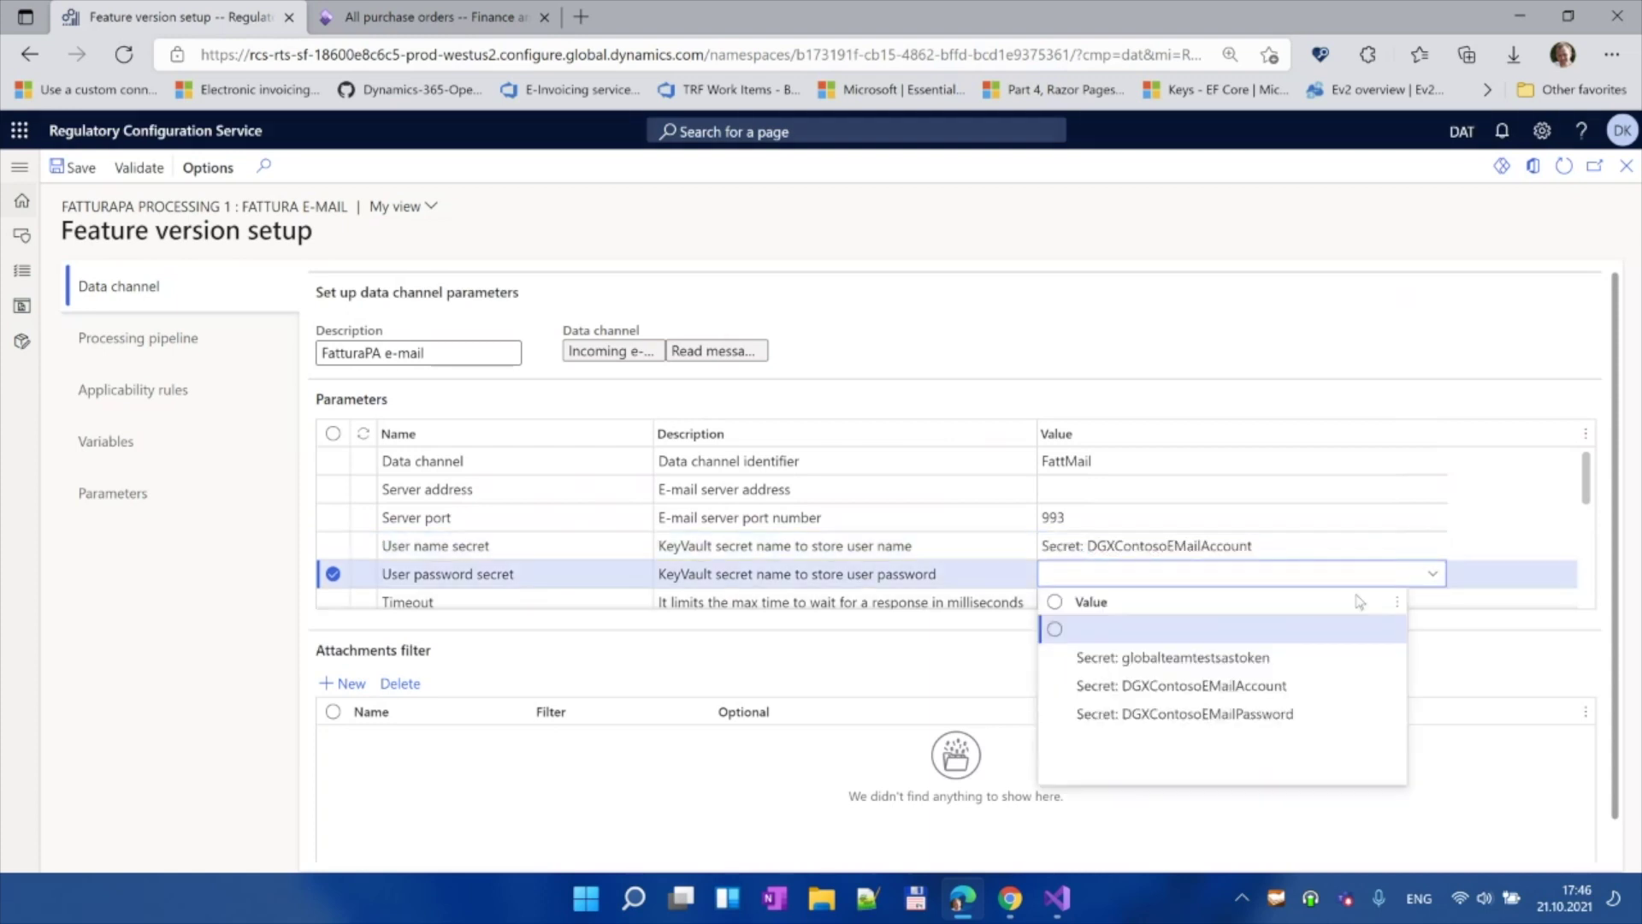
click(1231, 715)
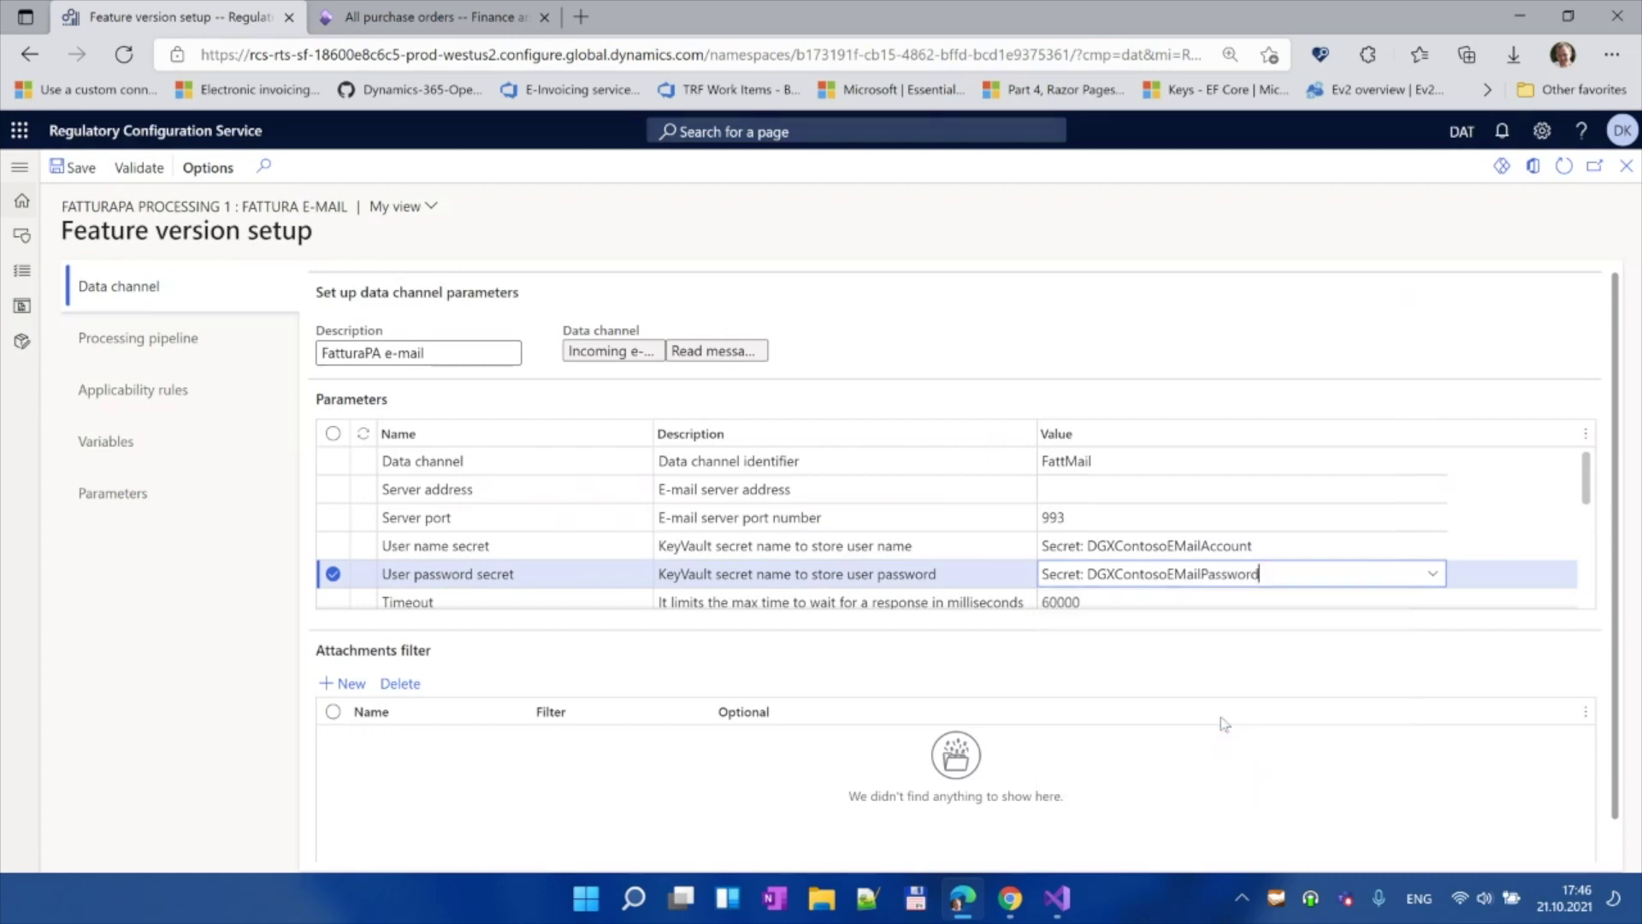
drag(1589, 491, 1593, 530)
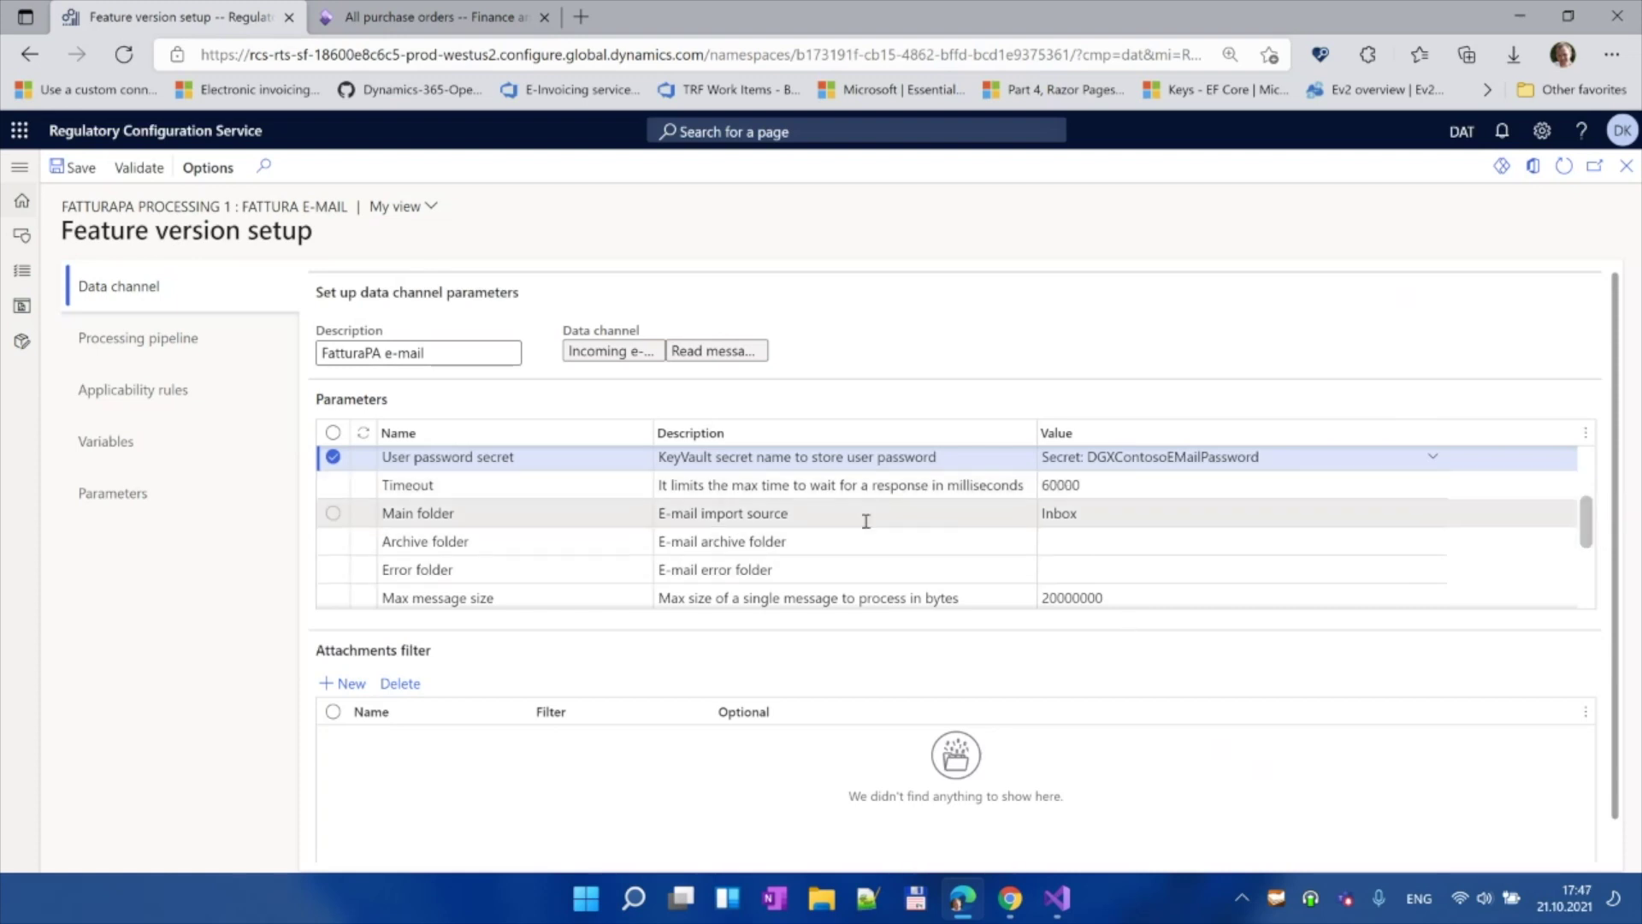
Step: Set the mail folders: main Inbox, archive Processing, error Error
click(1159, 508)
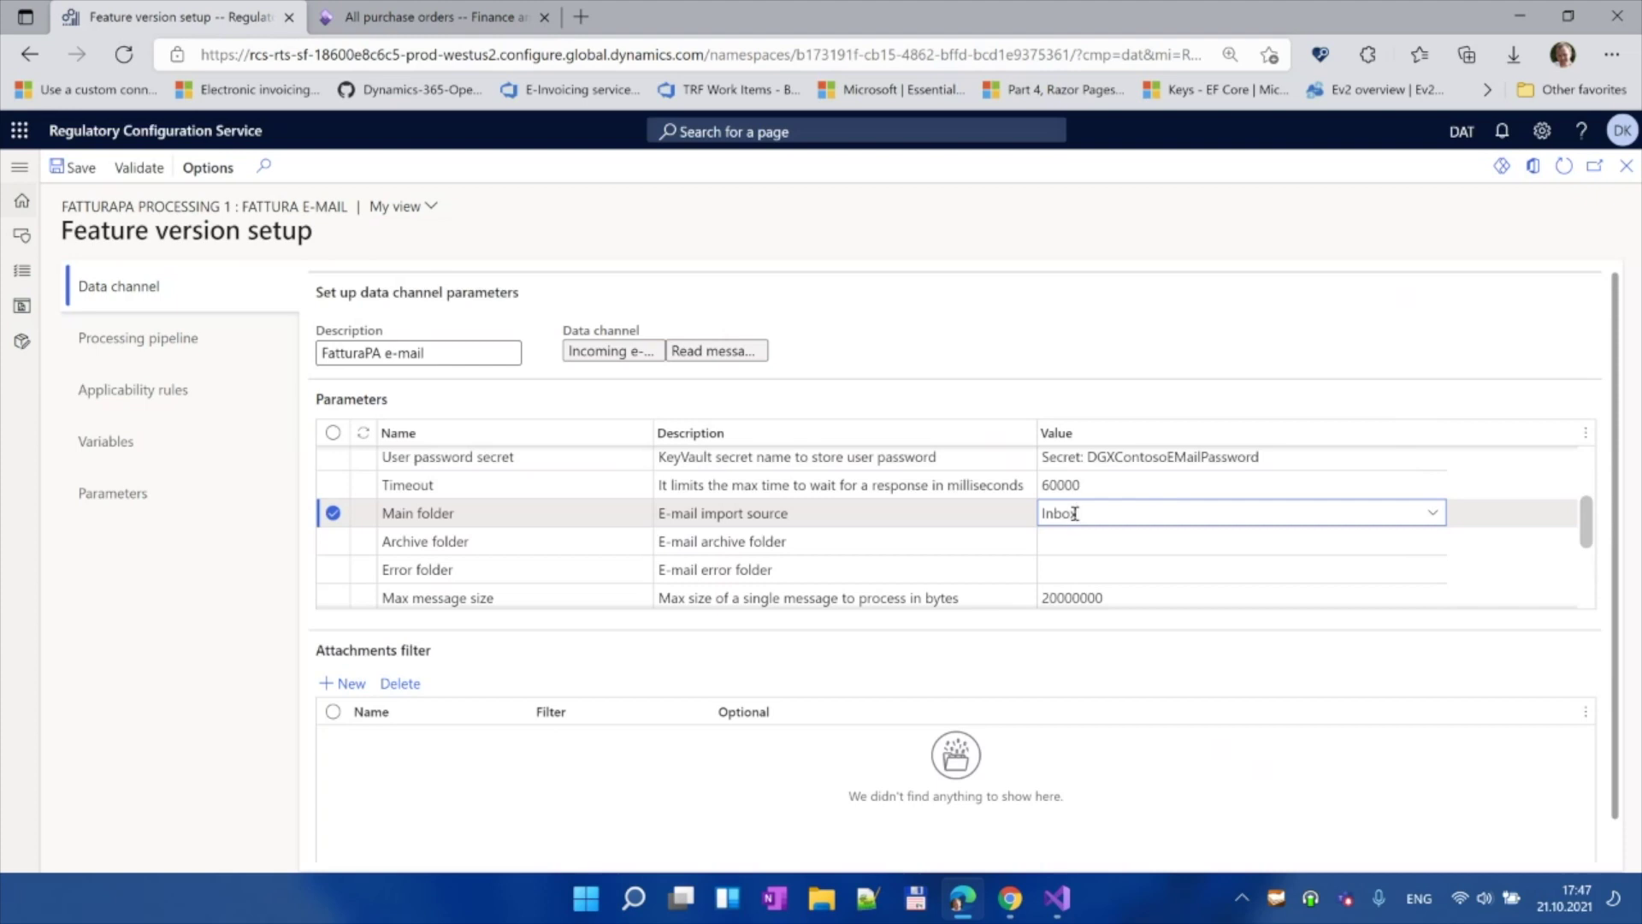
click(1067, 541)
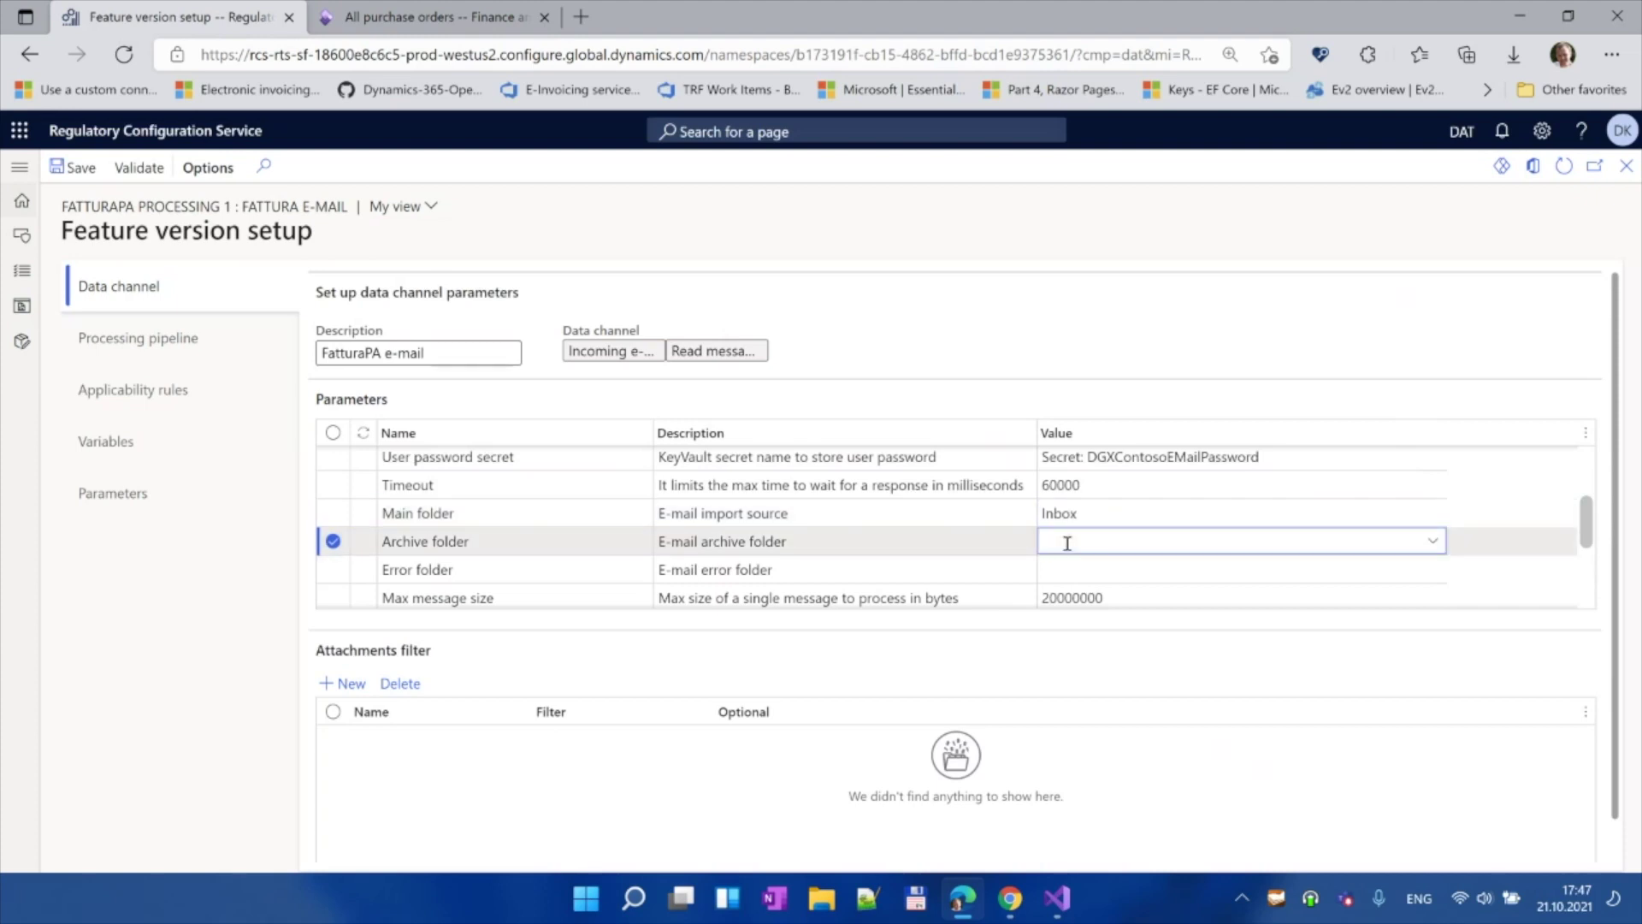
text(Processing)
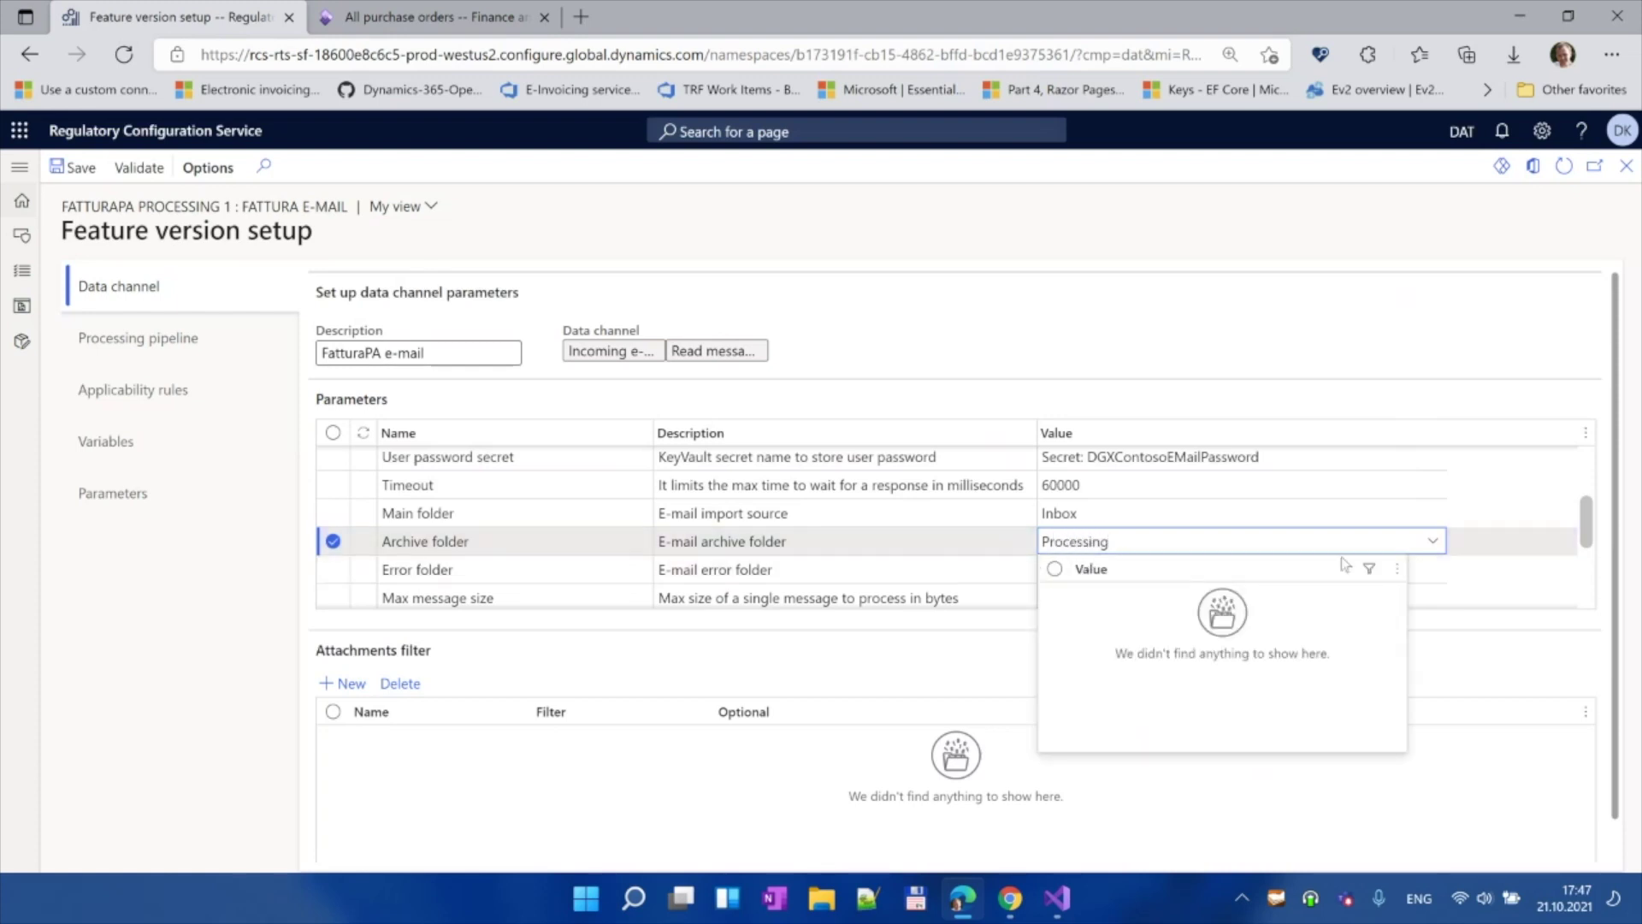
click(1367, 570)
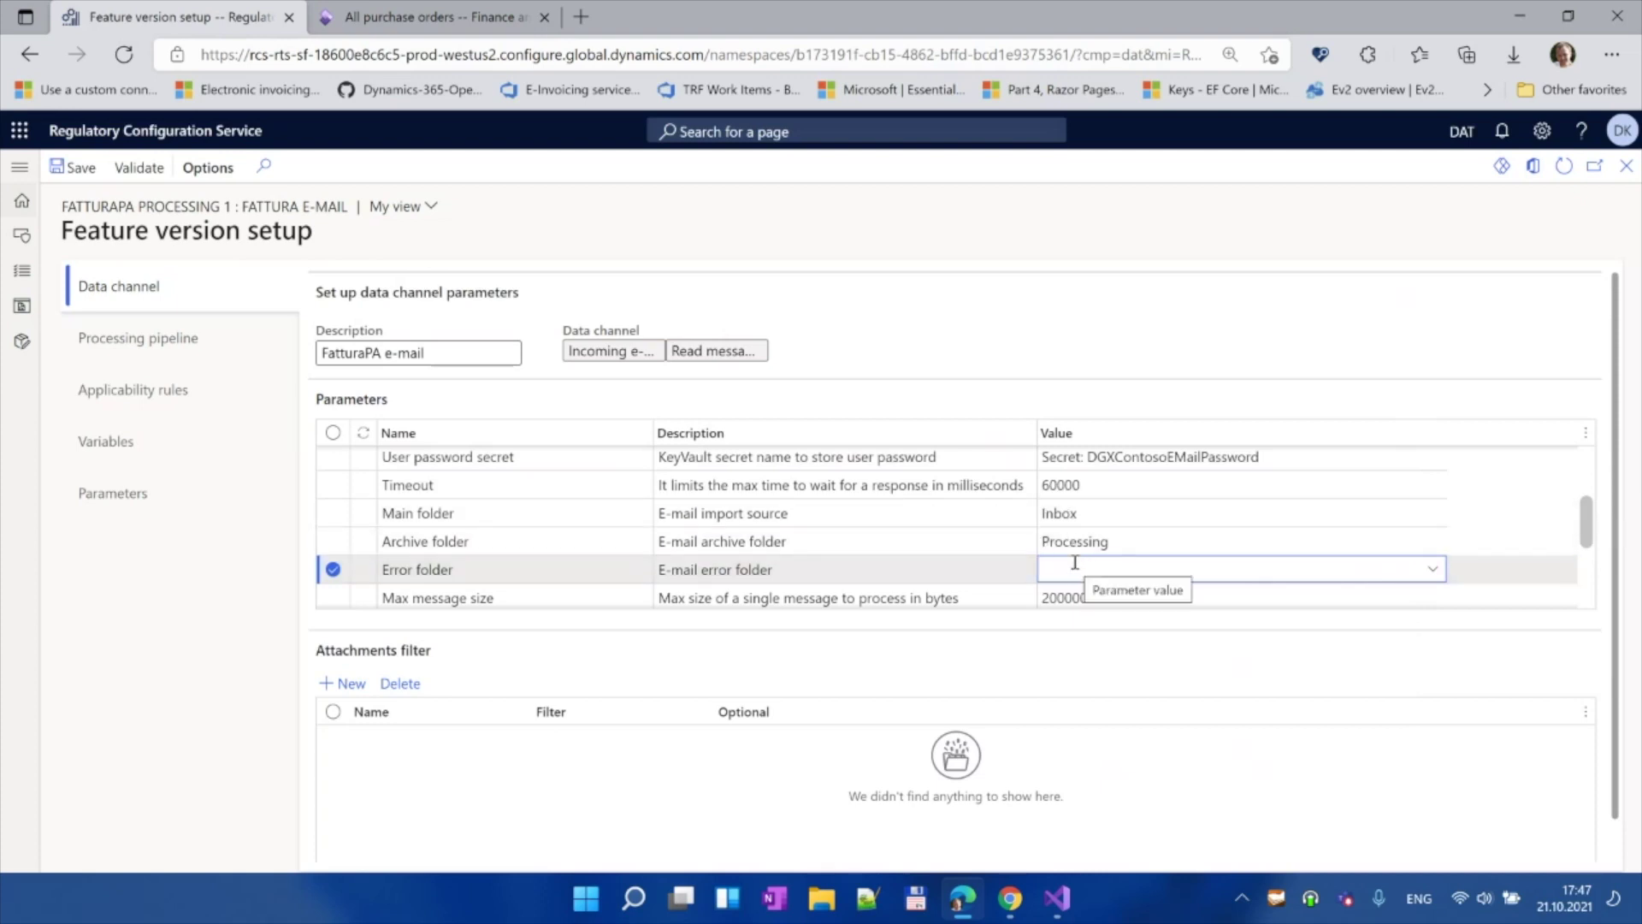
text(Error)
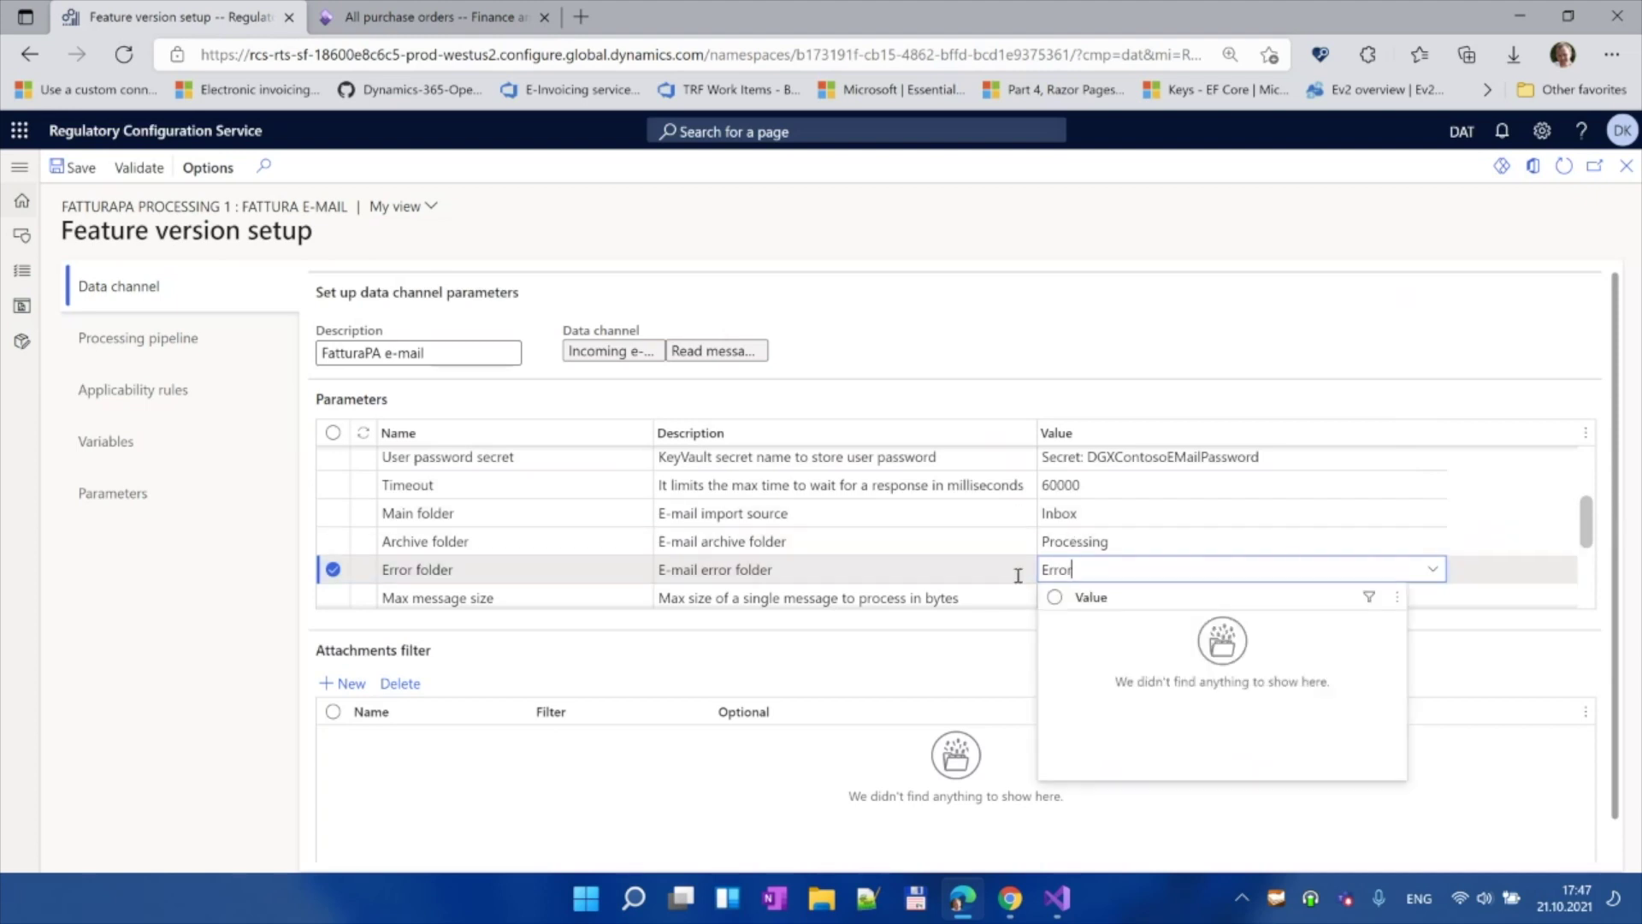
scroll(1596, 550, down, 2)
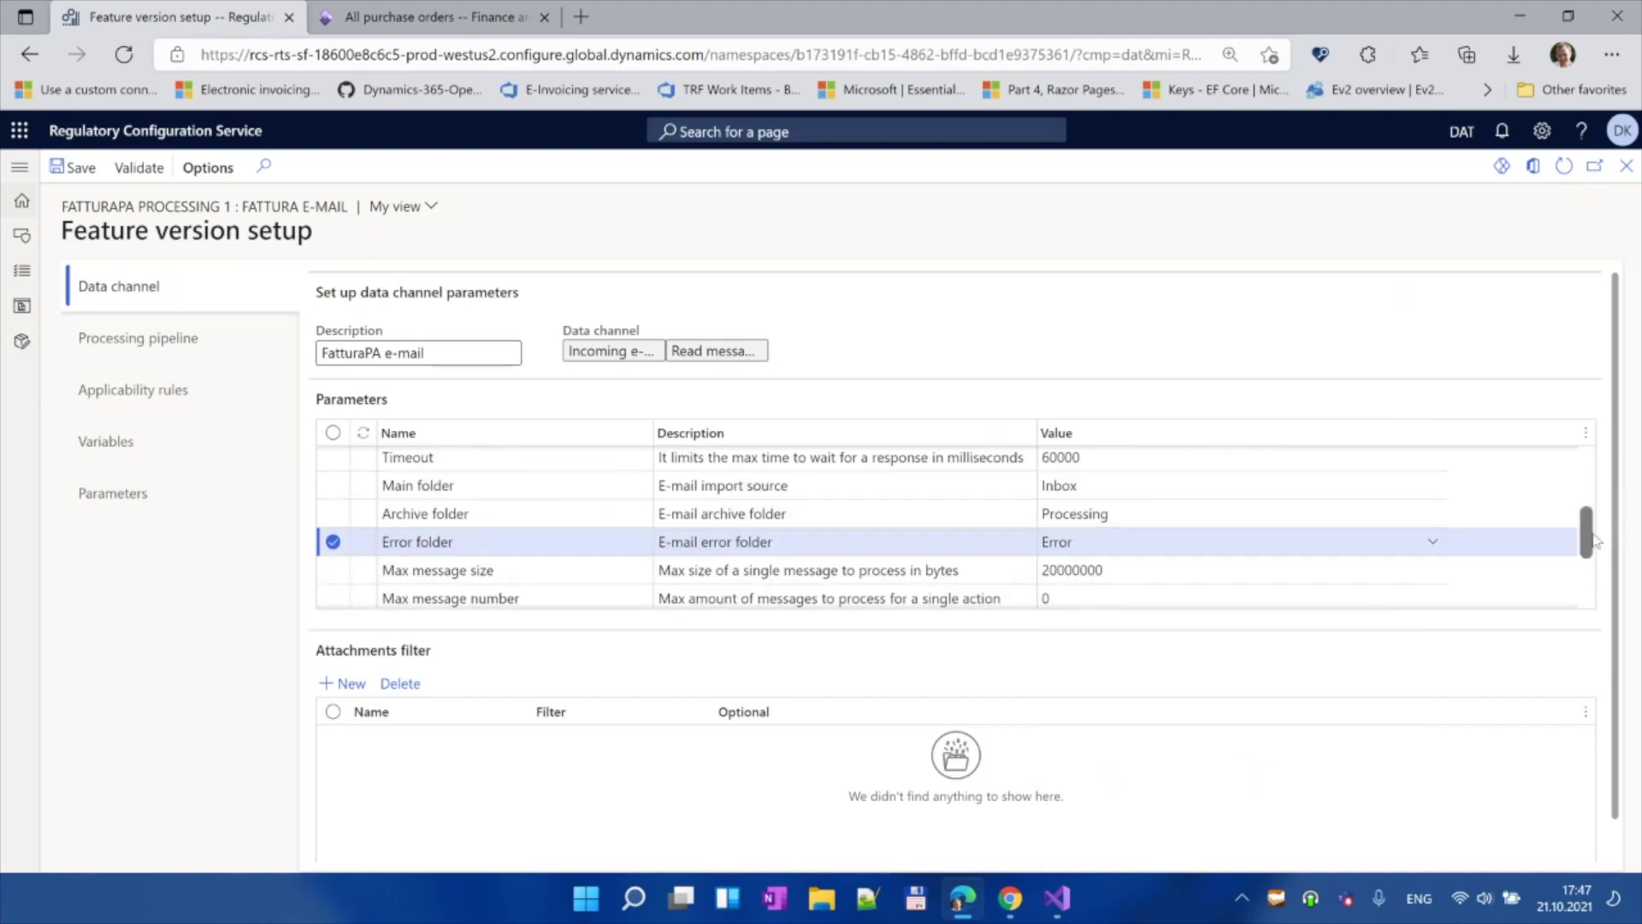
scroll(1596, 550, down, 3)
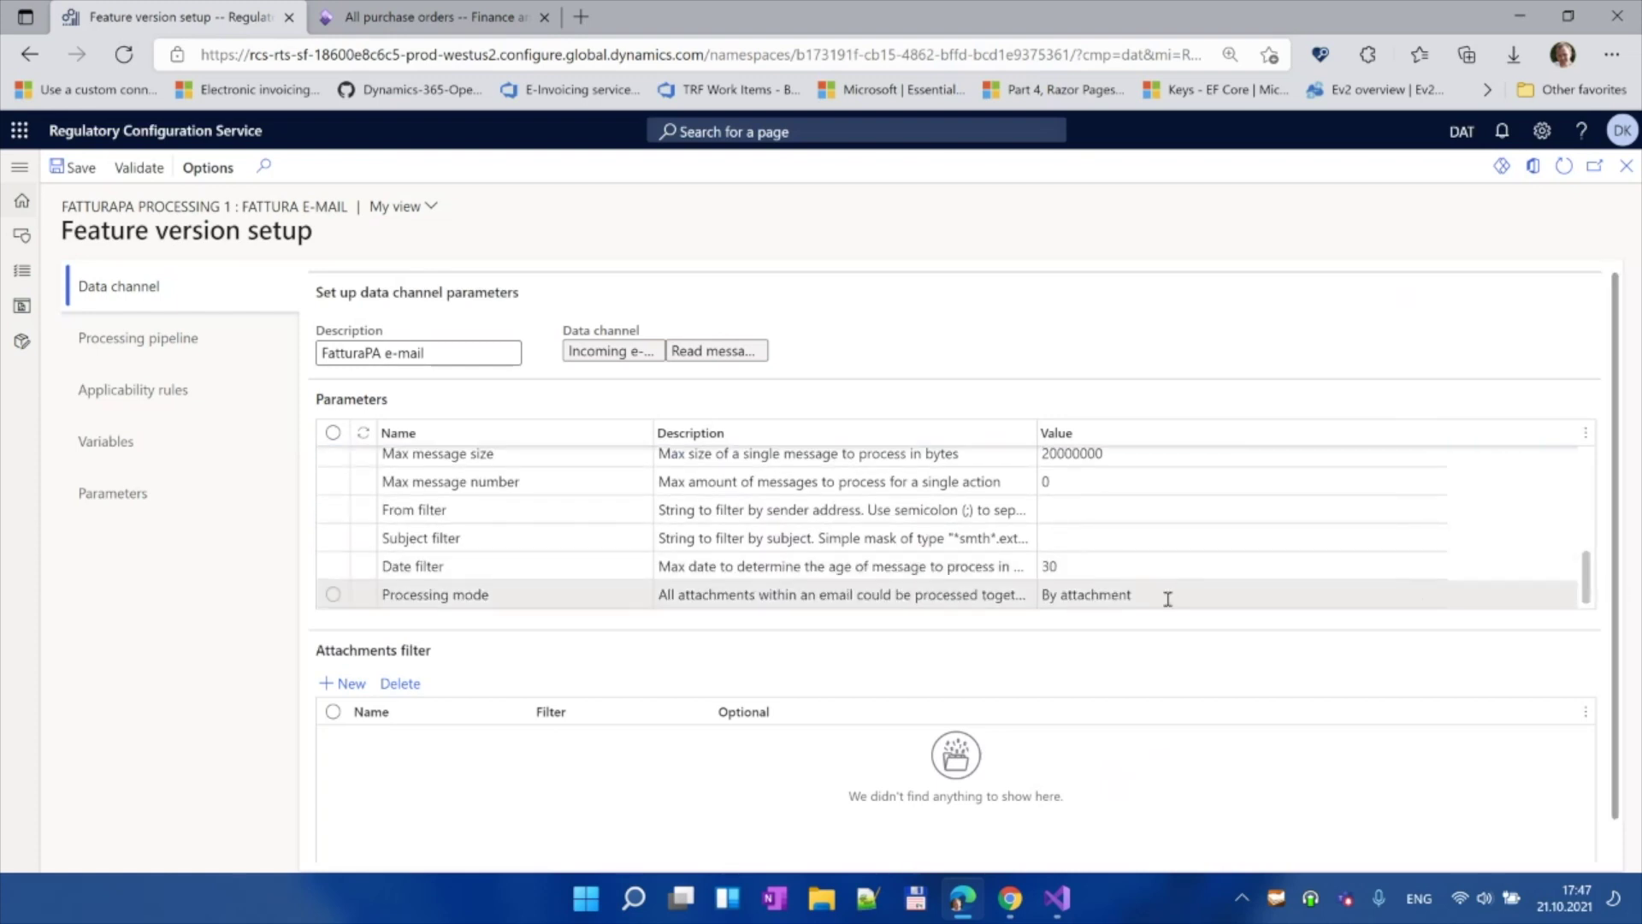
click(1223, 594)
click(1432, 593)
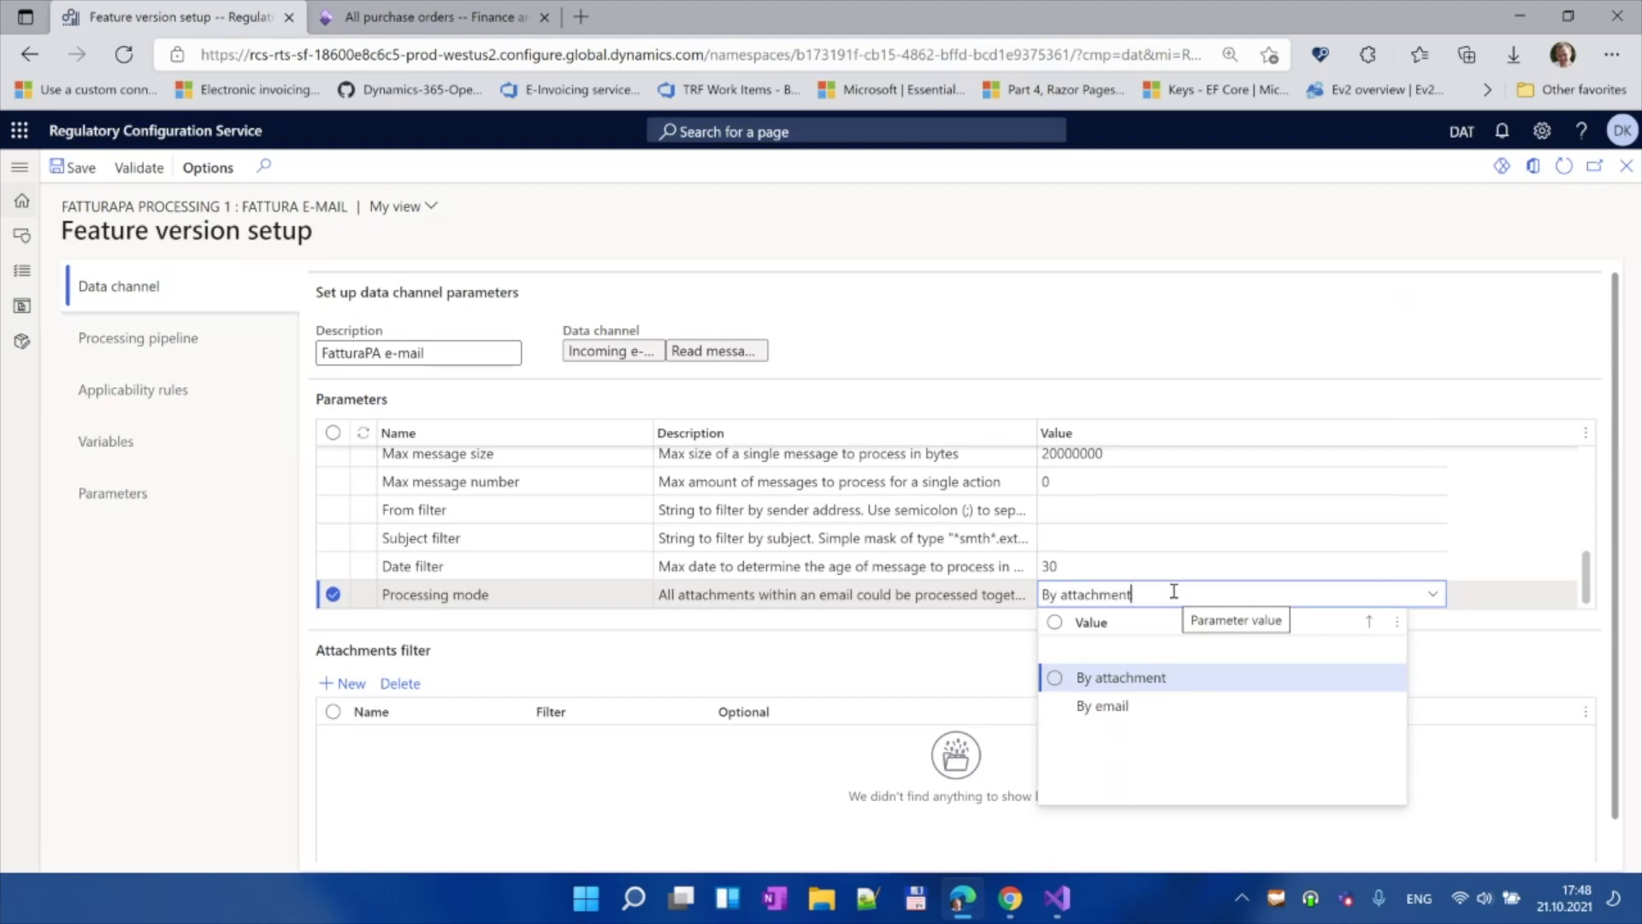
click(939, 676)
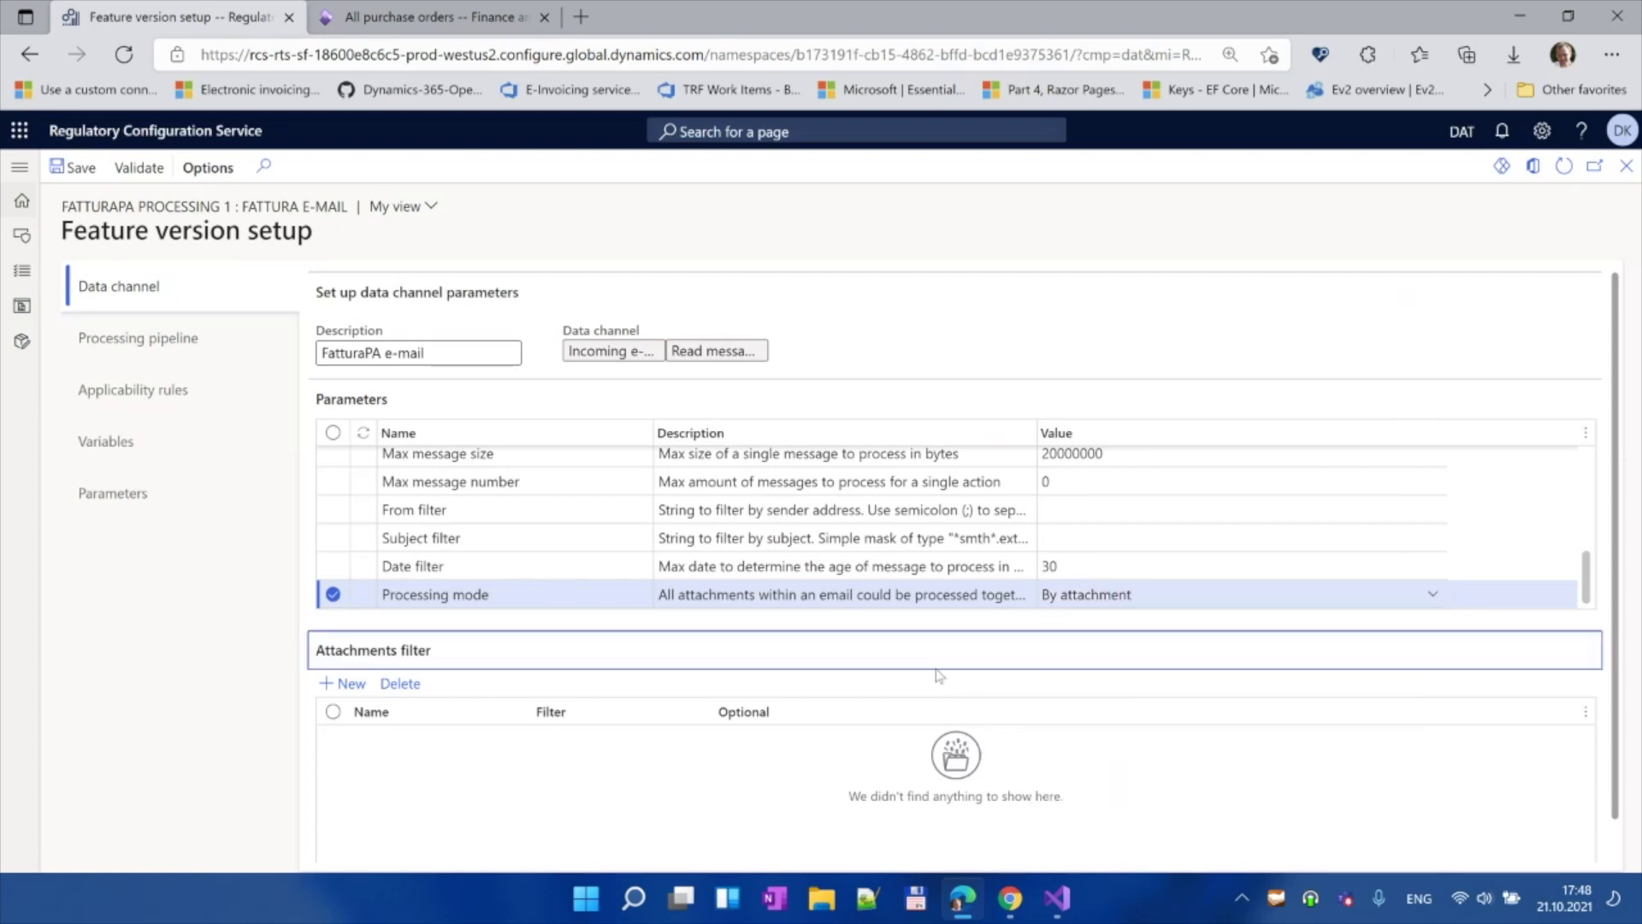
Step: Add an attachments filter row named XmlFile with filter *.xml
click(347, 684)
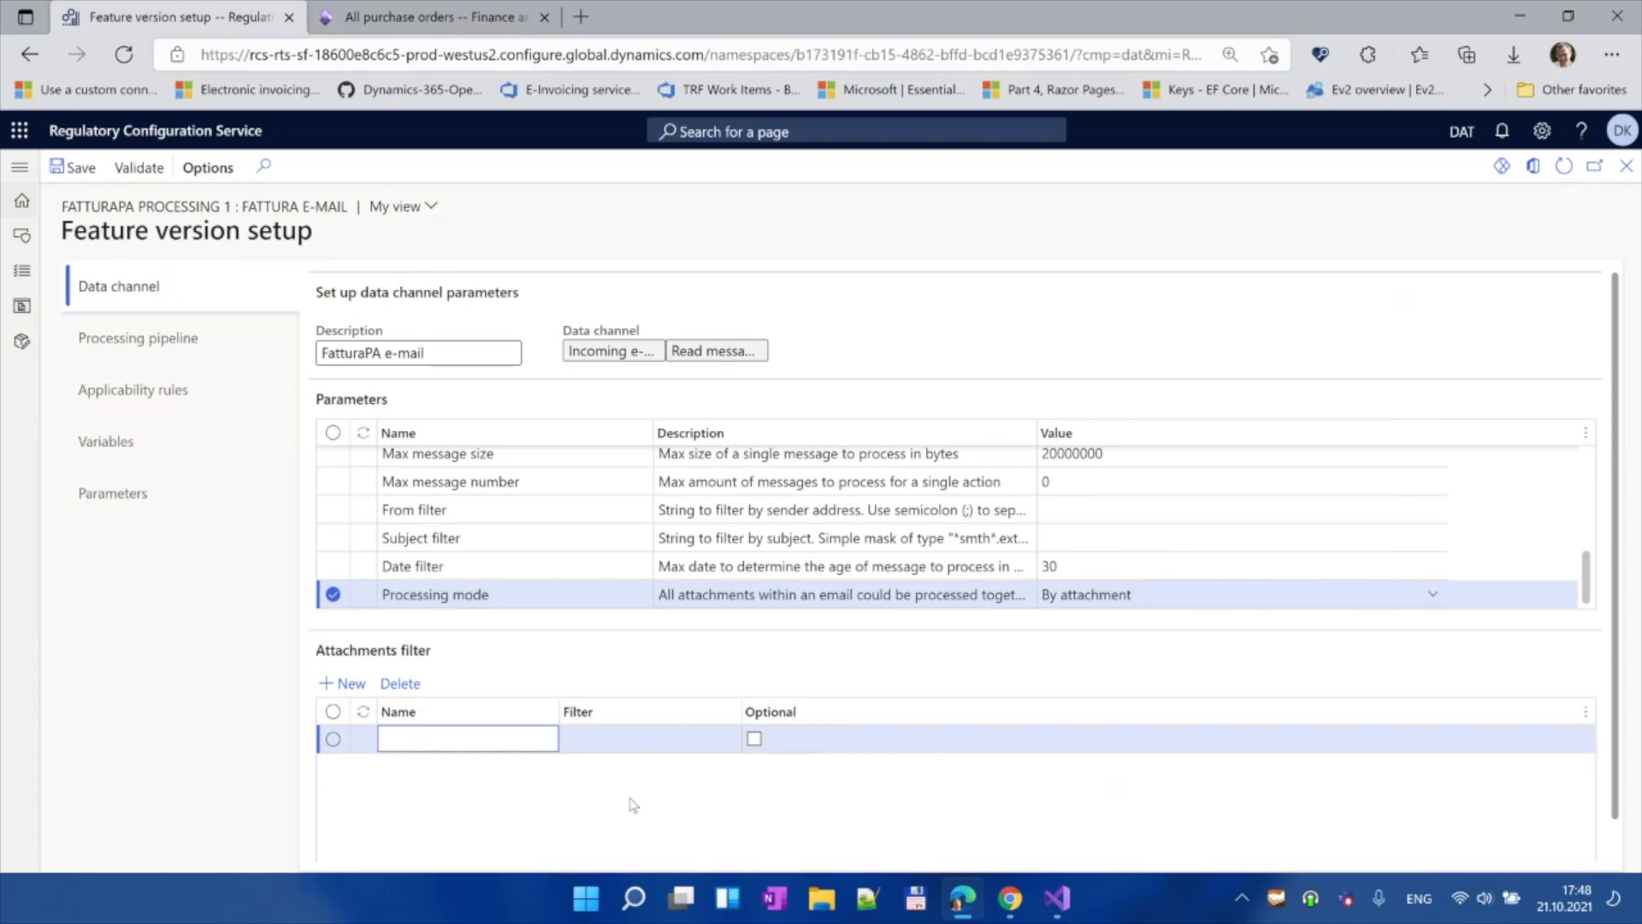
text(XmlFile)
key(Tab)
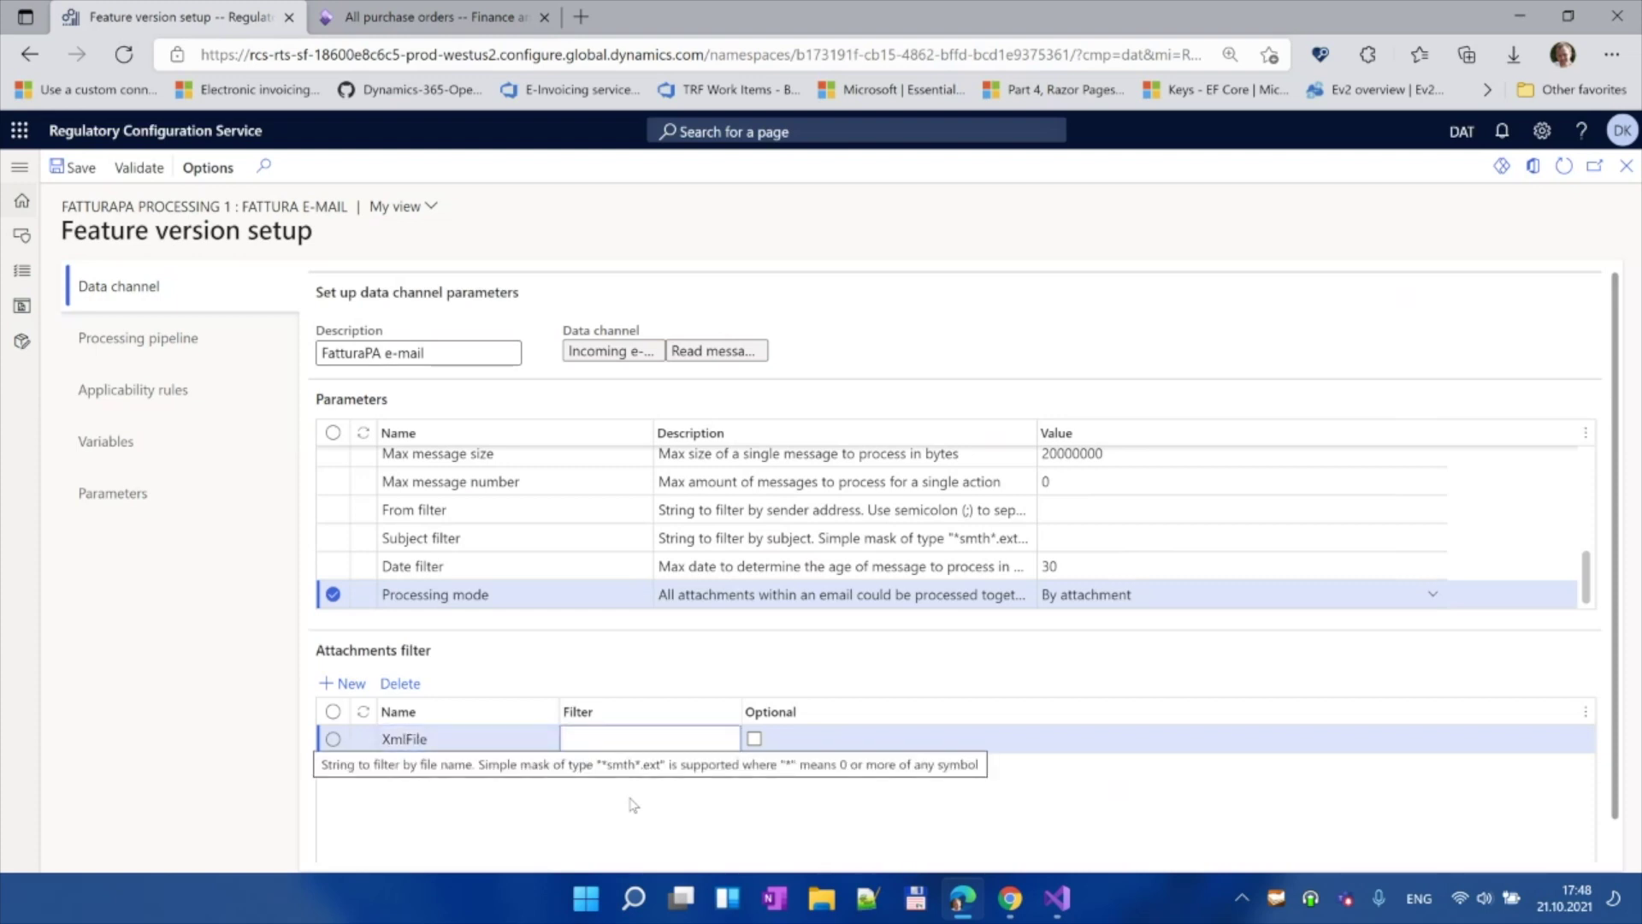
text(*)
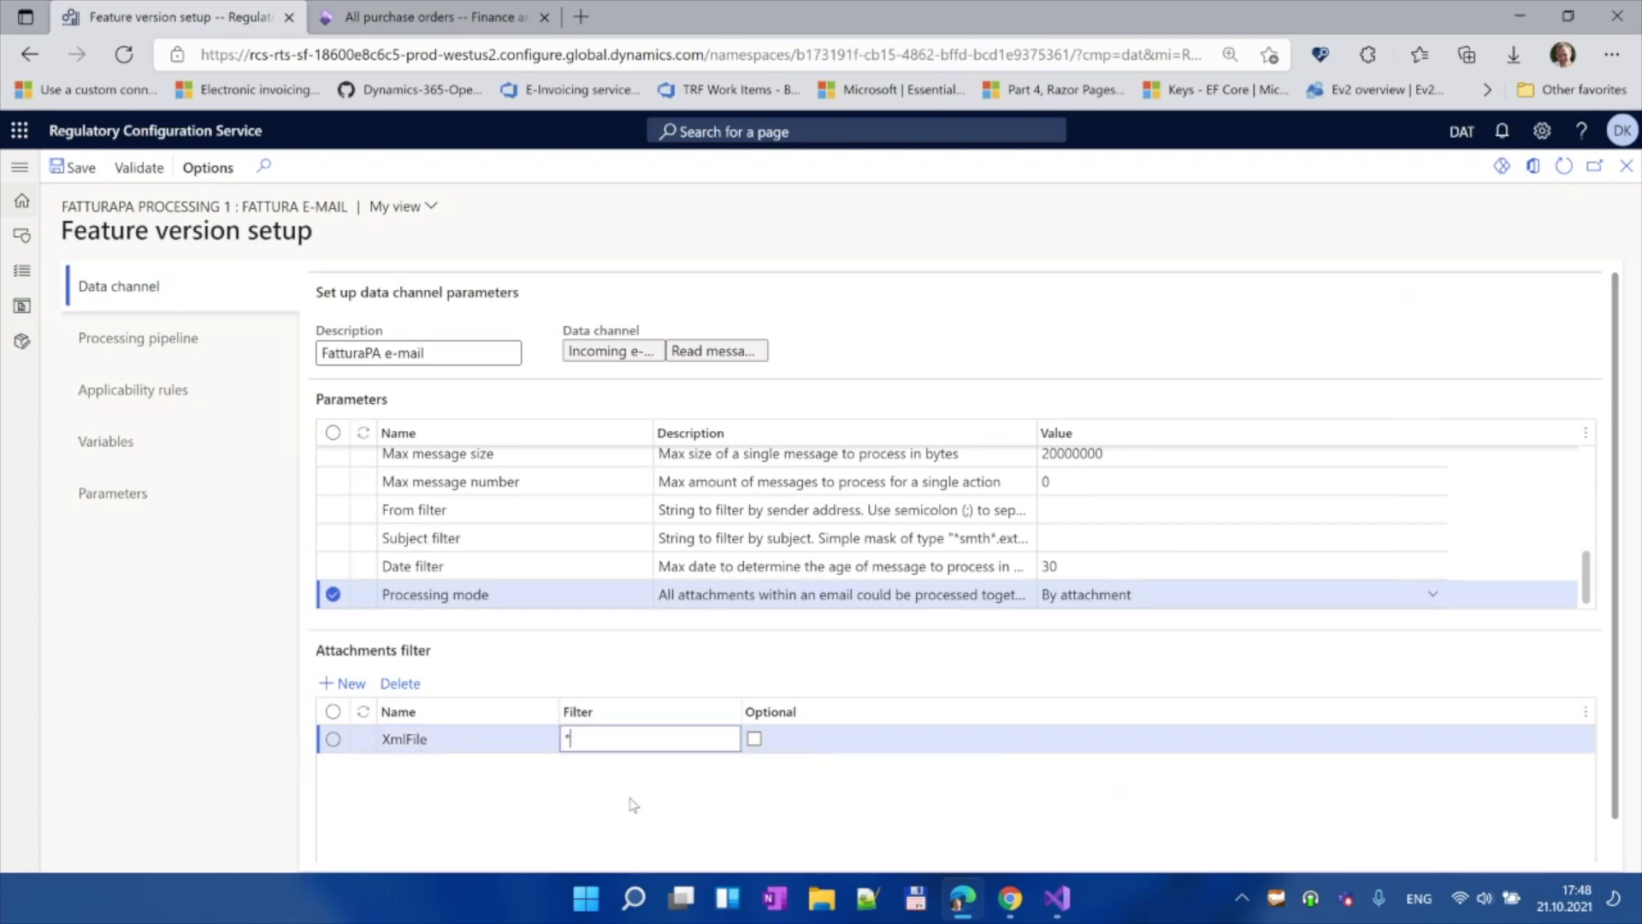
text(.xml)
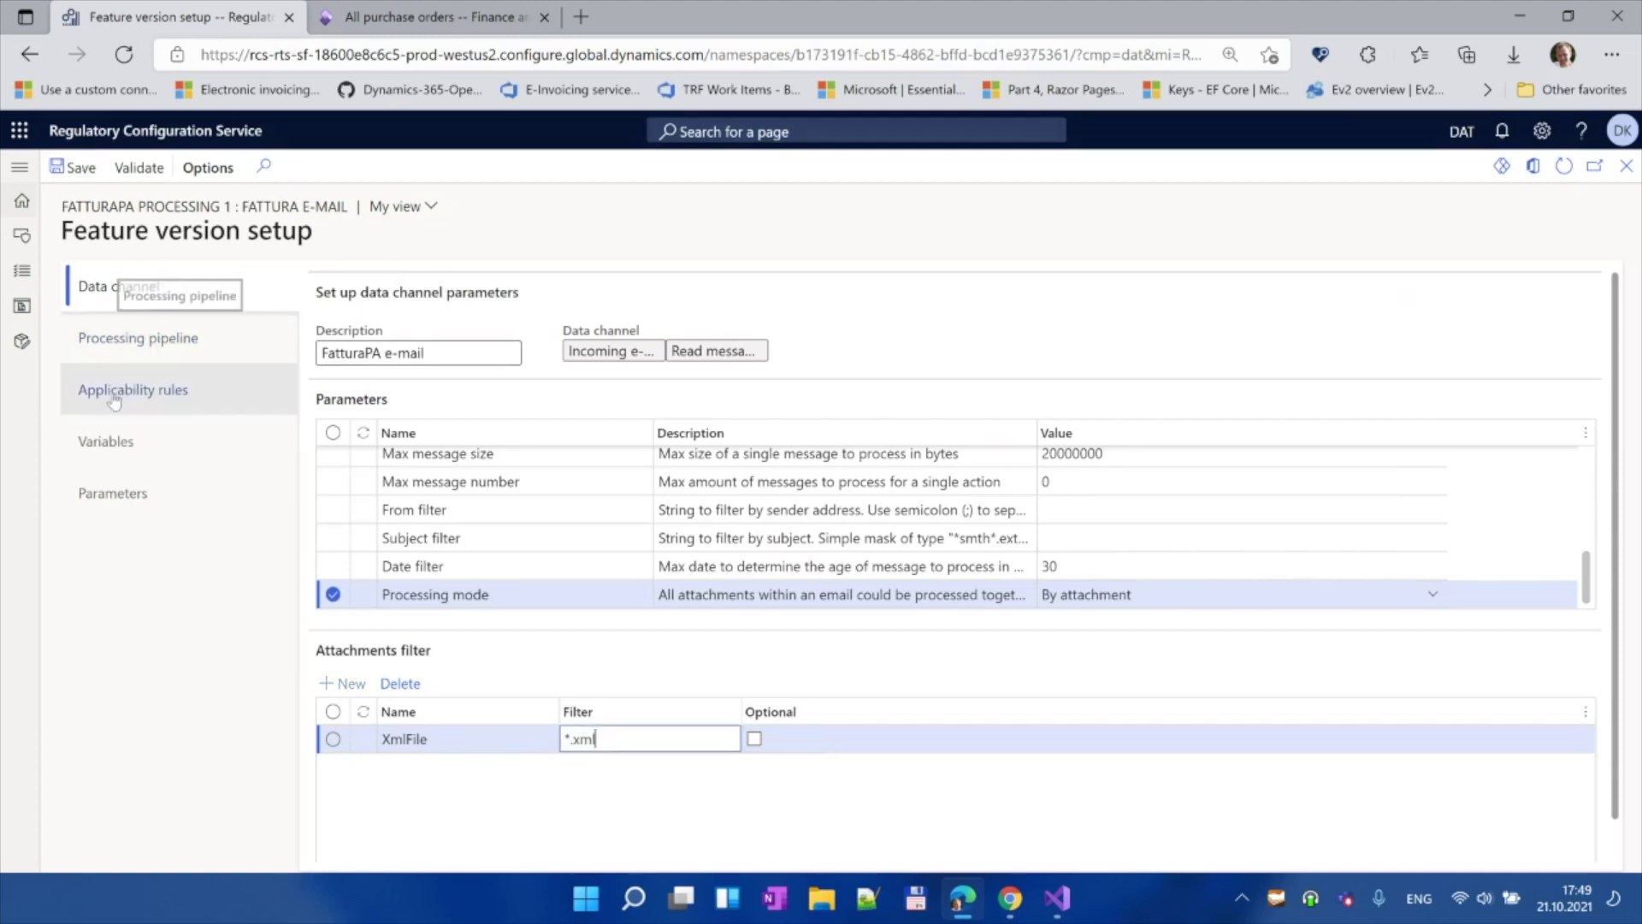
Step: Add a new Applicability rules row and begin editing its Field cell
click(144, 392)
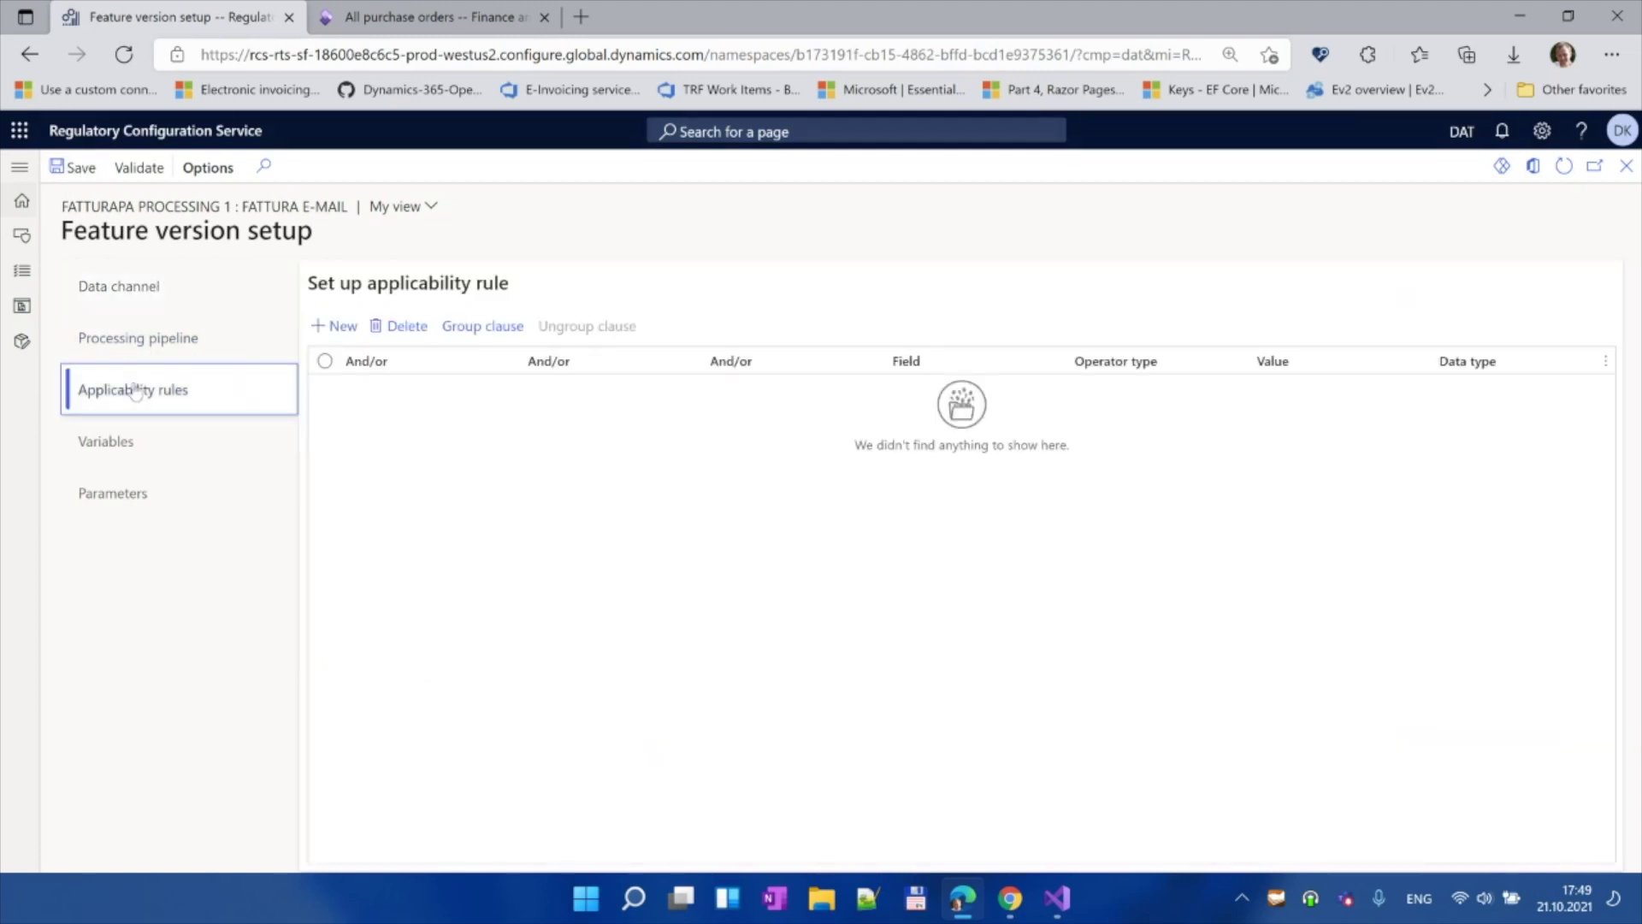
click(336, 325)
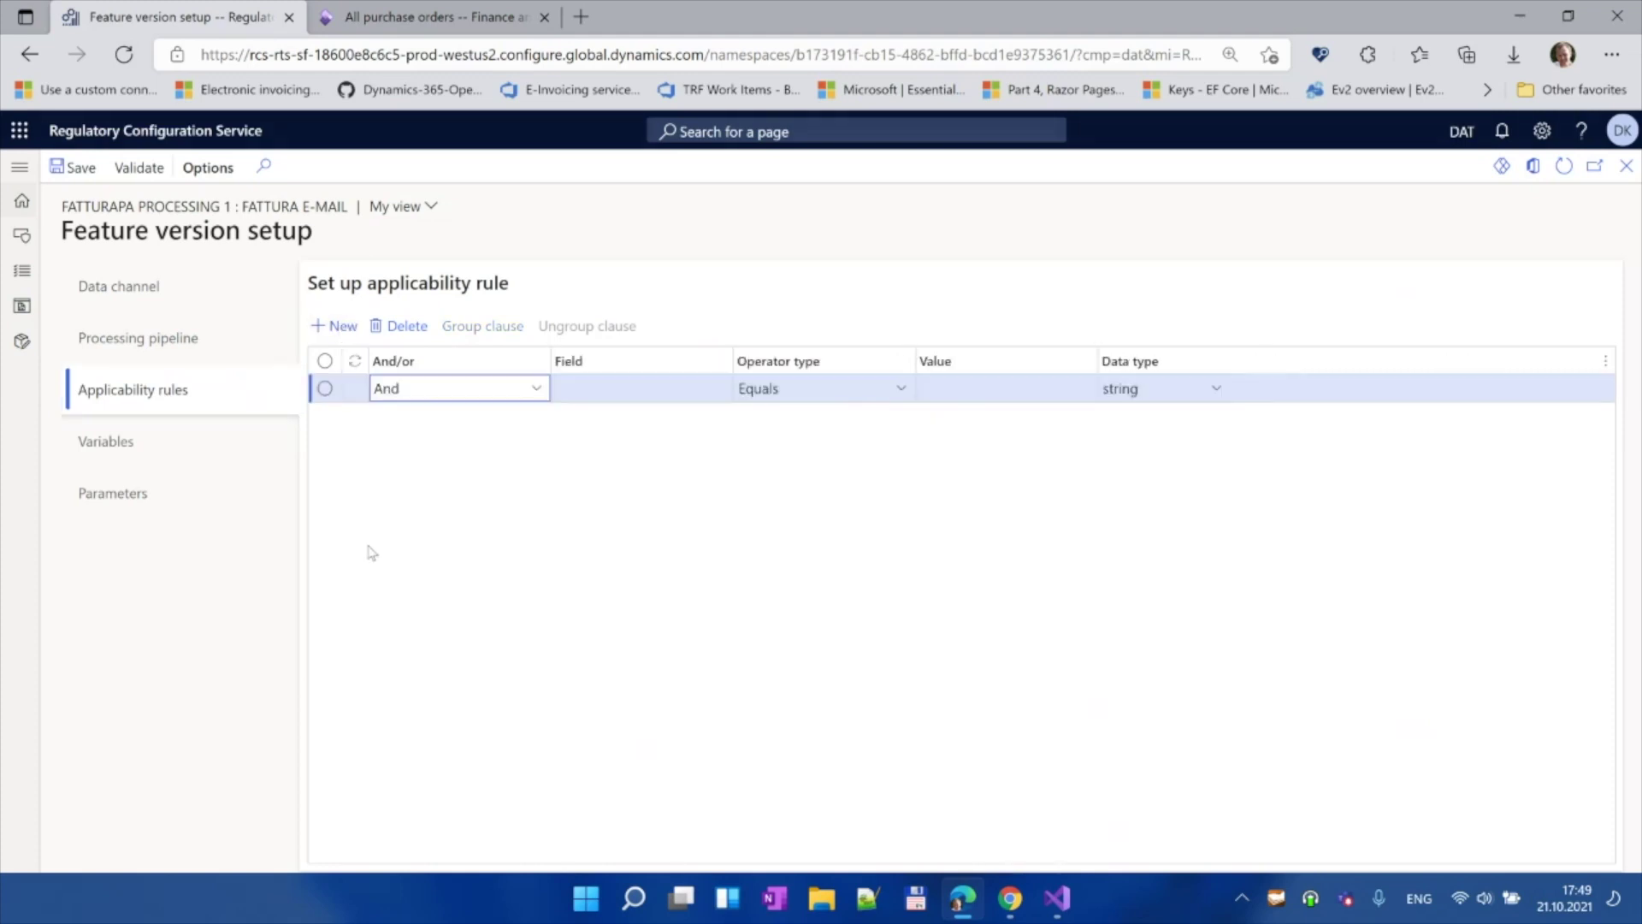
click(618, 387)
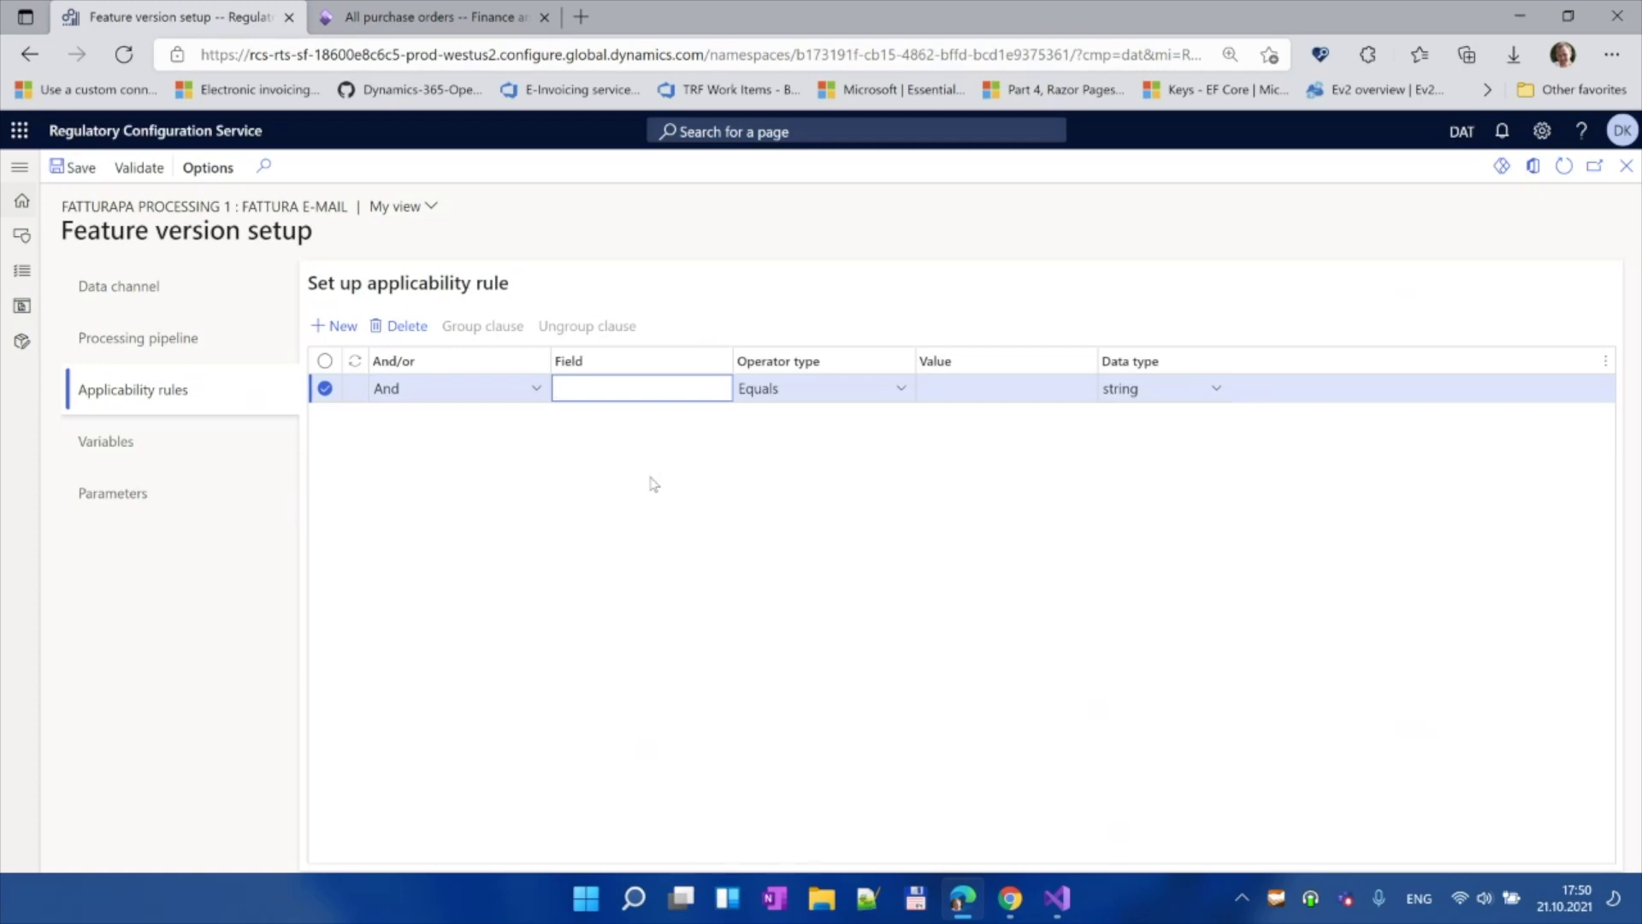
Step: Set the applicability rule's field to Channel and its value to FattMail
text(Channel)
key(Tab)
key(Tab)
text(F)
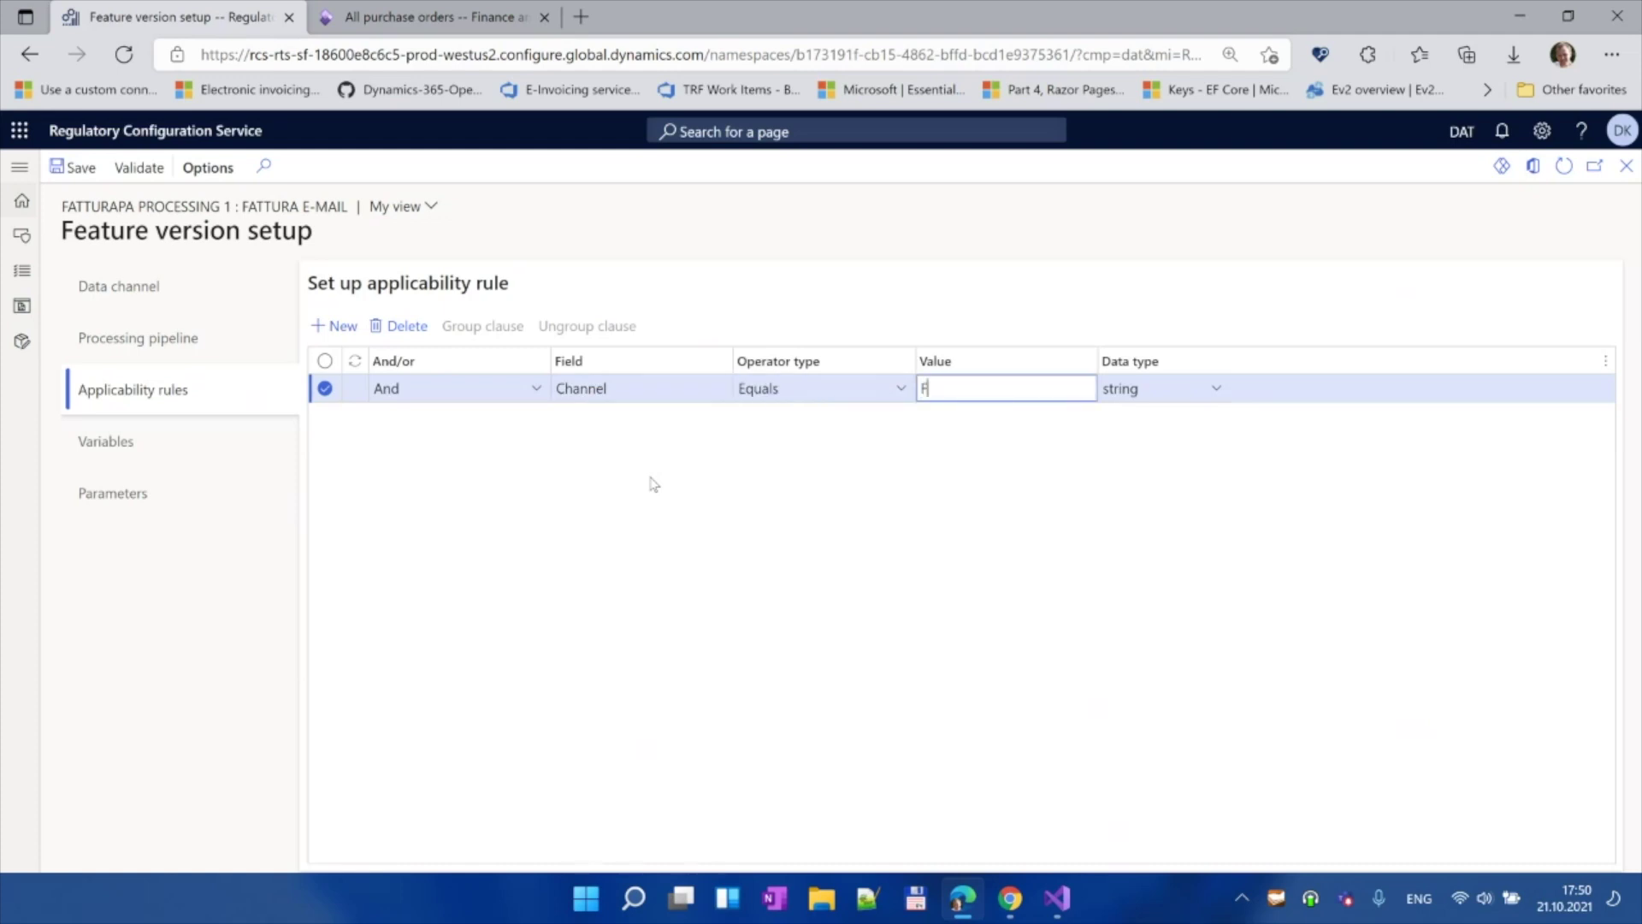
text(attMail)
Step: Save the Channel rule and set the data channel's server address to imap-mail.outlook.com
click(78, 171)
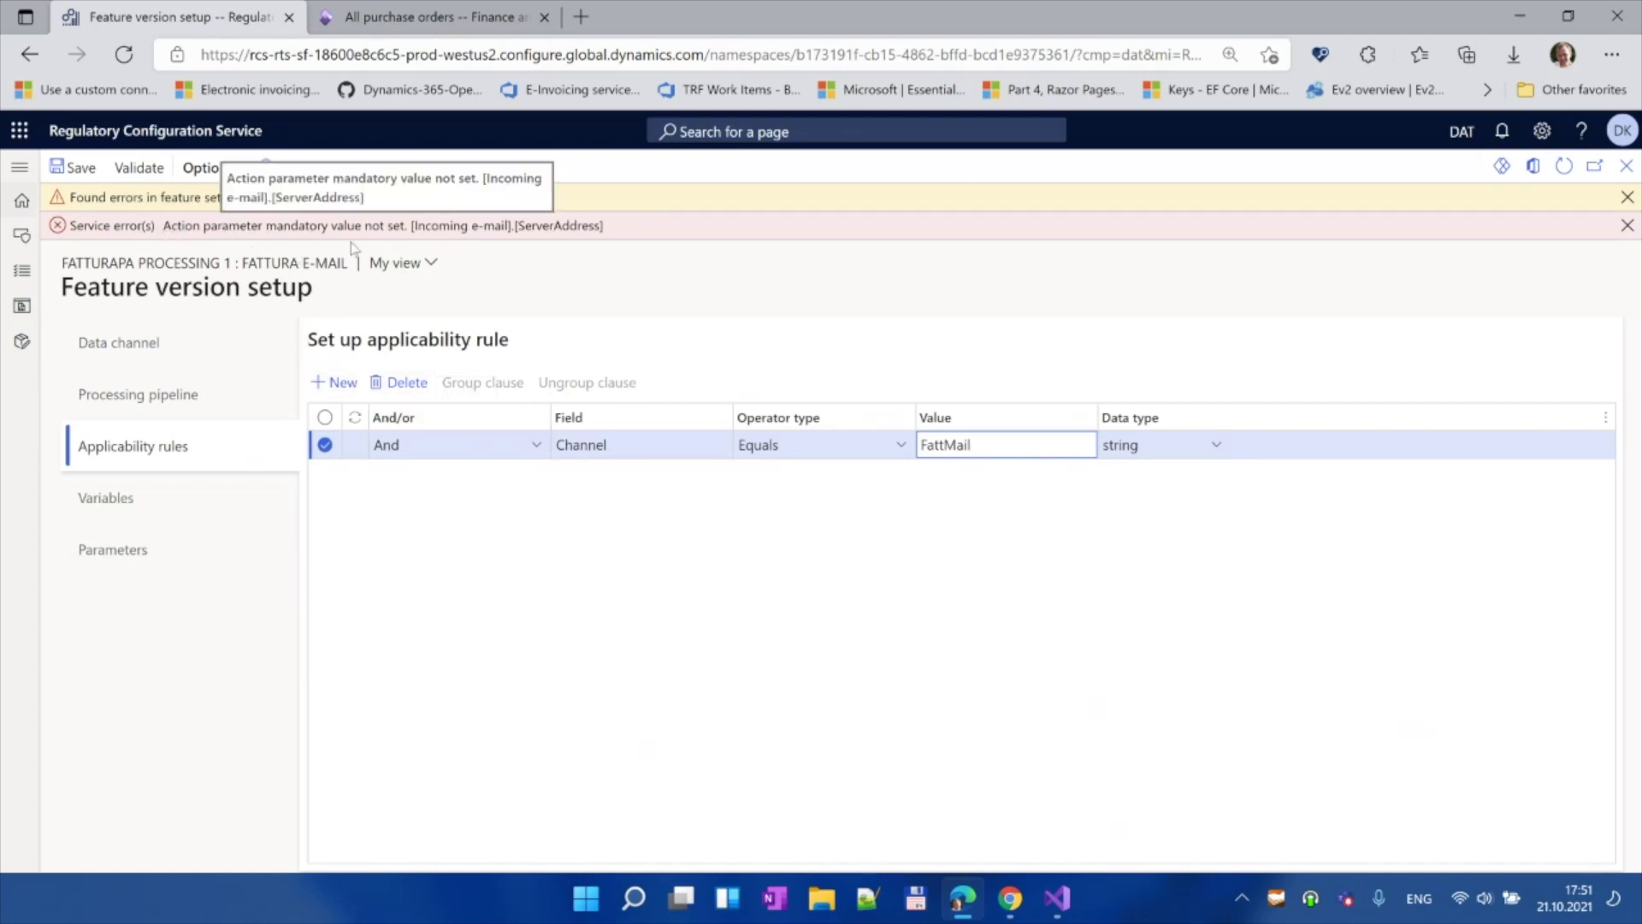
click(140, 391)
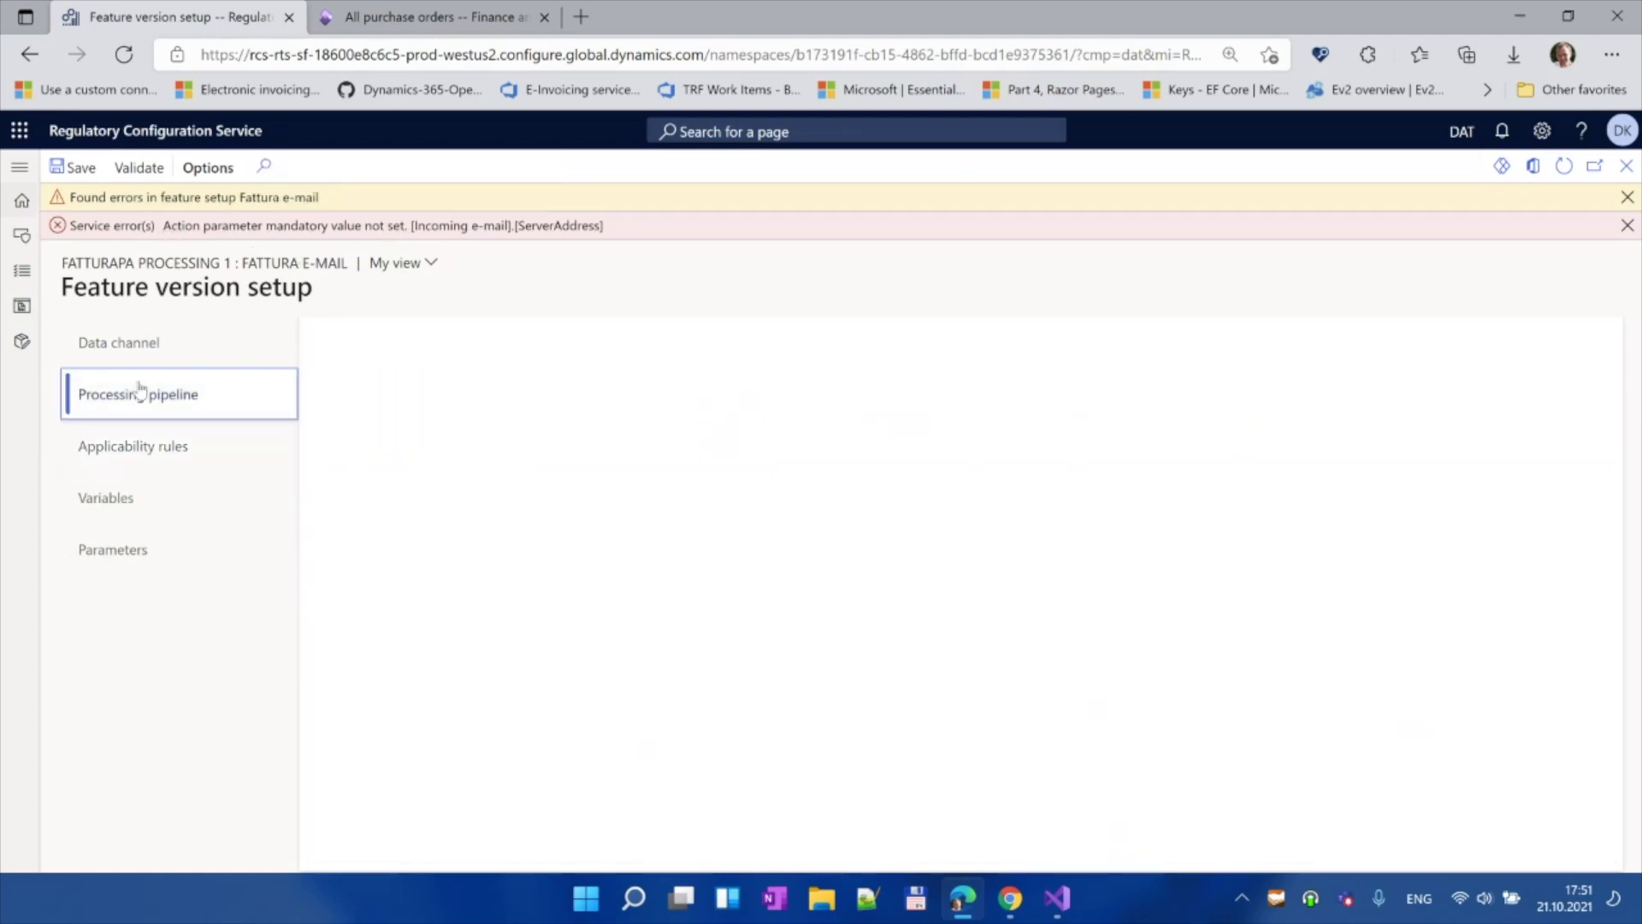
click(146, 342)
scroll(754, 574, up, 3)
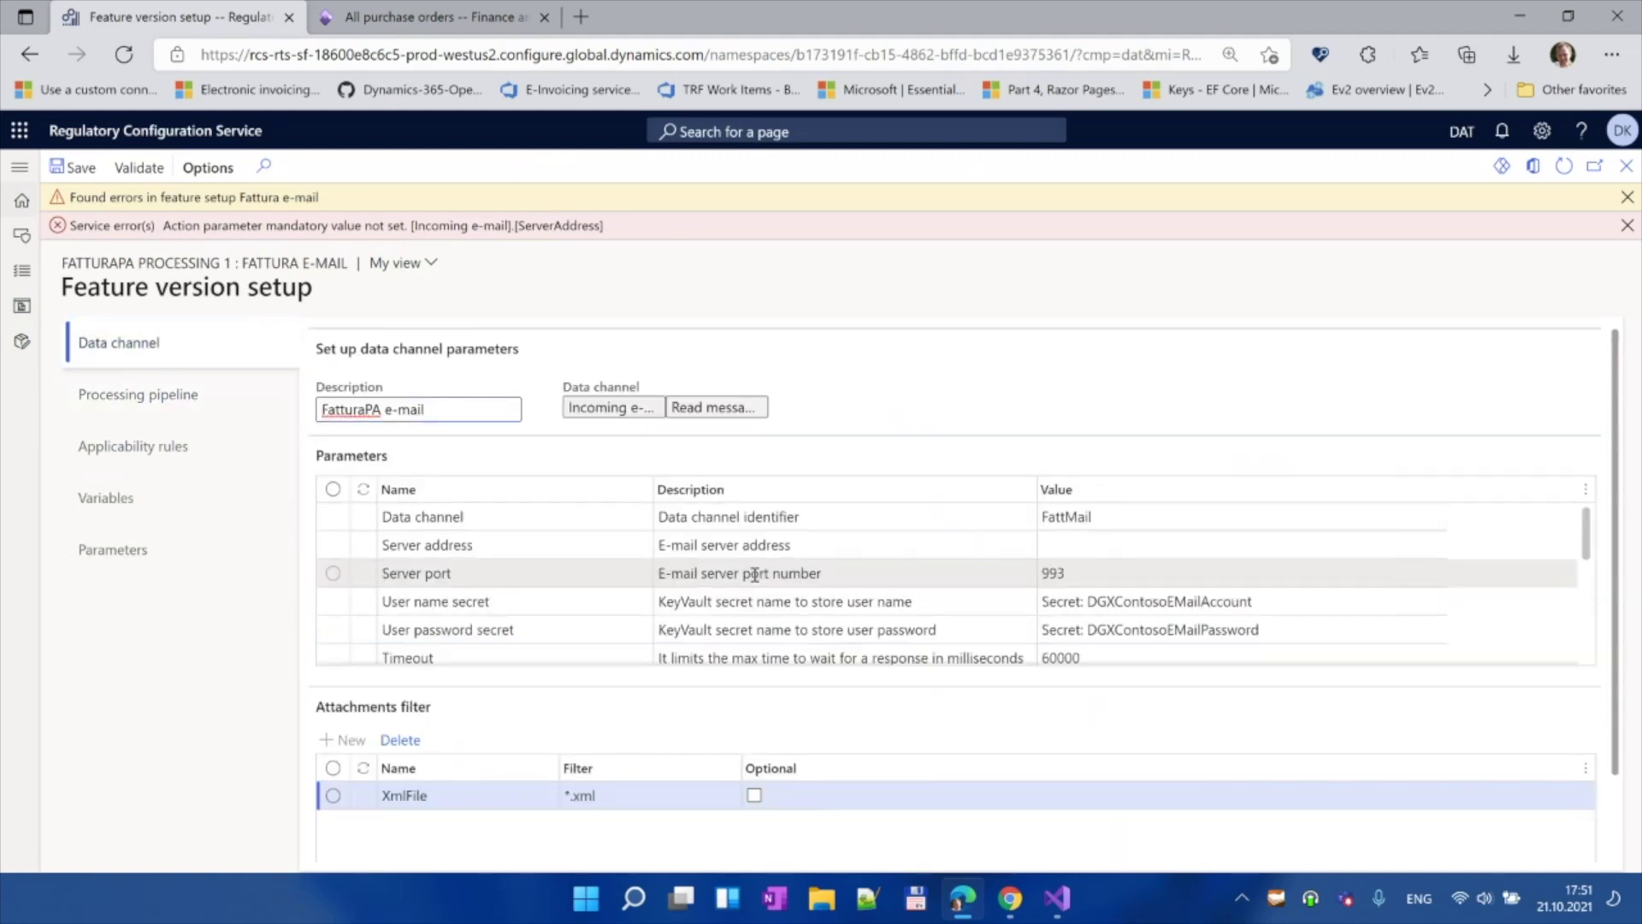
click(1054, 543)
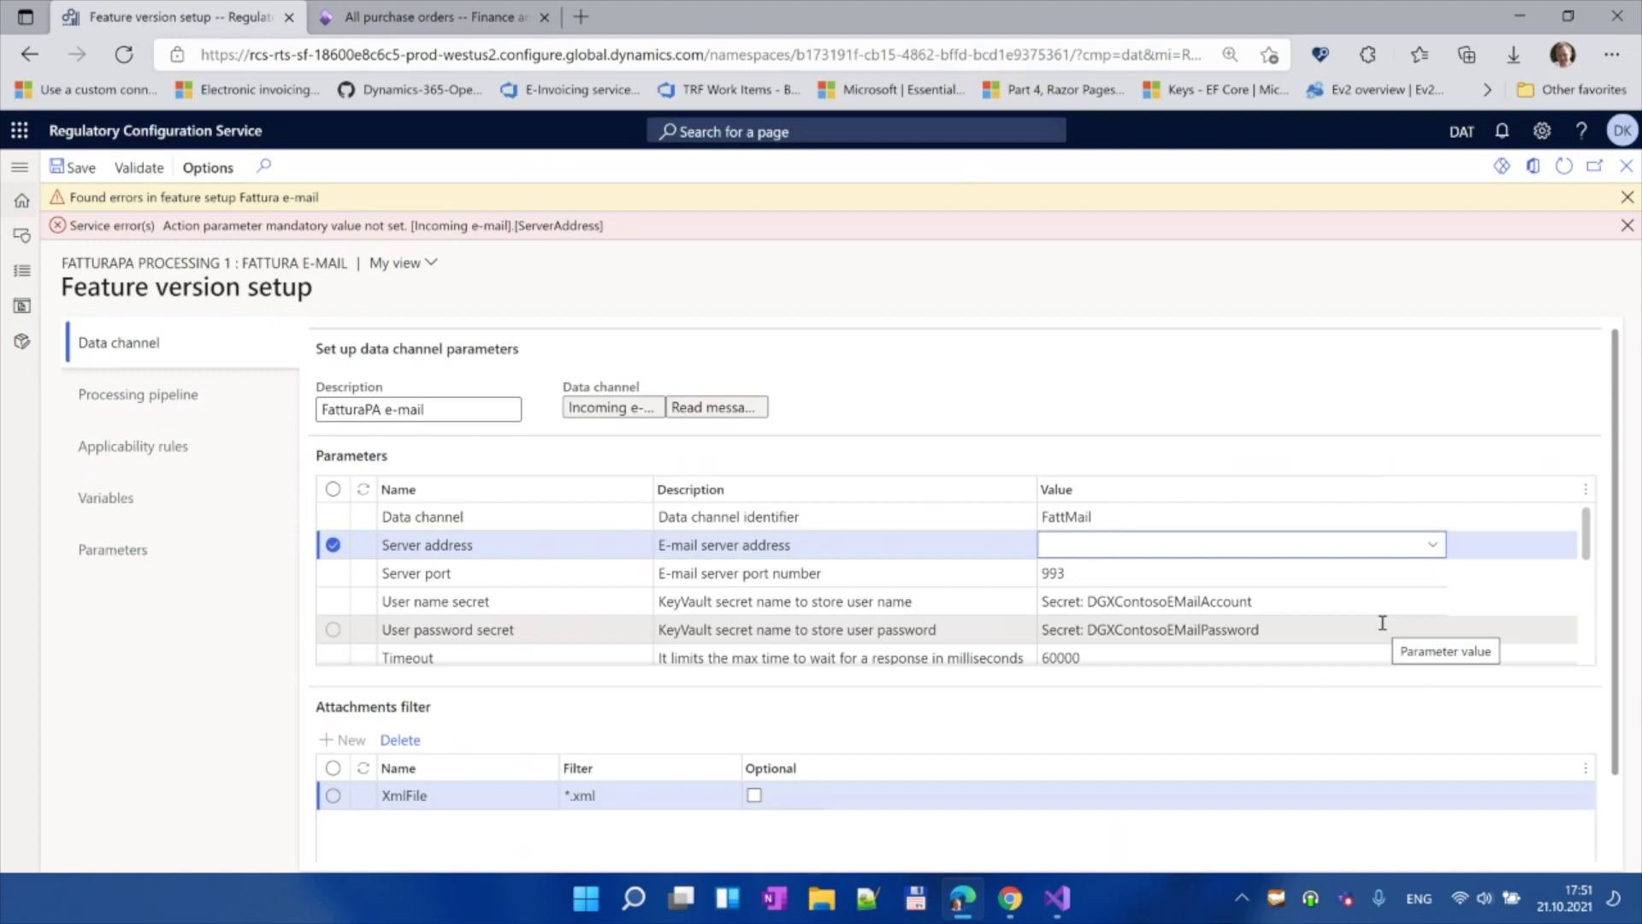
text(imap)
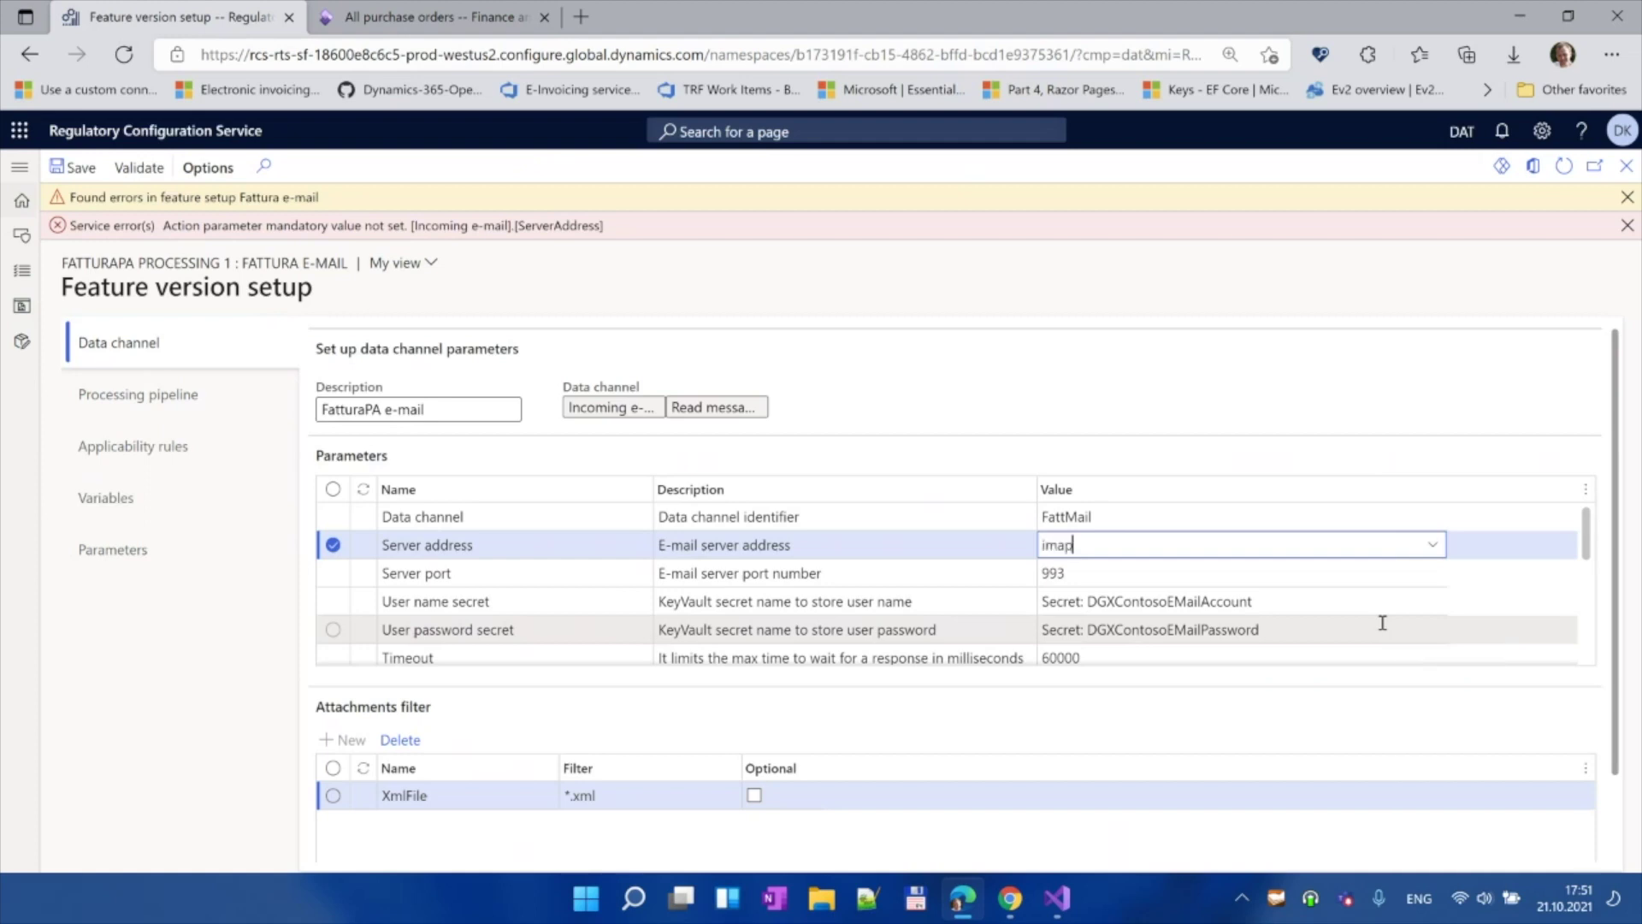
text(-ma)
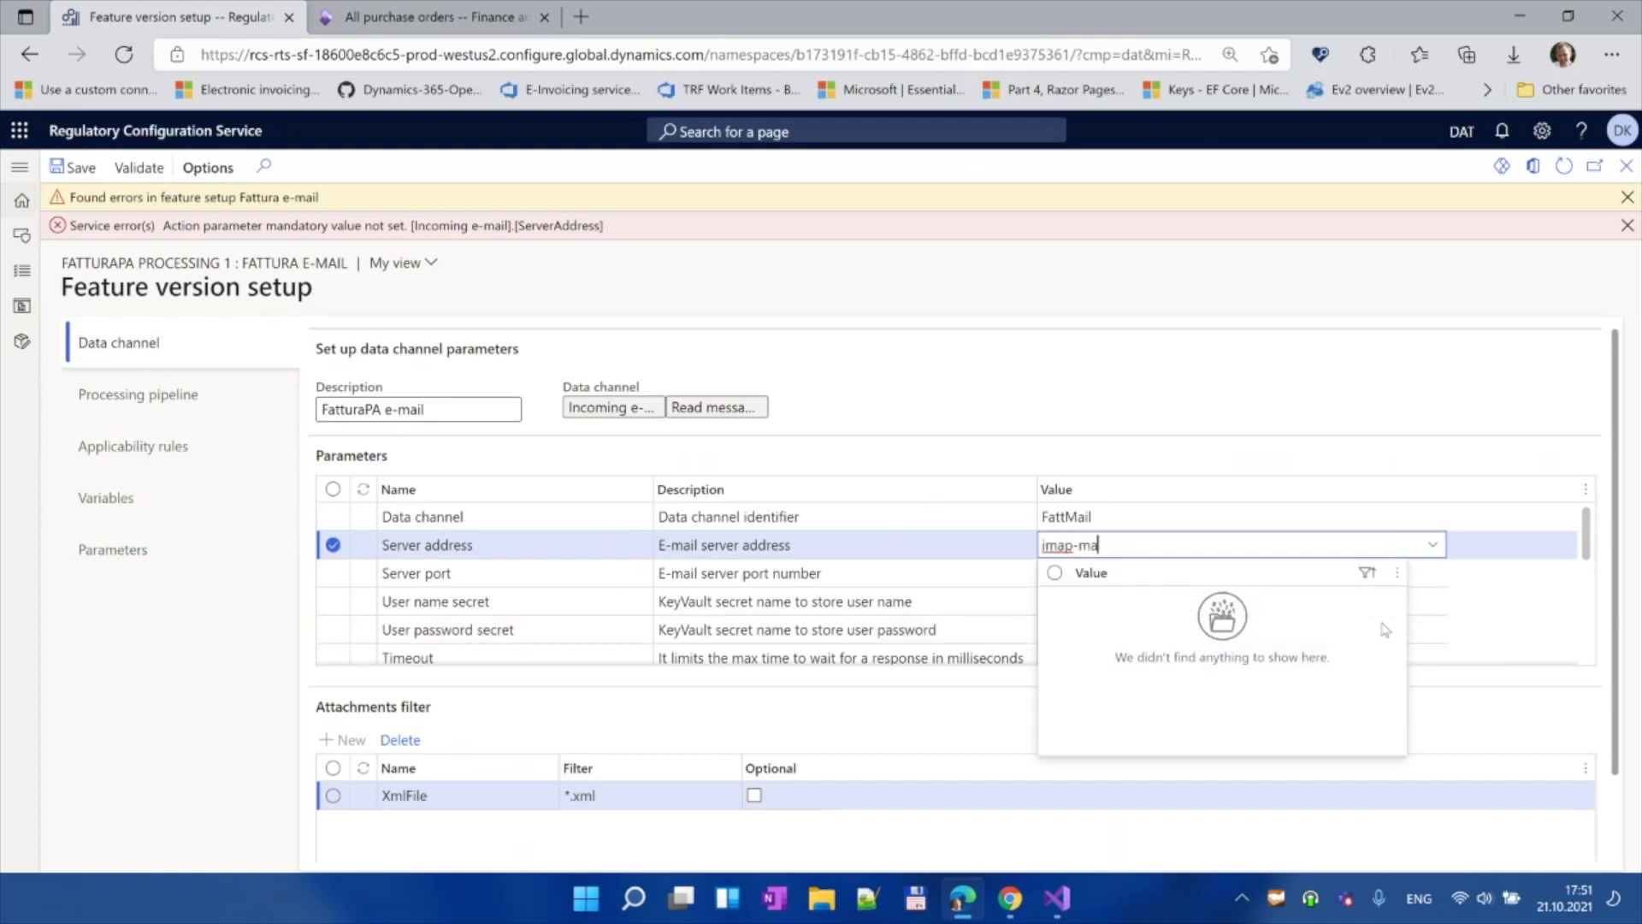
text(il.outlook.com)
key(Tab)
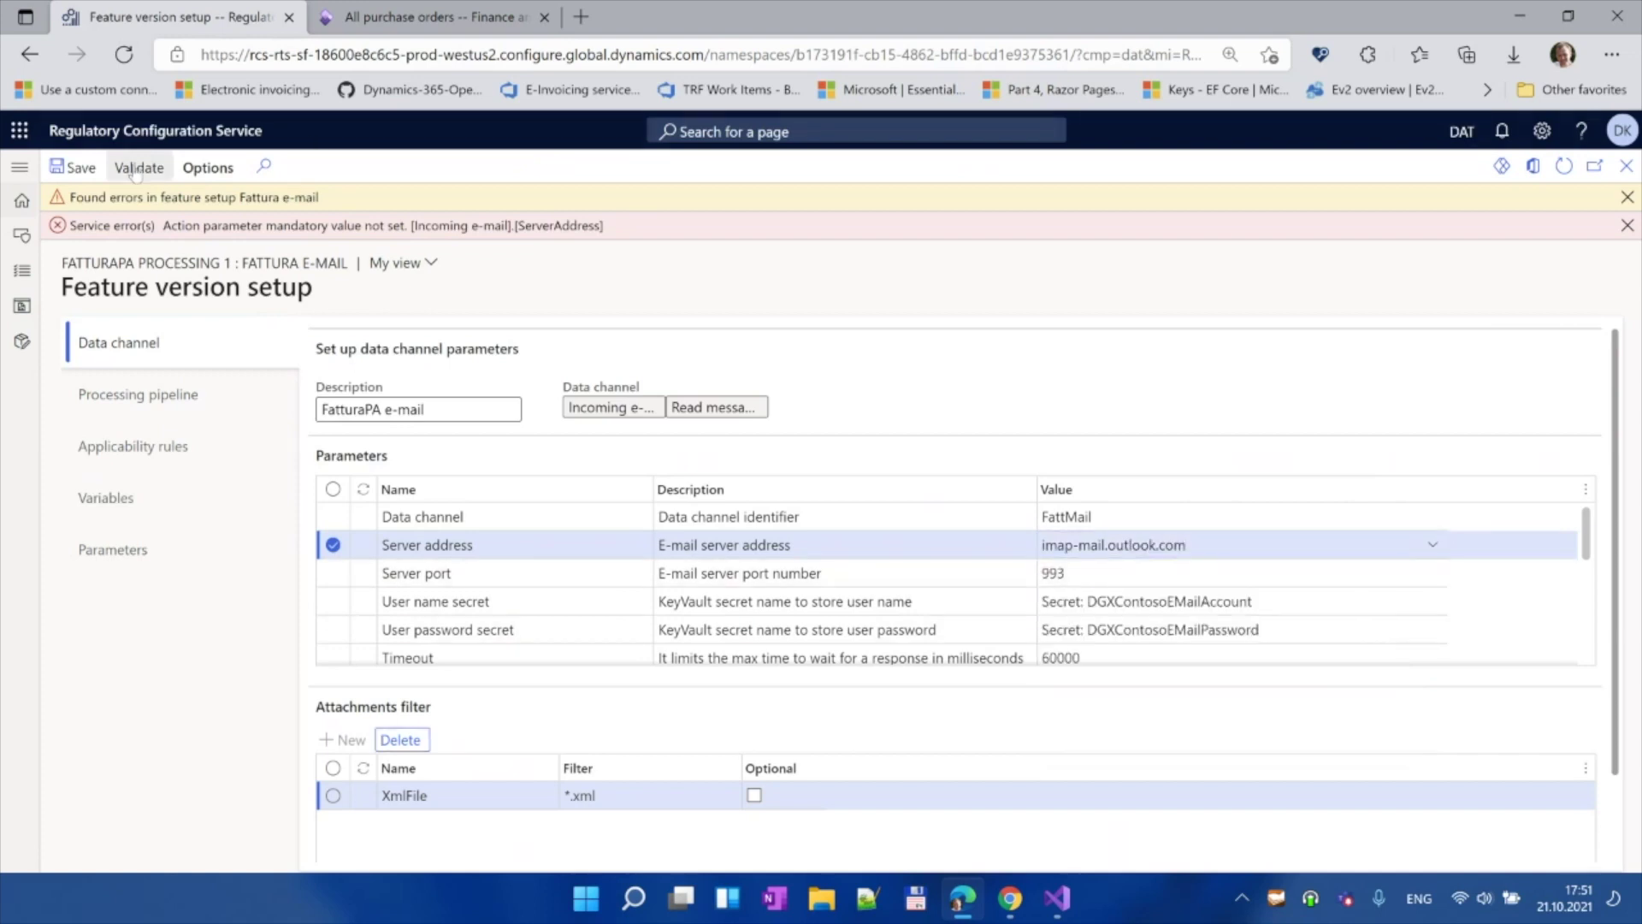
Step: Save and validate the feature setup, then show FatturaPA processing's versions
click(73, 167)
click(147, 168)
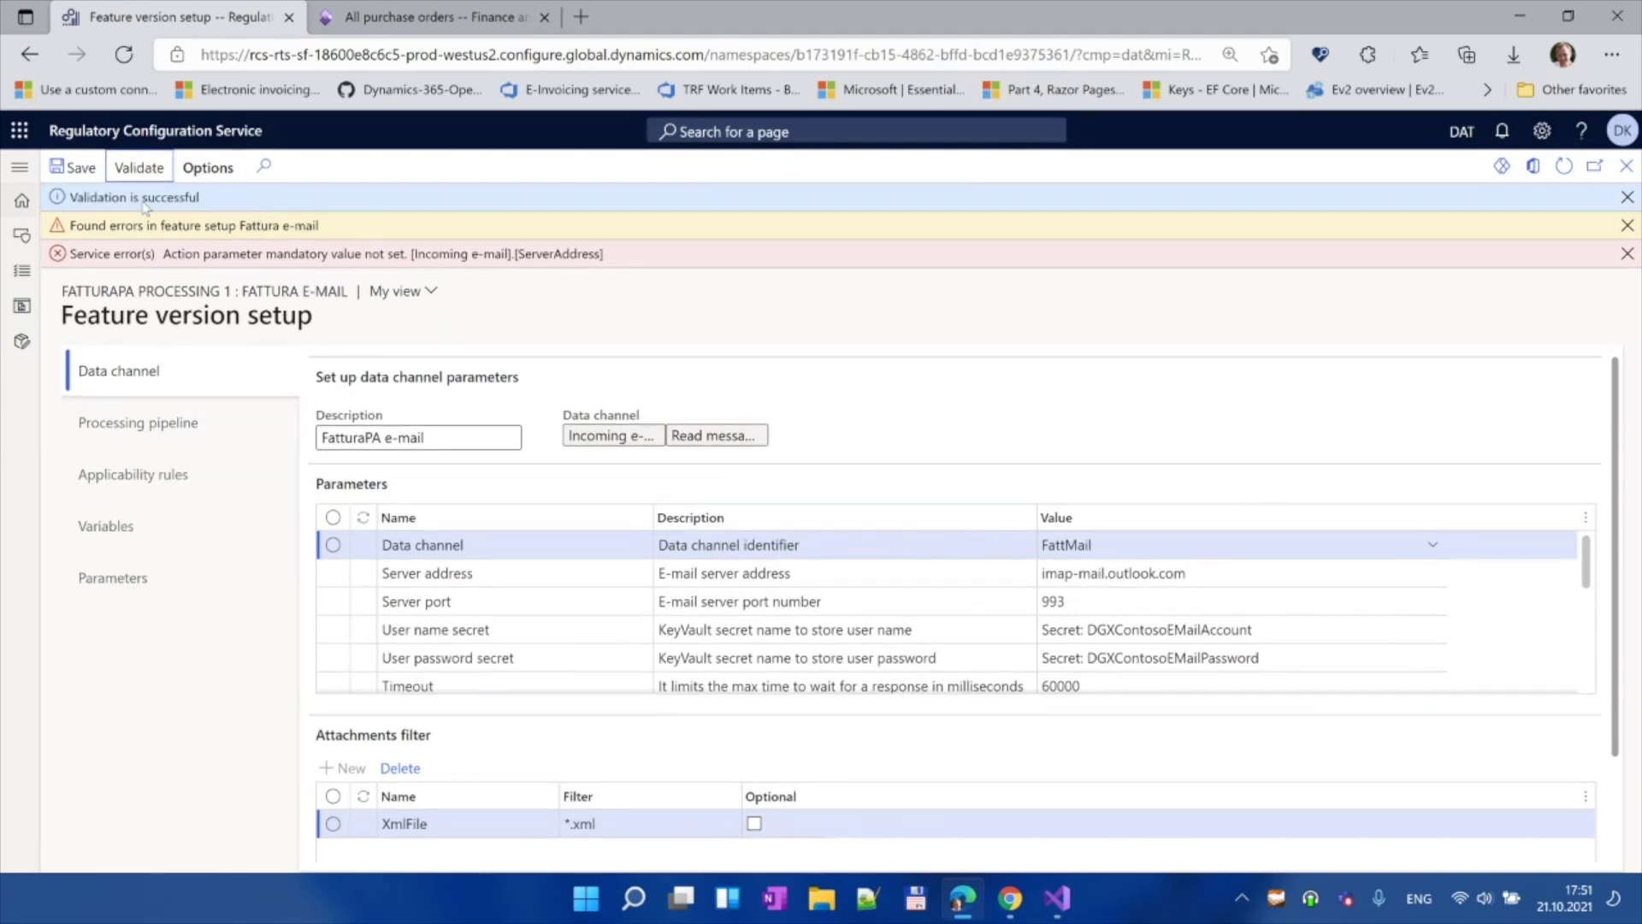
click(1626, 168)
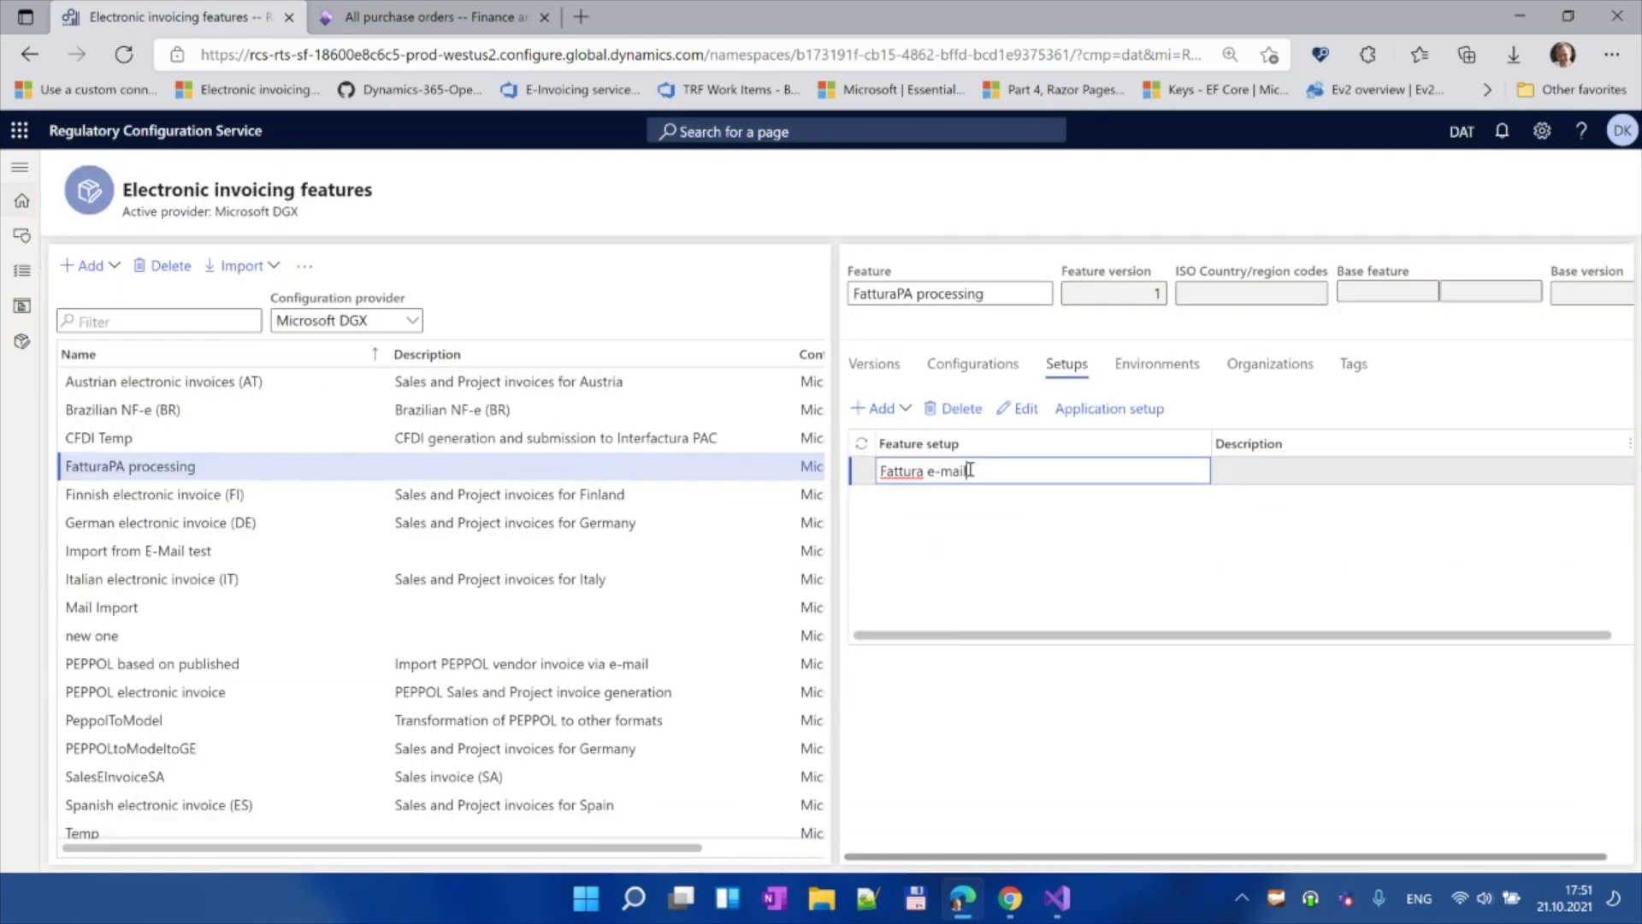
click(876, 366)
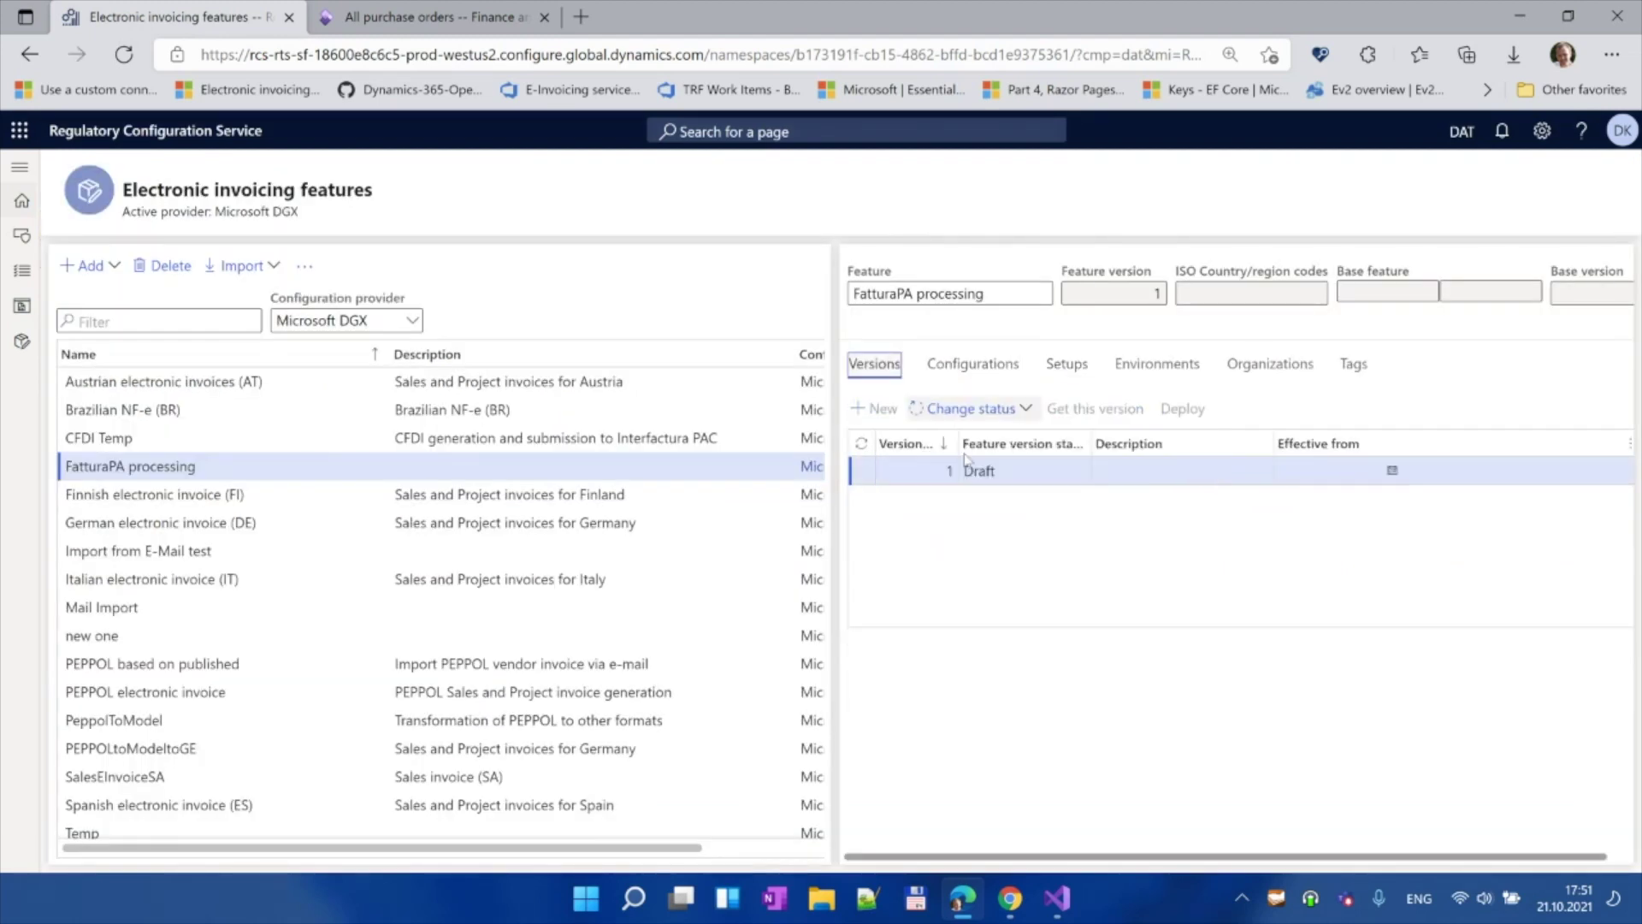
Step: Change FatturaPA processing version 1 status to Complete and confirm
click(991, 419)
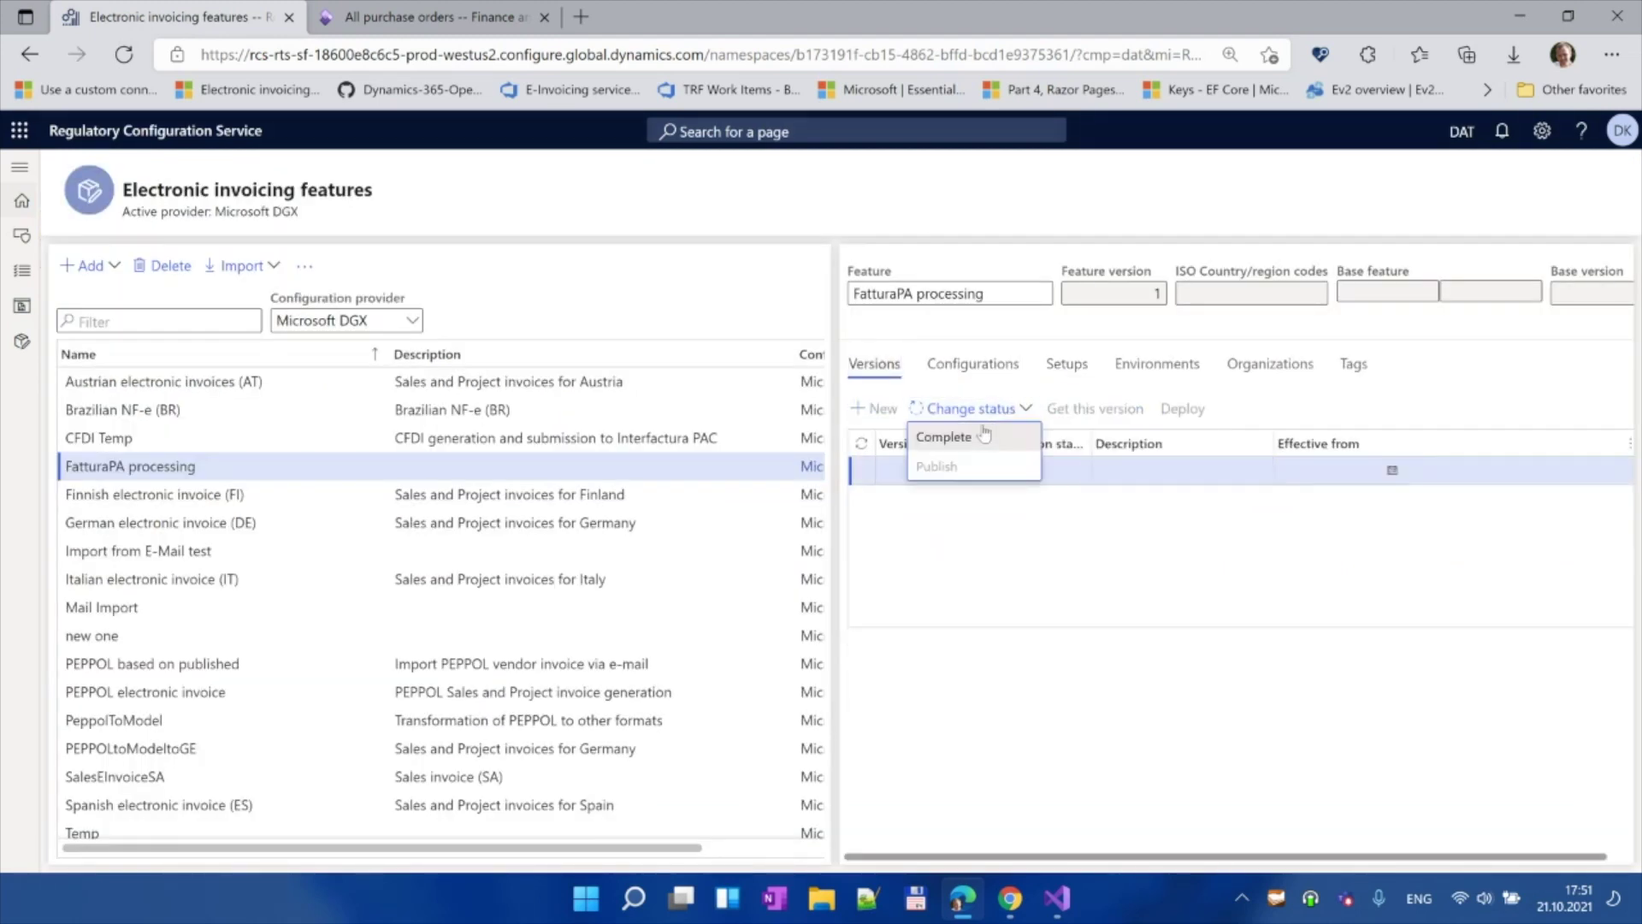
click(984, 438)
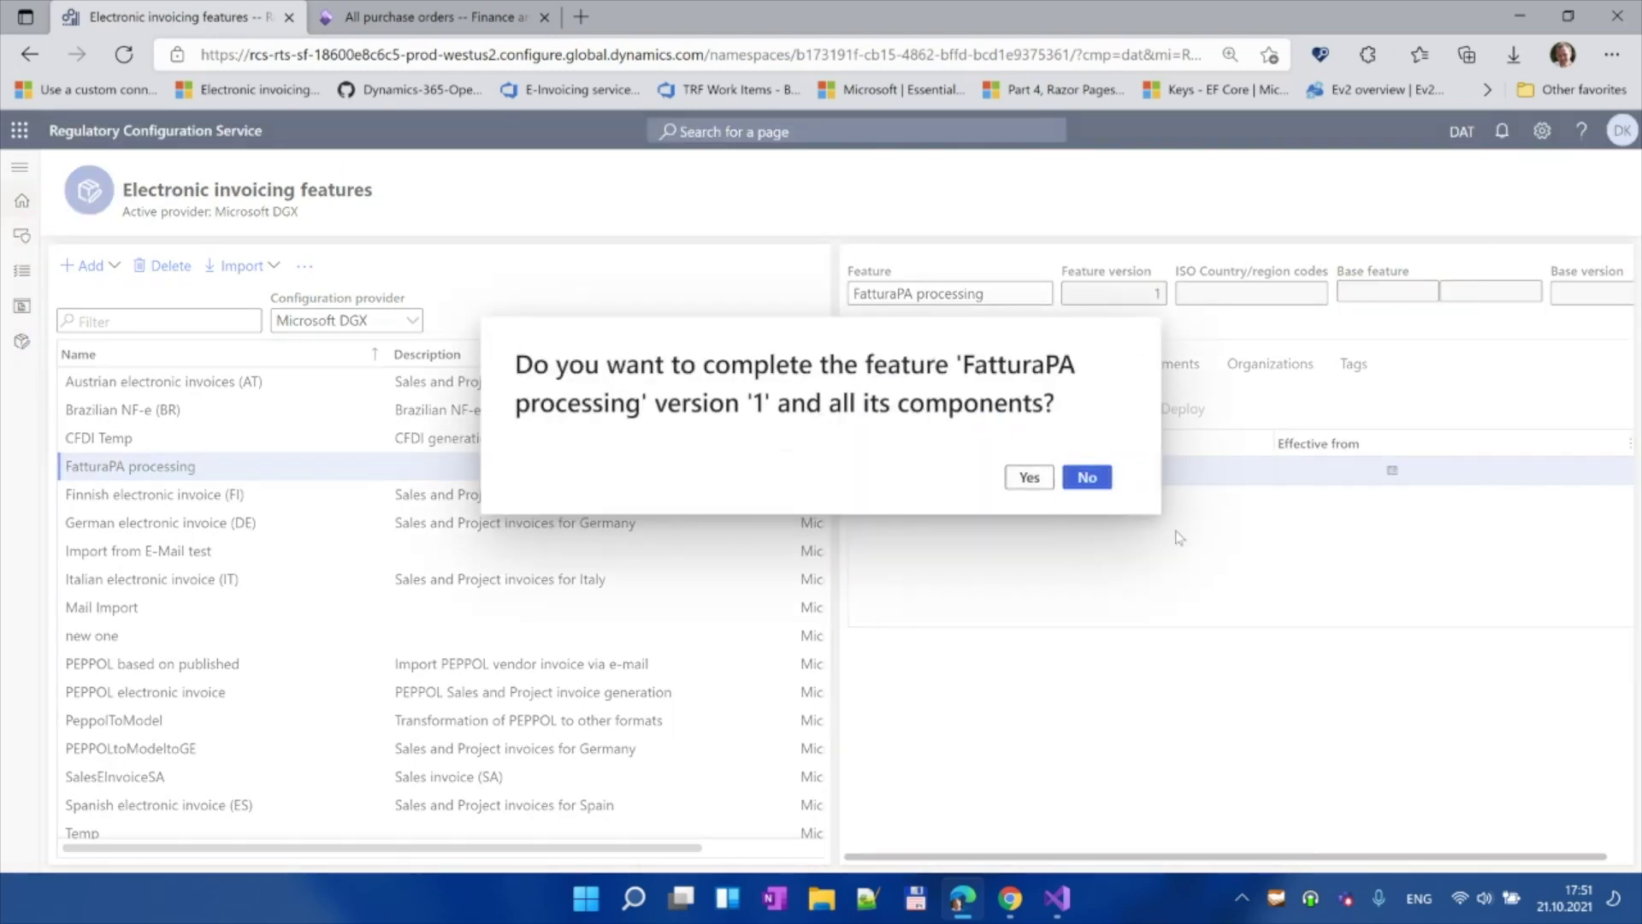
key(y)
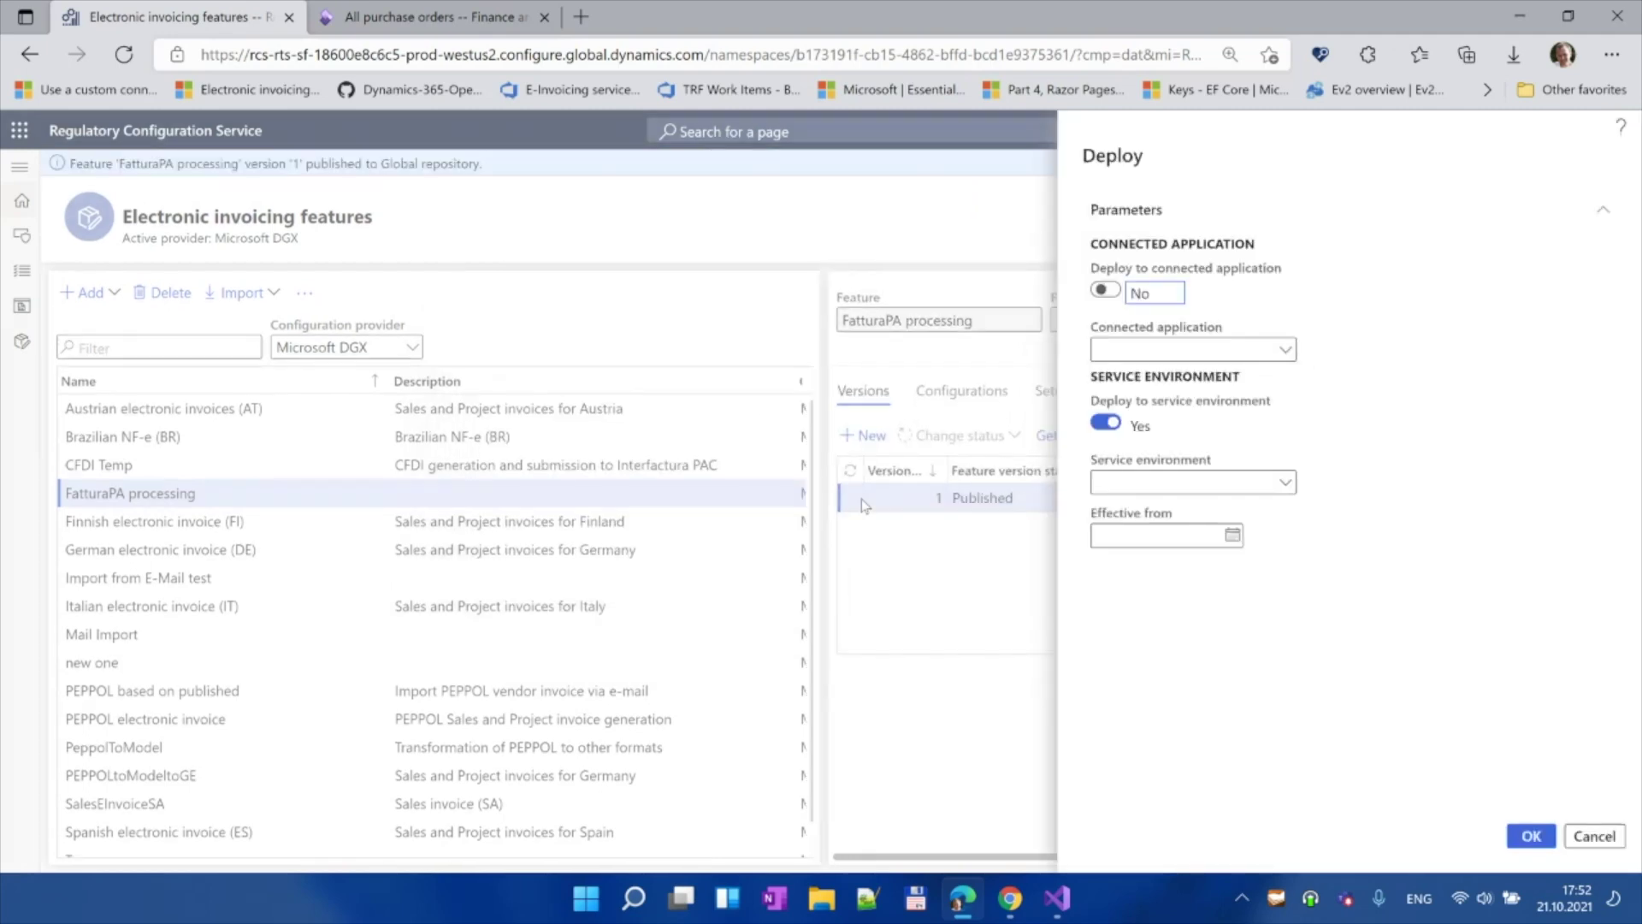
Step: Deploy version 1 to the UAT Environment effective from 10/21/2021
click(1285, 482)
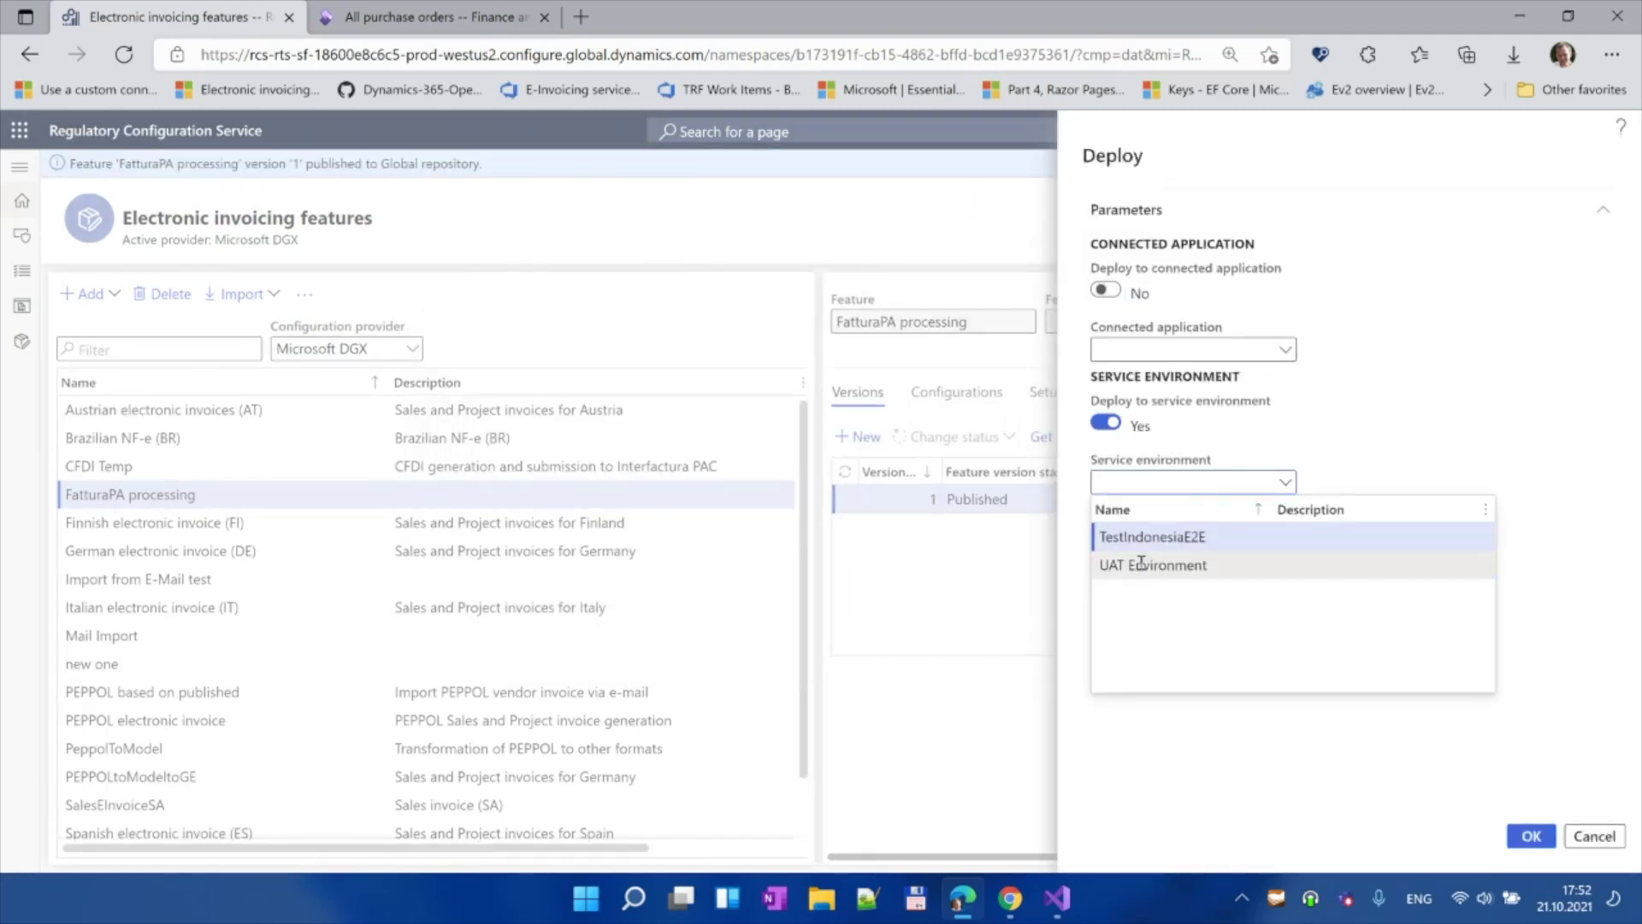
click(1151, 565)
click(1233, 537)
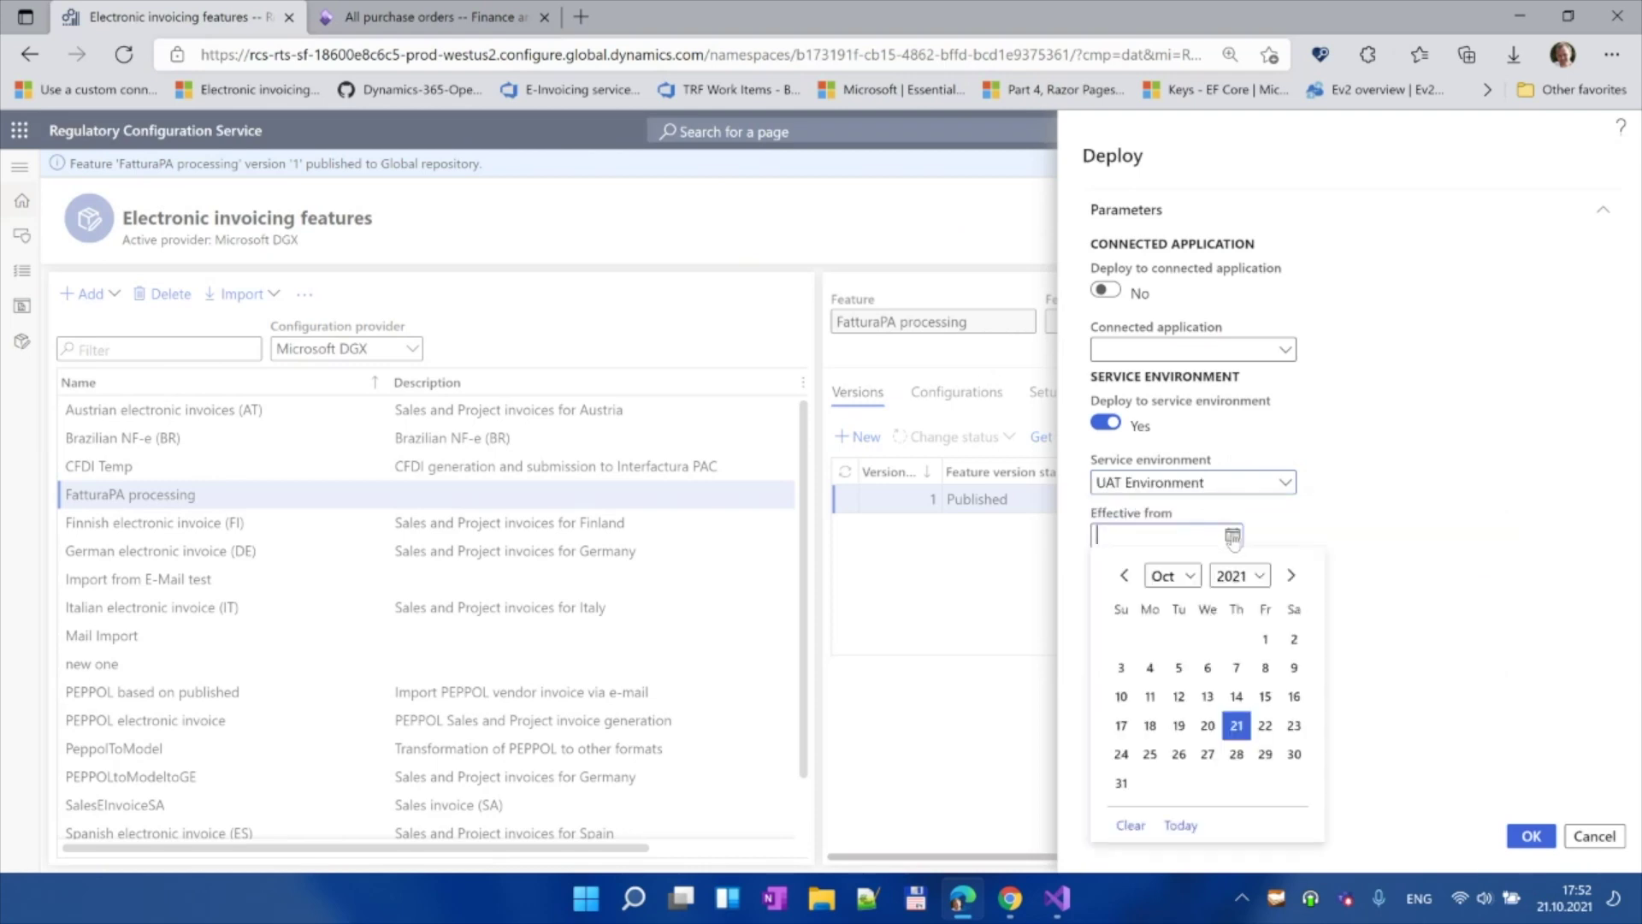
click(1236, 725)
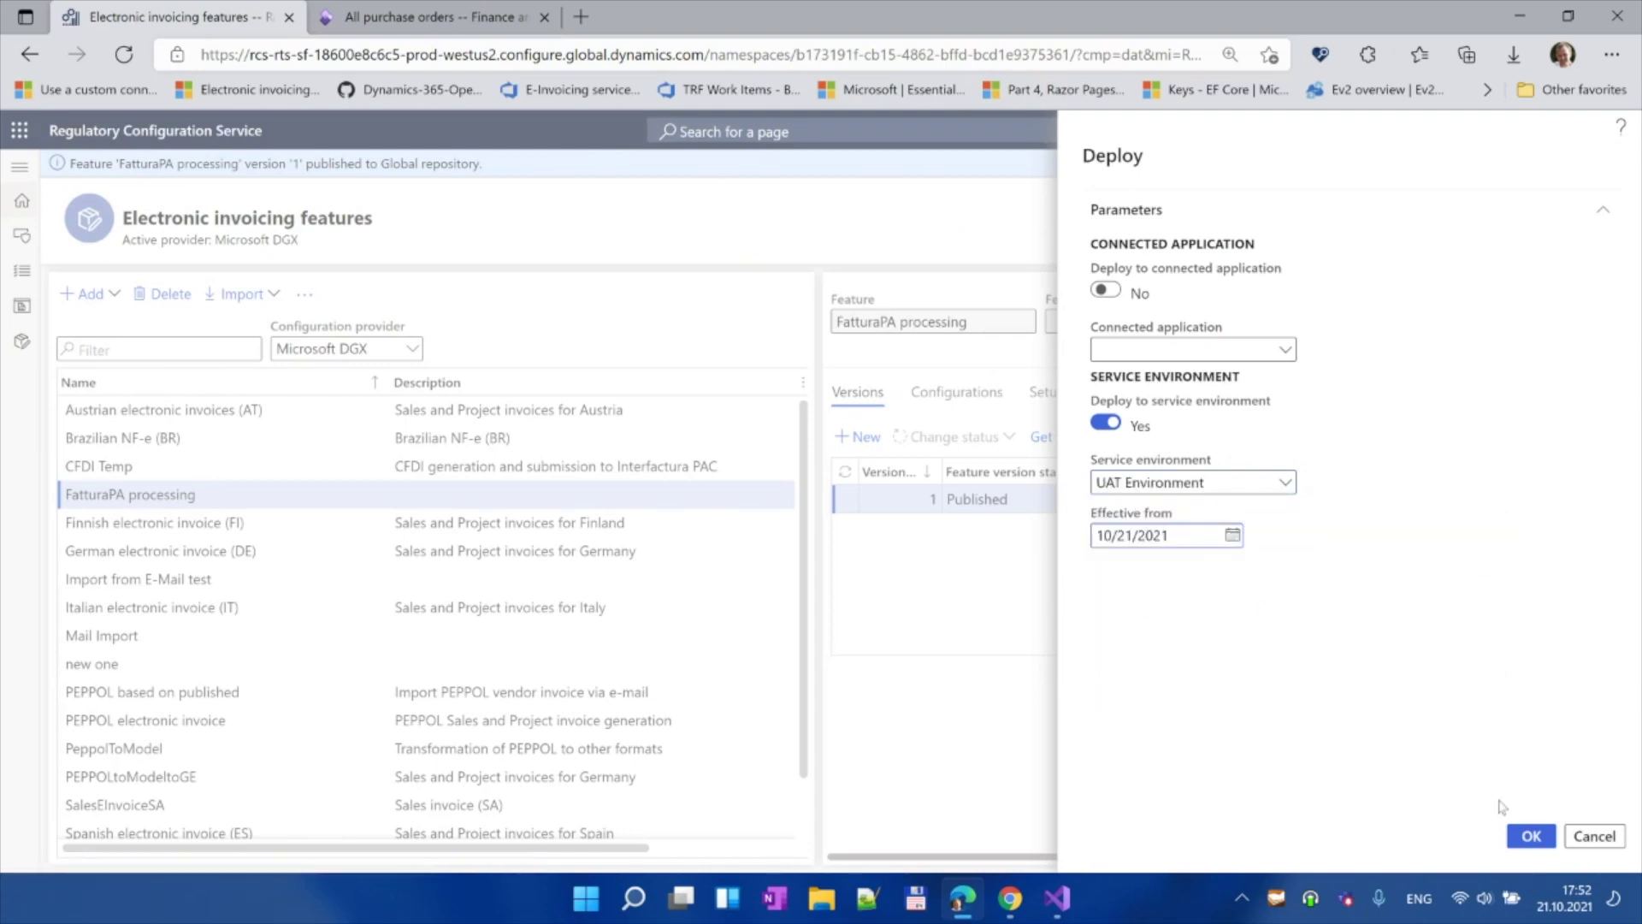
click(1529, 839)
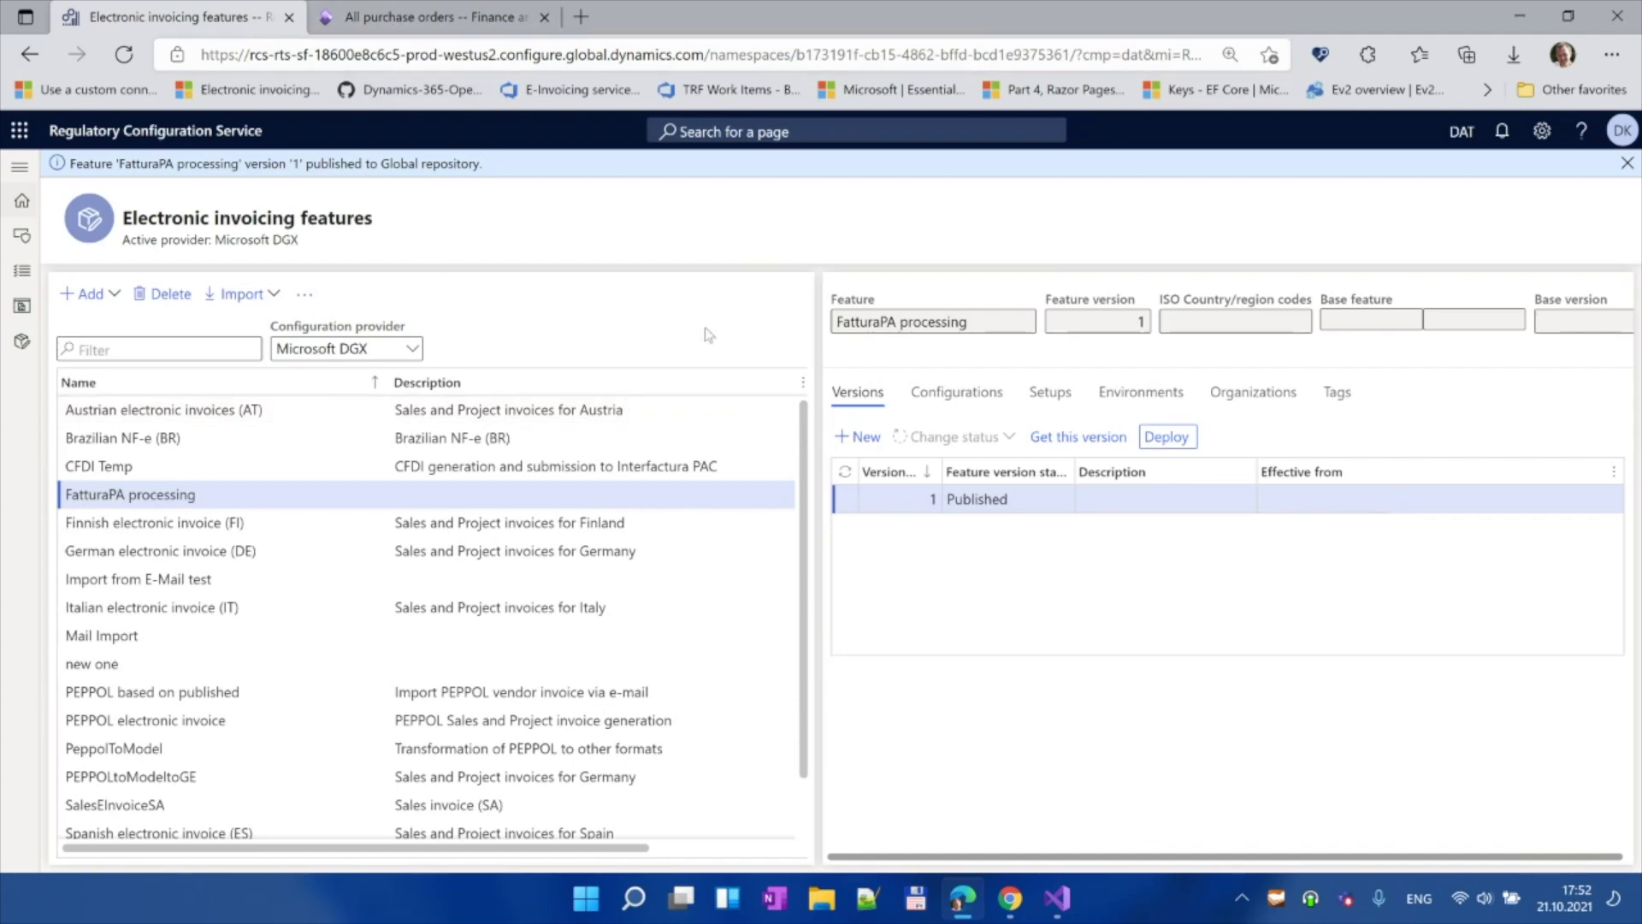
Step: Switch to the All purchase orders page, then bring the Outlook inbox to the front
click(432, 18)
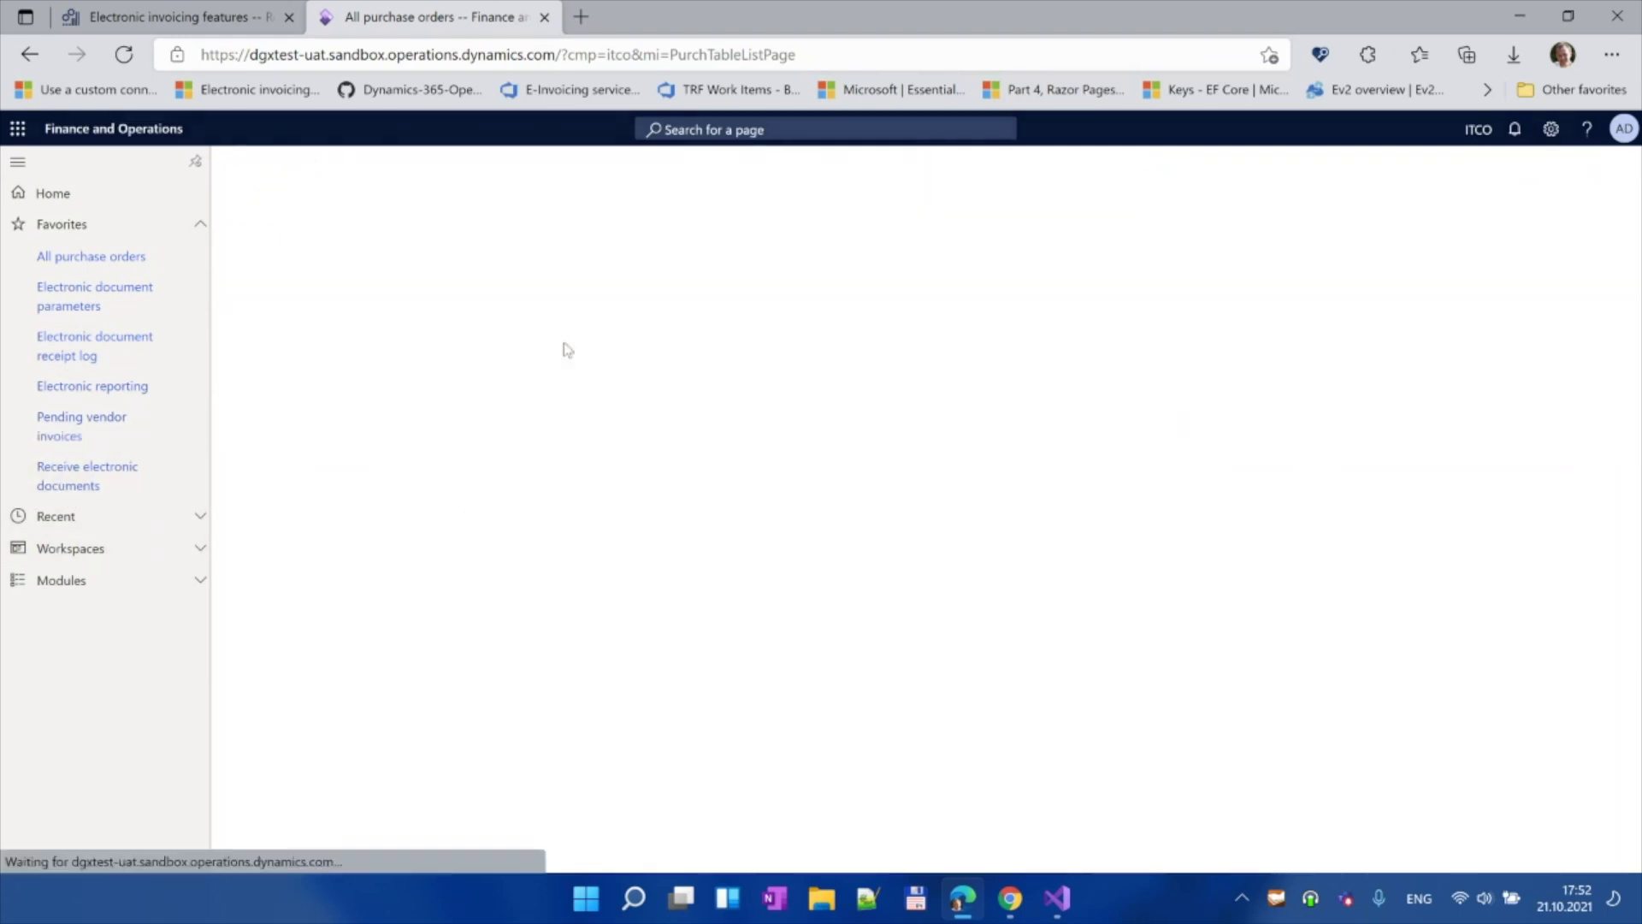
click(1011, 899)
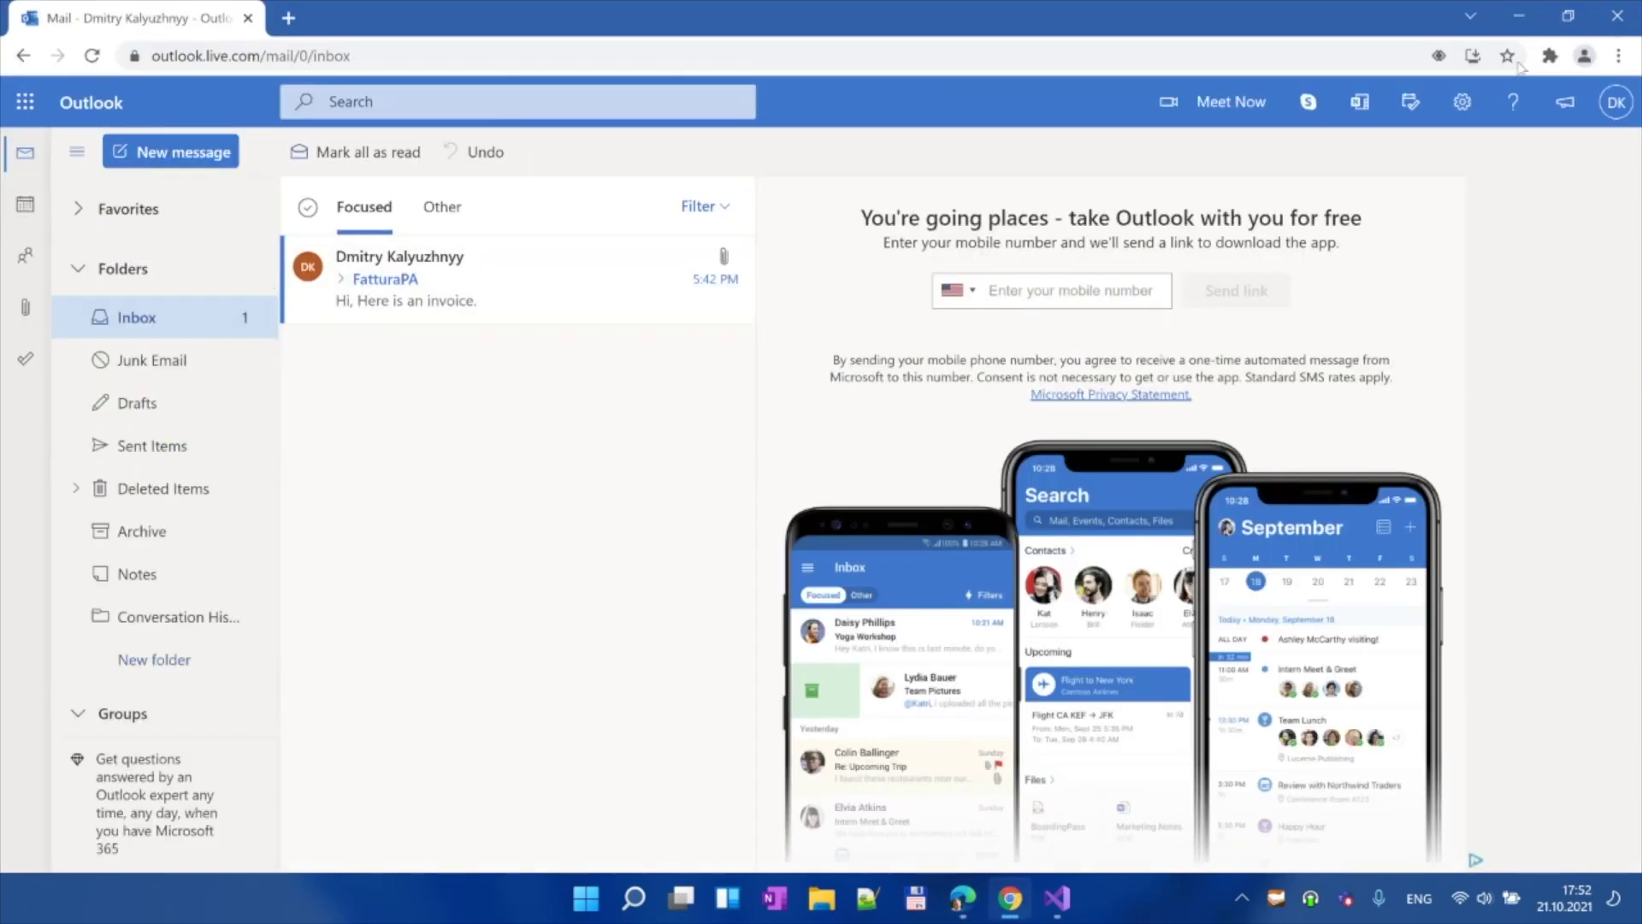
Step: Return from Outlook to the Finance and Operations page while the import processes
click(1519, 15)
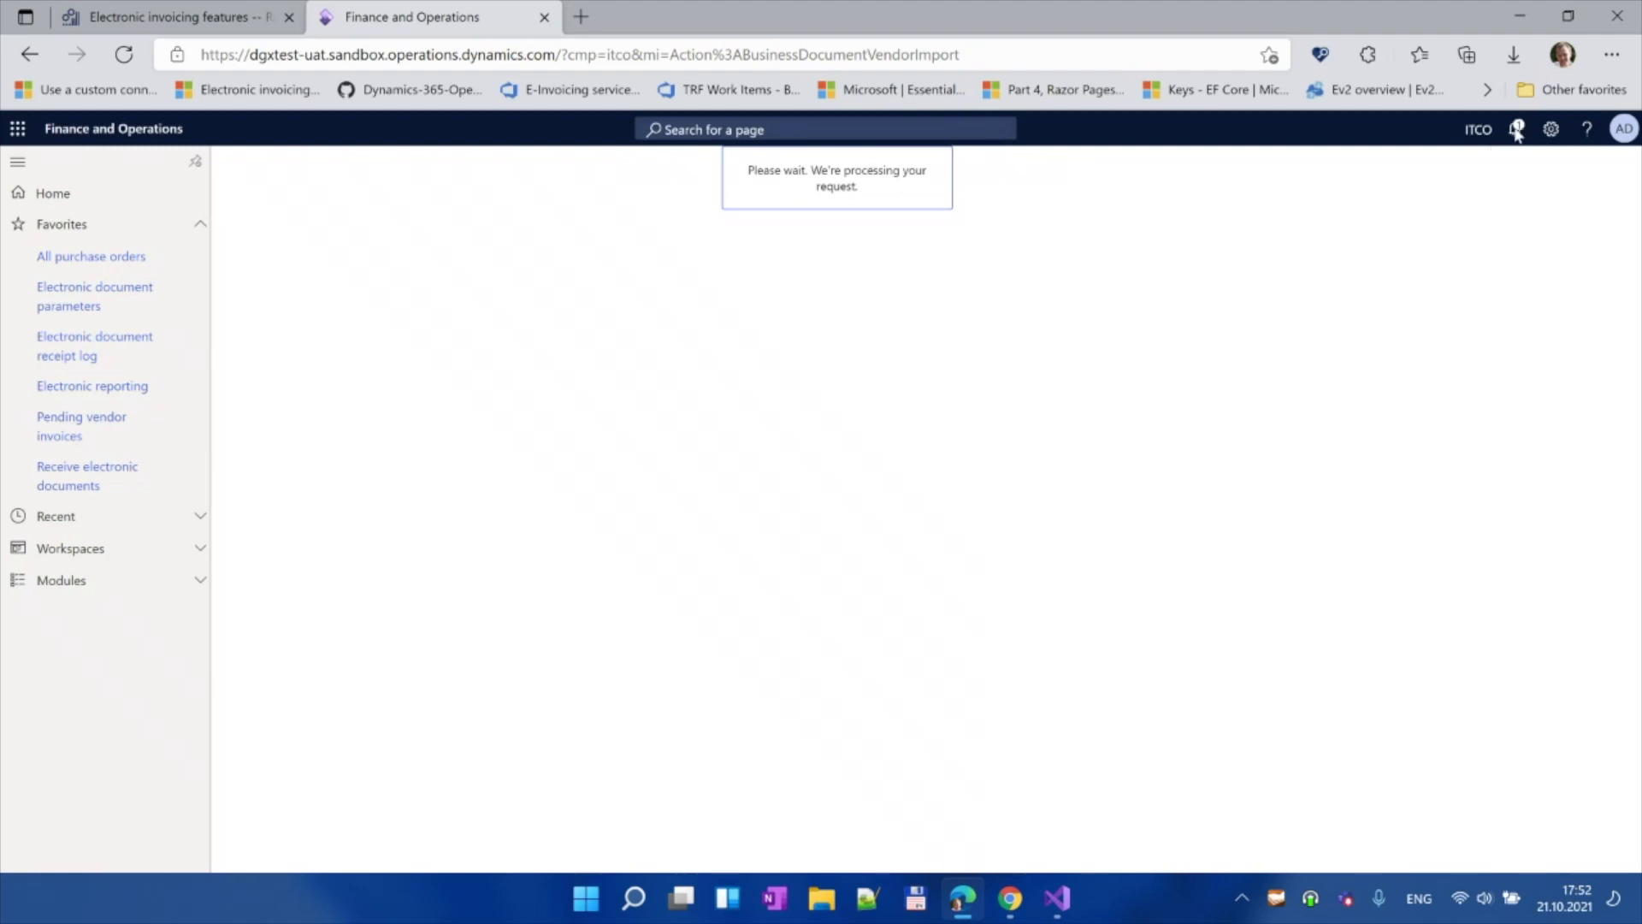
Step: Check that the invoice e-mail left the Outlook inbox, then return to the Contoso Italy dashboard
click(1017, 903)
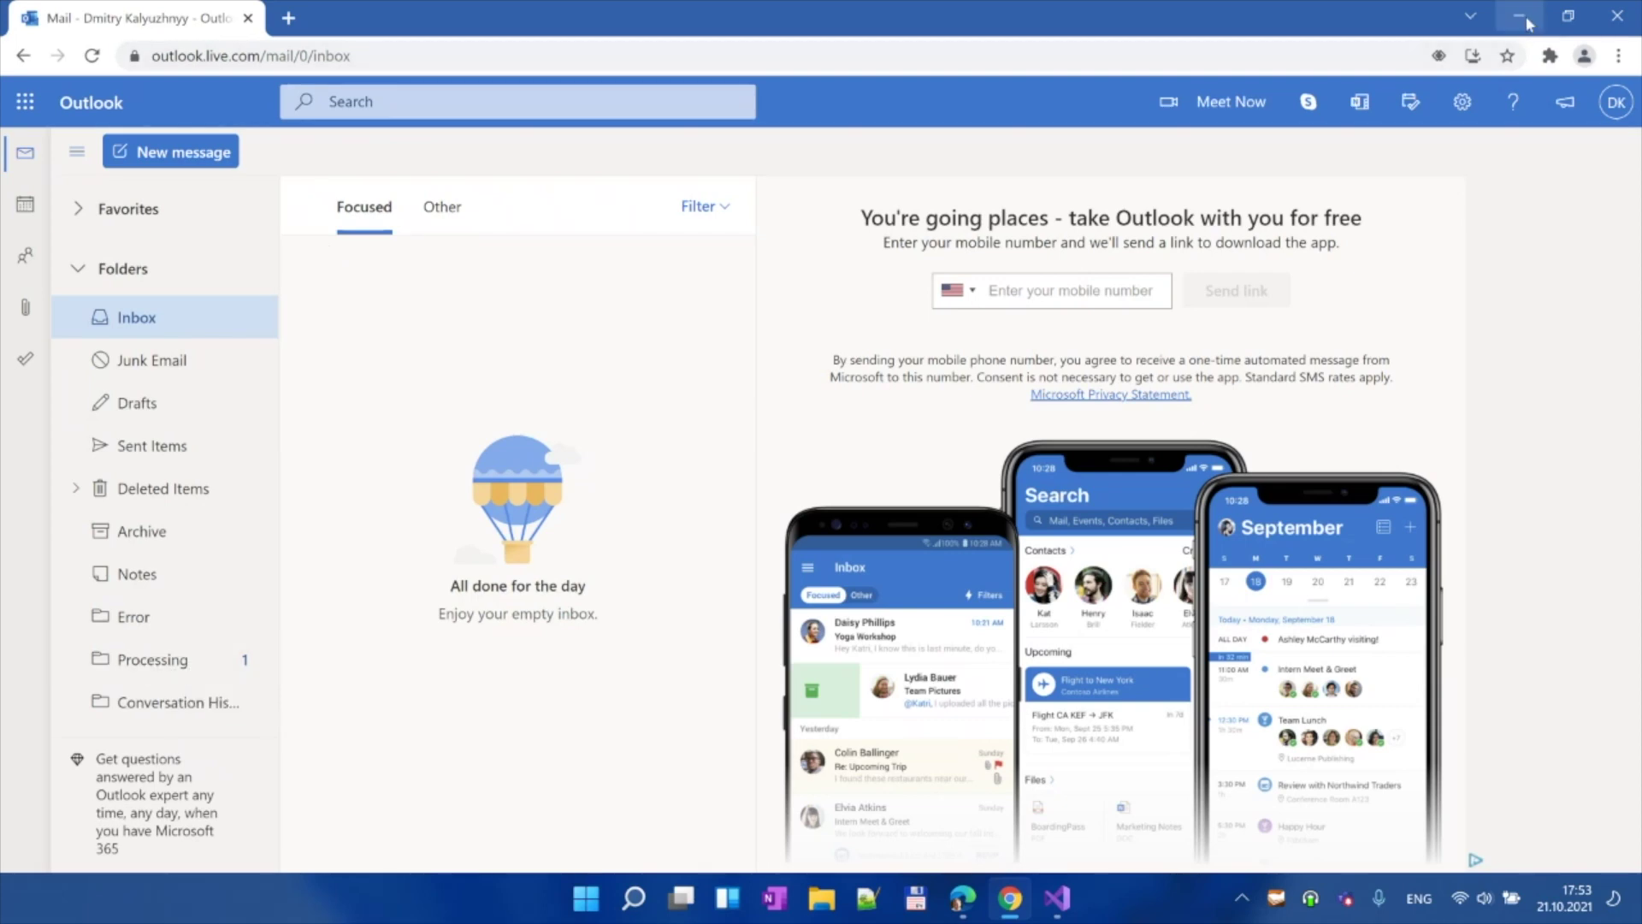
click(1520, 17)
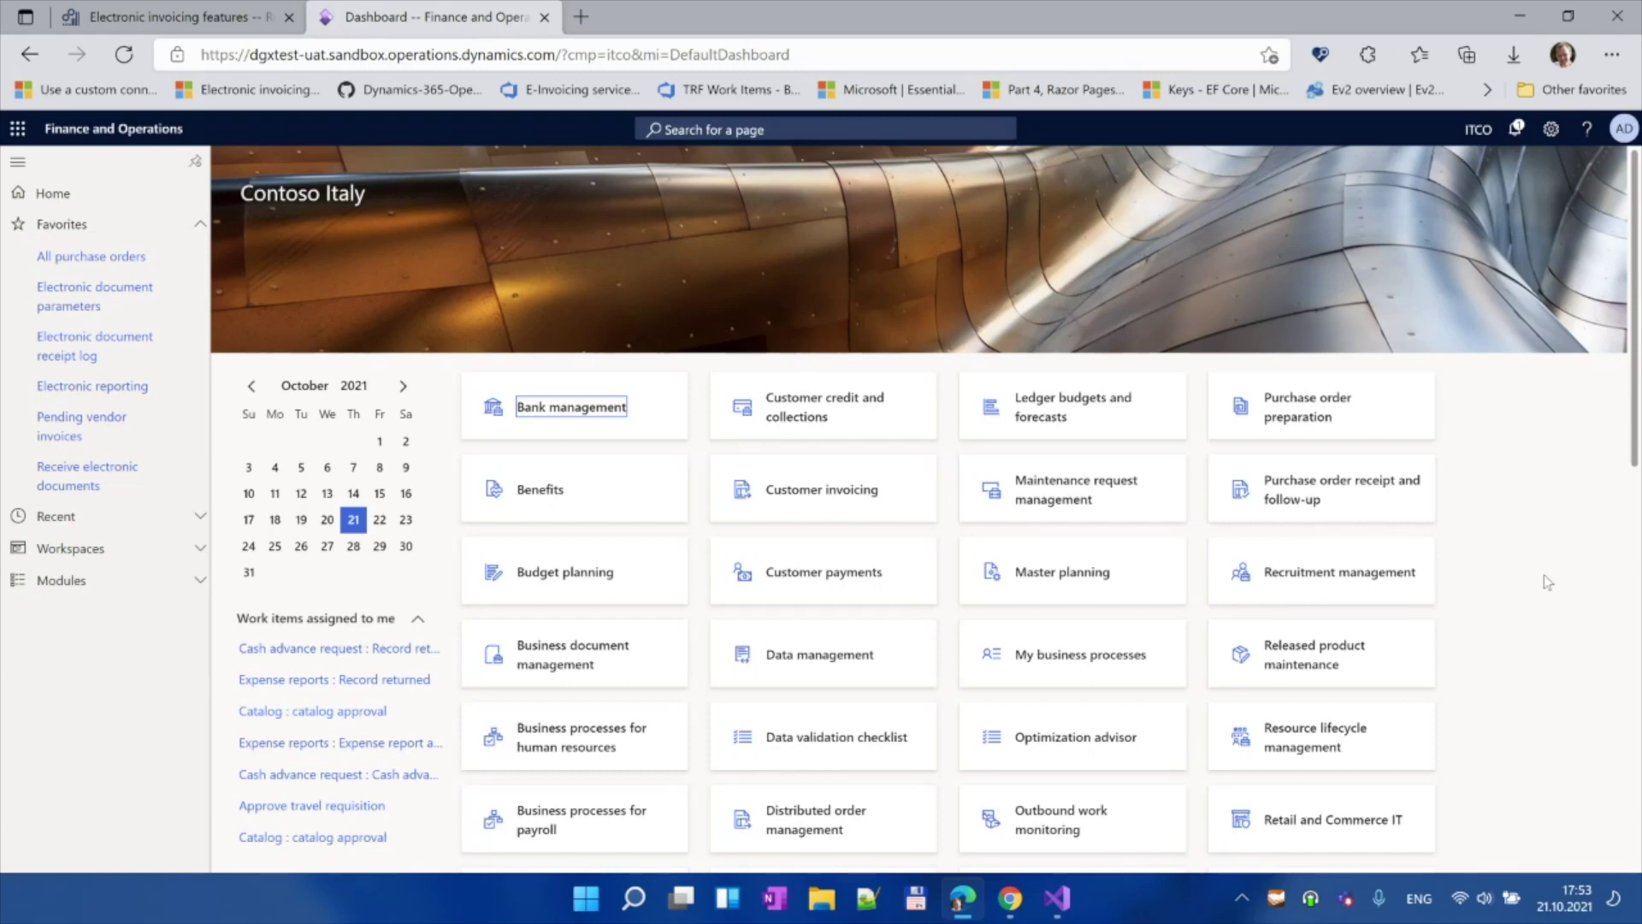
Step: Run Receive electronic documents with Re-import documents at No, then check the Outlook mailbox
click(73, 479)
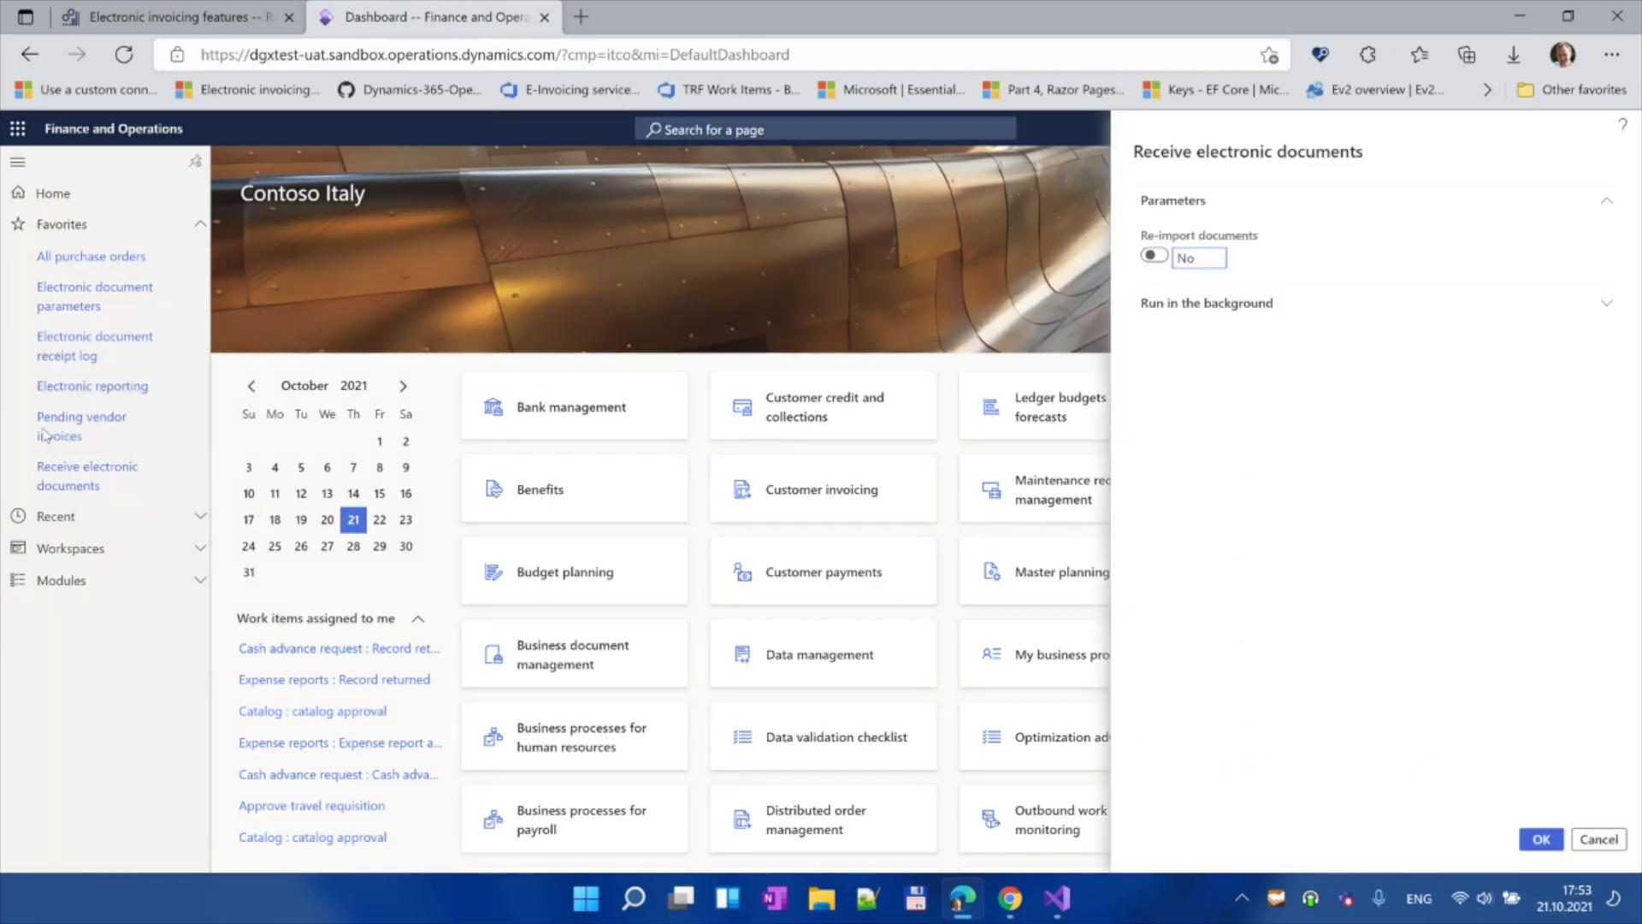
click(1542, 840)
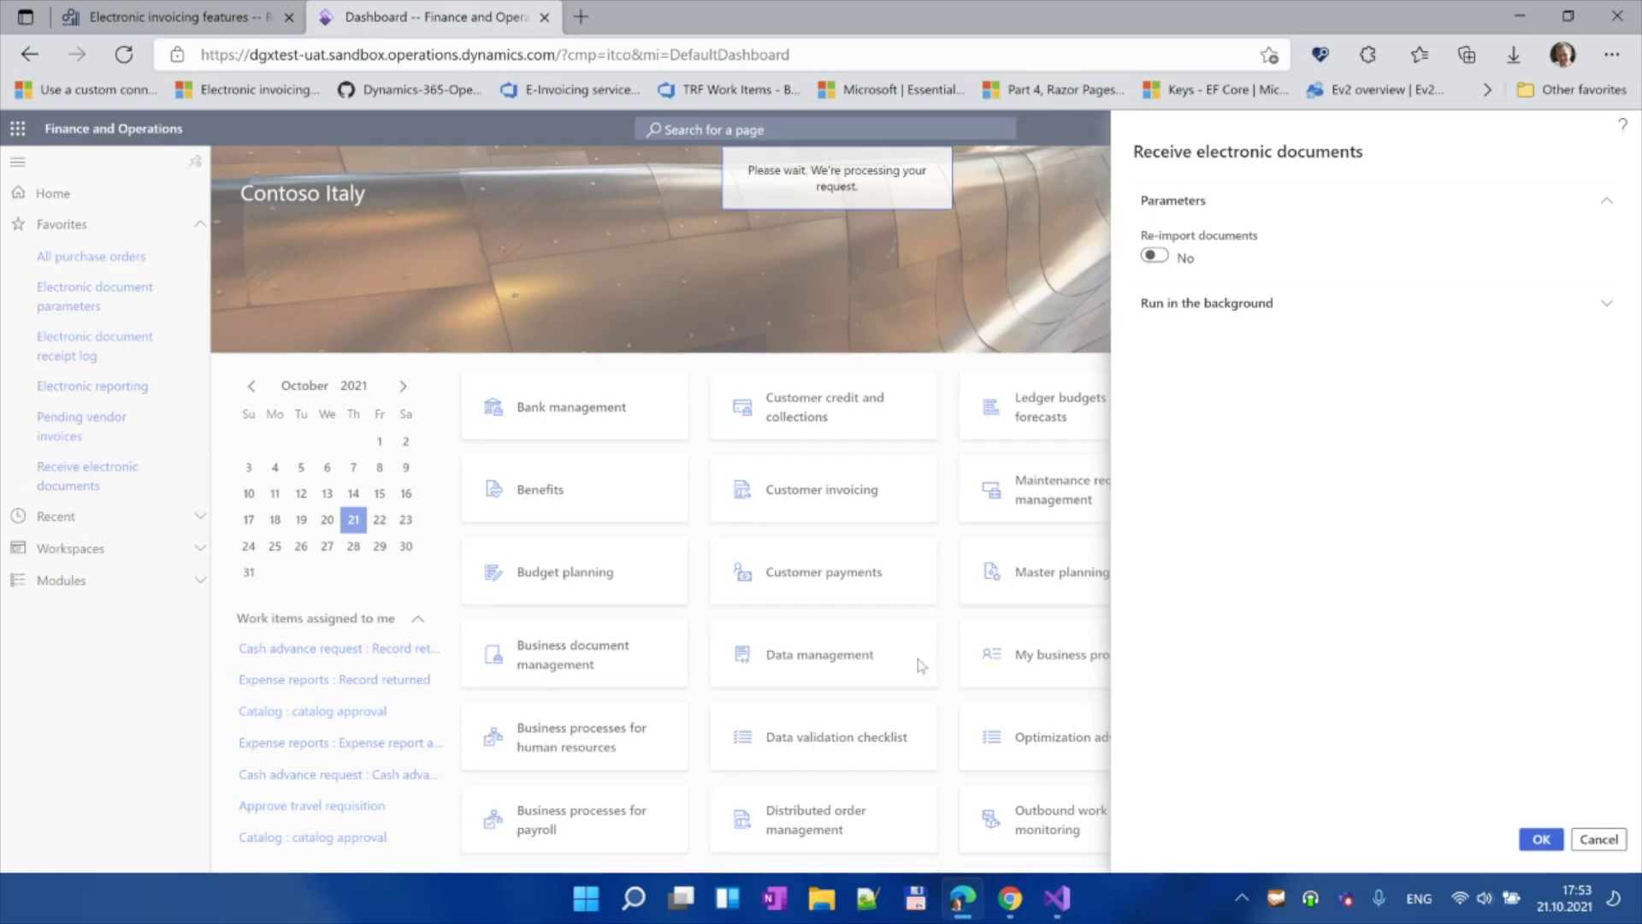
click(1008, 900)
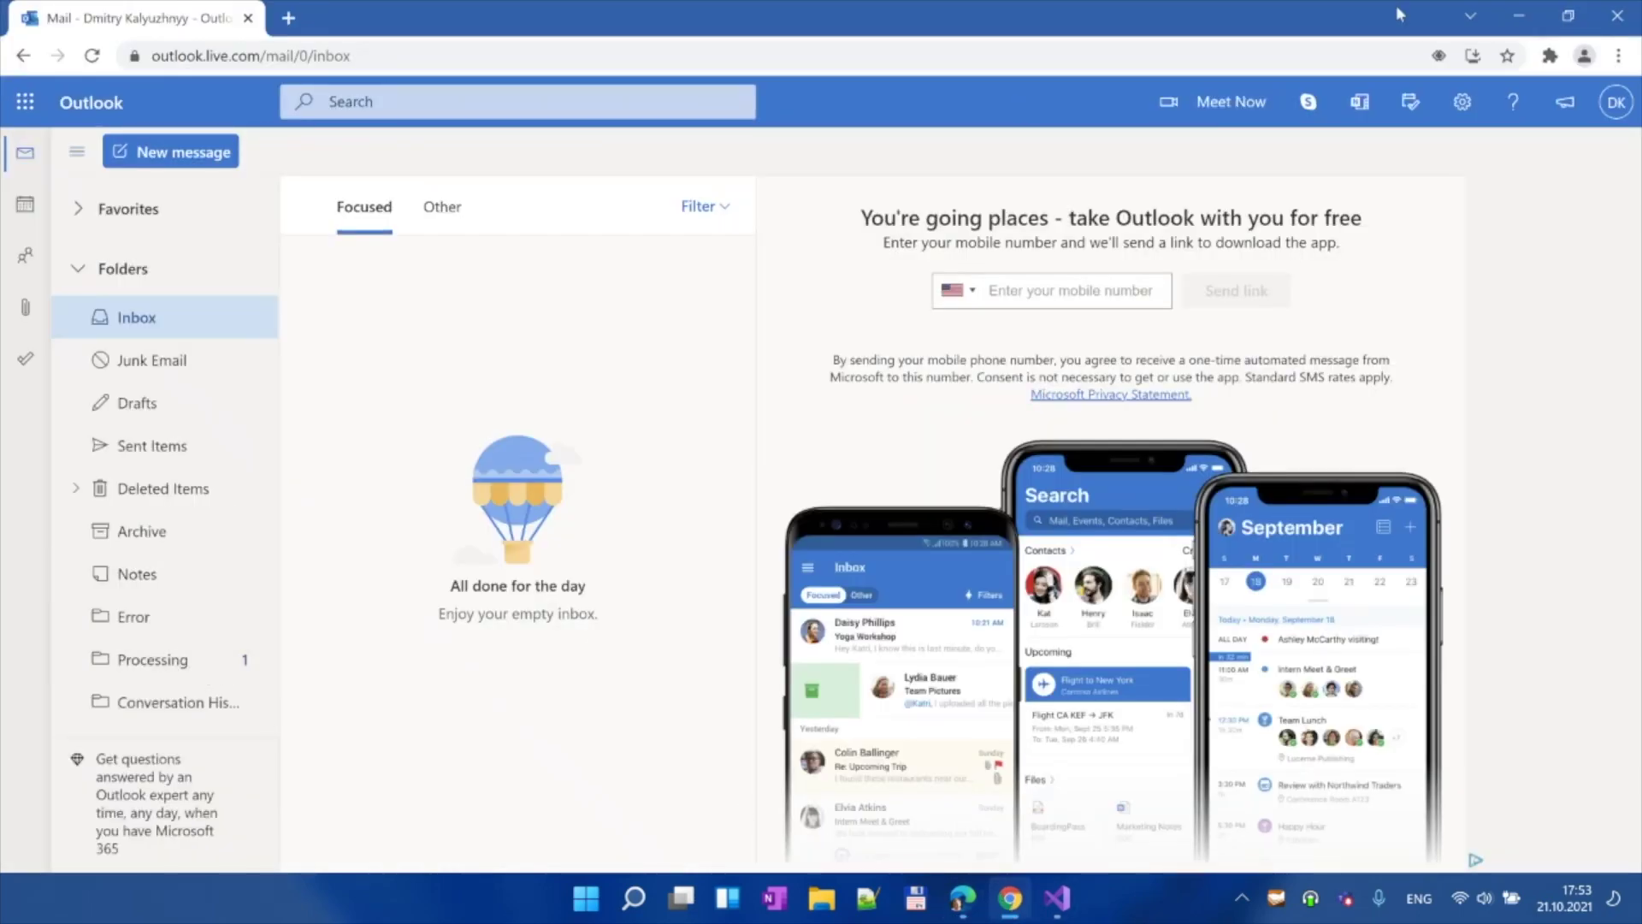
Step: Minimize Outlook to return to the Finance and Operations dashboard
click(1519, 15)
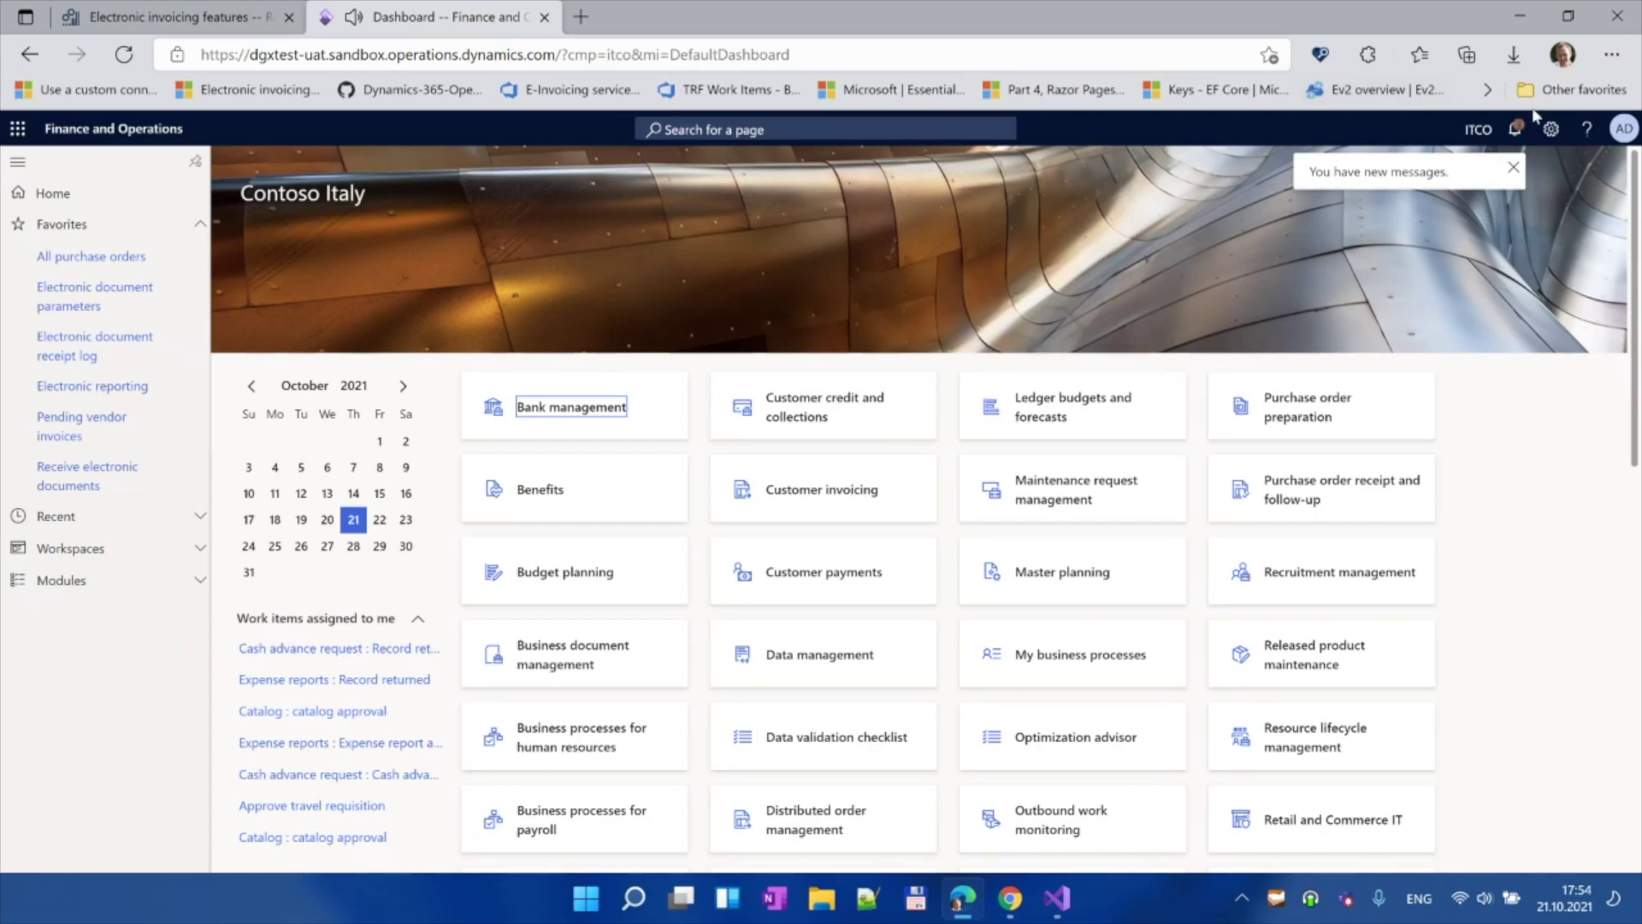
Step: Read the import notification, view pending vendor invoice 345, then open the Electronic document receipt log
click(1515, 130)
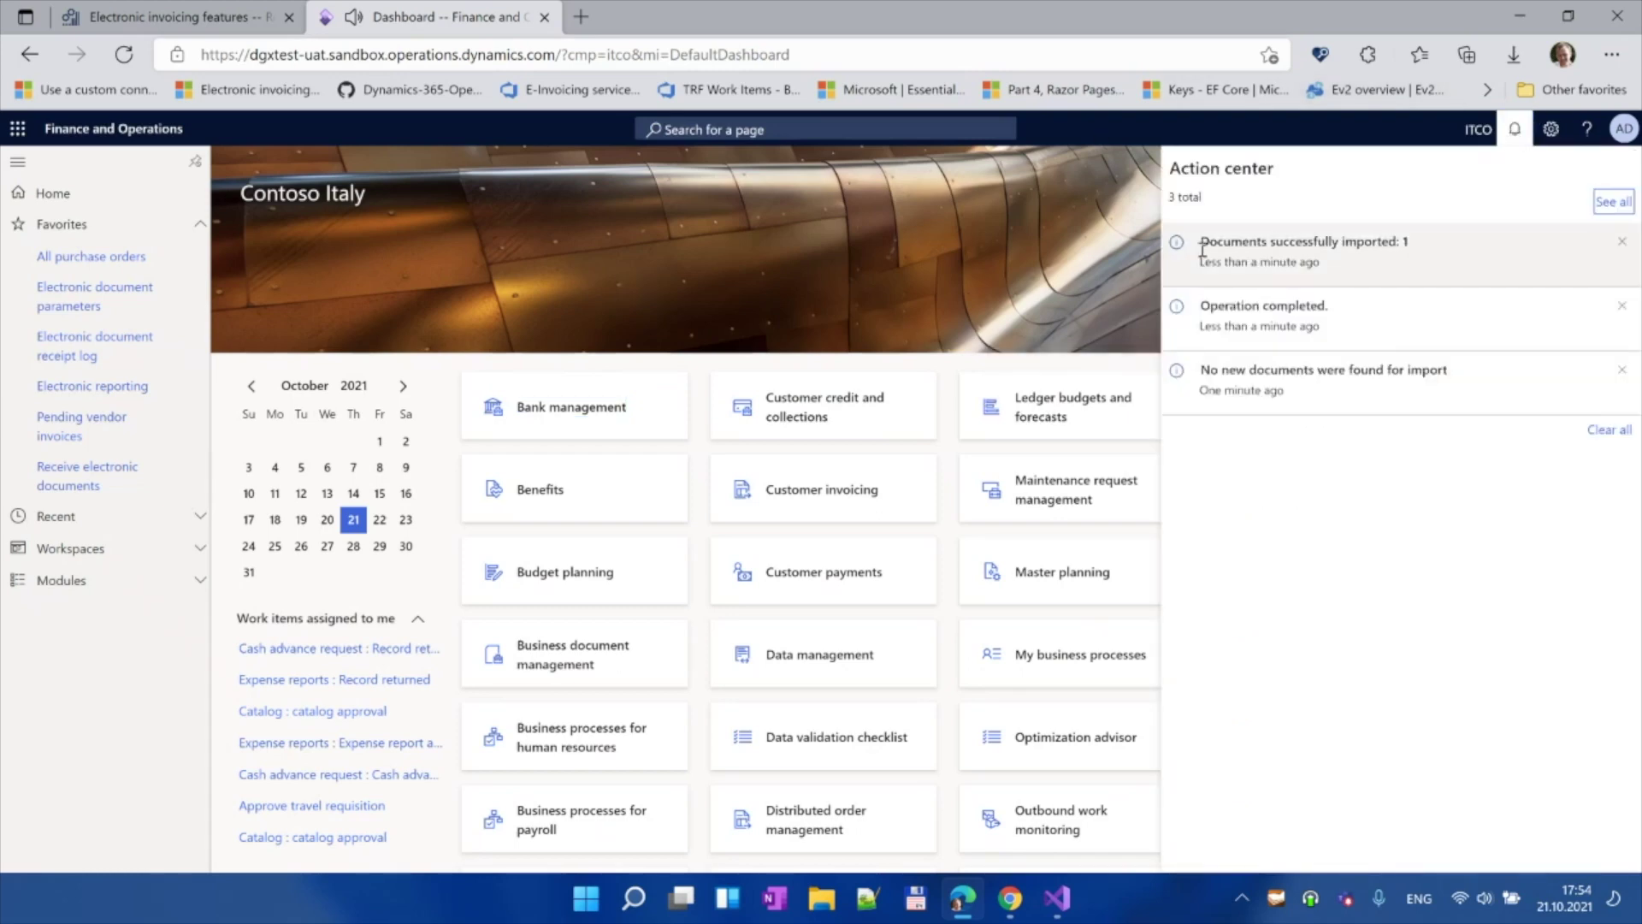
drag(1204, 241, 1427, 243)
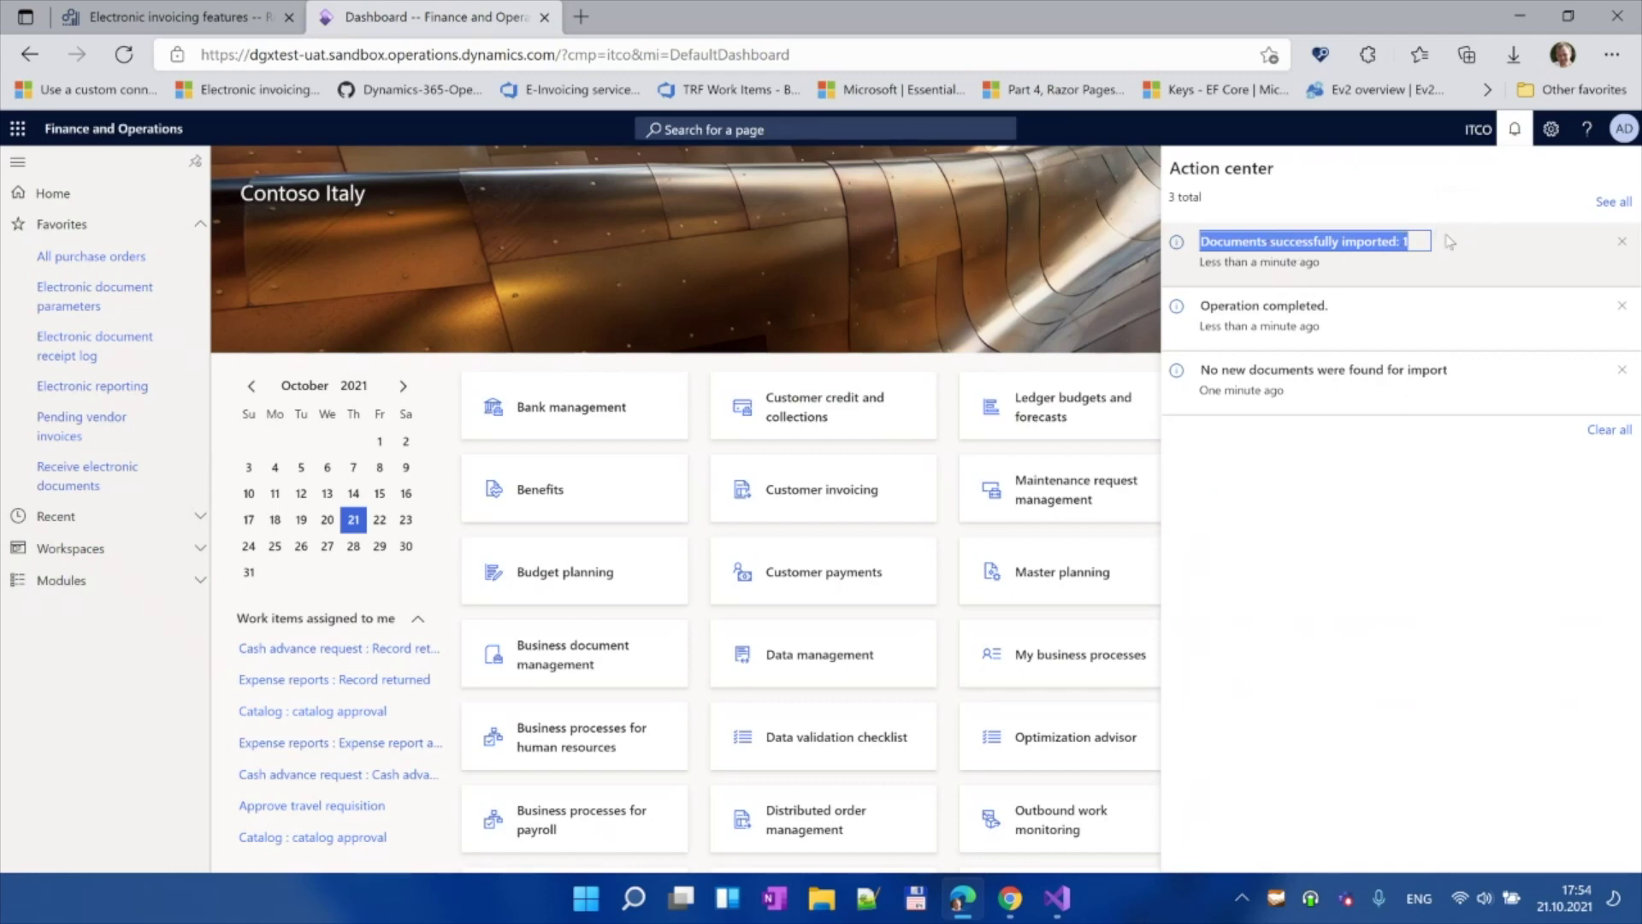
click(137, 663)
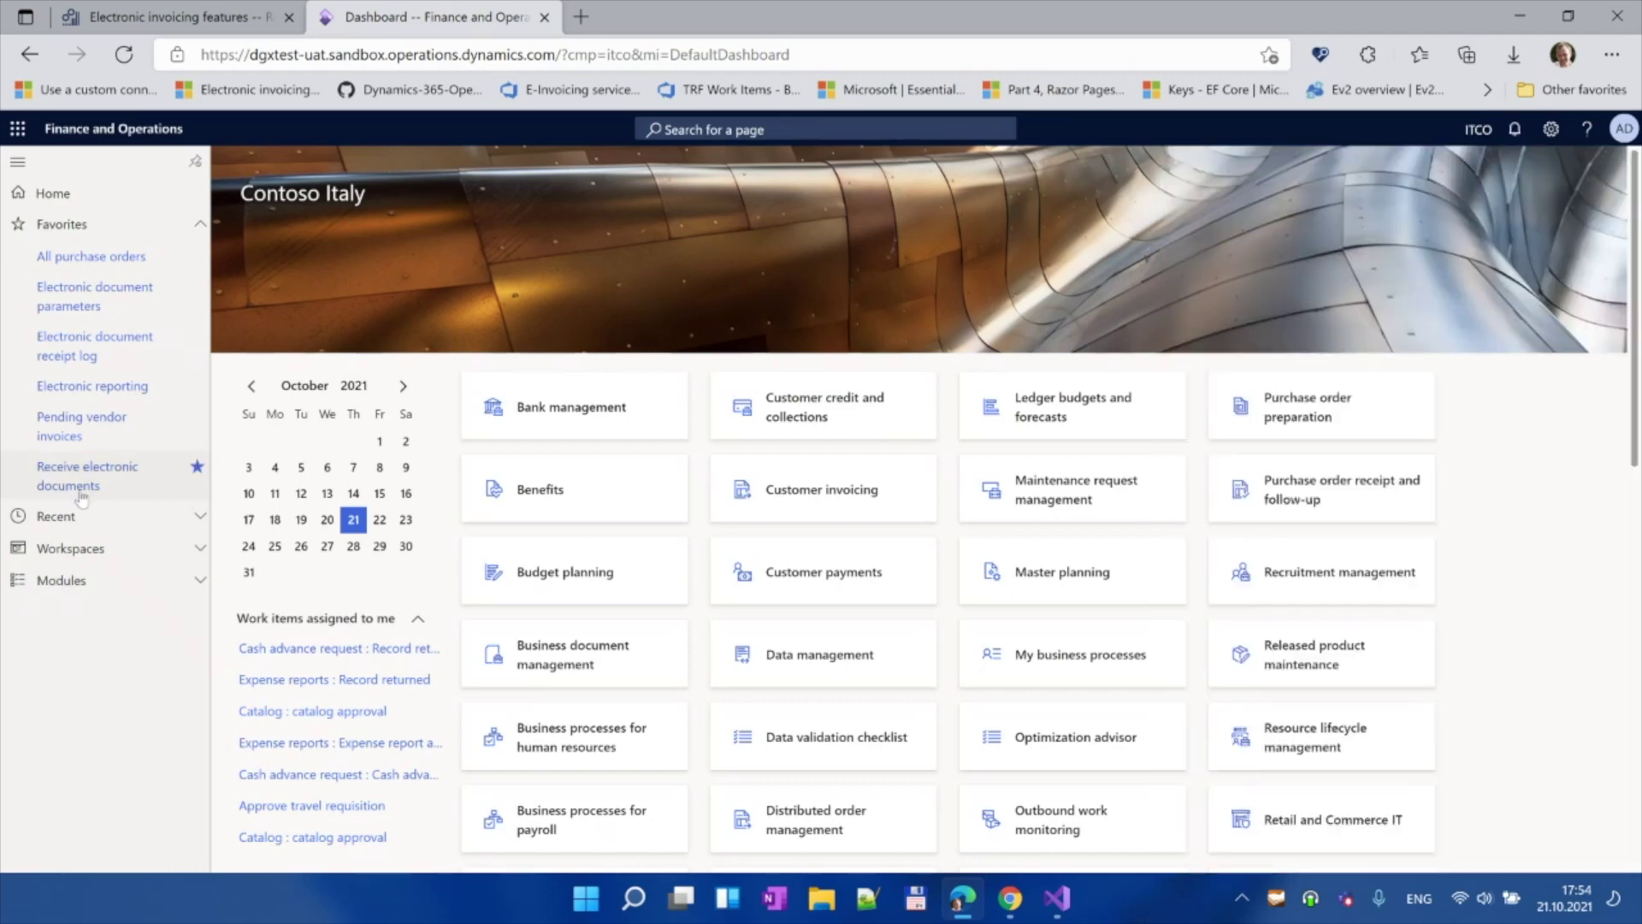
click(60, 432)
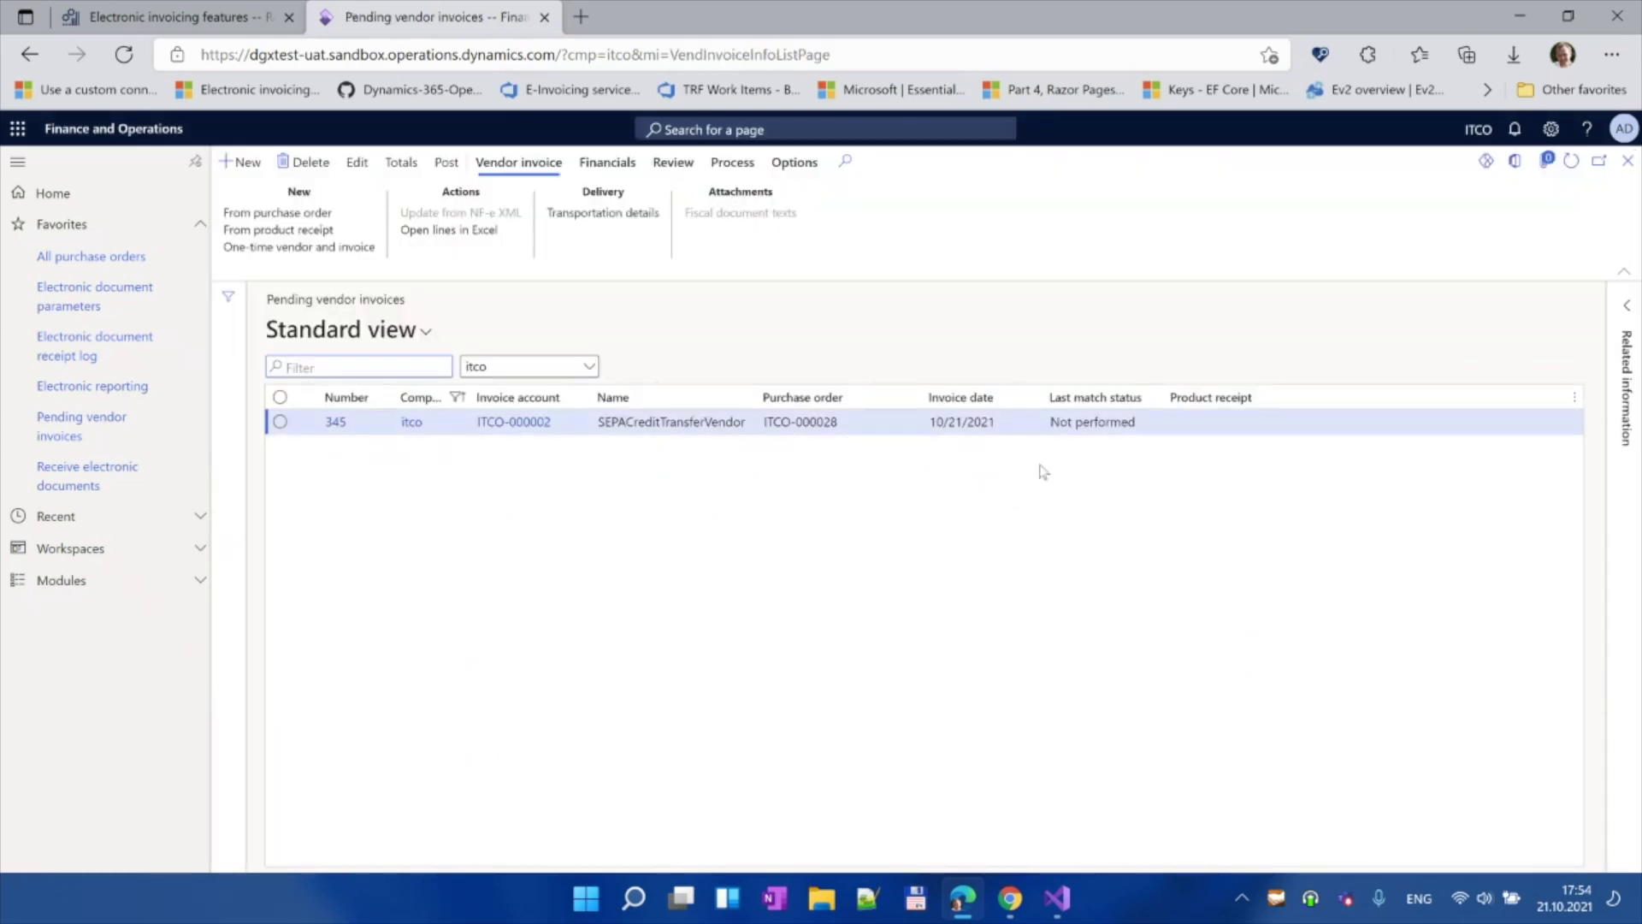
click(65, 357)
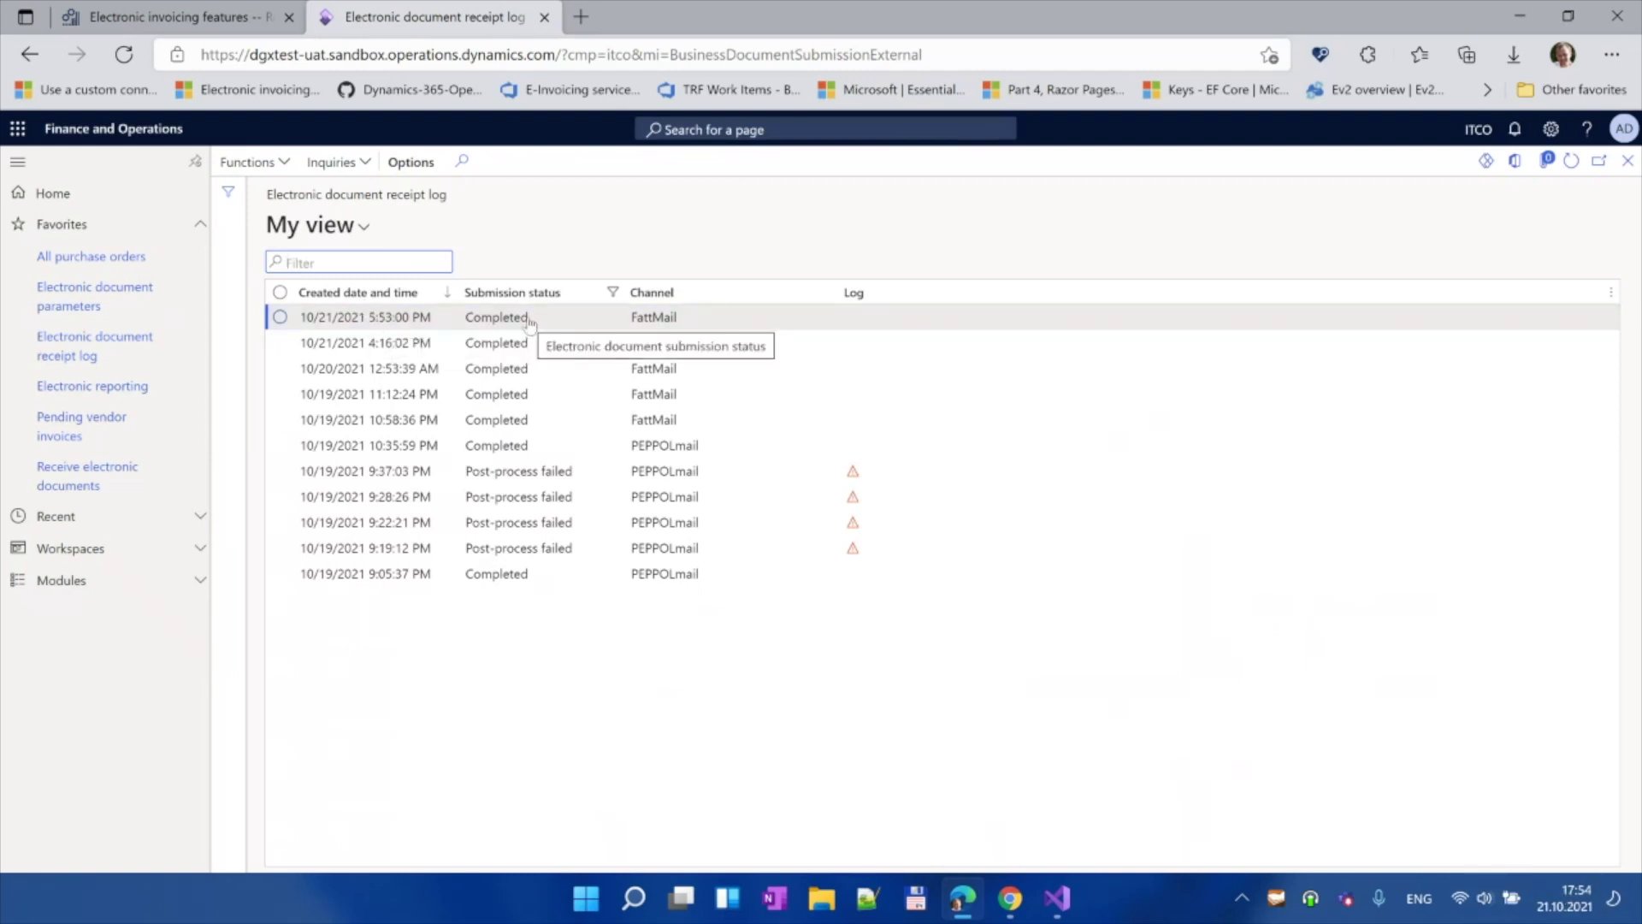
Step: Show Submission details for the newest FattMail receipt log entry
click(338, 162)
click(349, 189)
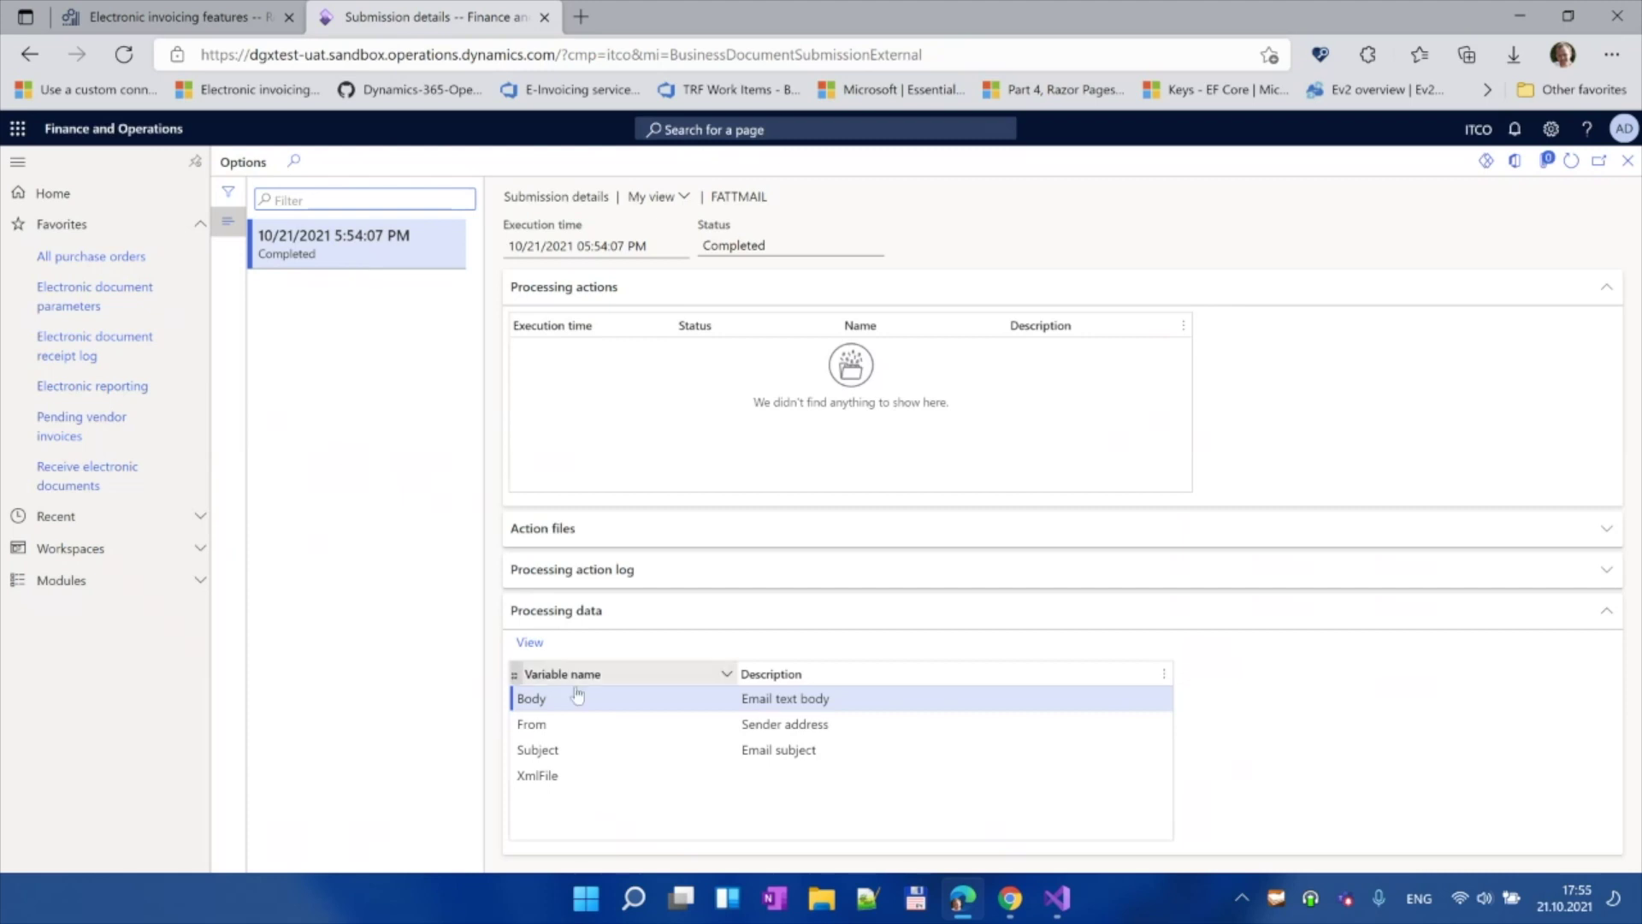
Step: Confirm the downloaded Body variable reads 'Hi, Here is an invoice.', then go to Electronic document parameters
click(572, 780)
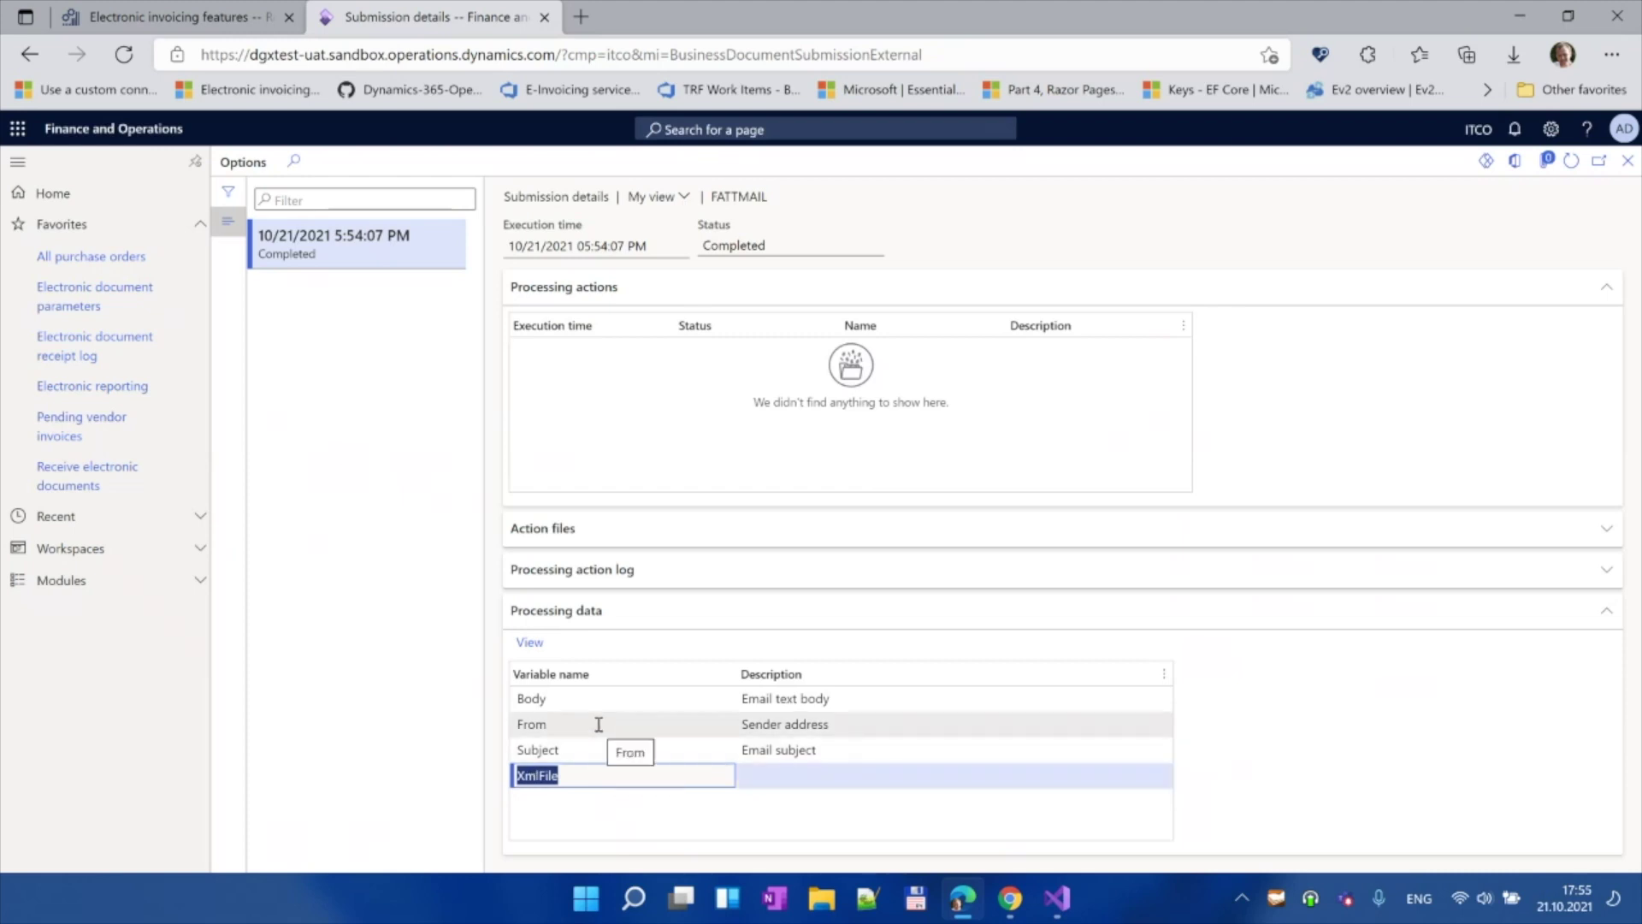
click(588, 698)
click(536, 643)
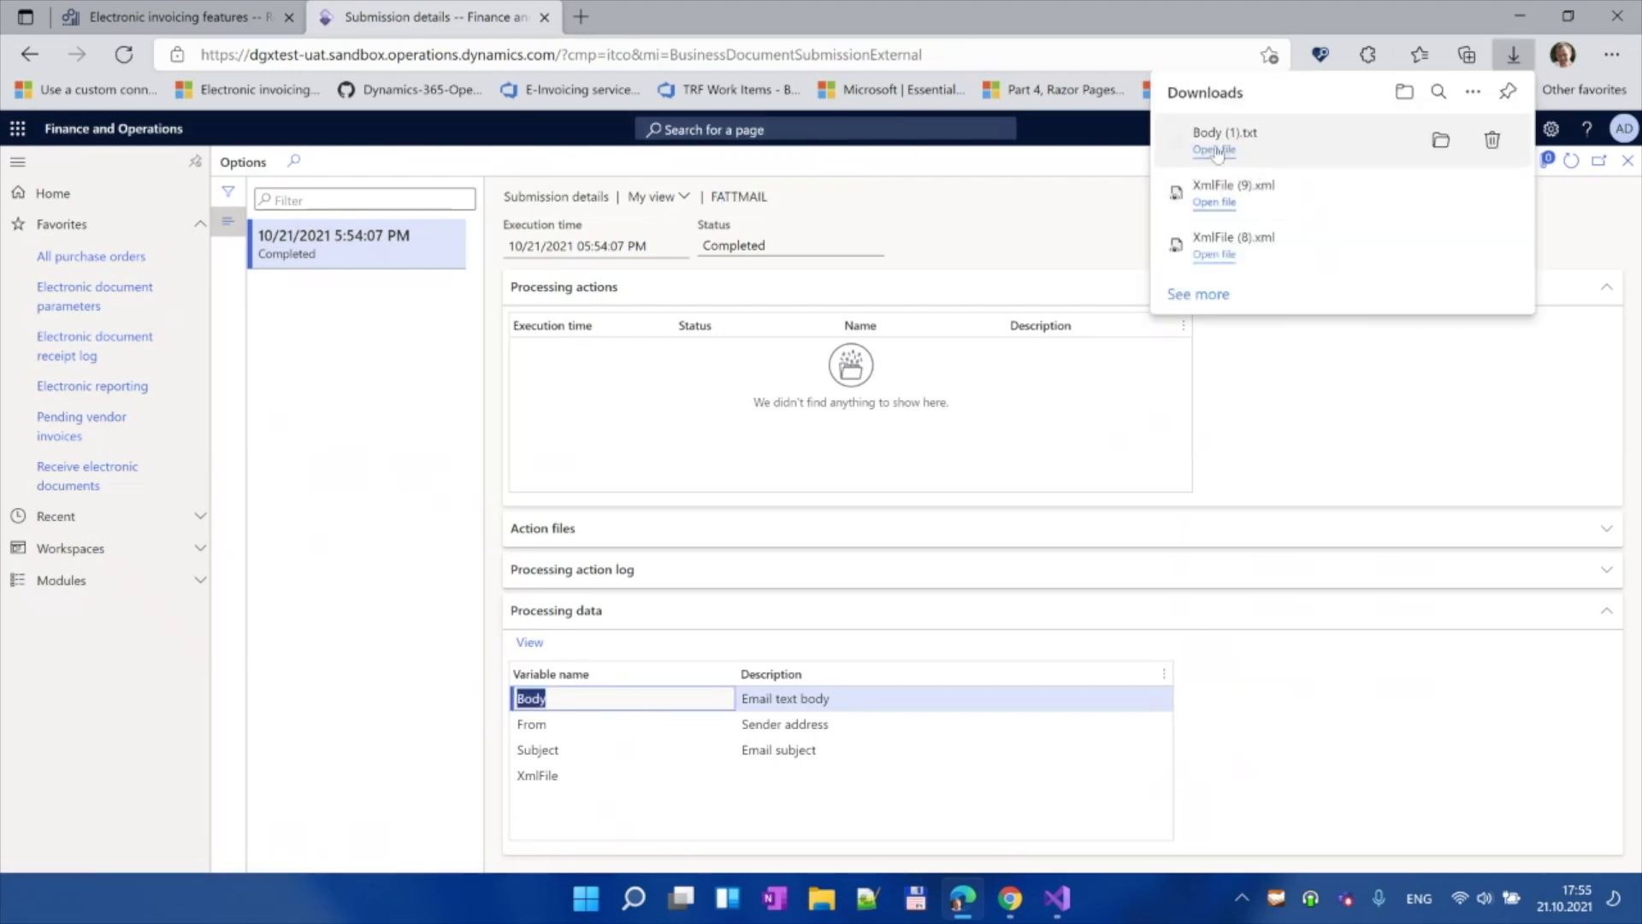
click(1217, 150)
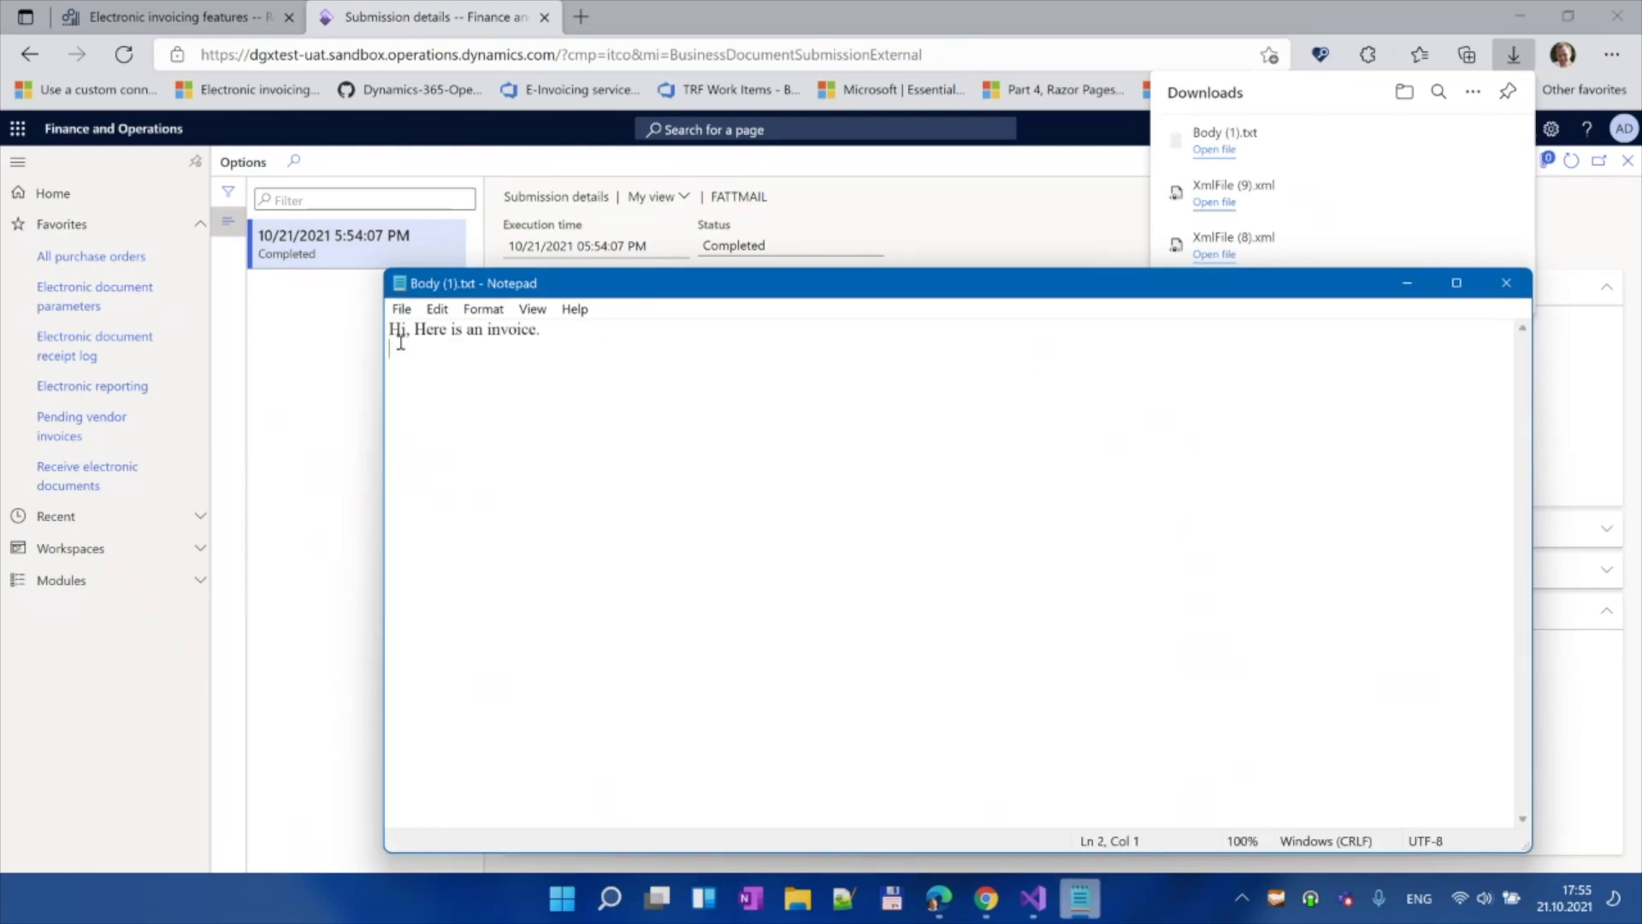
triple_click(404, 333)
click(713, 402)
click(1506, 282)
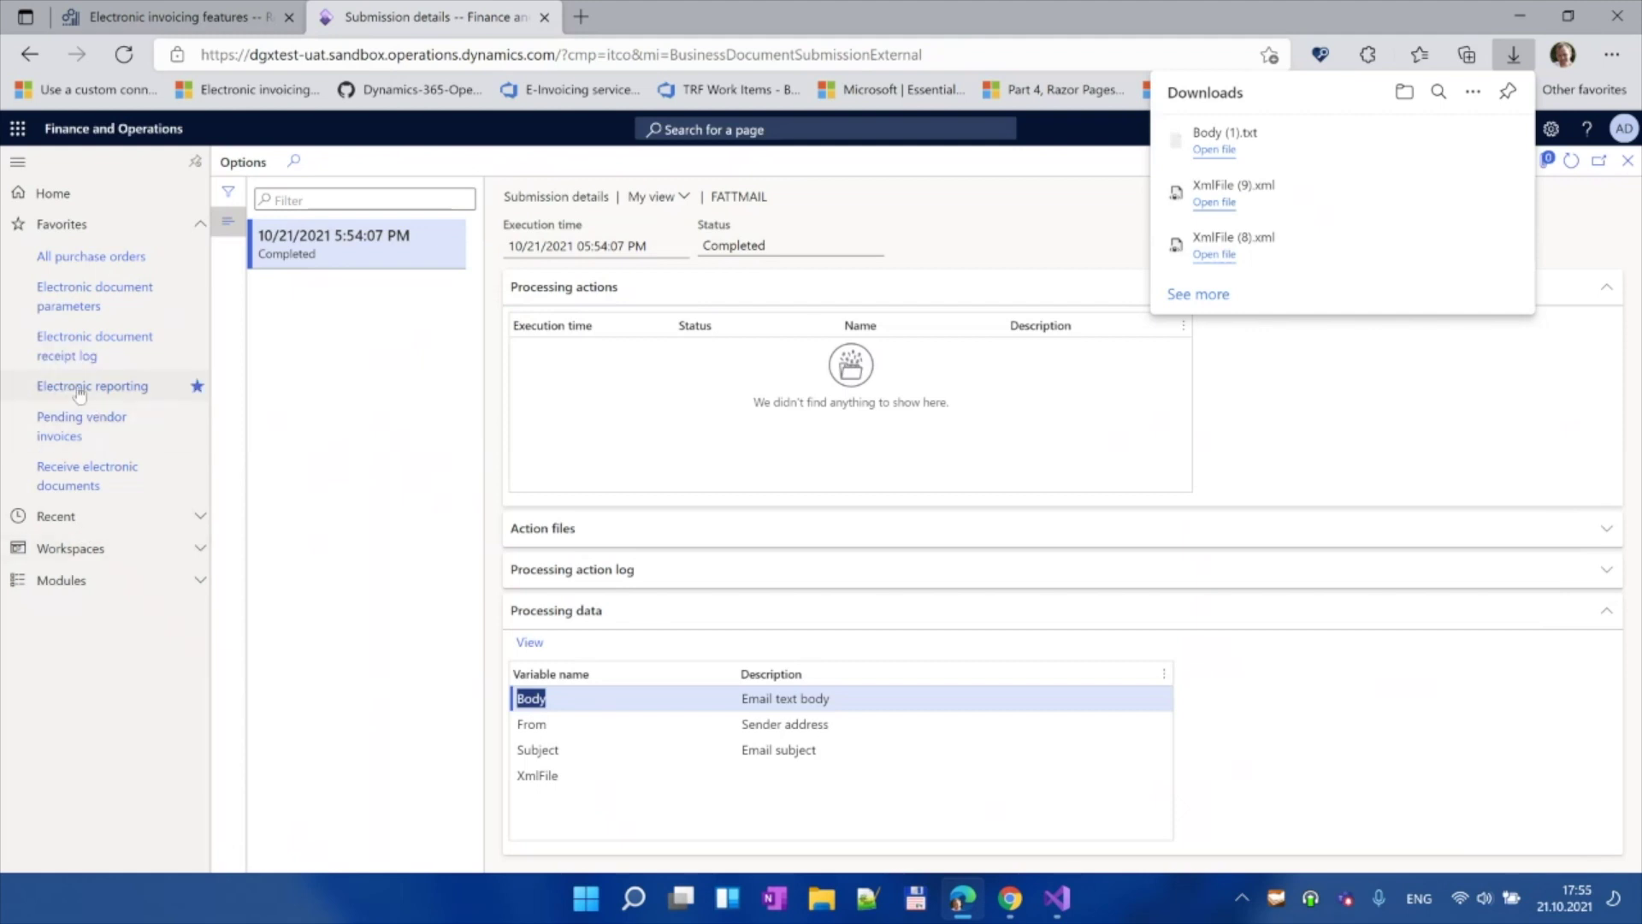
click(71, 302)
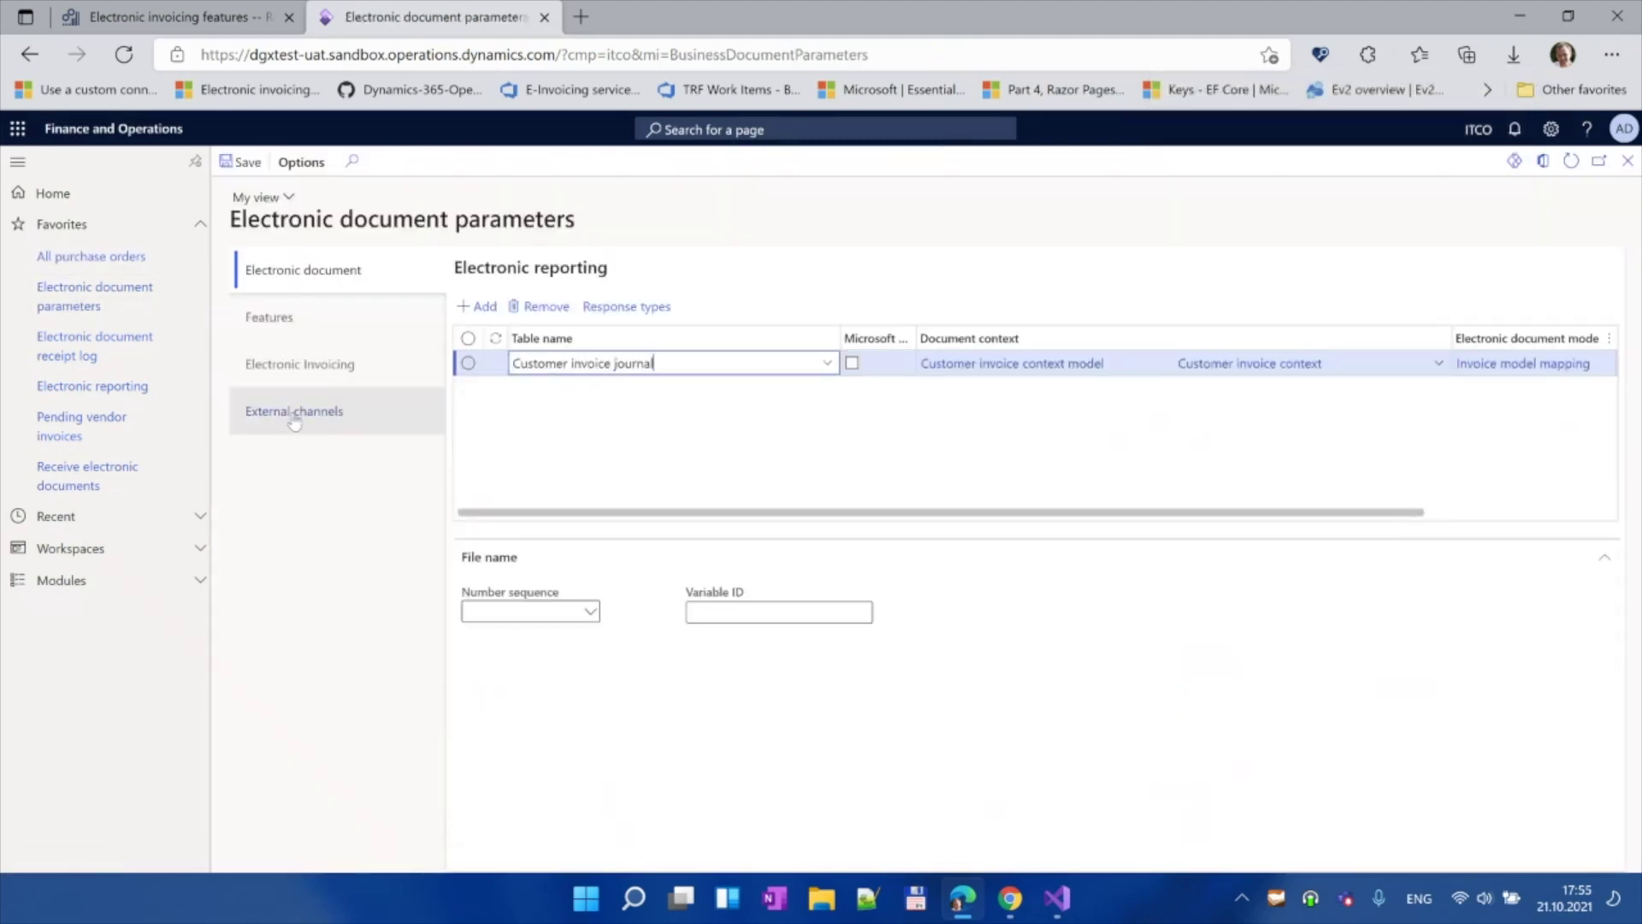
Step: Show the External channels settings and highlight the FattMail channel name
click(293, 411)
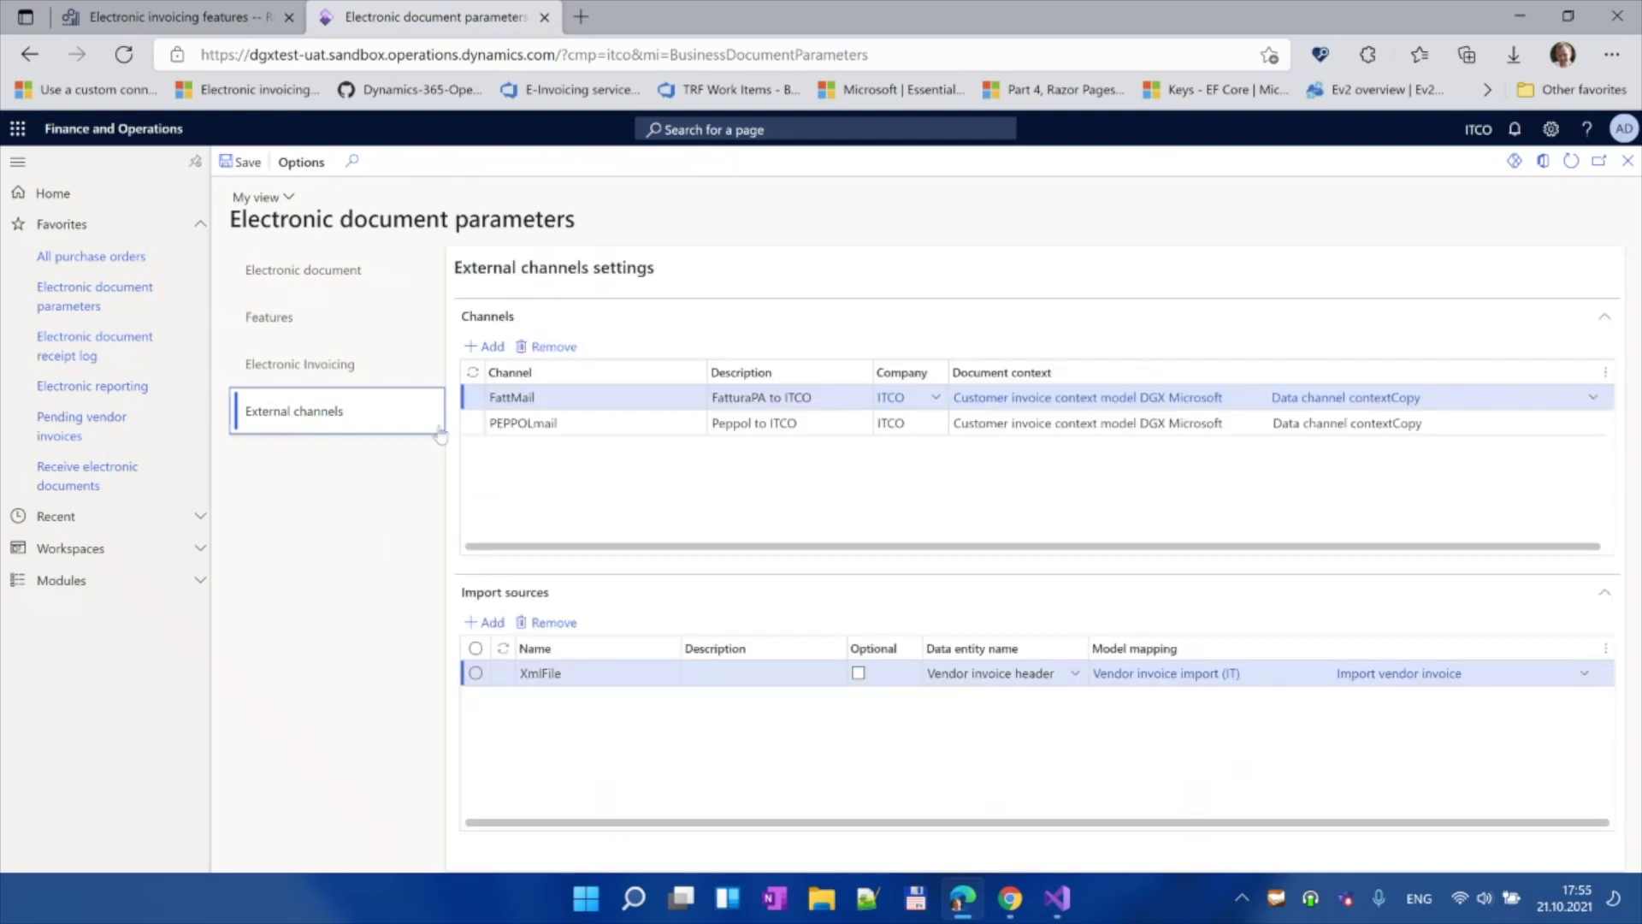
click(567, 396)
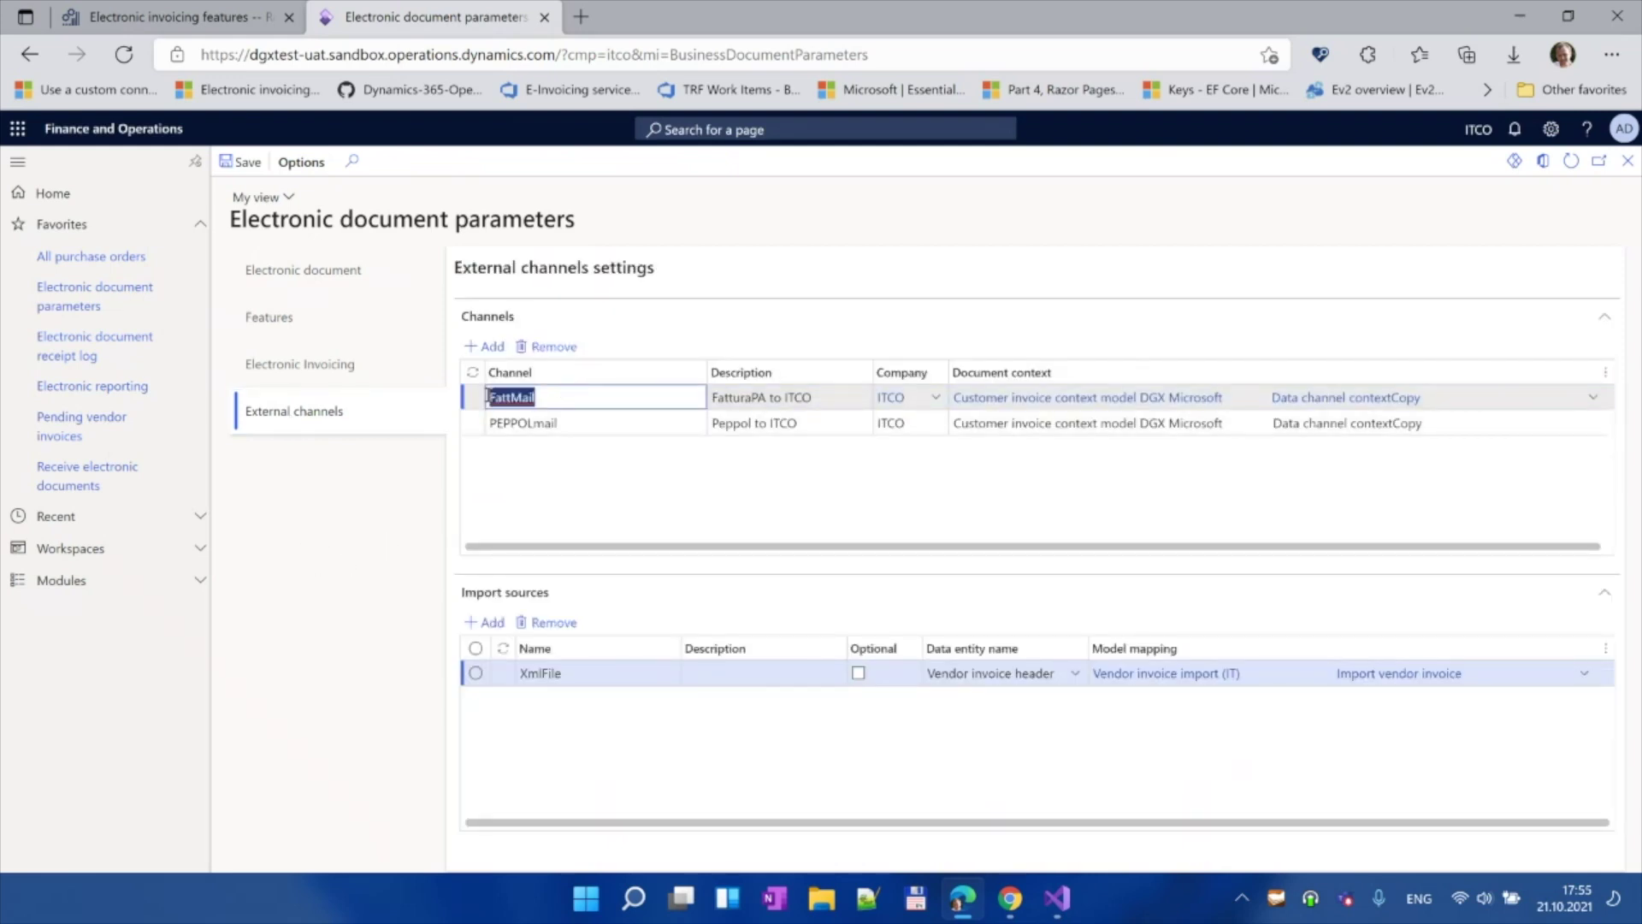
click(571, 397)
double_click(550, 397)
drag(545, 396, 476, 402)
click(568, 397)
Step: Highlight the XmlFile import source that maps to vendor invoice import
click(586, 672)
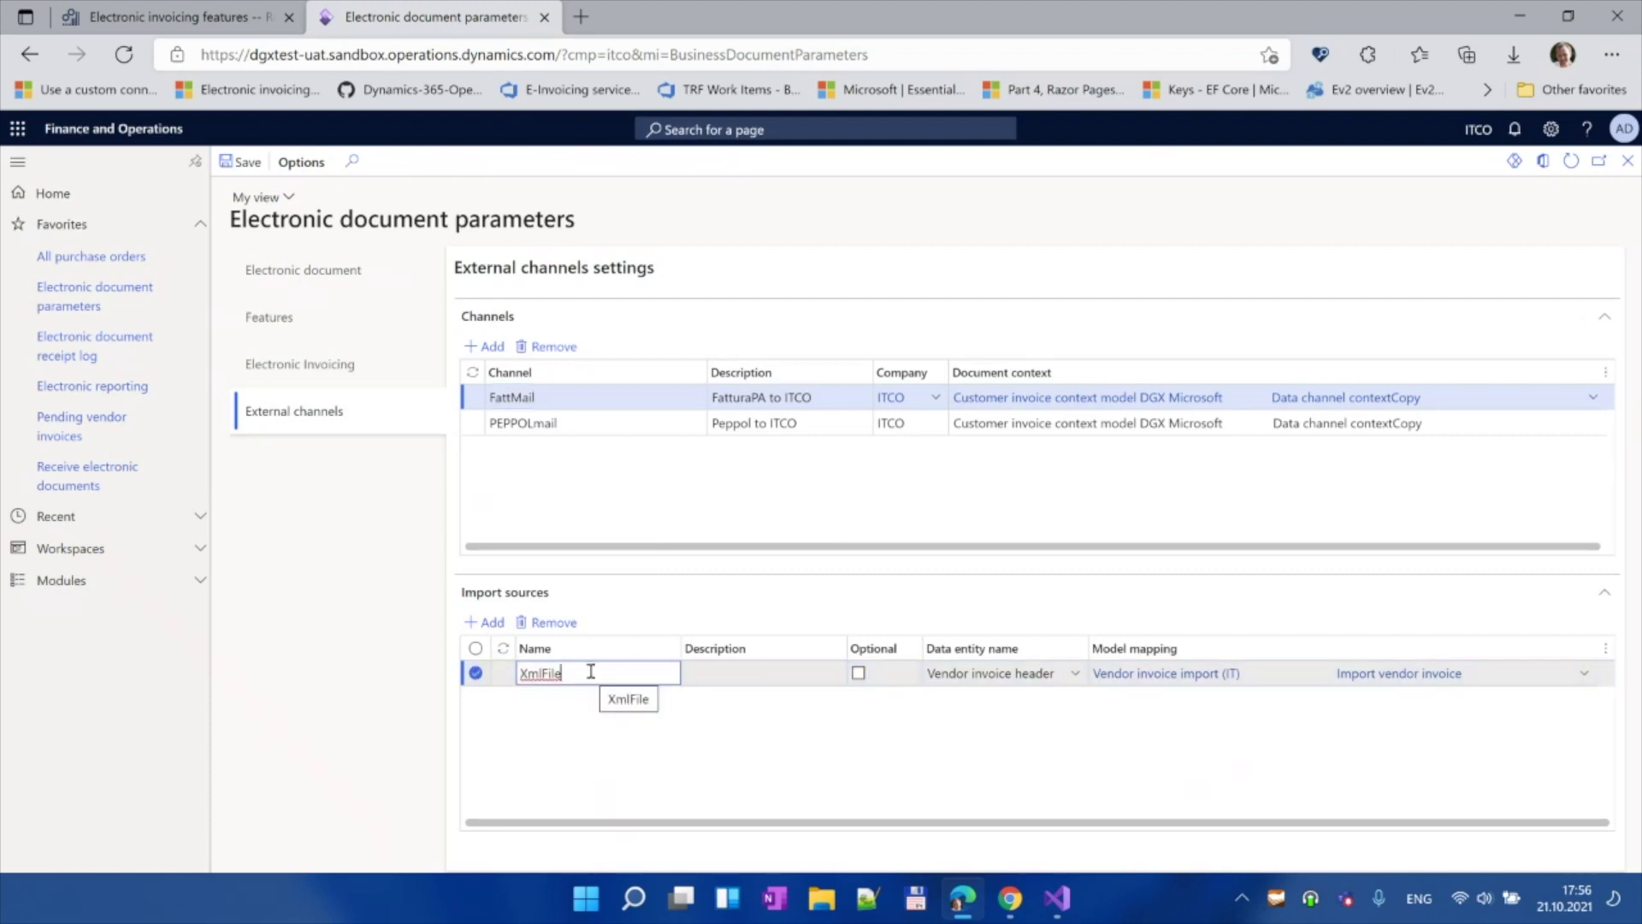
drag(590, 672, 517, 674)
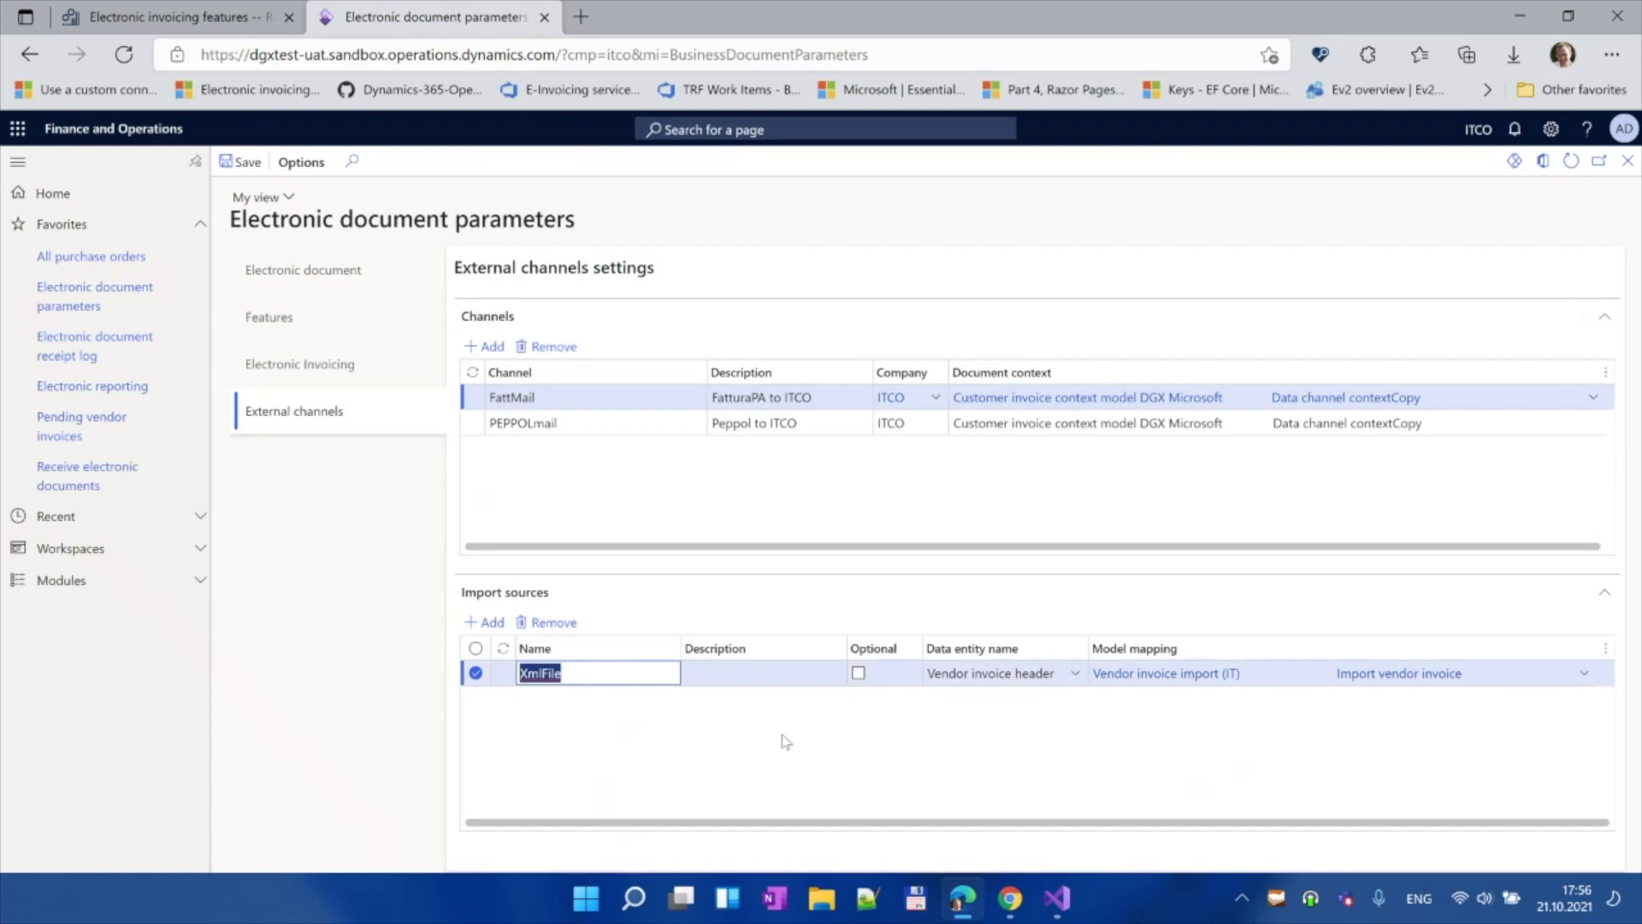
click(607, 674)
drag(597, 674, 516, 674)
click(599, 674)
click(149, 12)
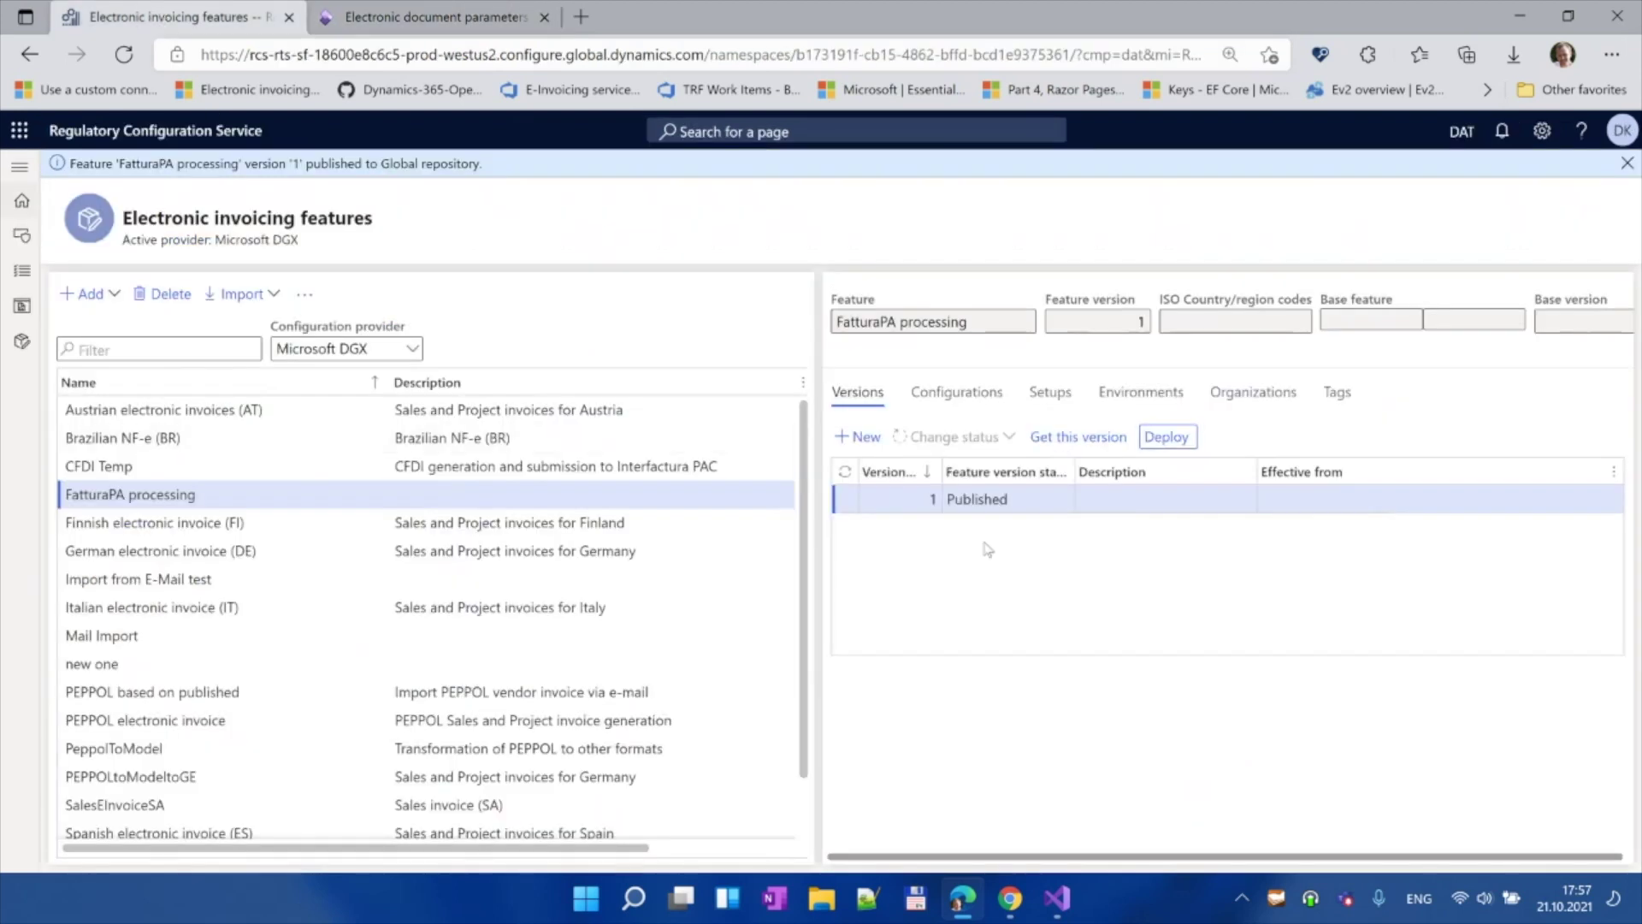
click(461, 17)
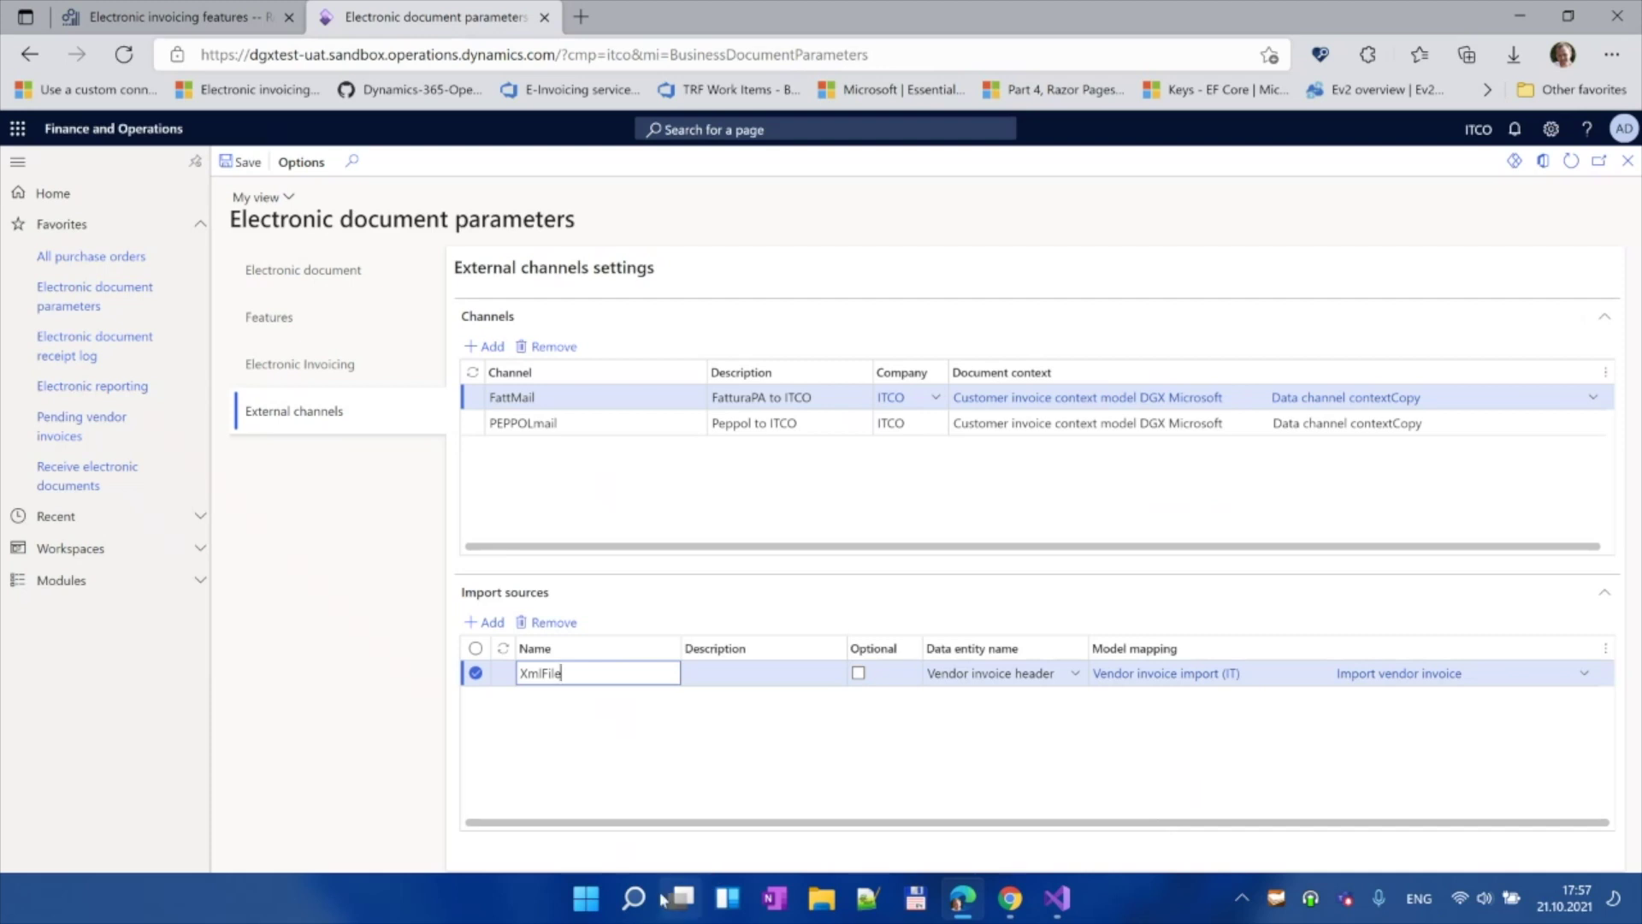
mouse_move(679, 900)
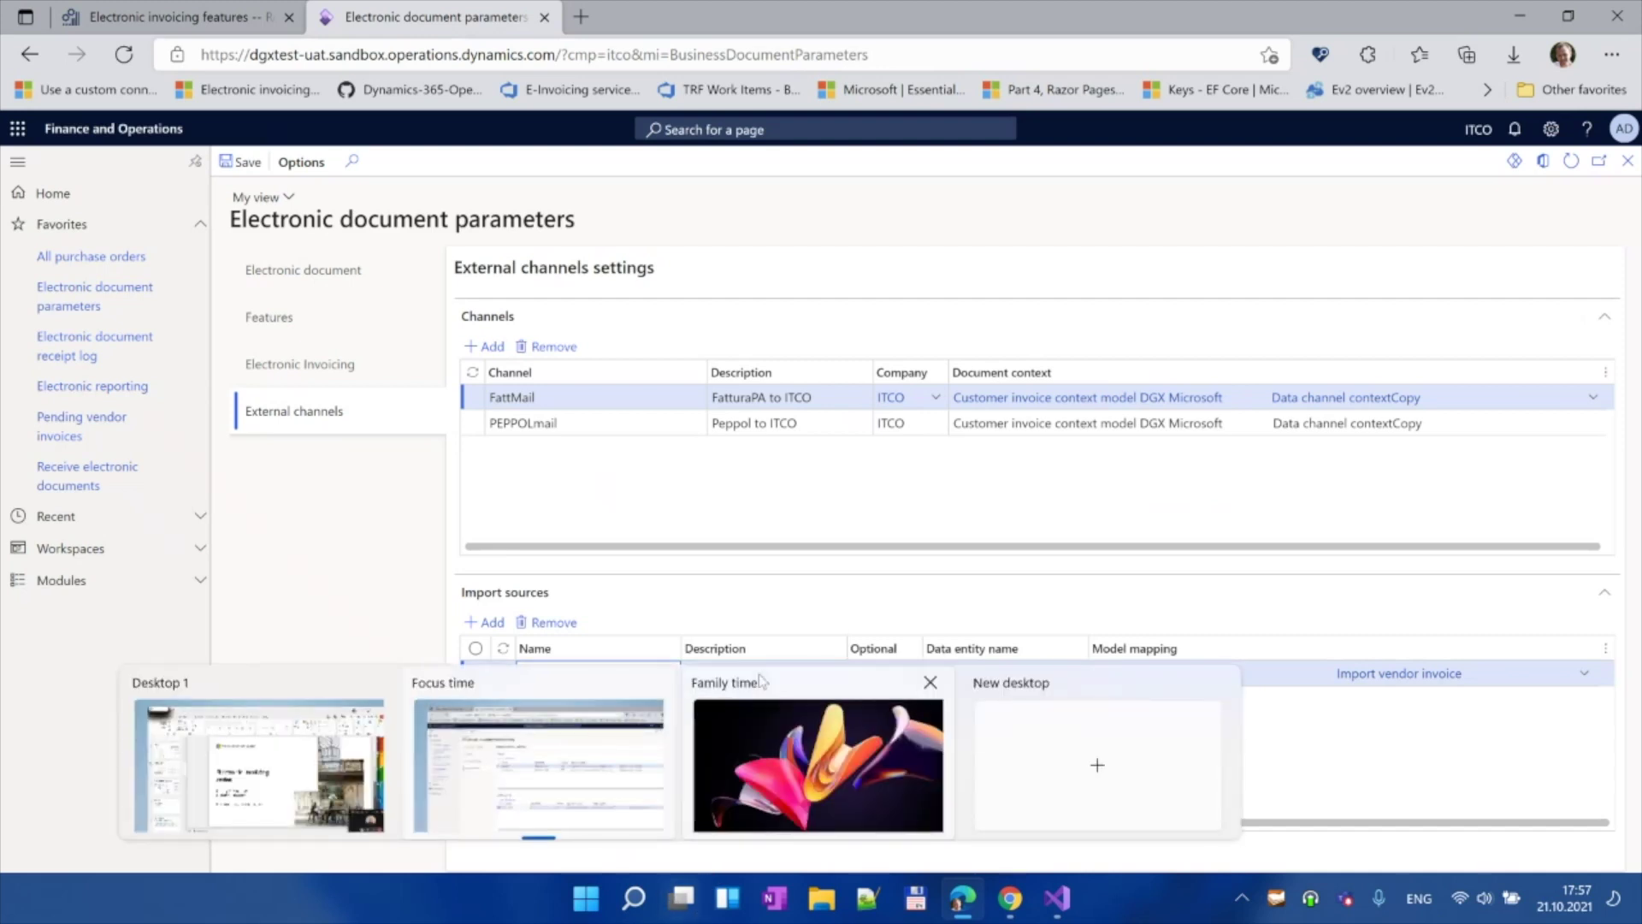